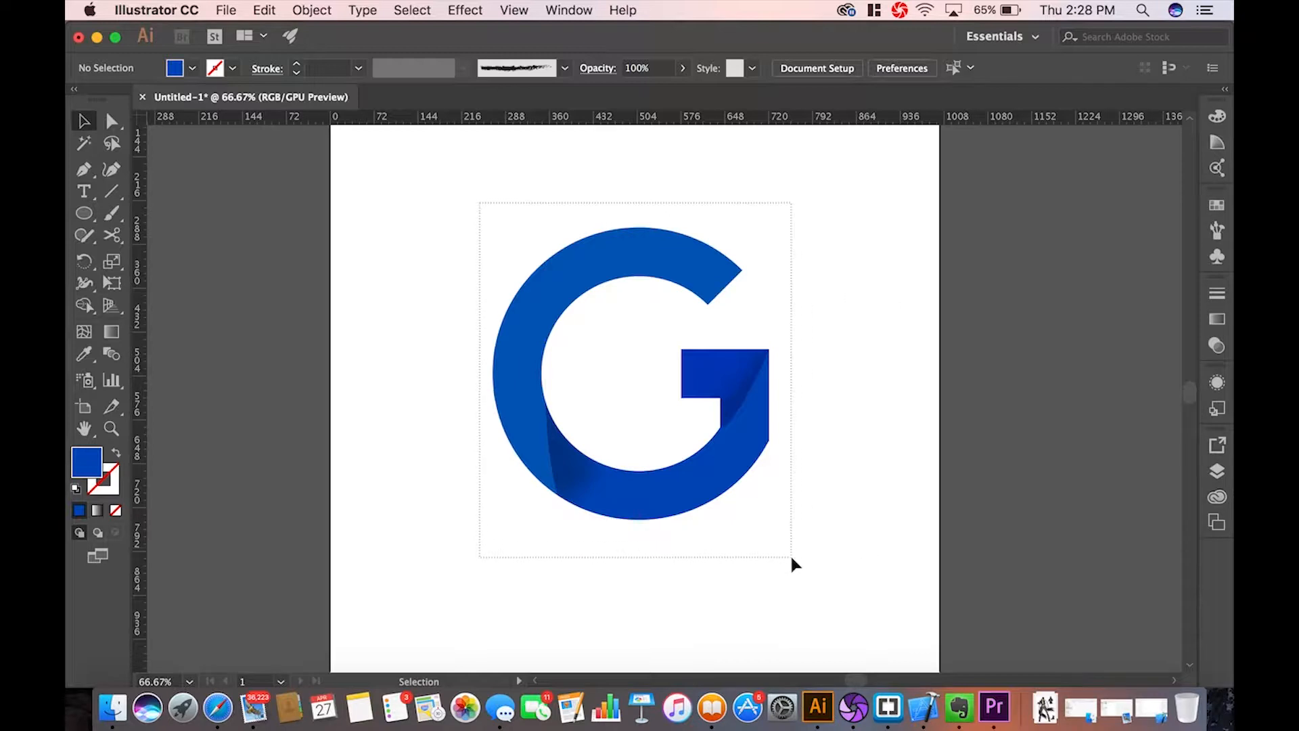
- Move the finished blue G logo off the artboard to the empty canvas on its left side
left_click(851, 481)
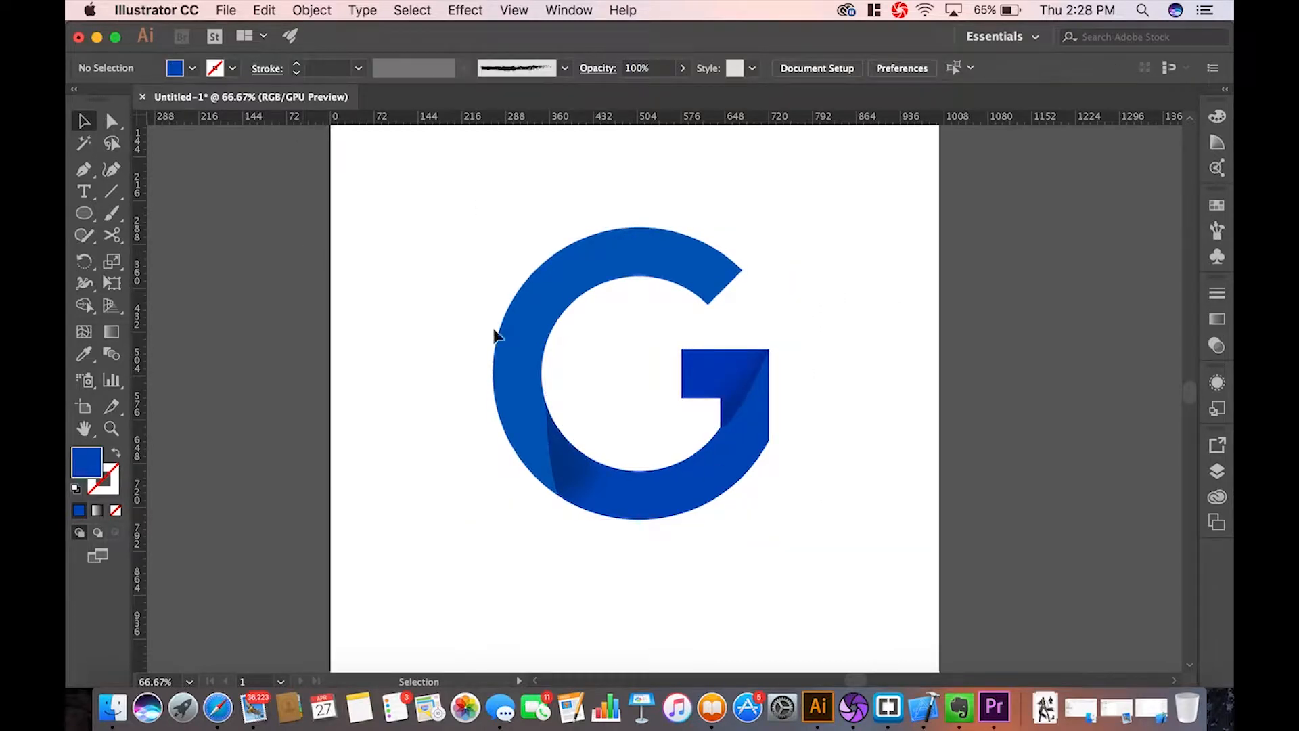
left_click_drag(486, 225, 809, 530)
key("a")
key("super+minus")
key("super+minus")
key("super+minus")
key("v")
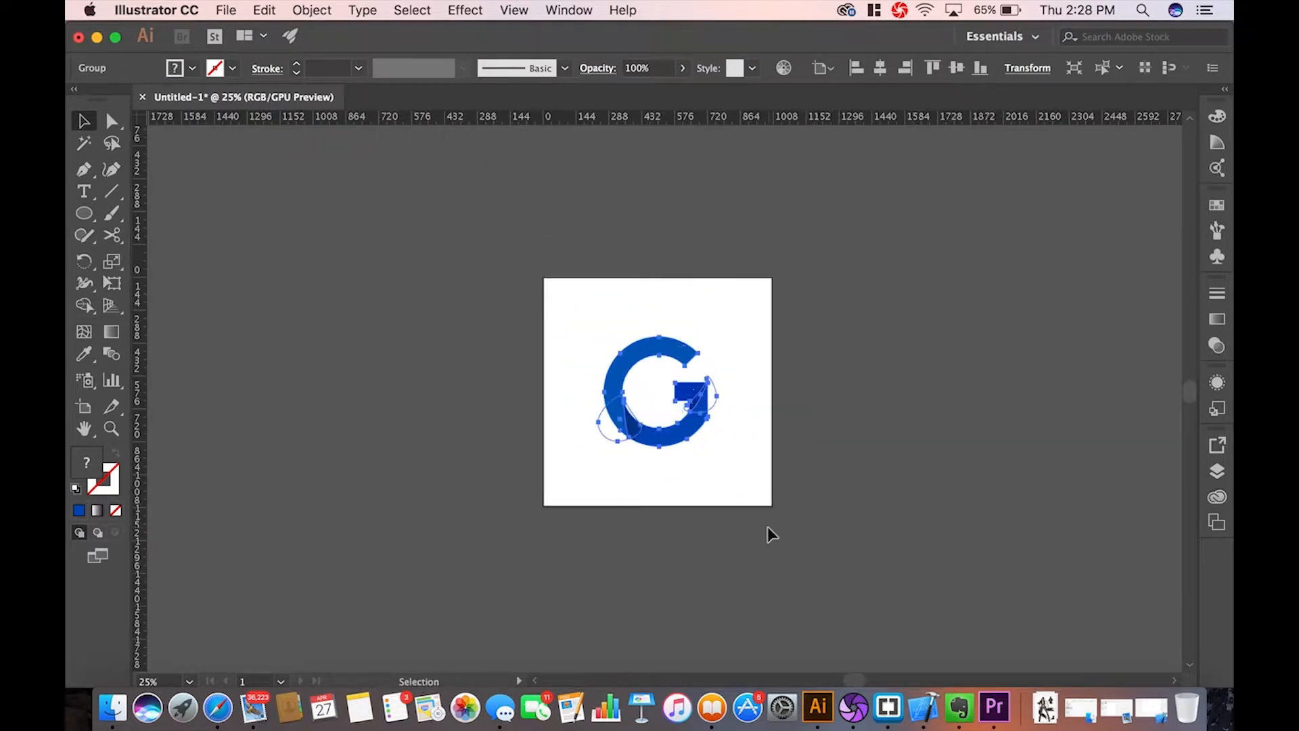
left_click(634, 365, "shift")
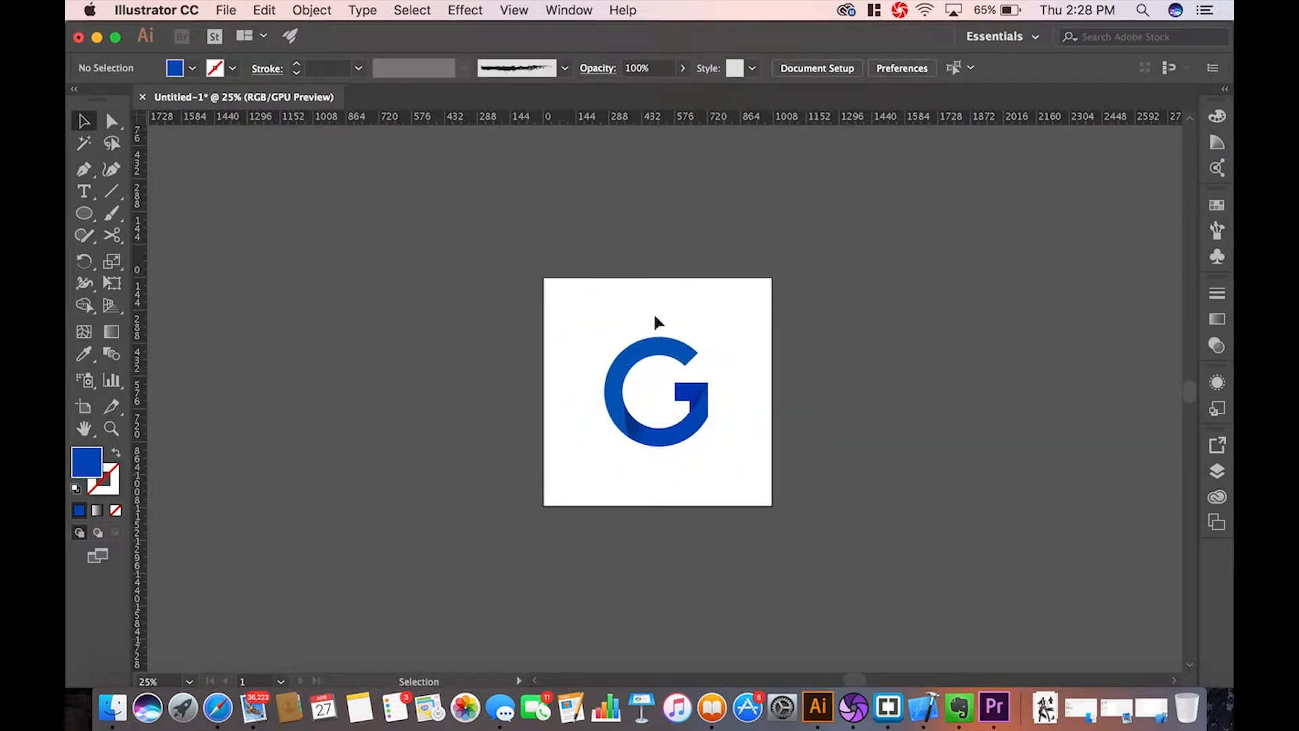
left_click_drag(661, 359, 478, 371)
left_click(862, 413)
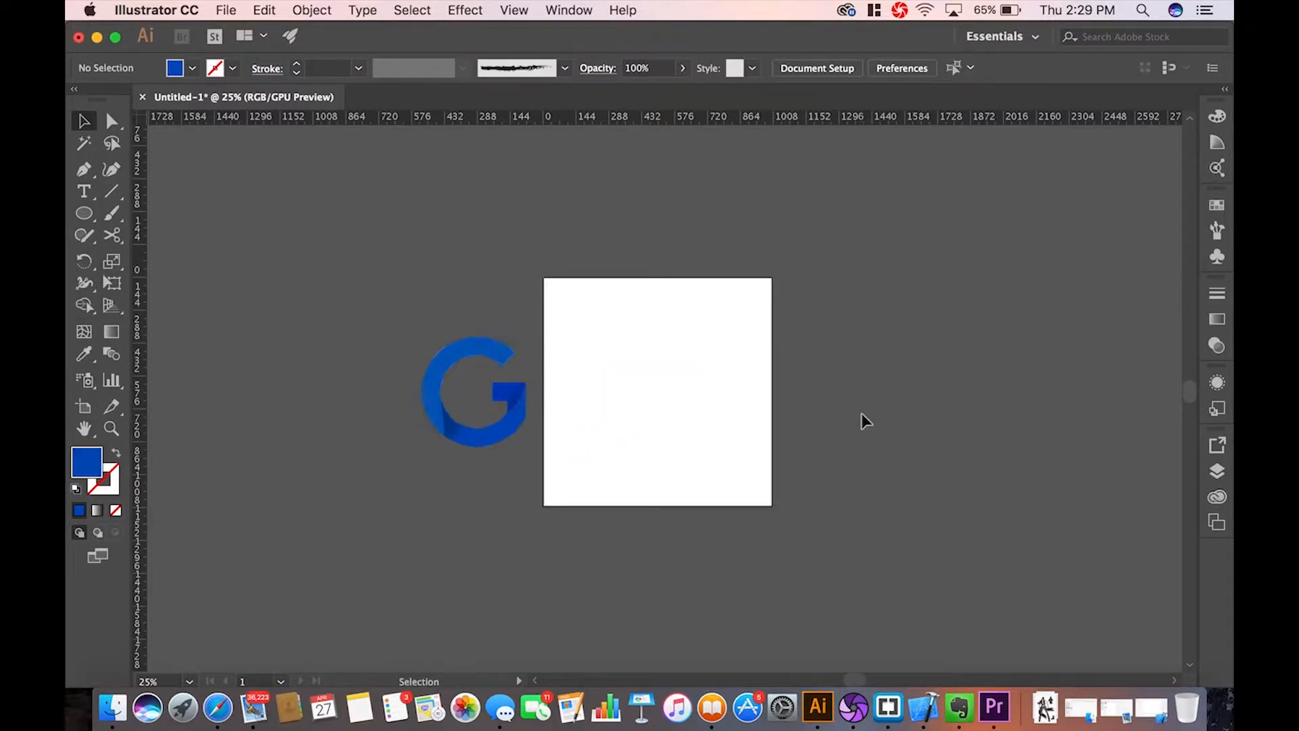
- Create a circle 400 pt wide and 400 pt high on the artboard with the Ellipse tool
key("super+equal")
key("super+equal")
key("super+equal")
scroll(862, 421, "right", 2)
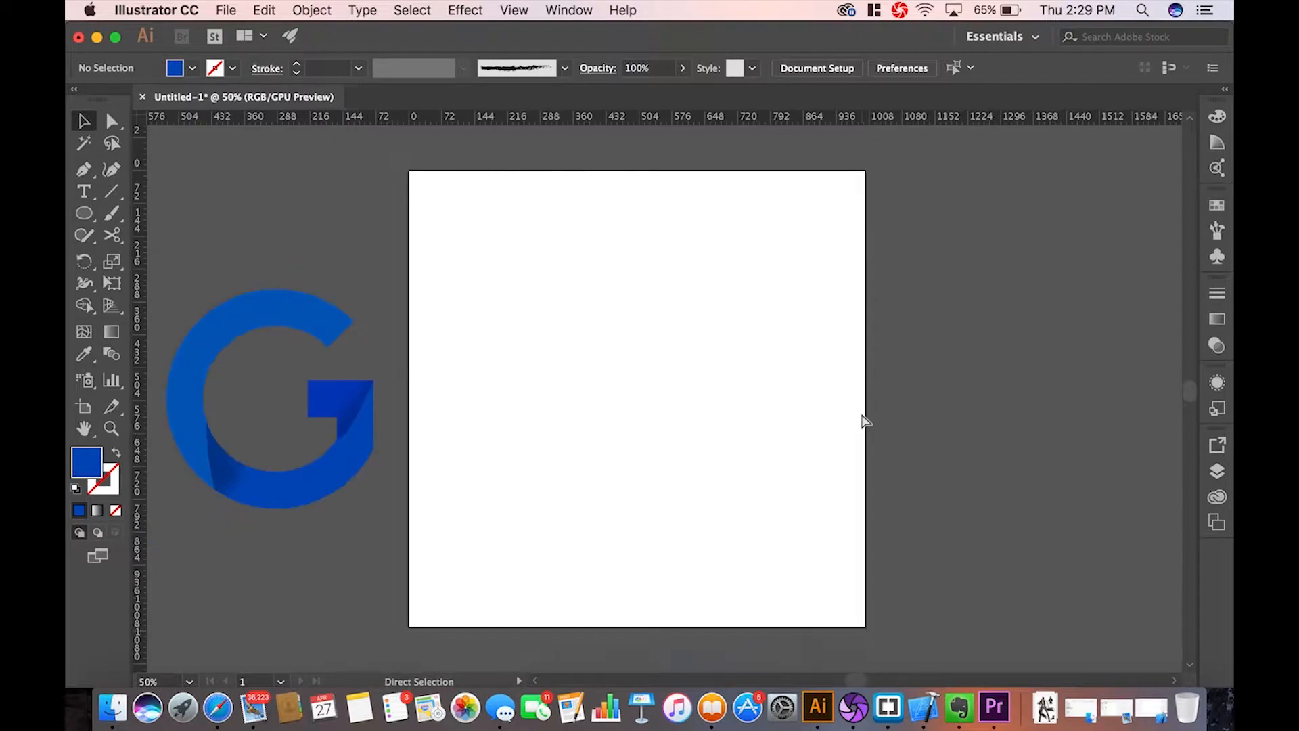
key("super+minus")
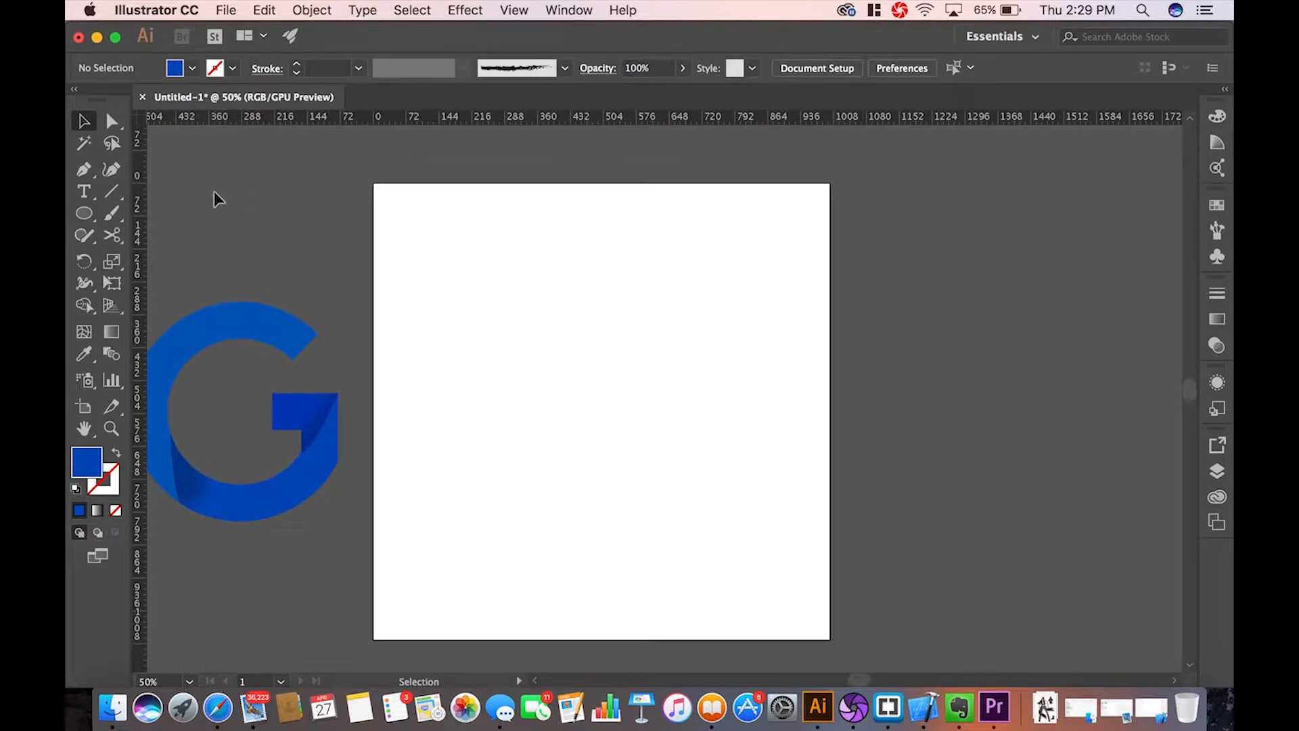
left_click(84, 214)
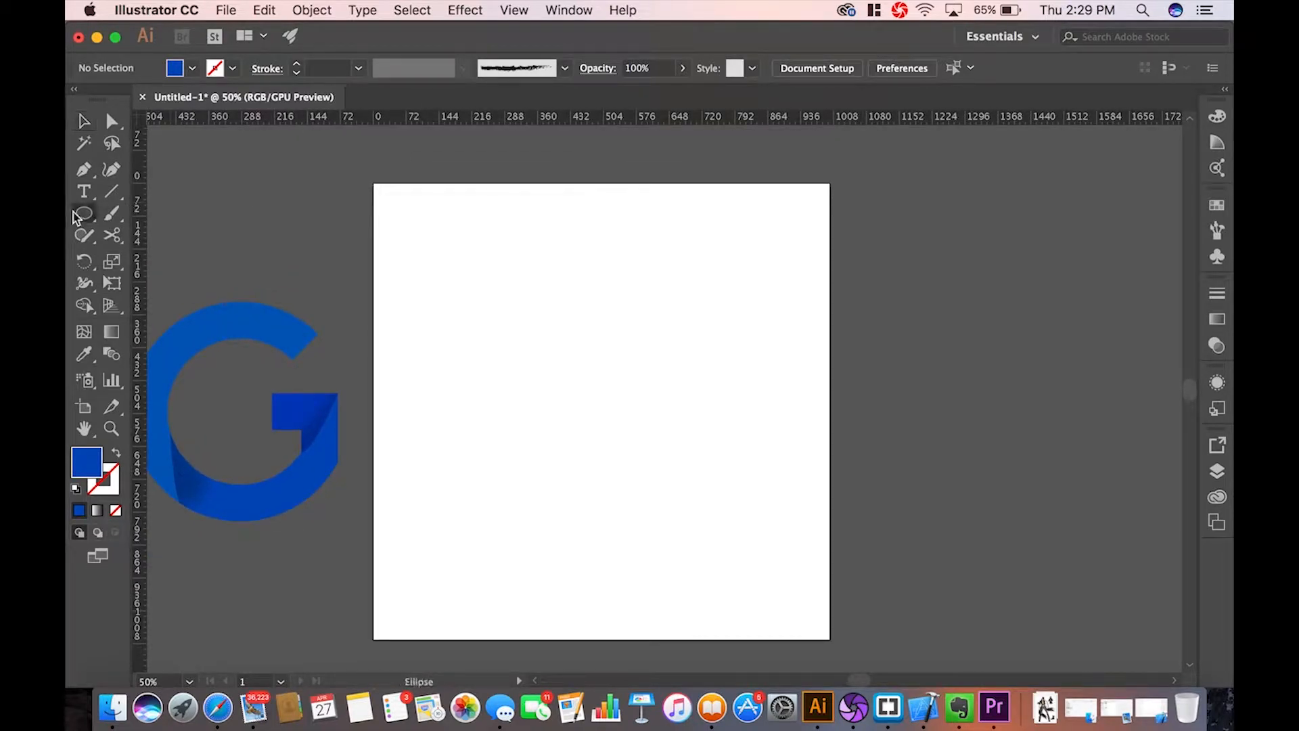
left_click(607, 402)
type("400")
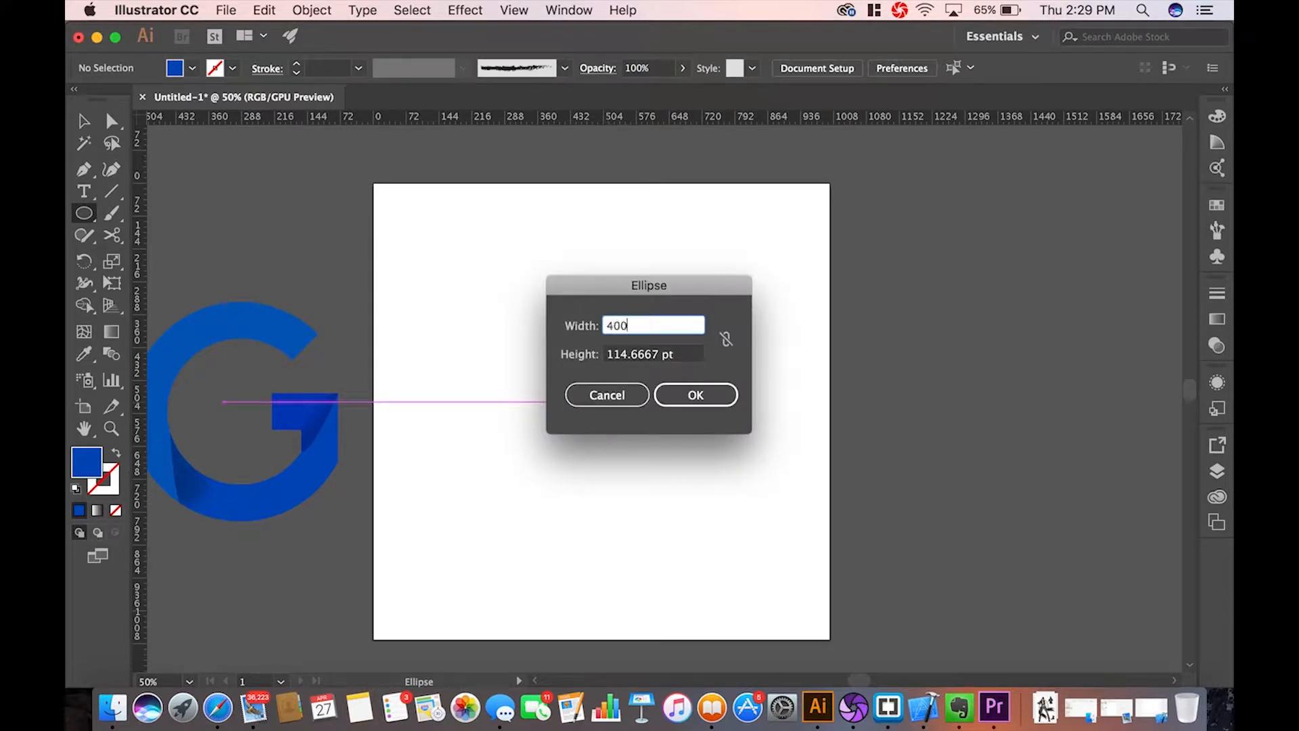
key("Tab")
type("400")
left_click(696, 395)
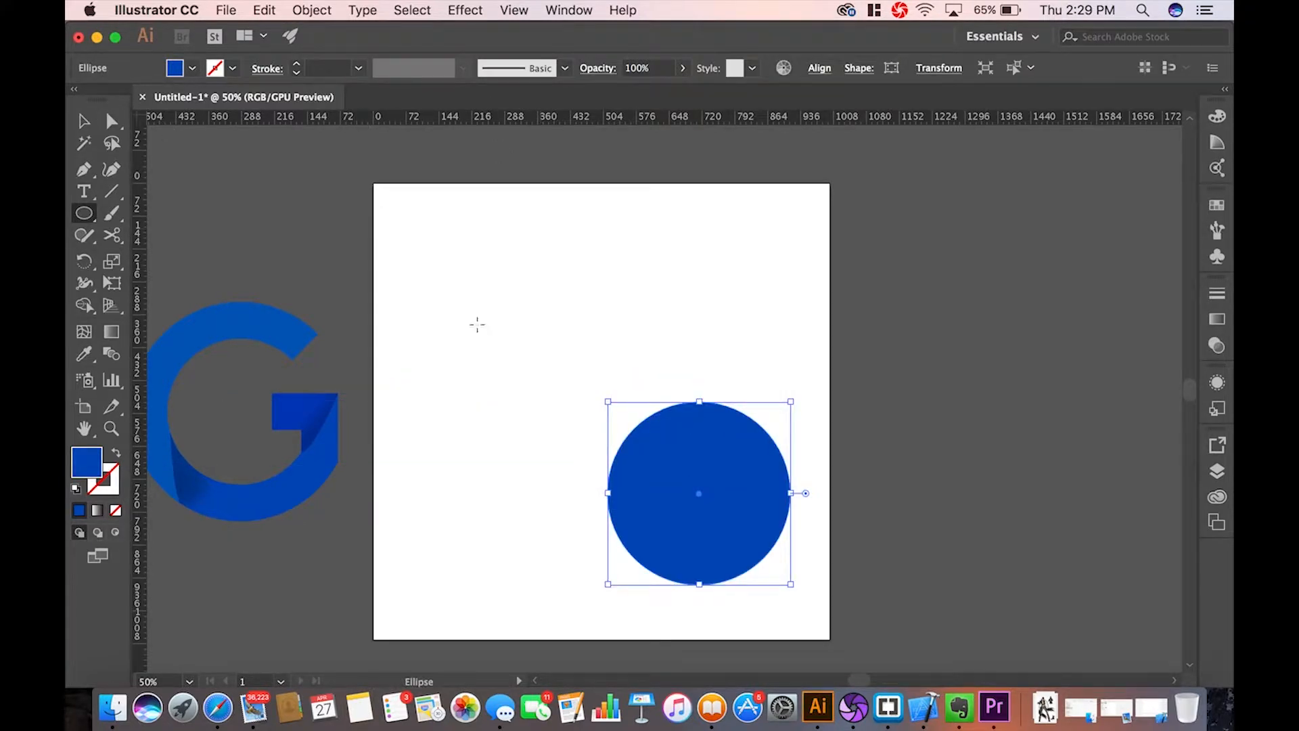
- Align the circle to the artboard's center both horizontally and vertically, and deselect it
left_click(825, 72)
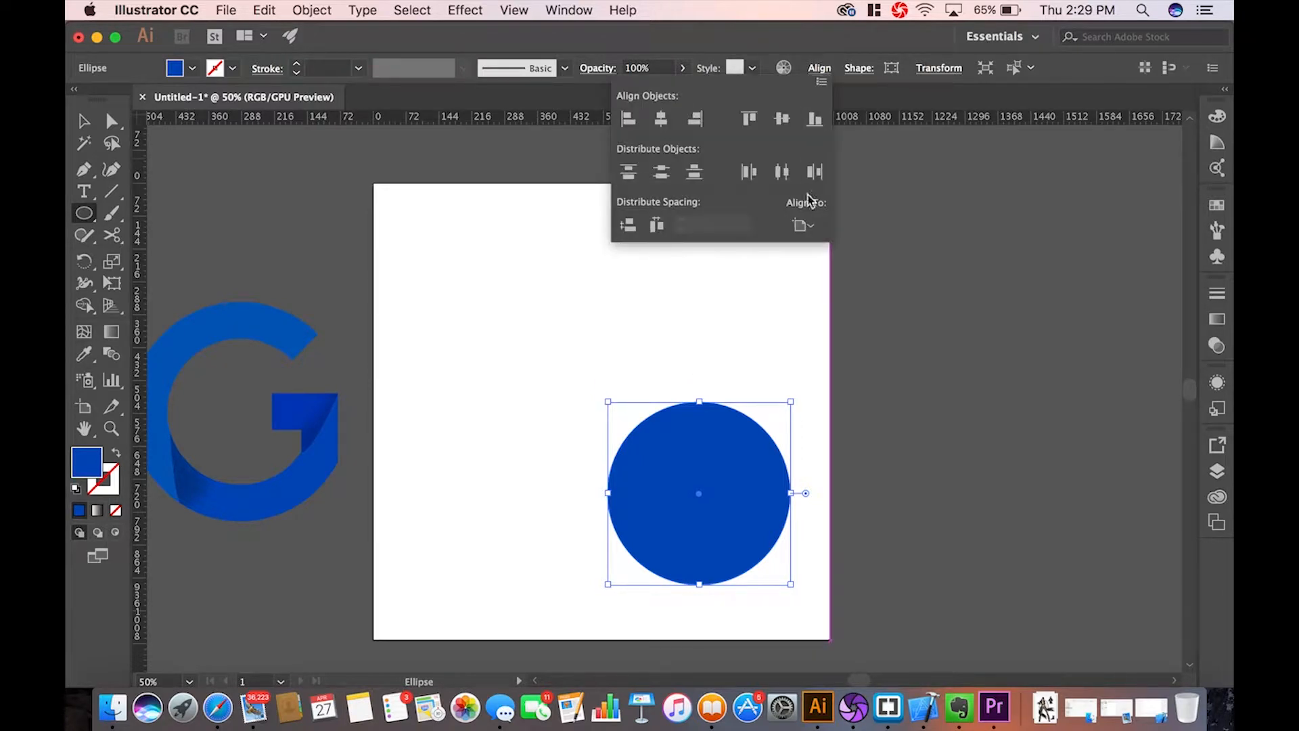
left_click(806, 225)
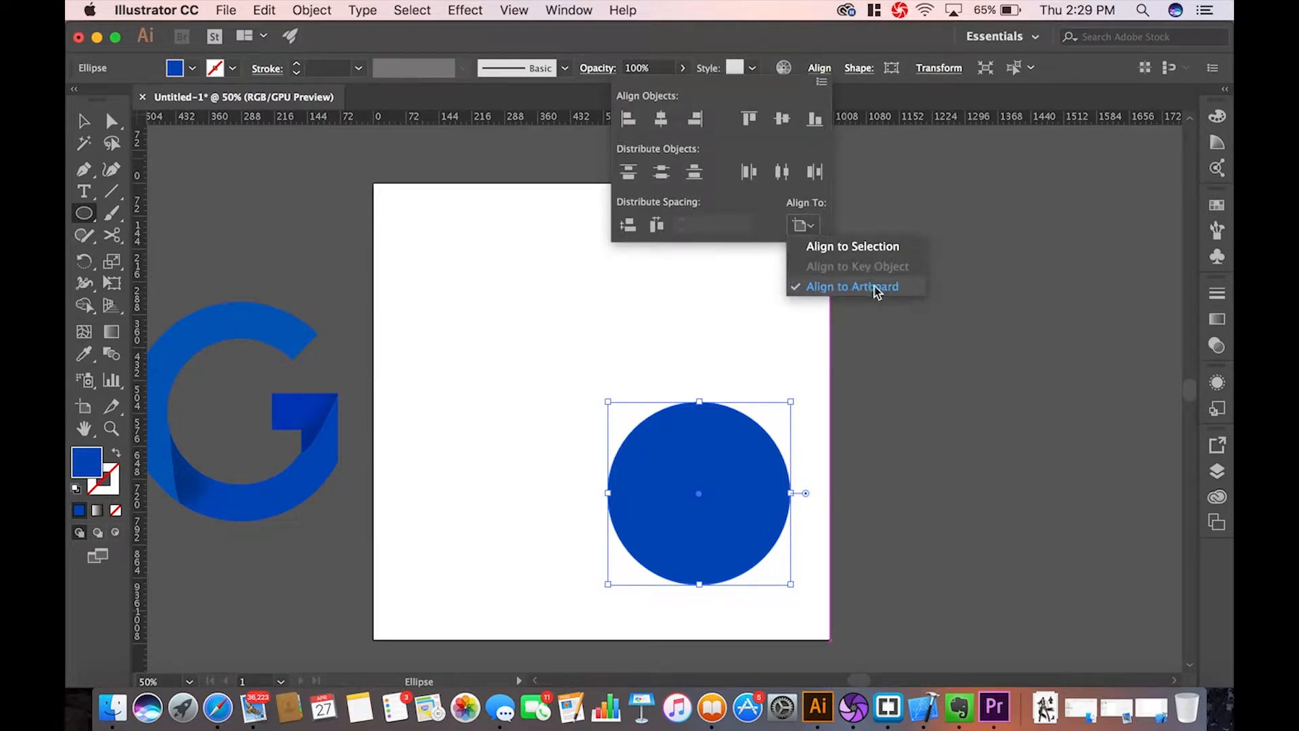
left_click(662, 121)
left_click(662, 121)
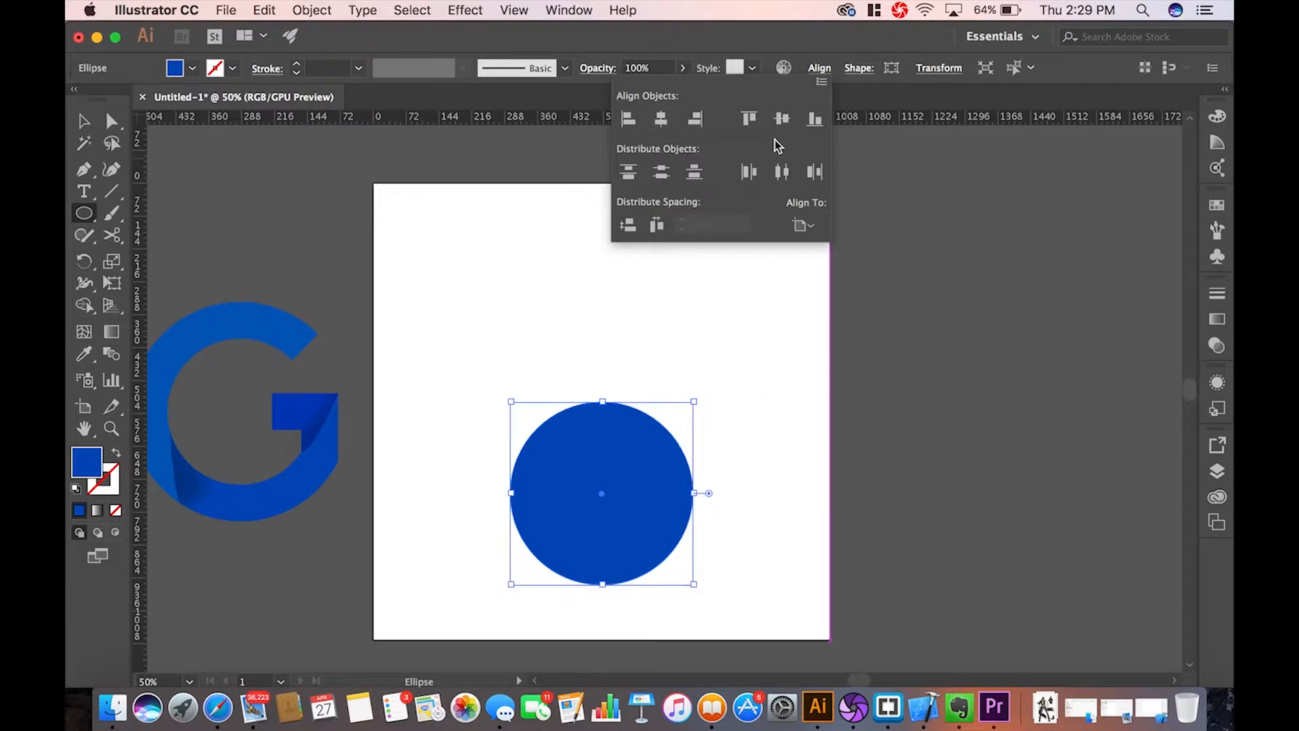
left_click(784, 129)
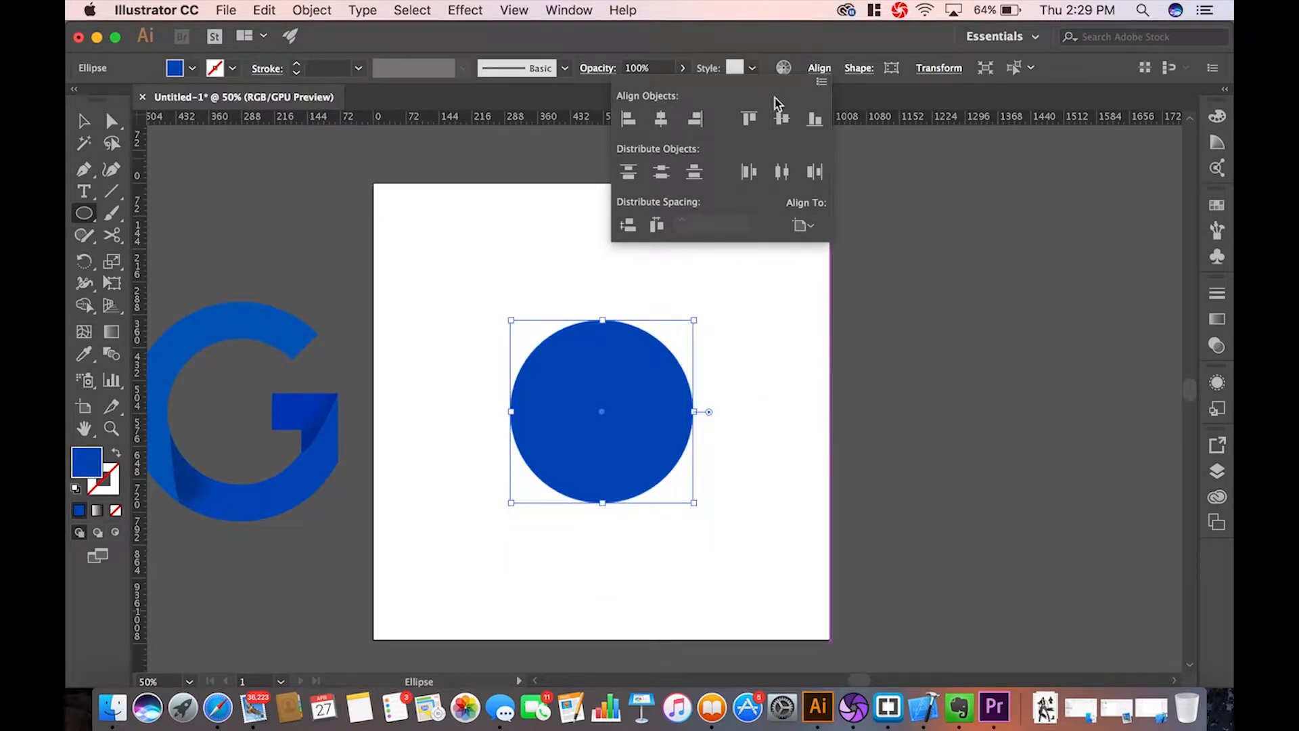
left_click(876, 86)
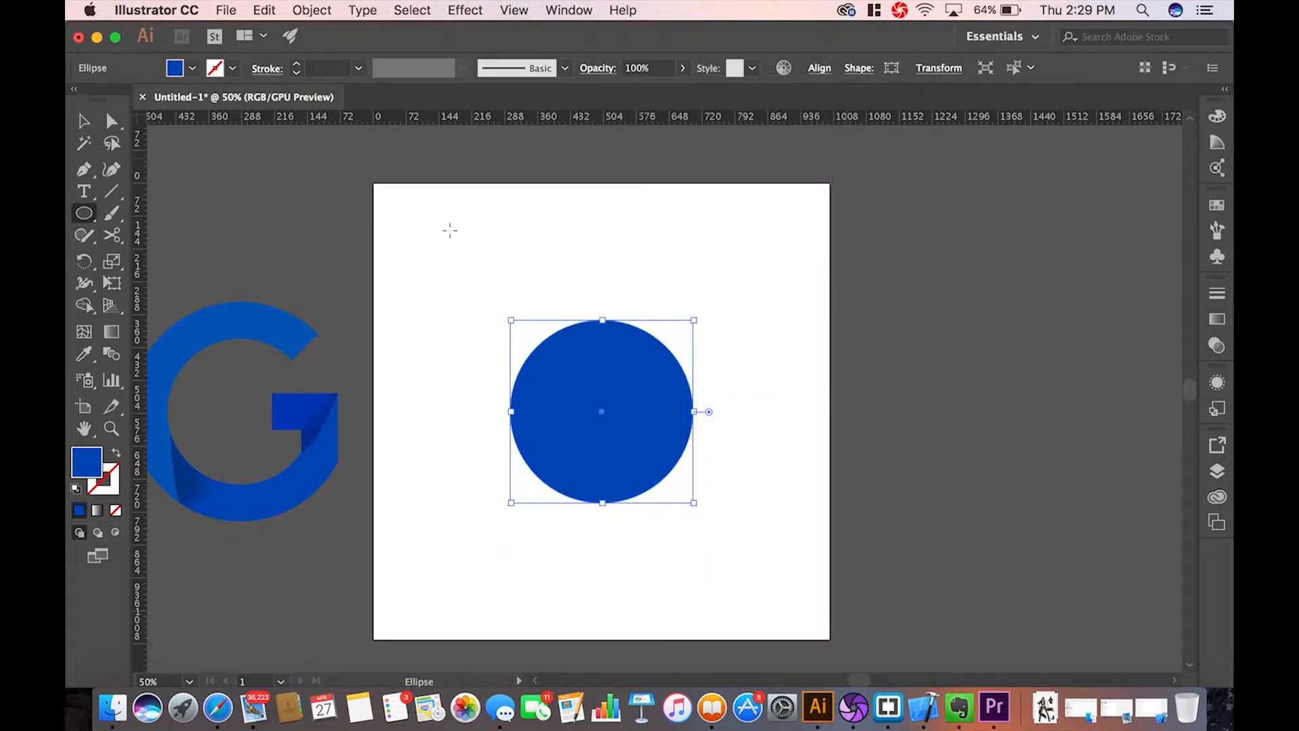
left_click(84, 122)
left_click(494, 531)
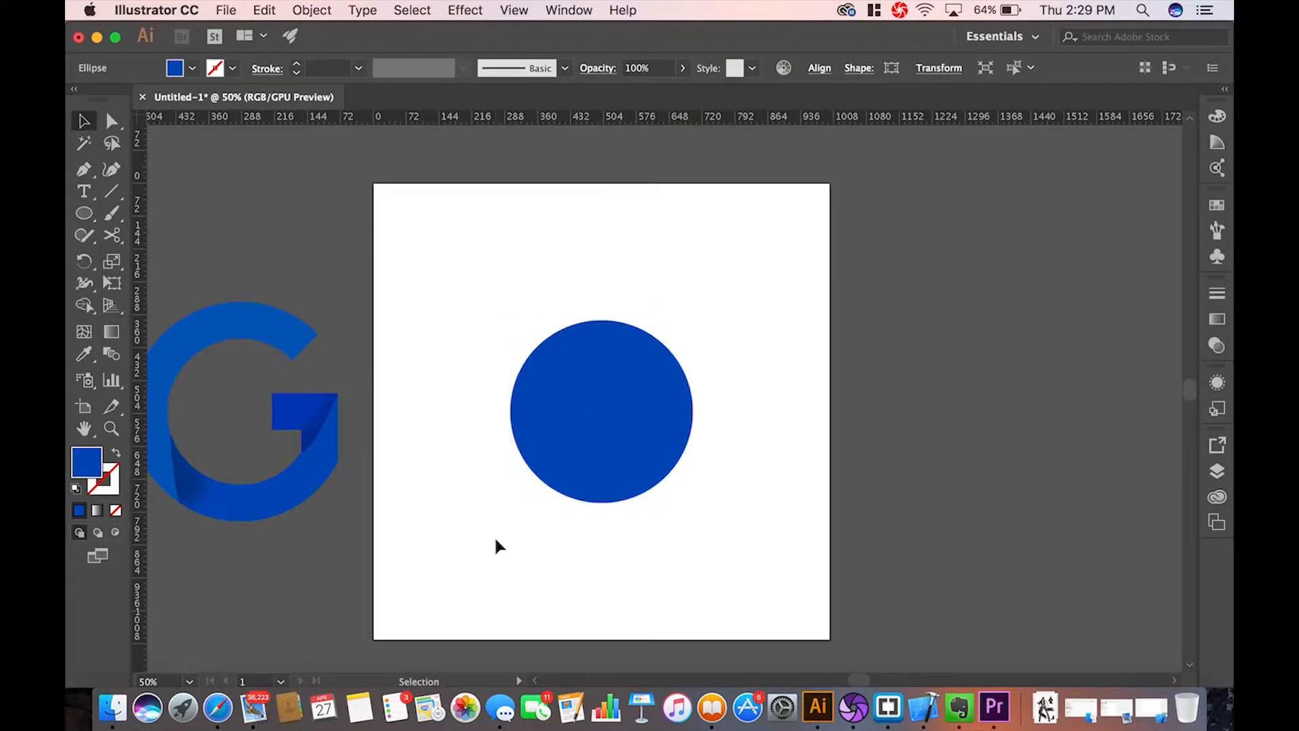
- Change the circle's fill color to black, hex 000000
left_click(558, 425)
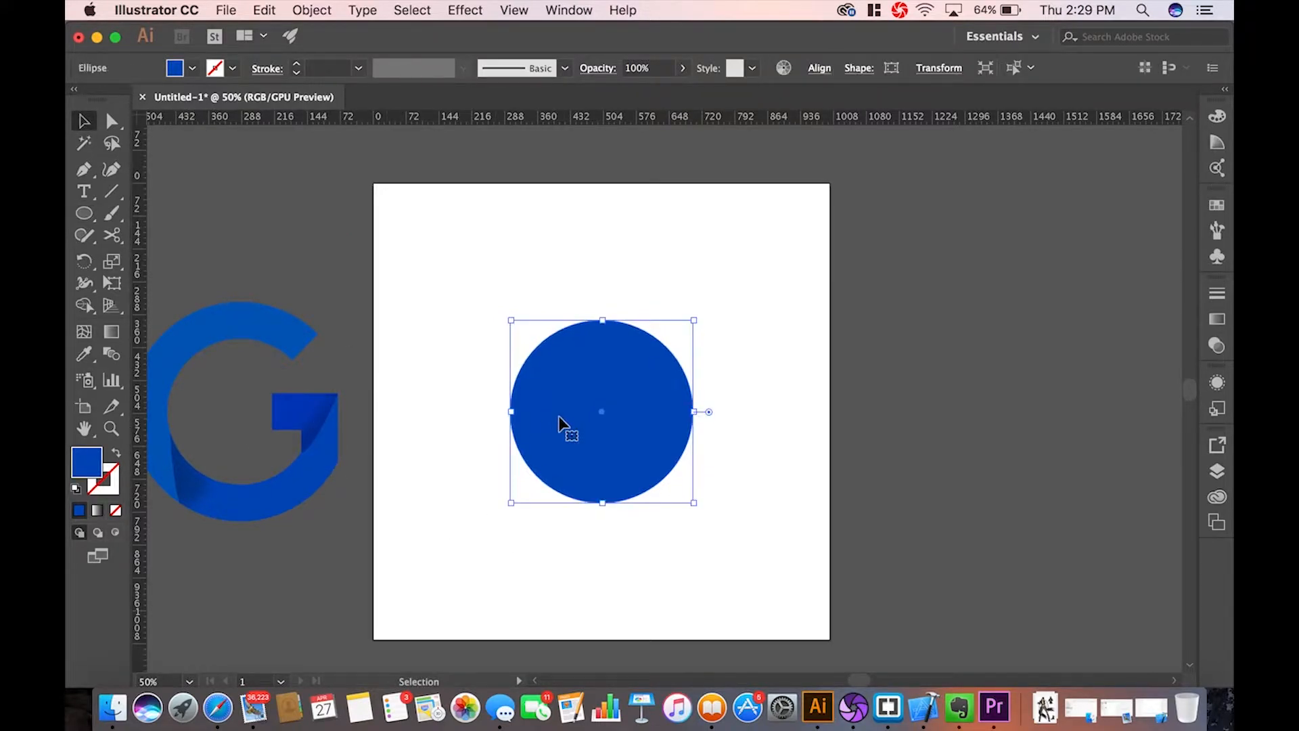
double_click(86, 470)
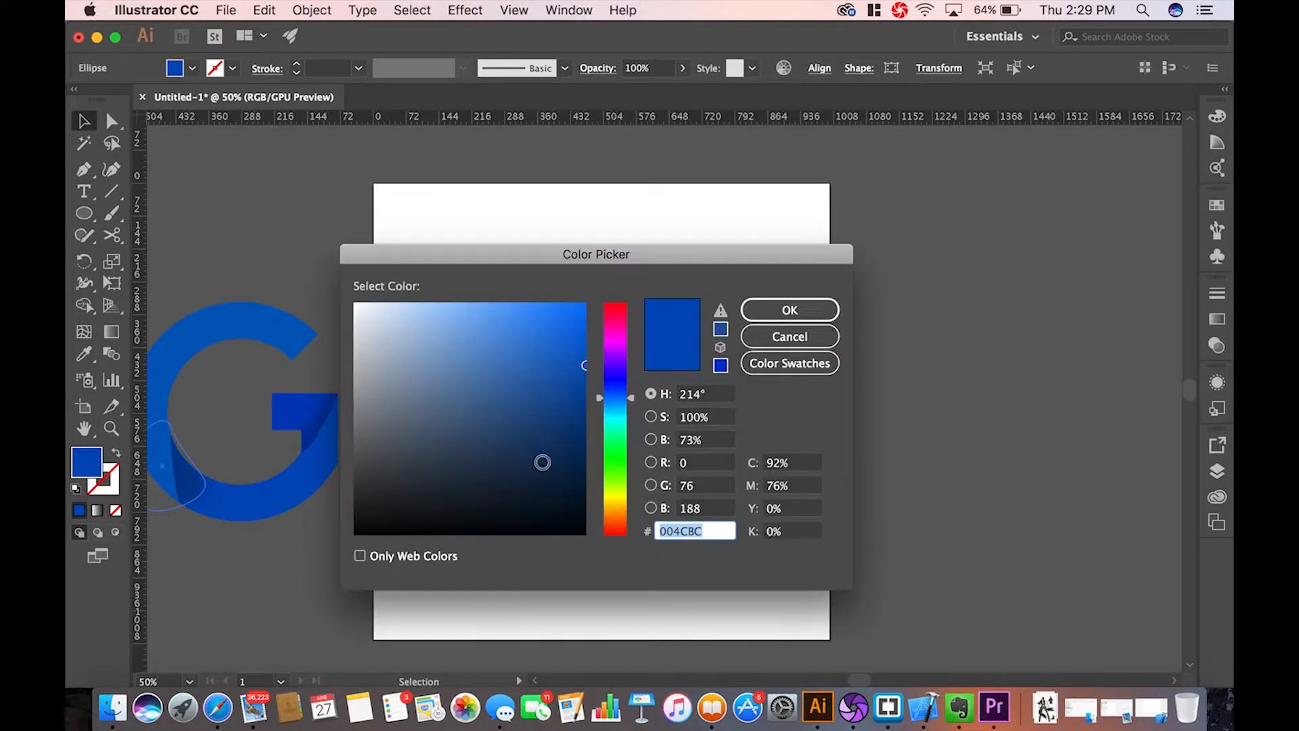
left_click(356, 531)
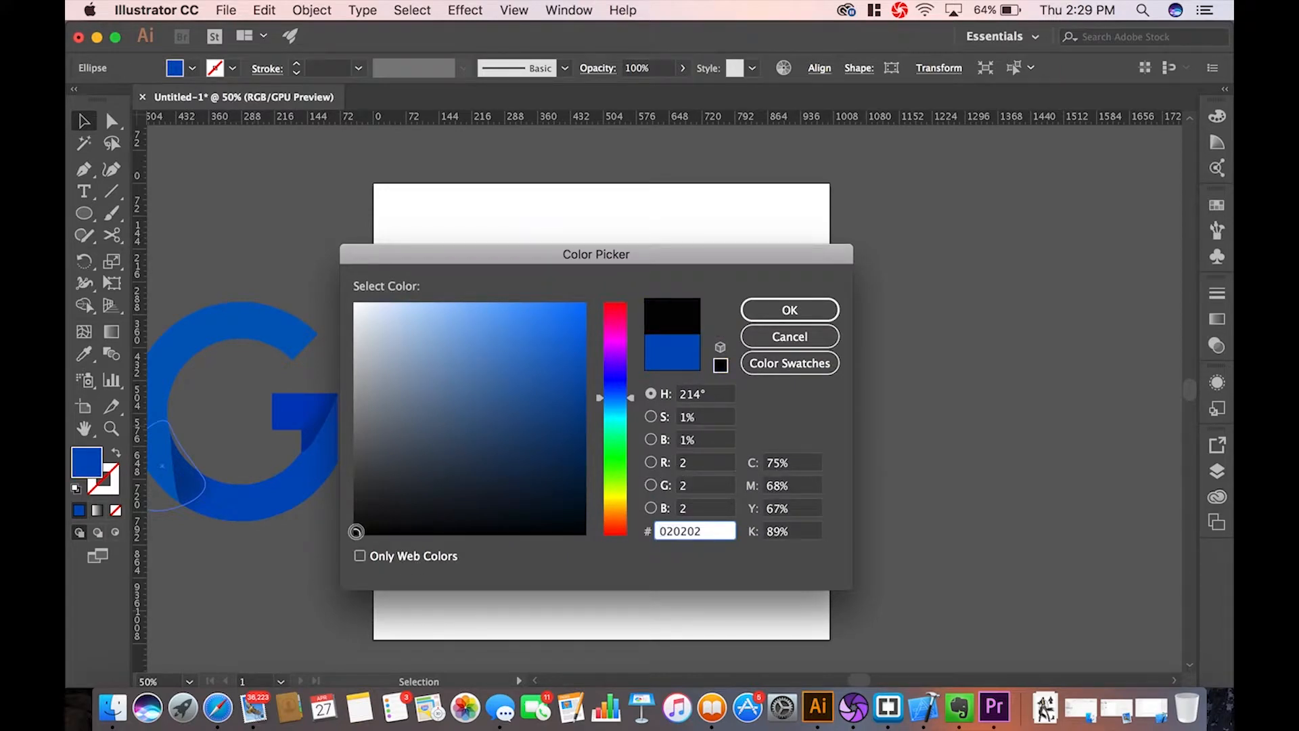
type("000000")
key("Return")
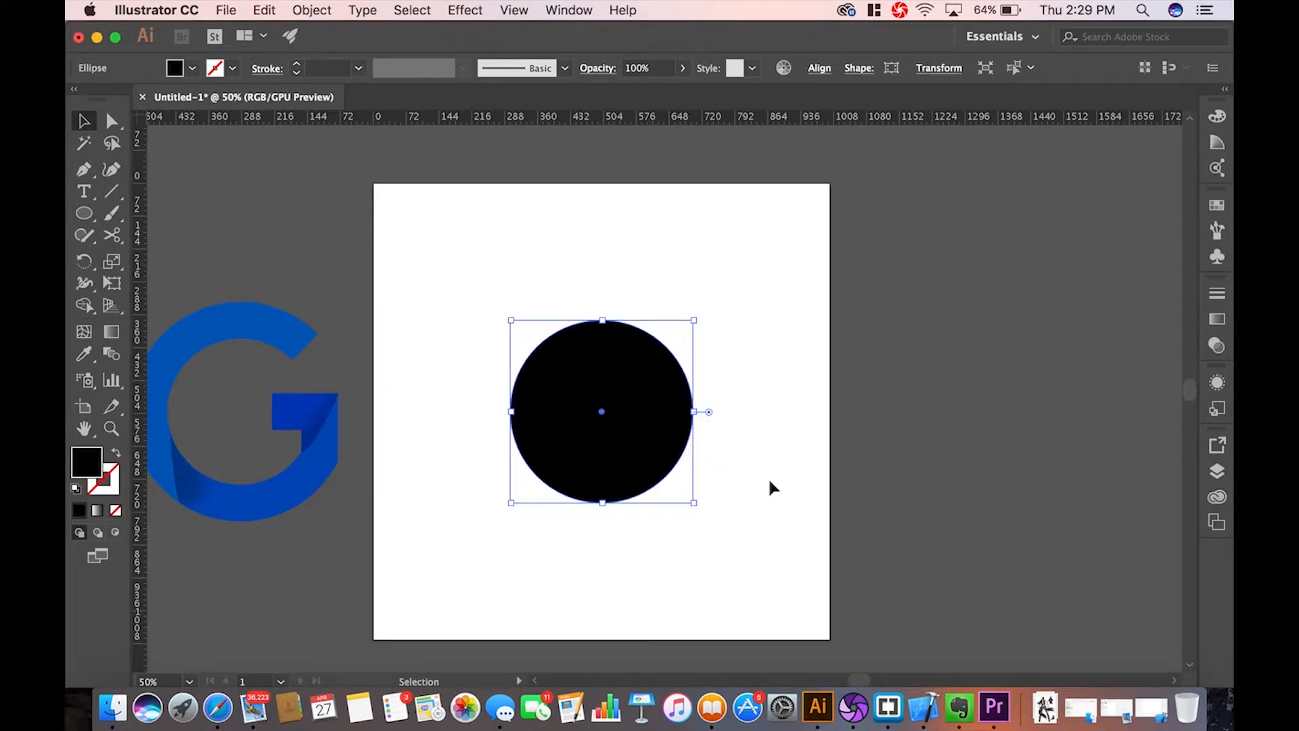
left_click(511, 274)
- Swap the circle's fill and stroke so only the outline is black, and set the stroke weight to 80 pt
left_click(649, 455)
left_click(117, 456)
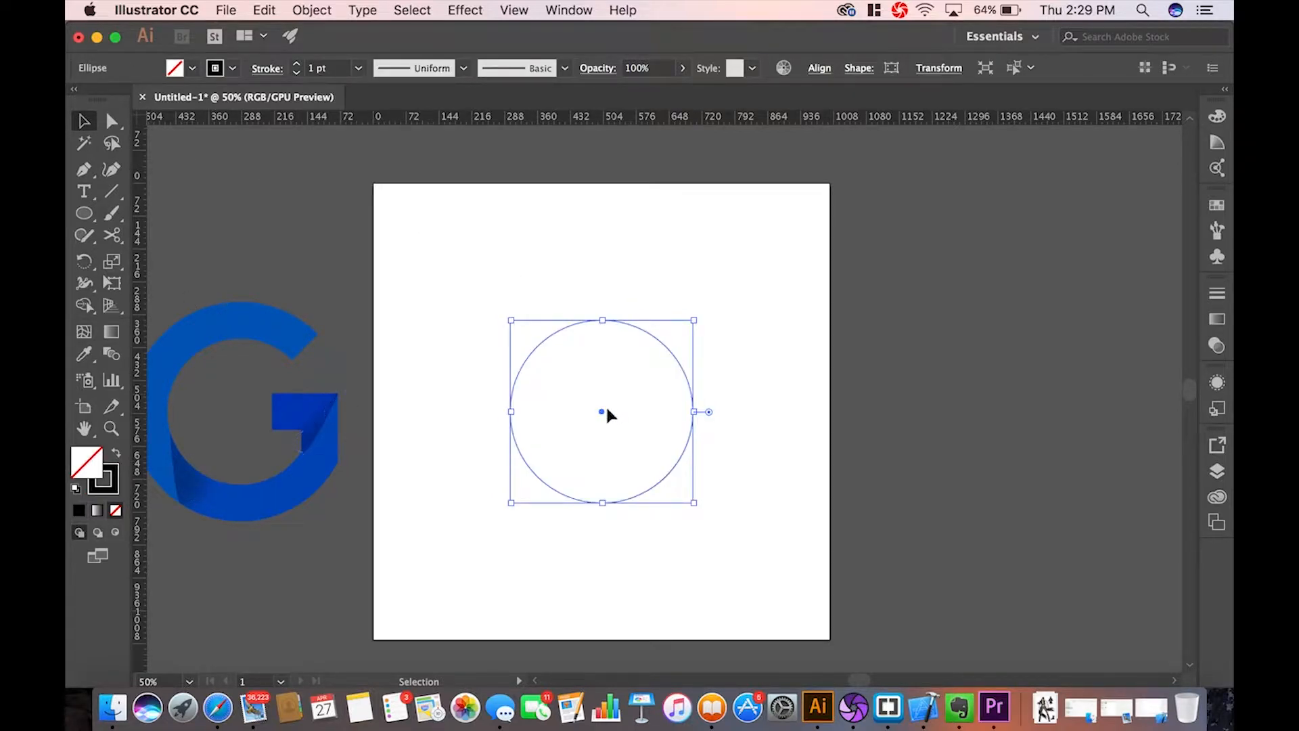
left_click(318, 68)
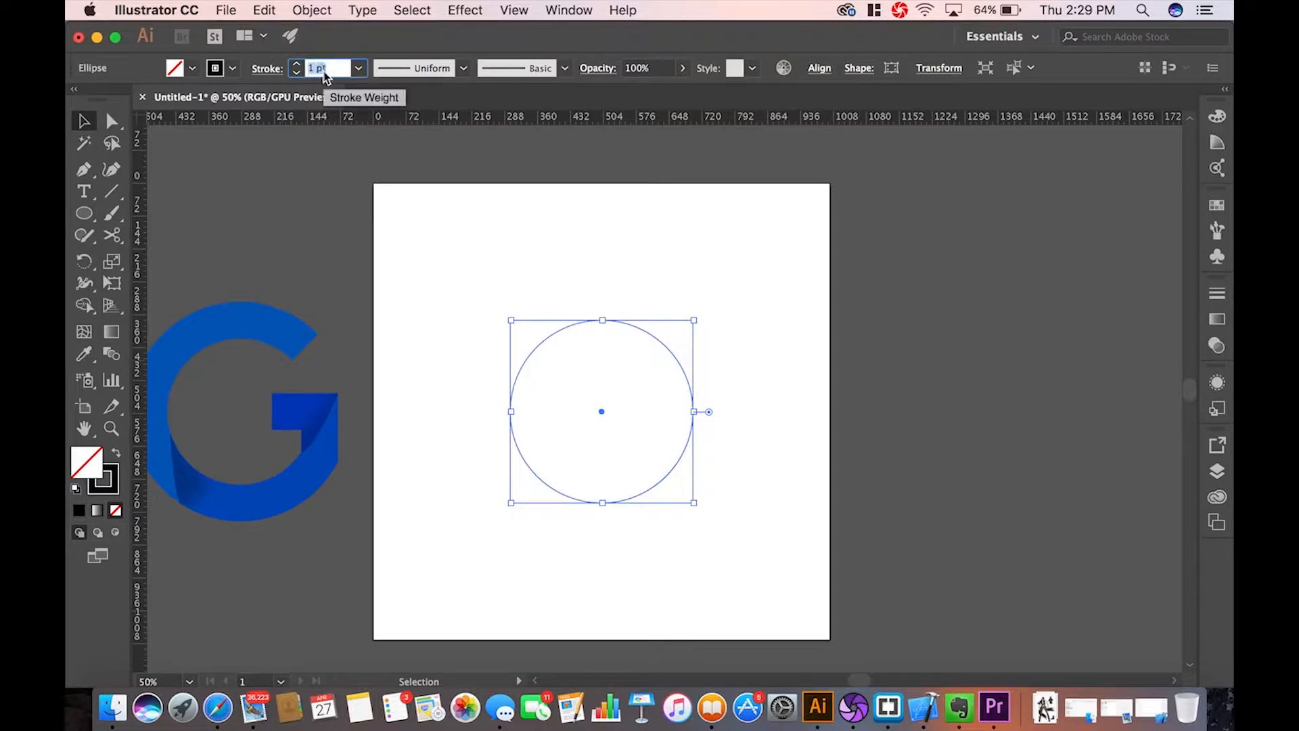
type("80")
key("Return")
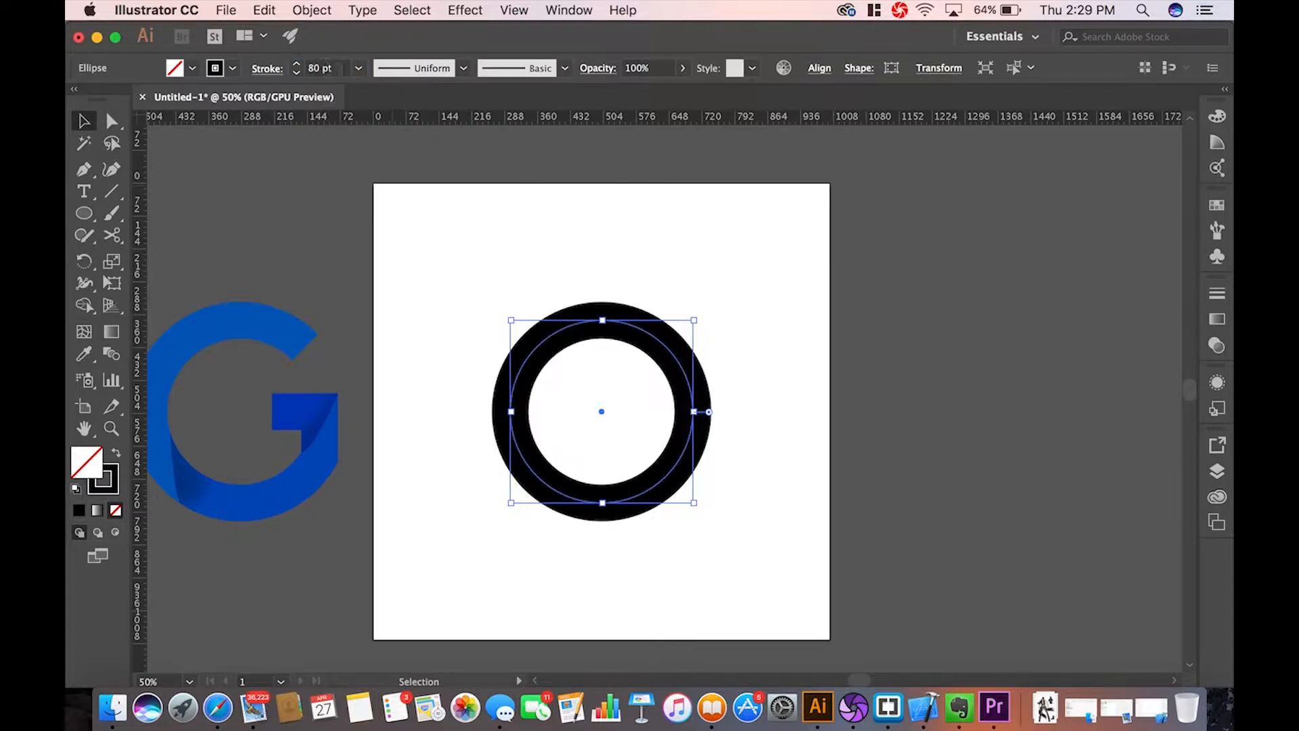
left_click(801, 450)
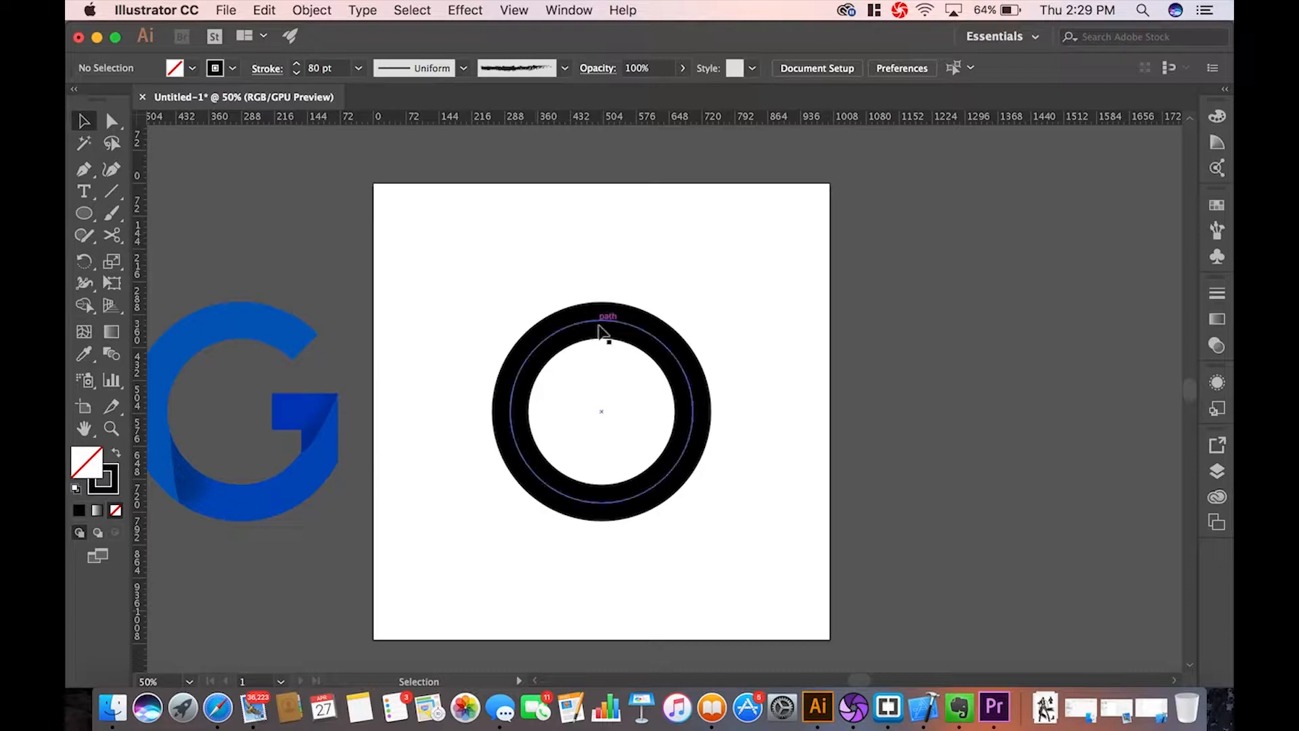
- Examine the ring's path and its top and right anchor points using Direct Selection
left_click(617, 320)
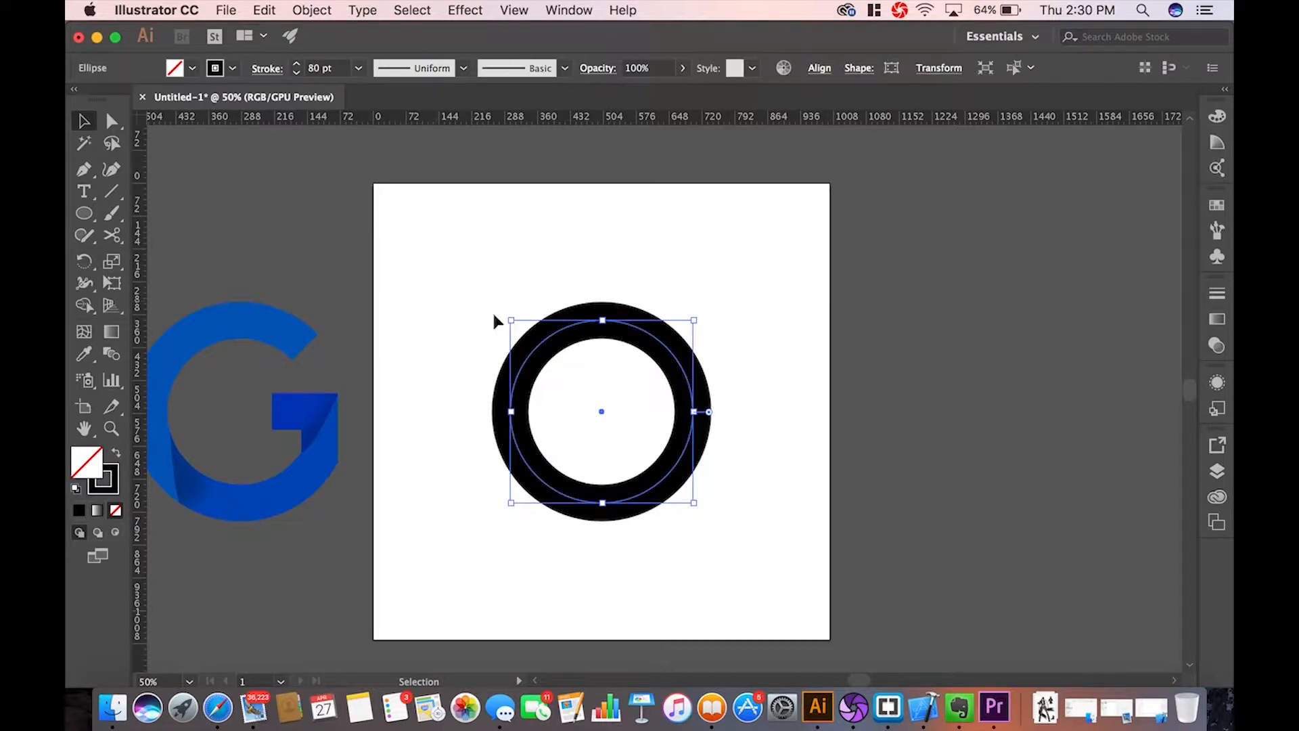
left_click(713, 342)
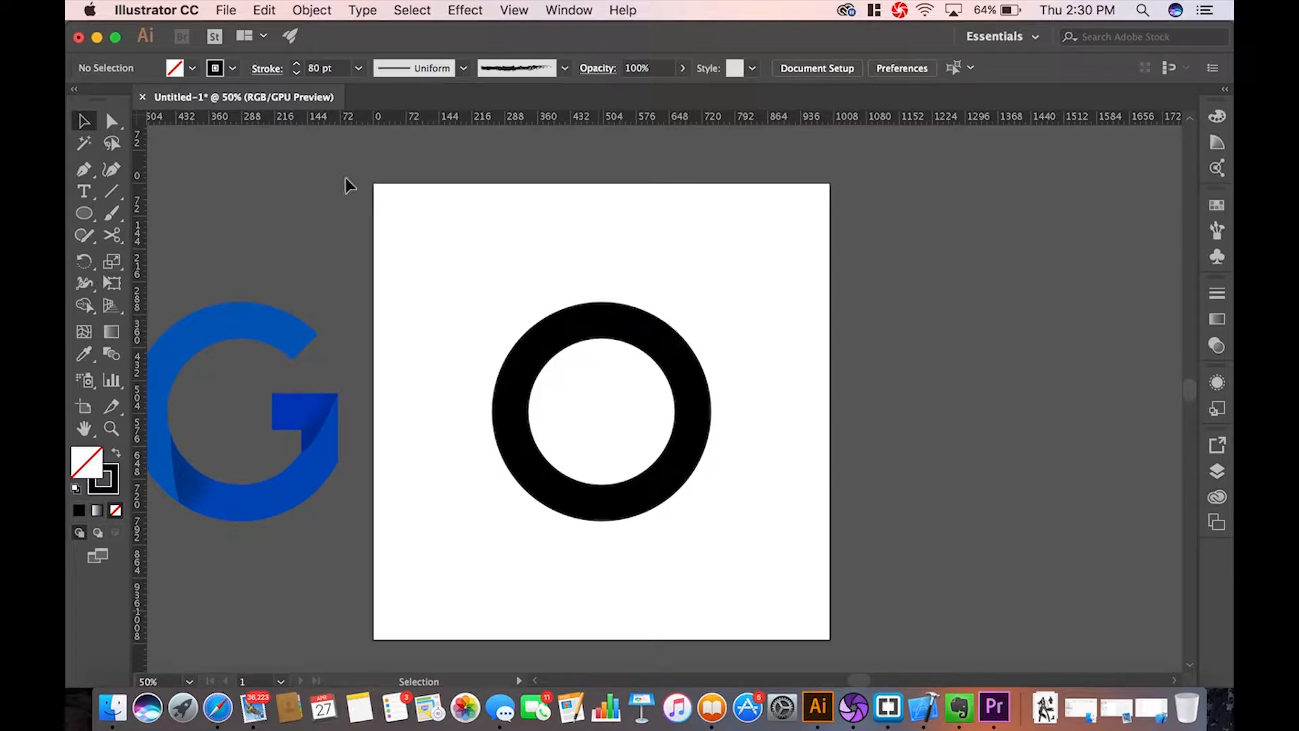
left_click(113, 120)
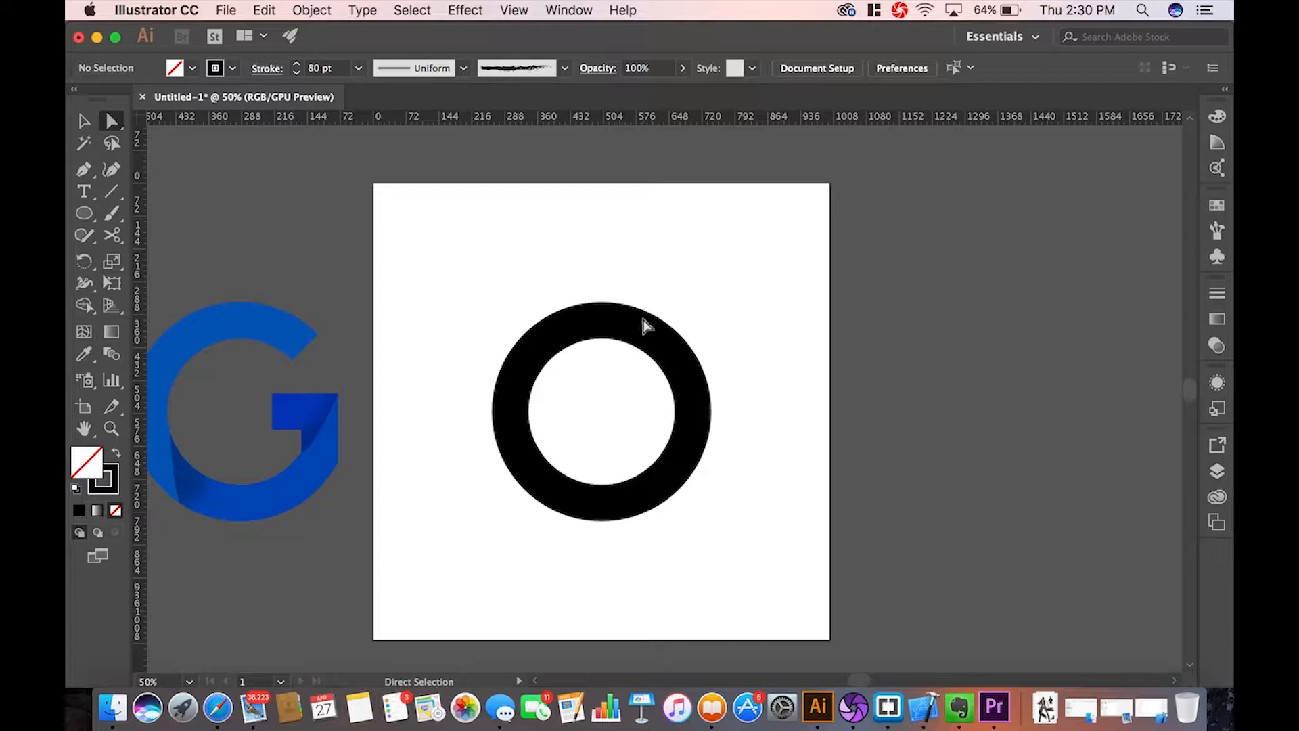
left_click(603, 321)
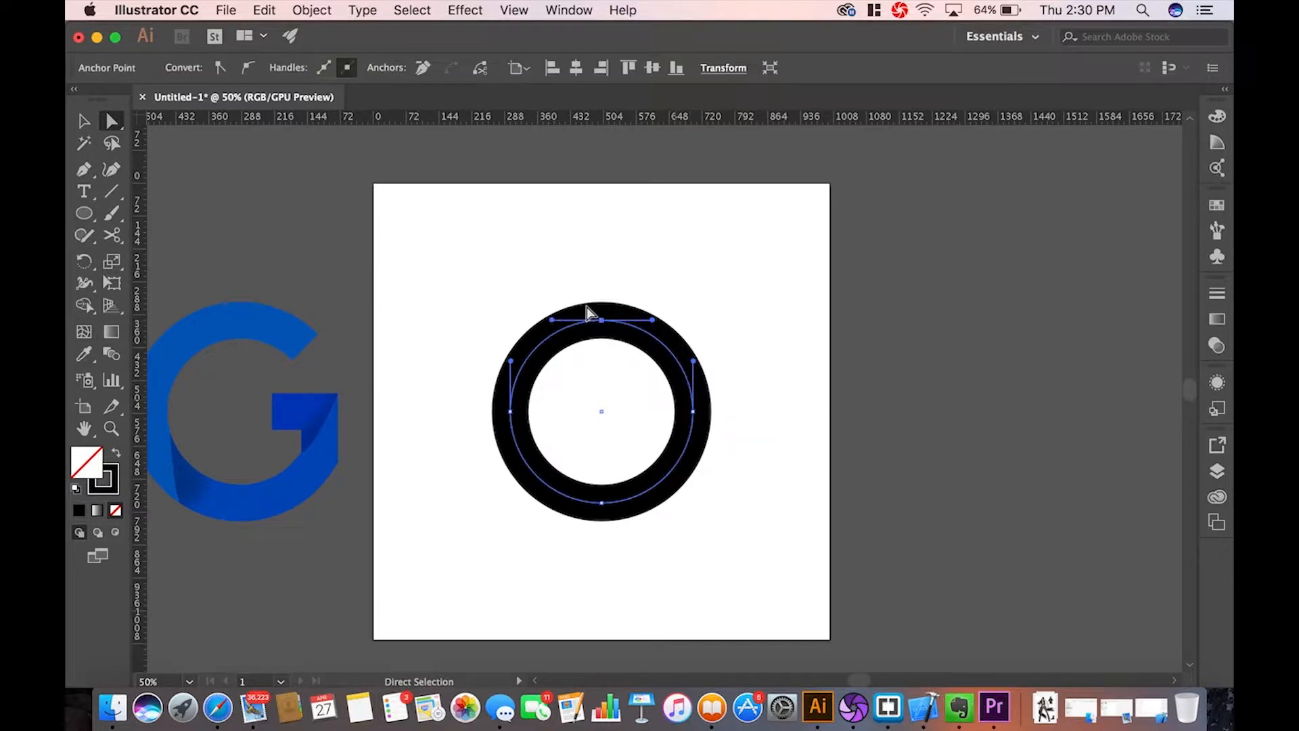
left_click(693, 410)
- Look up the Rulers commands and check whether the rulers are shown, leaving the setting as it is
left_click(640, 12)
type("rulers")
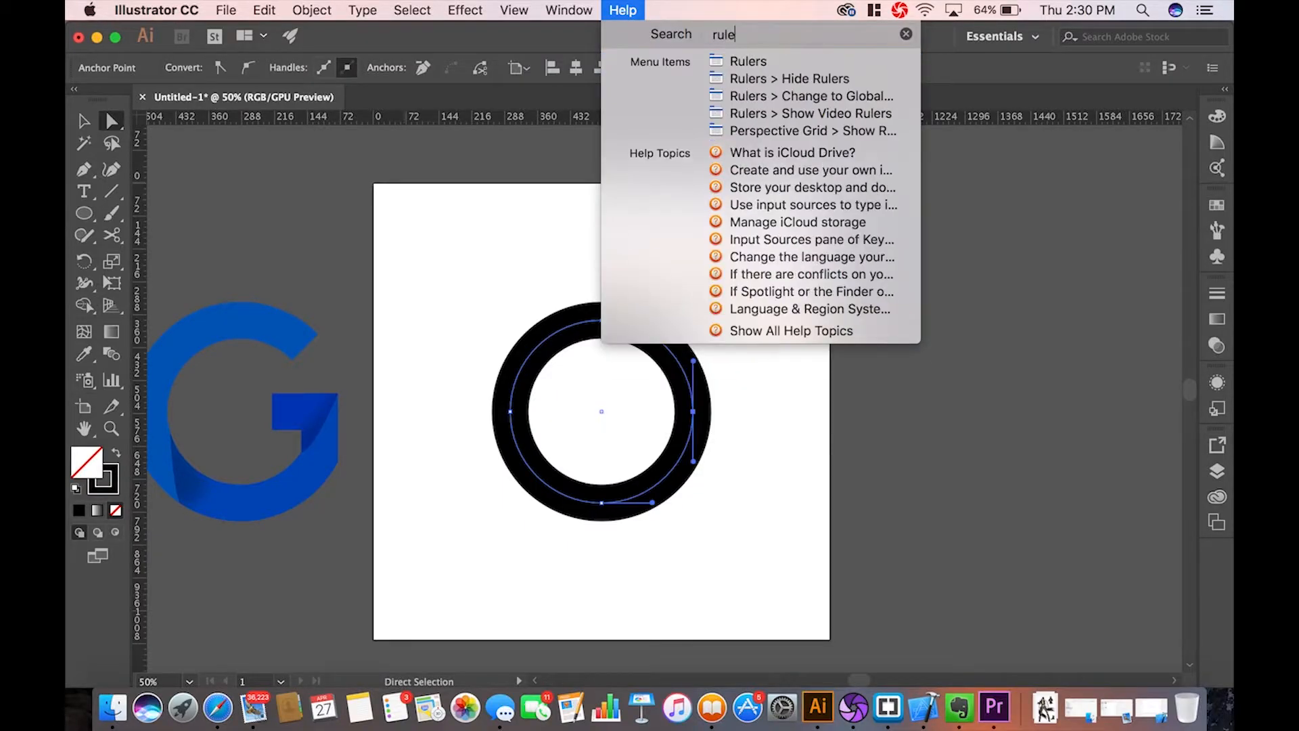
mouse_move(777, 79)
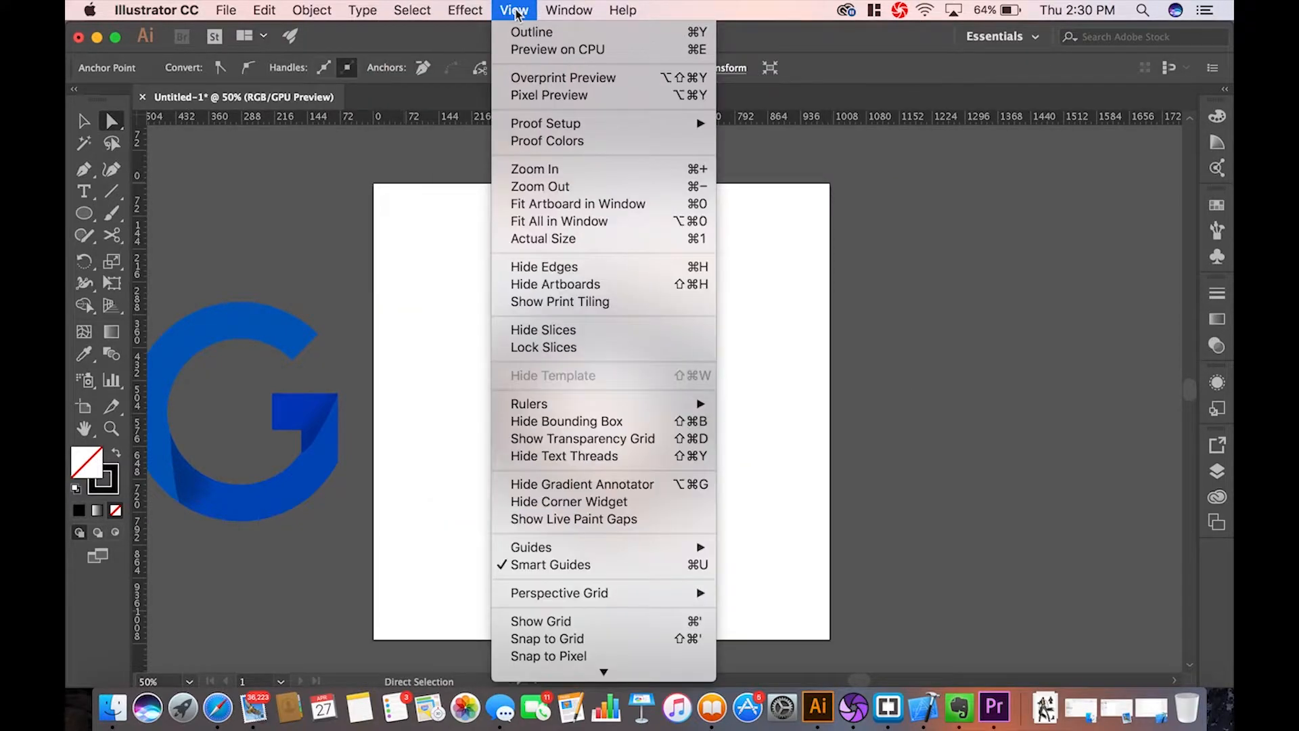
mouse_move(430, 7)
mouse_move(515, 10)
mouse_move(603, 405)
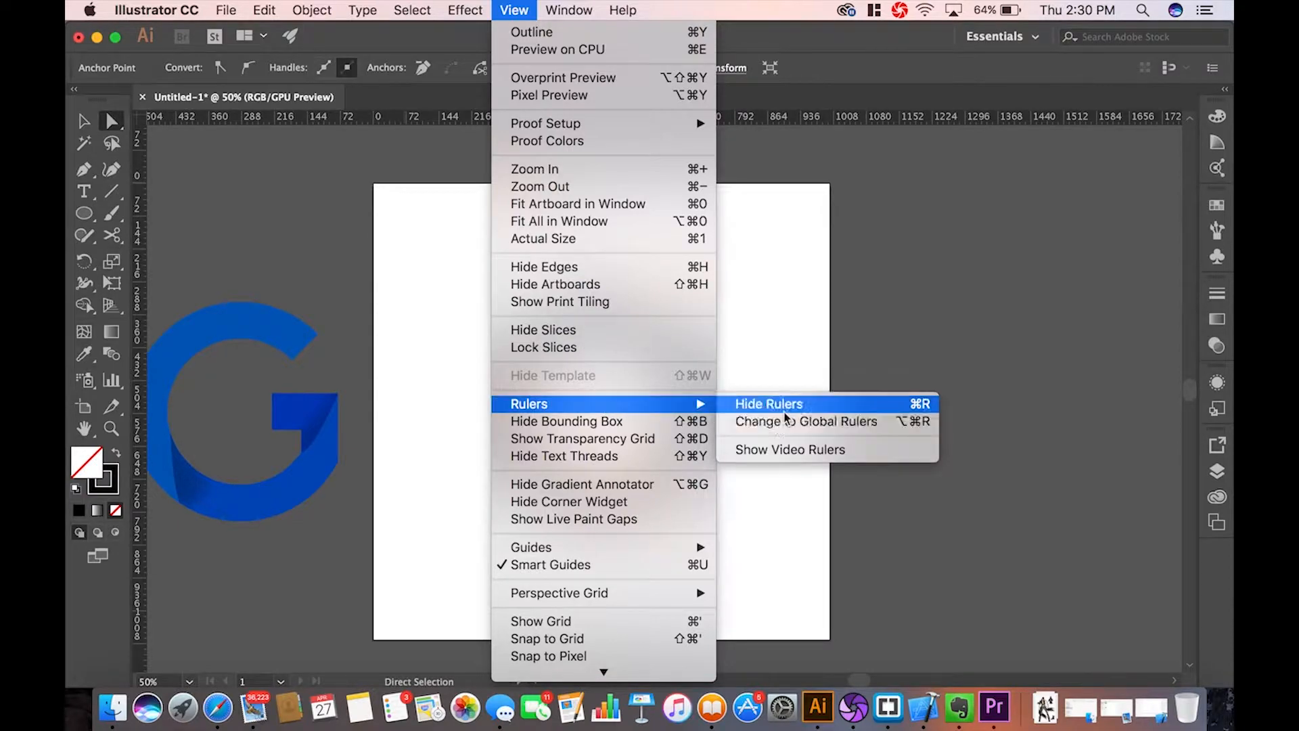
left_click(804, 536)
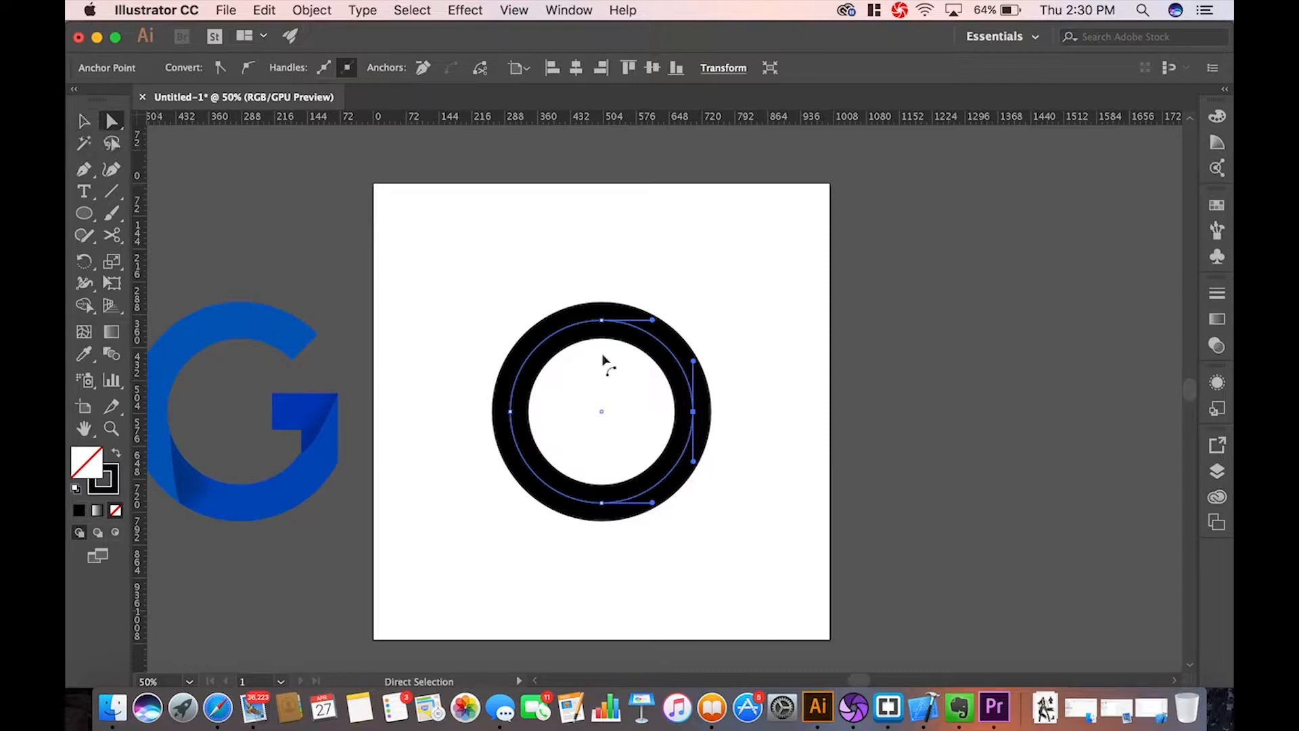
- Place a horizontal guide through the circle path's top anchor and vertical guides through its center and right anchor
left_click(782, 330)
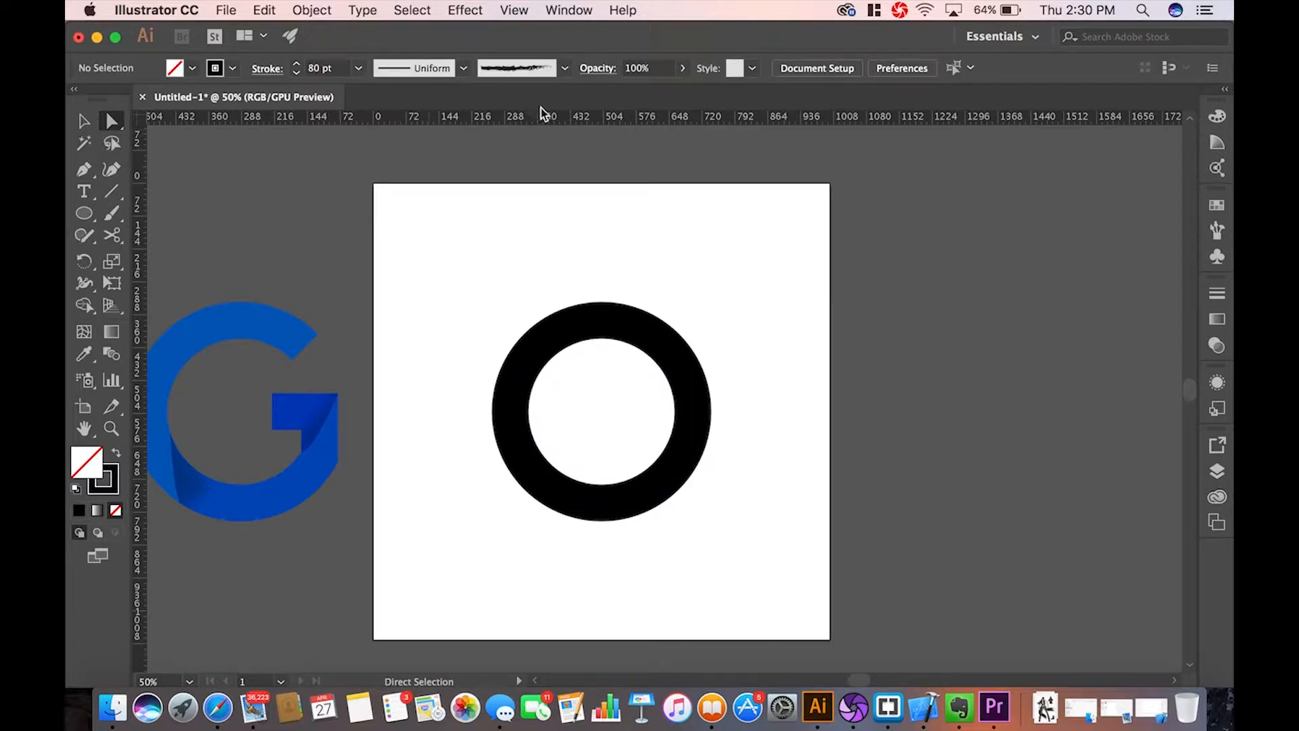
left_click_drag(543, 112, 598, 324)
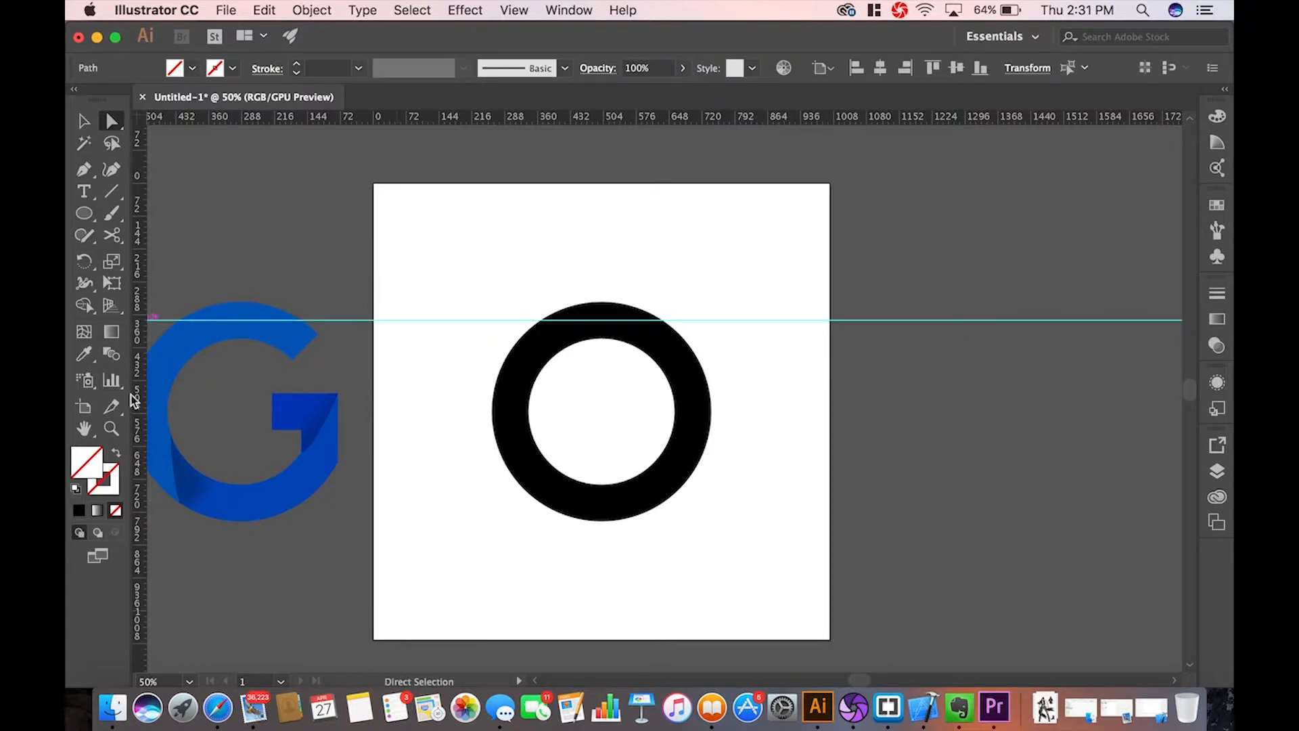
left_click_drag(134, 399, 602, 414)
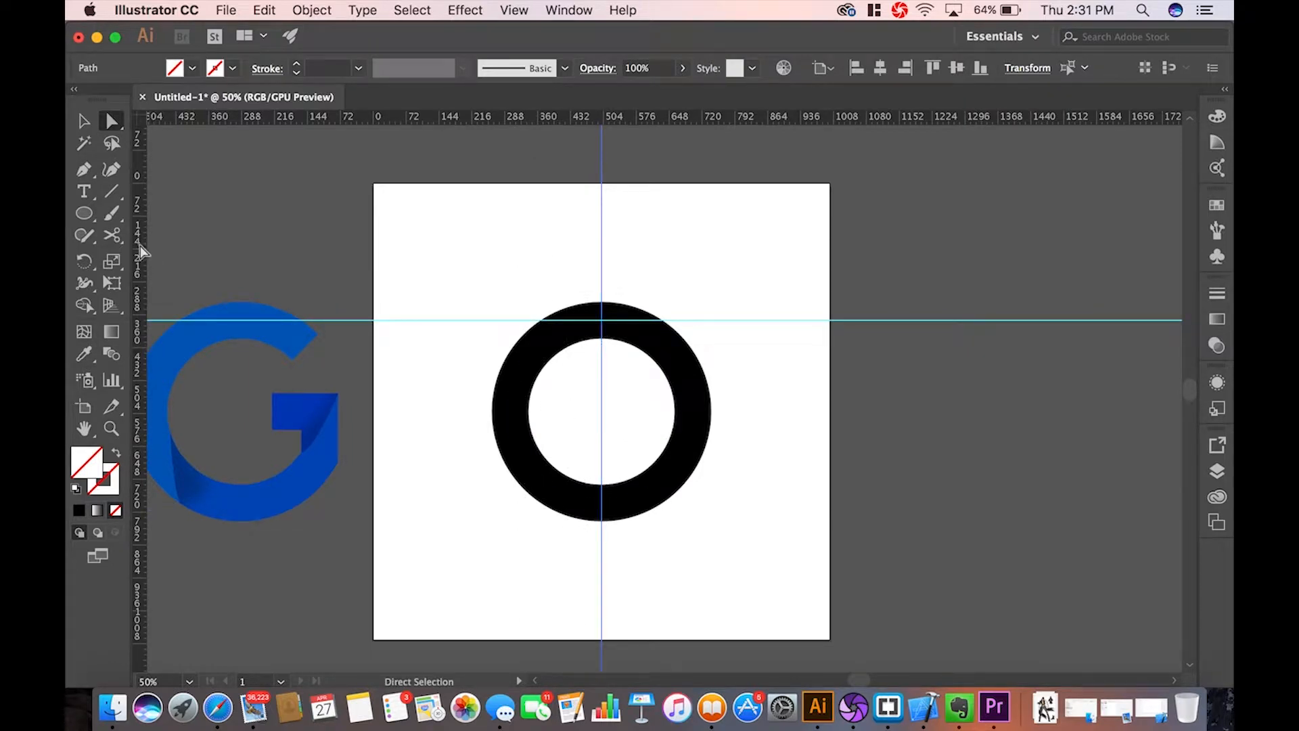
left_click_drag(140, 246, 694, 415)
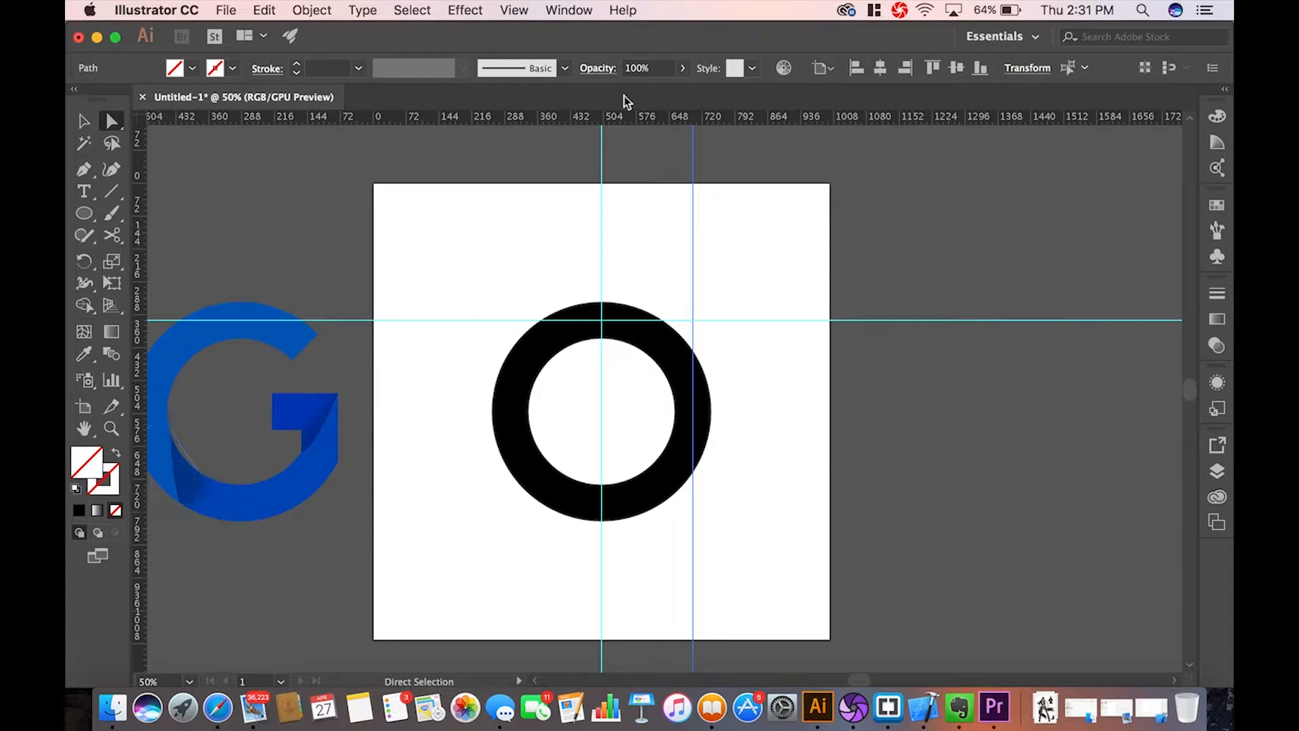
- Place horizontal guides through the circle's center and through its path's bottom anchor point
left_click_drag(655, 120, 695, 411)
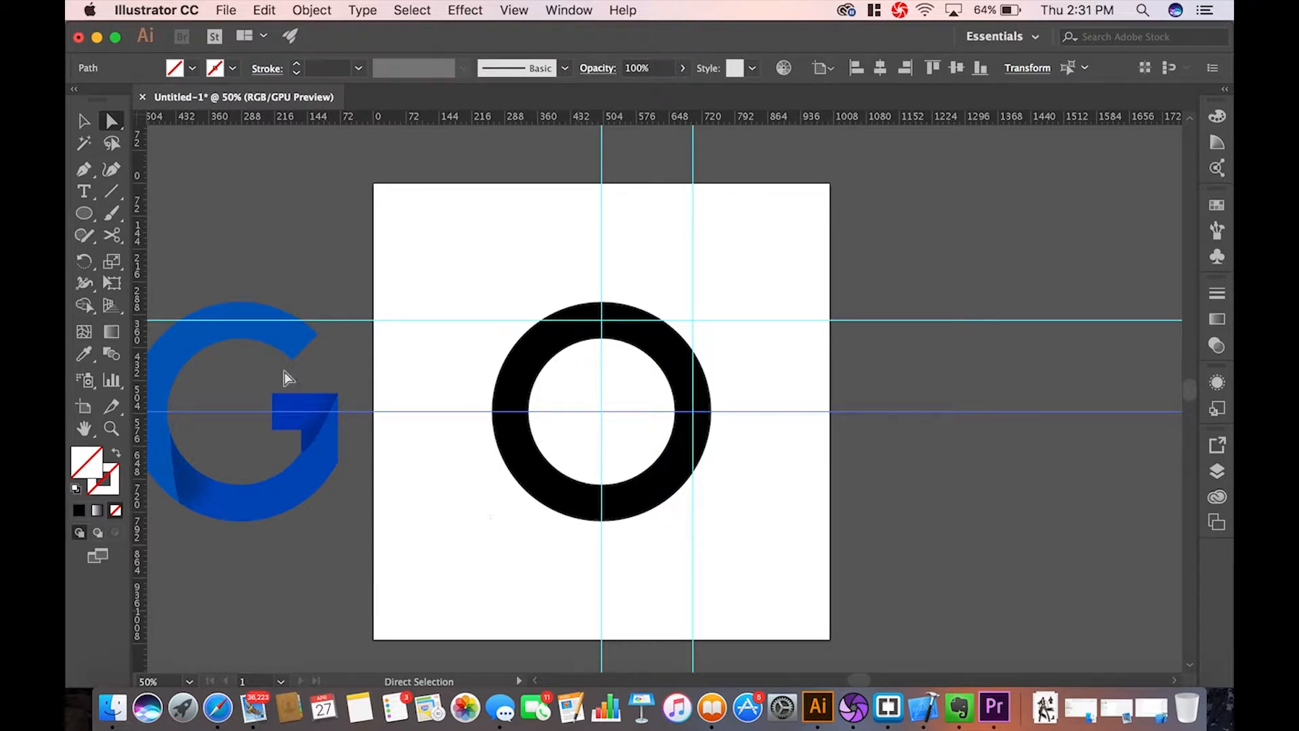
left_click_drag(639, 124, 603, 503)
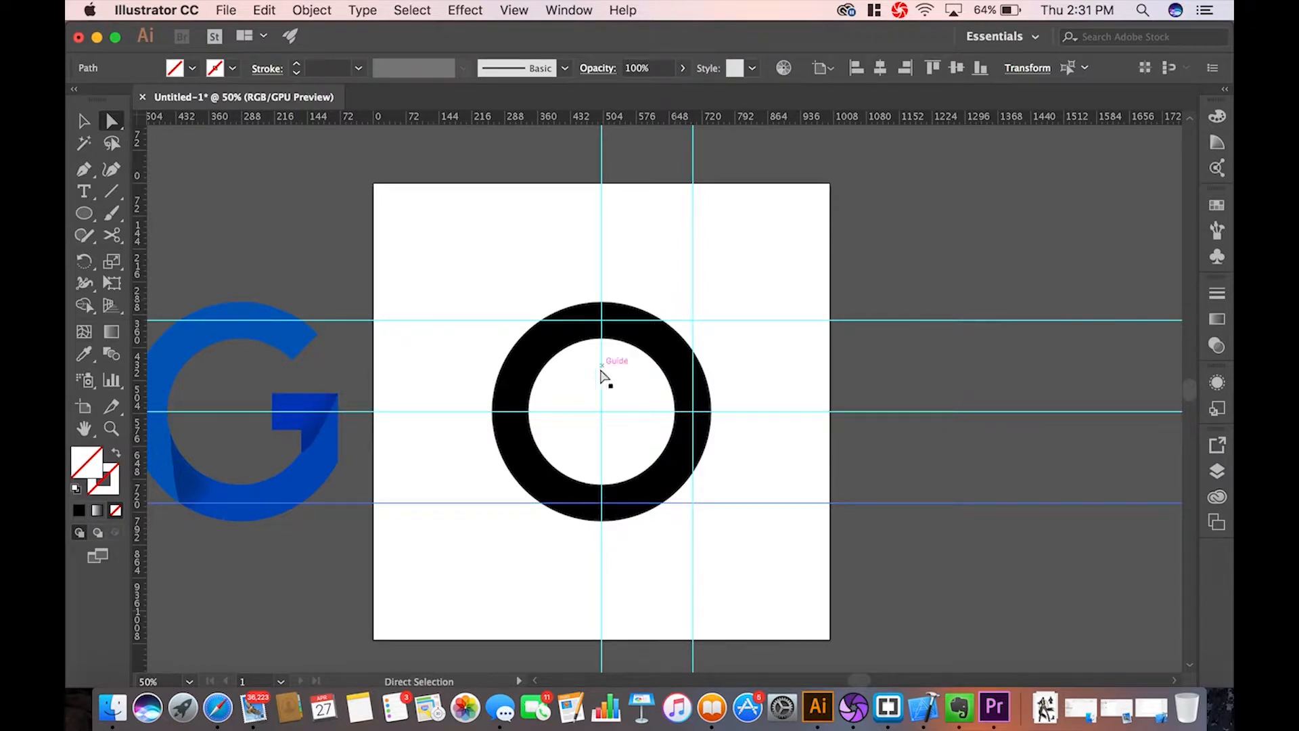
- Draw a straight diagonal Pen path from the circle's center to the intersection of the upper horizontal and right vertical guides
left_click(84, 169)
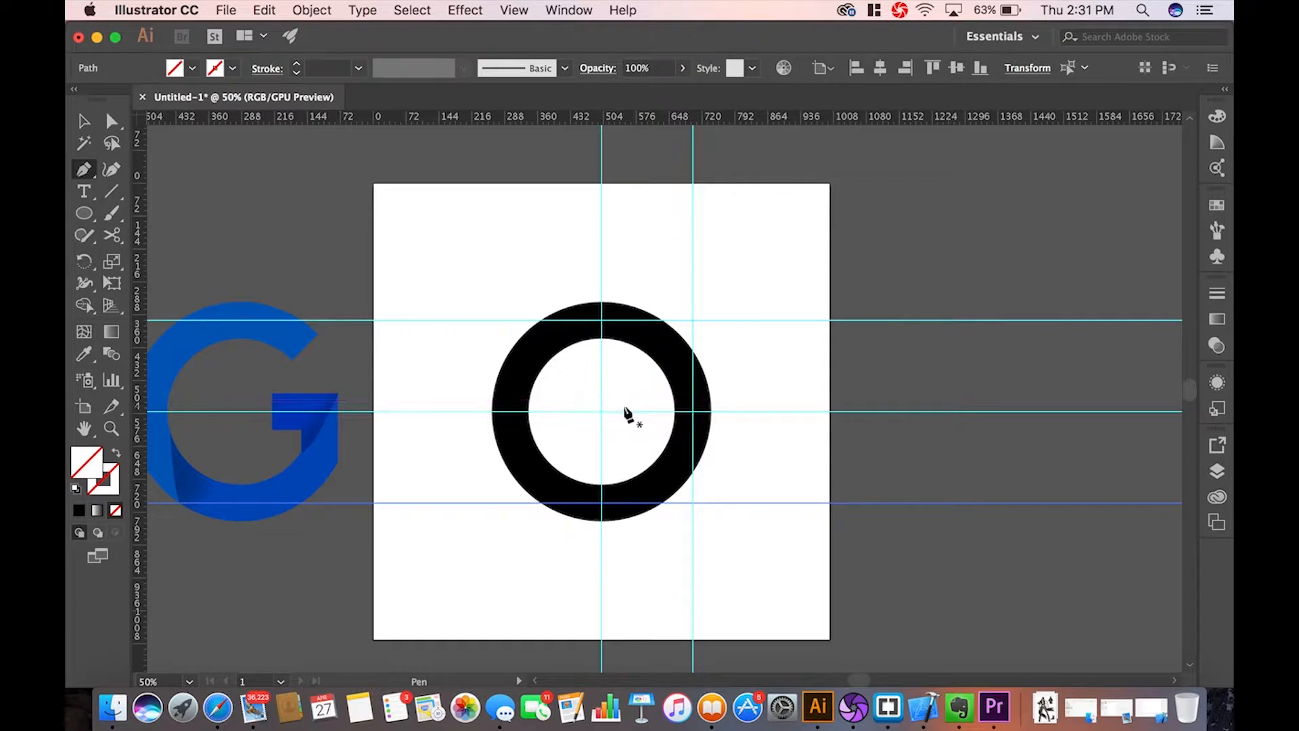
left_click(602, 411)
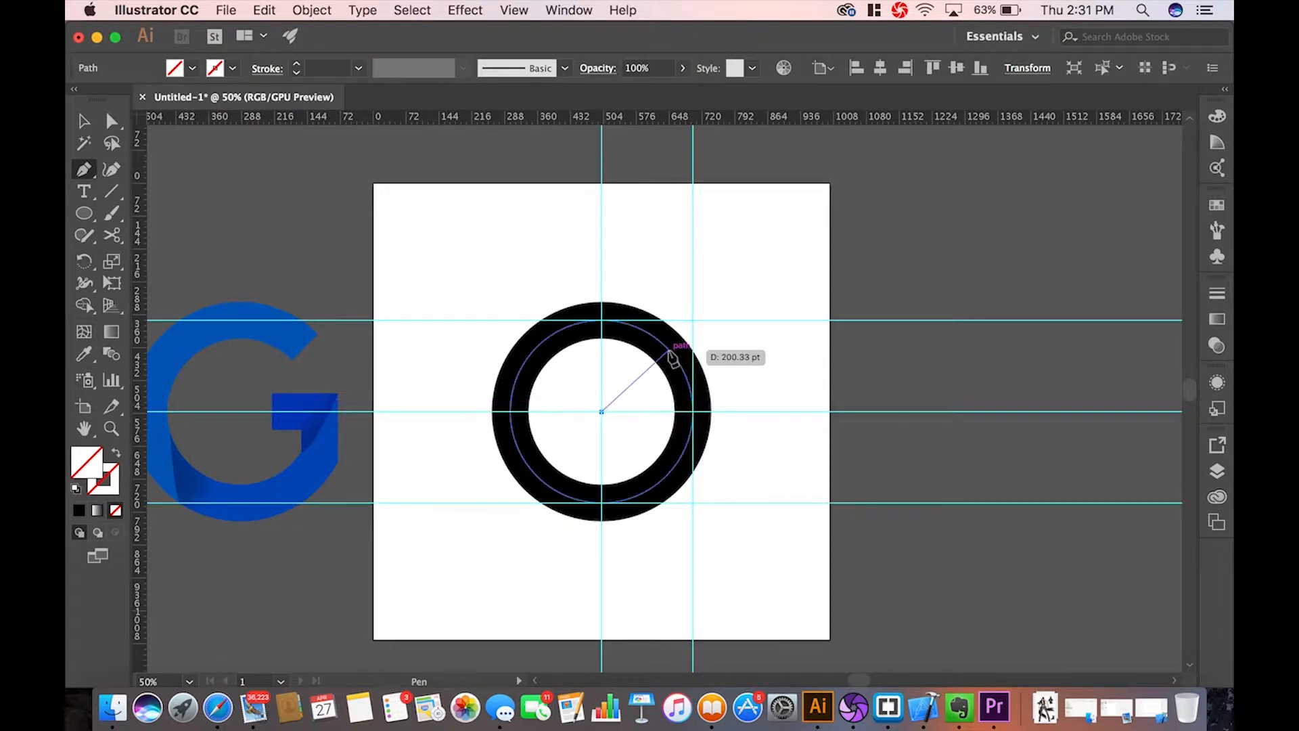
left_click(694, 319)
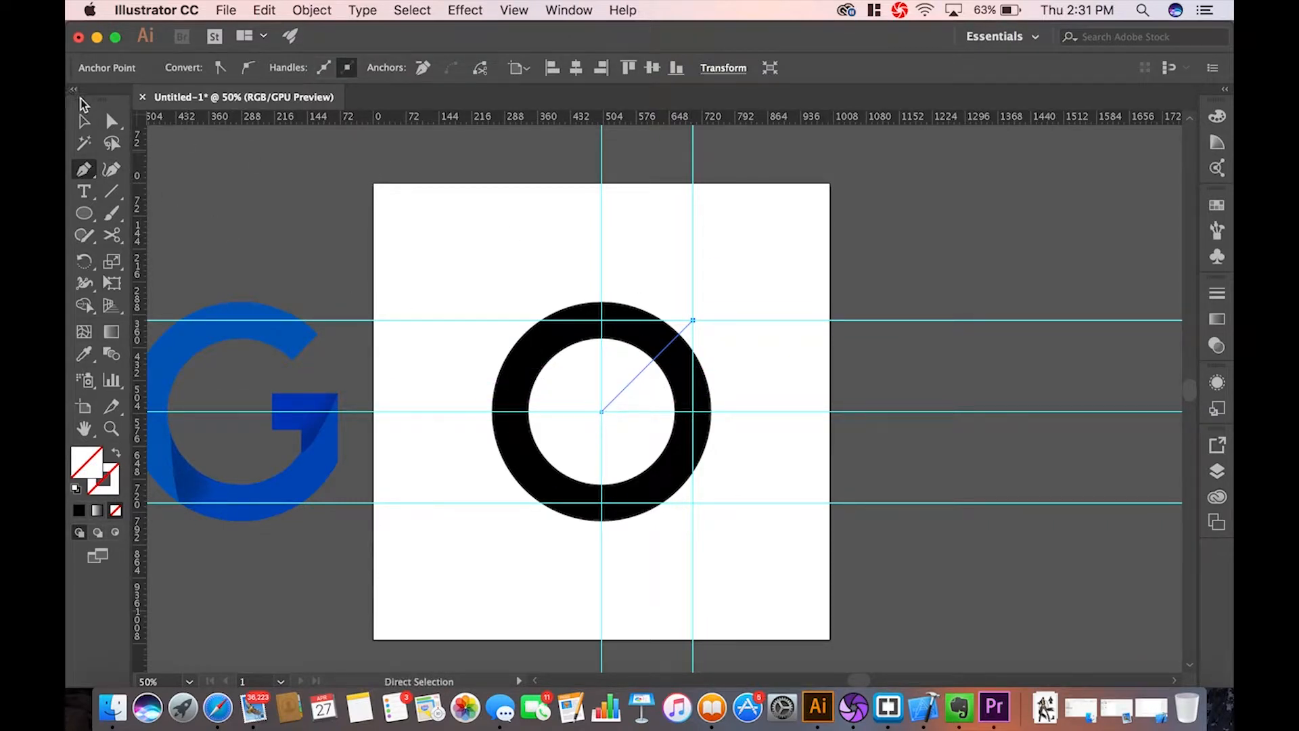
left_click(85, 120)
left_click(850, 518)
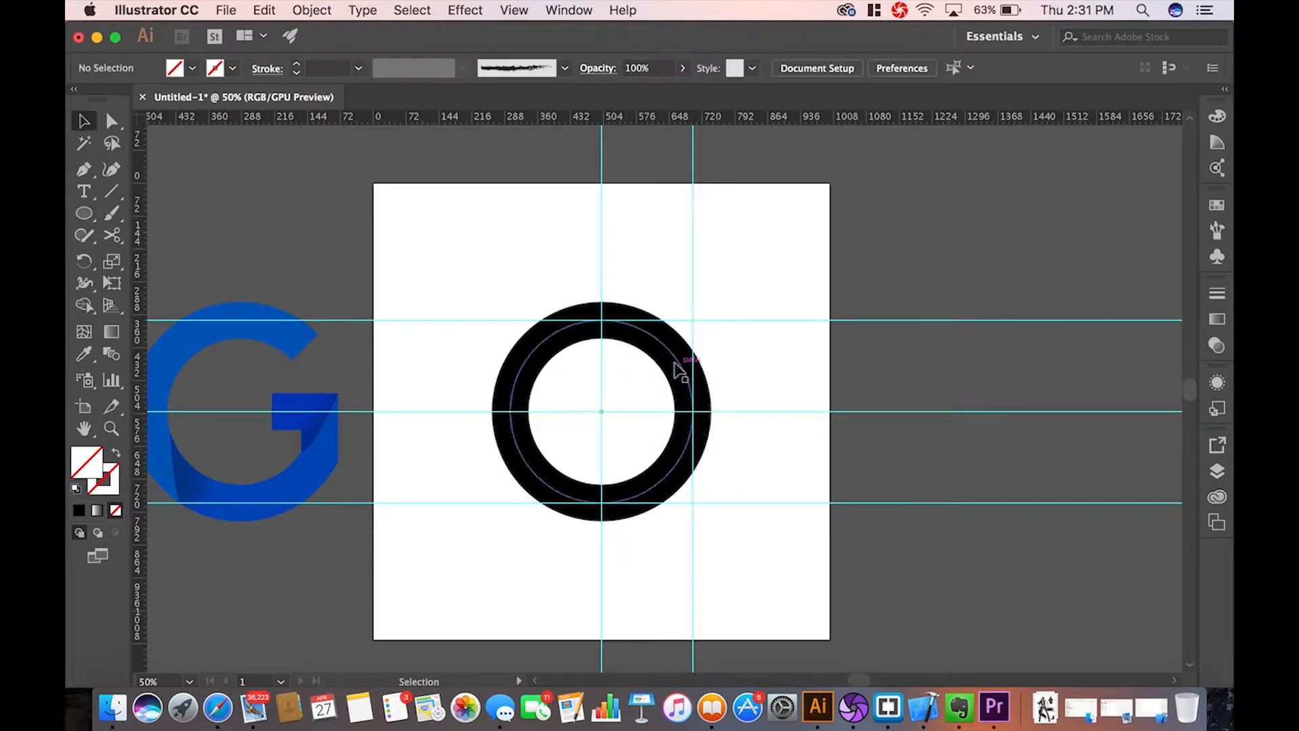
- Give the diagonal line a black stroke
left_click(634, 380)
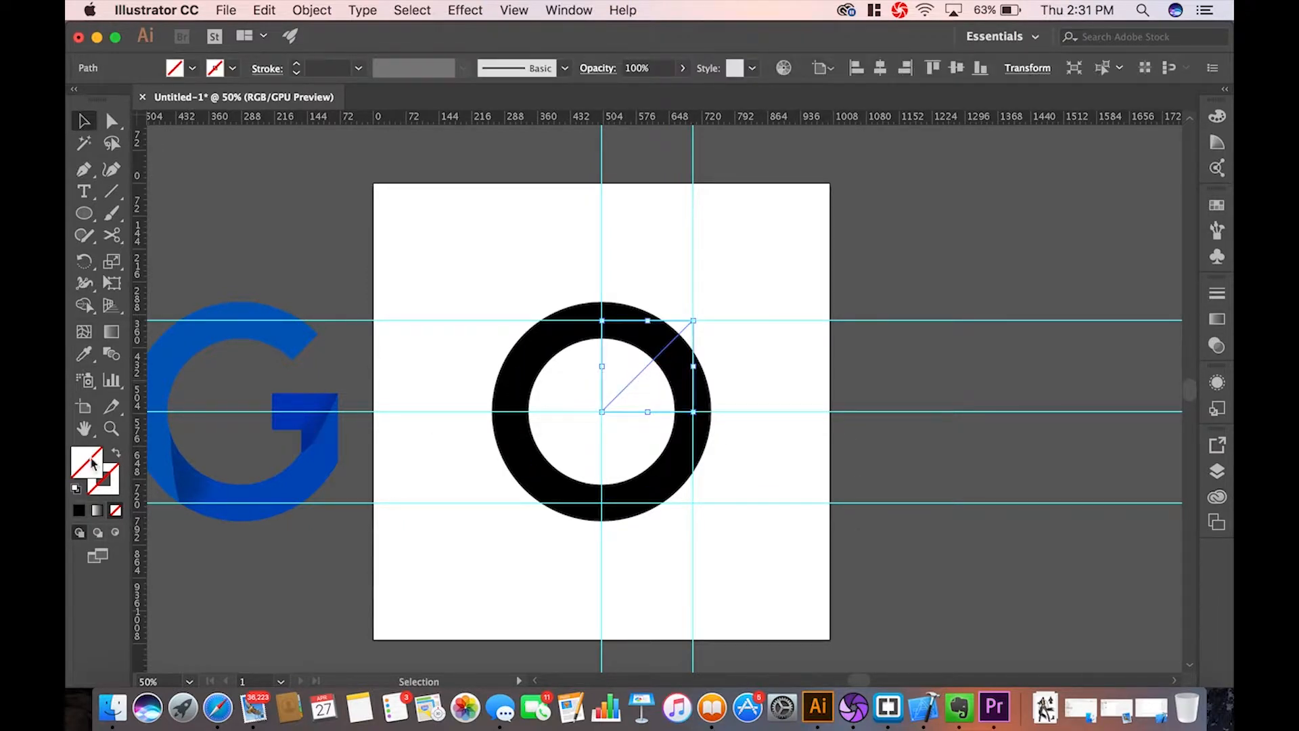
left_click(119, 480)
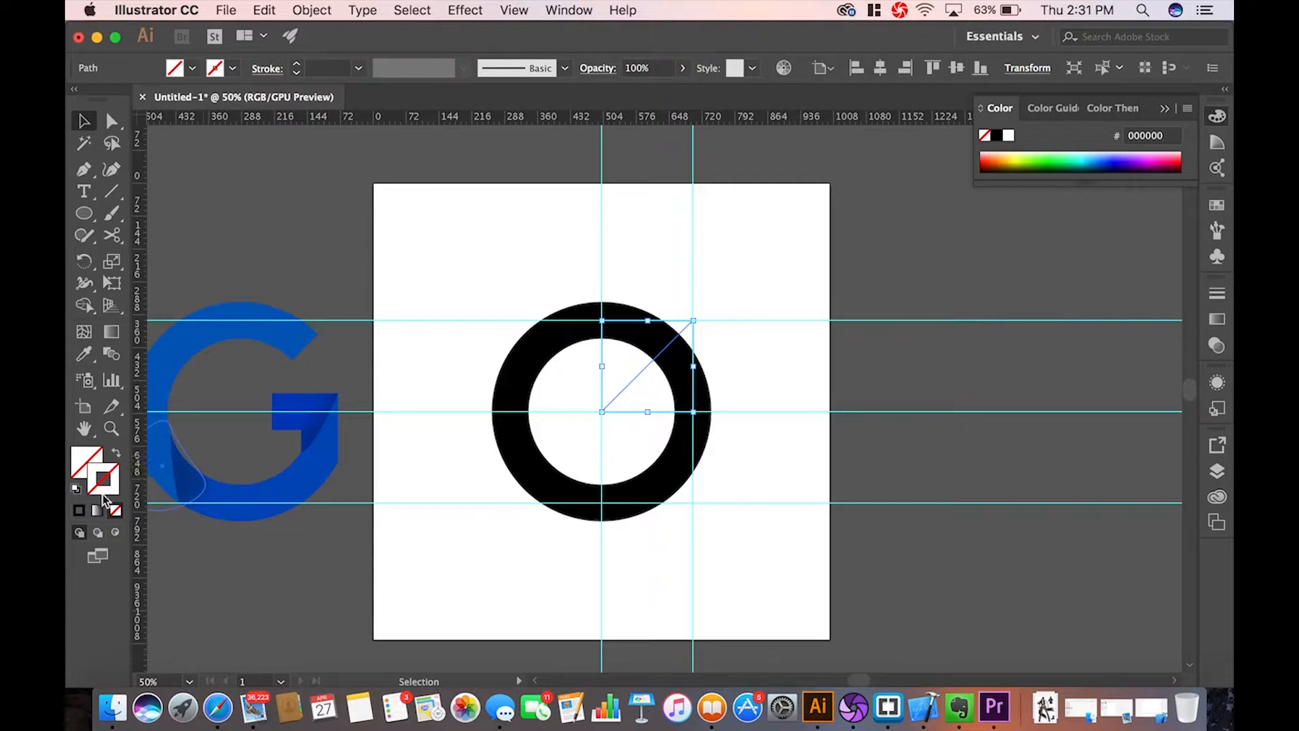
left_click(234, 68)
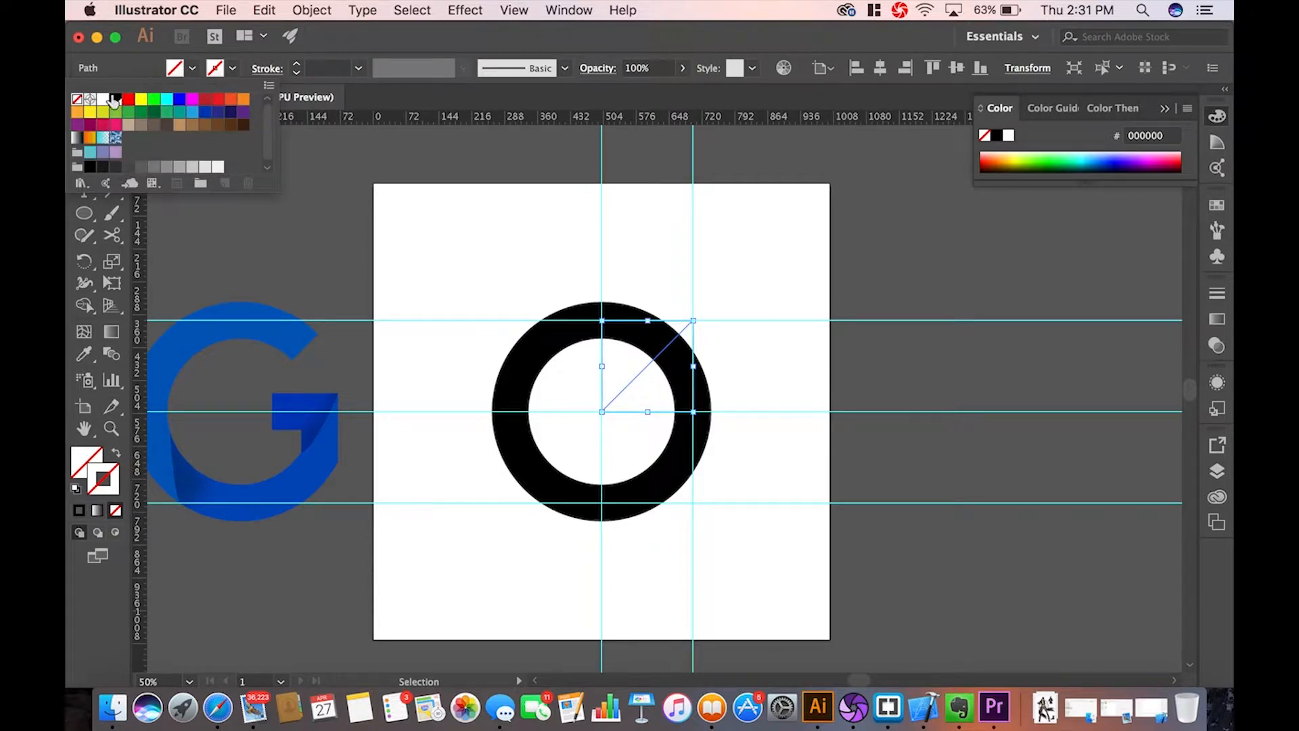
left_click(221, 168)
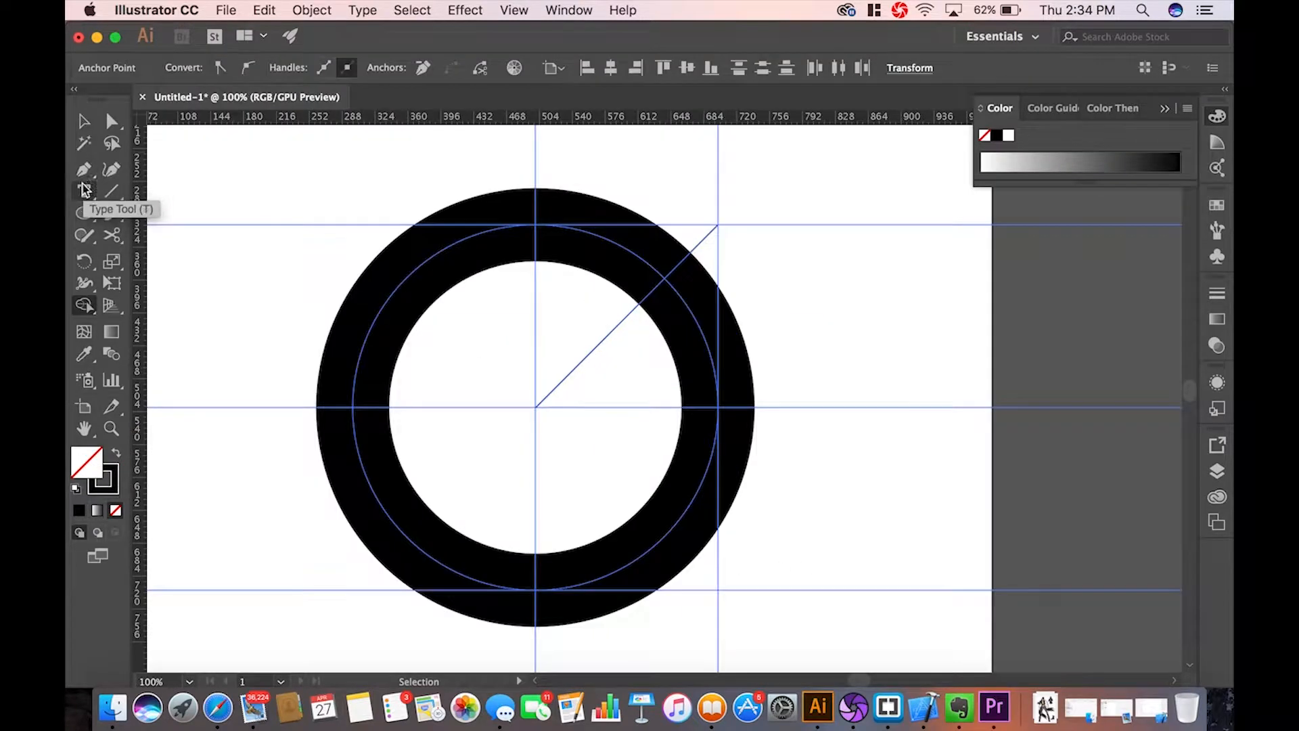
- Draw a second straight Pen line from outside the ring's lower right to the circle's center, joining the diagonal line
left_click(880, 581)
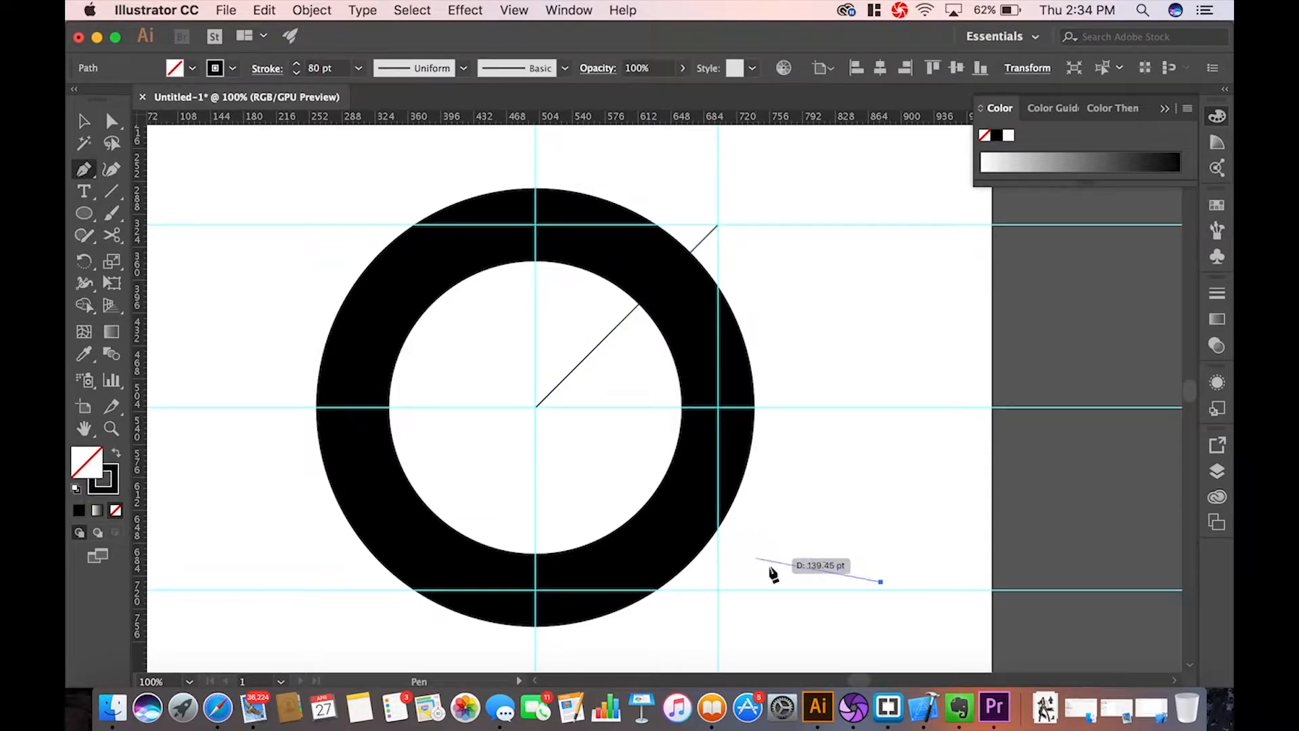
left_click(537, 409)
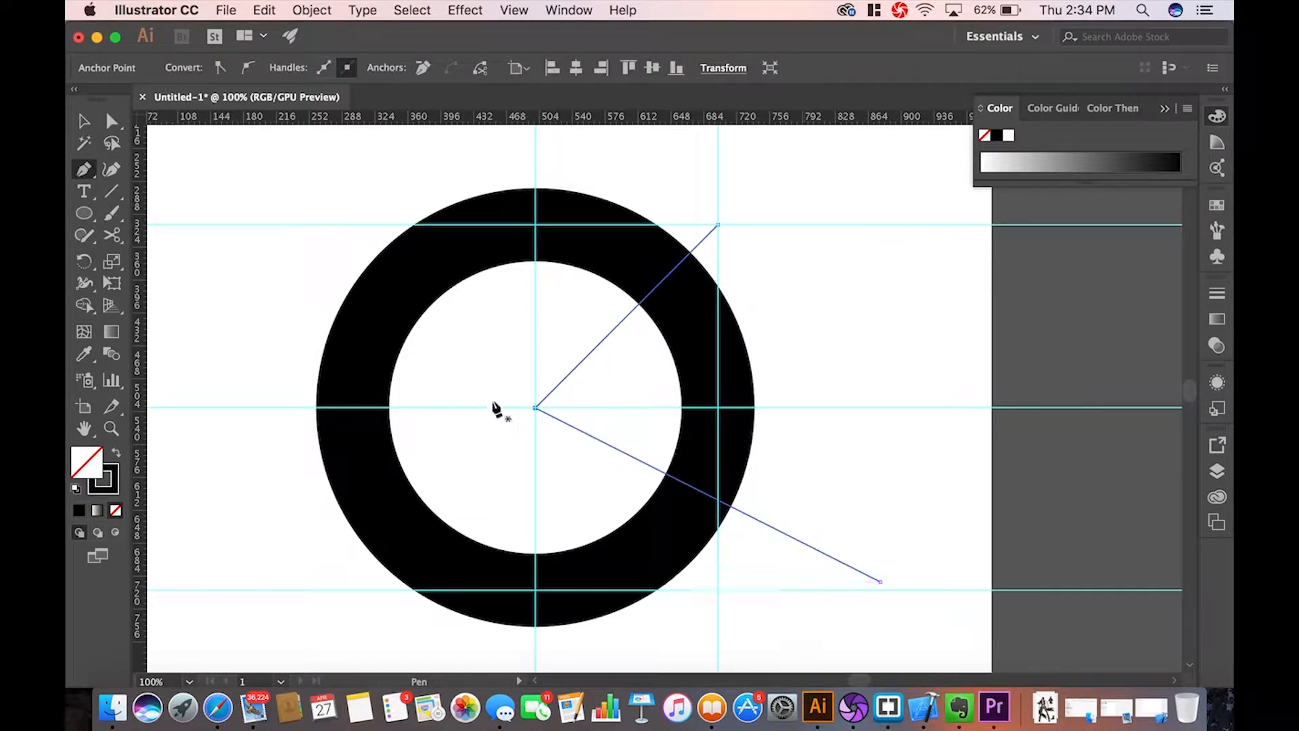
left_click(86, 120)
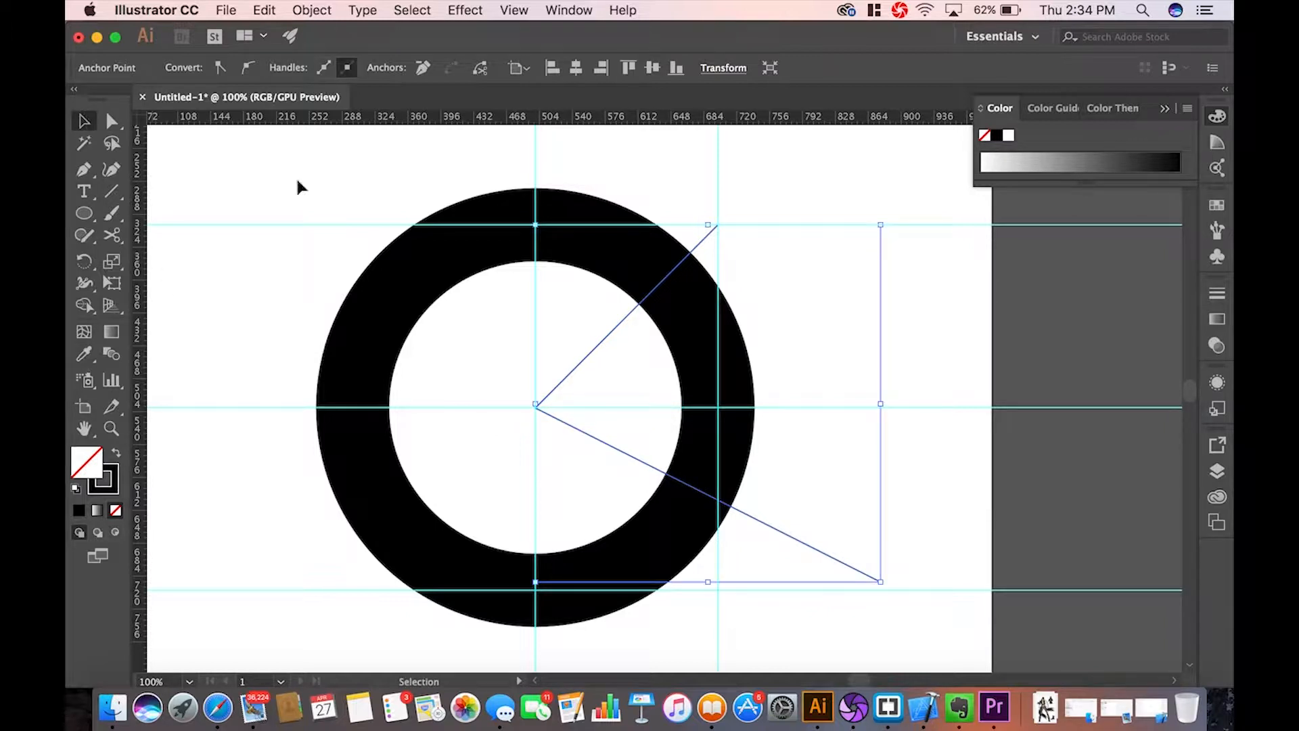
left_click(344, 200)
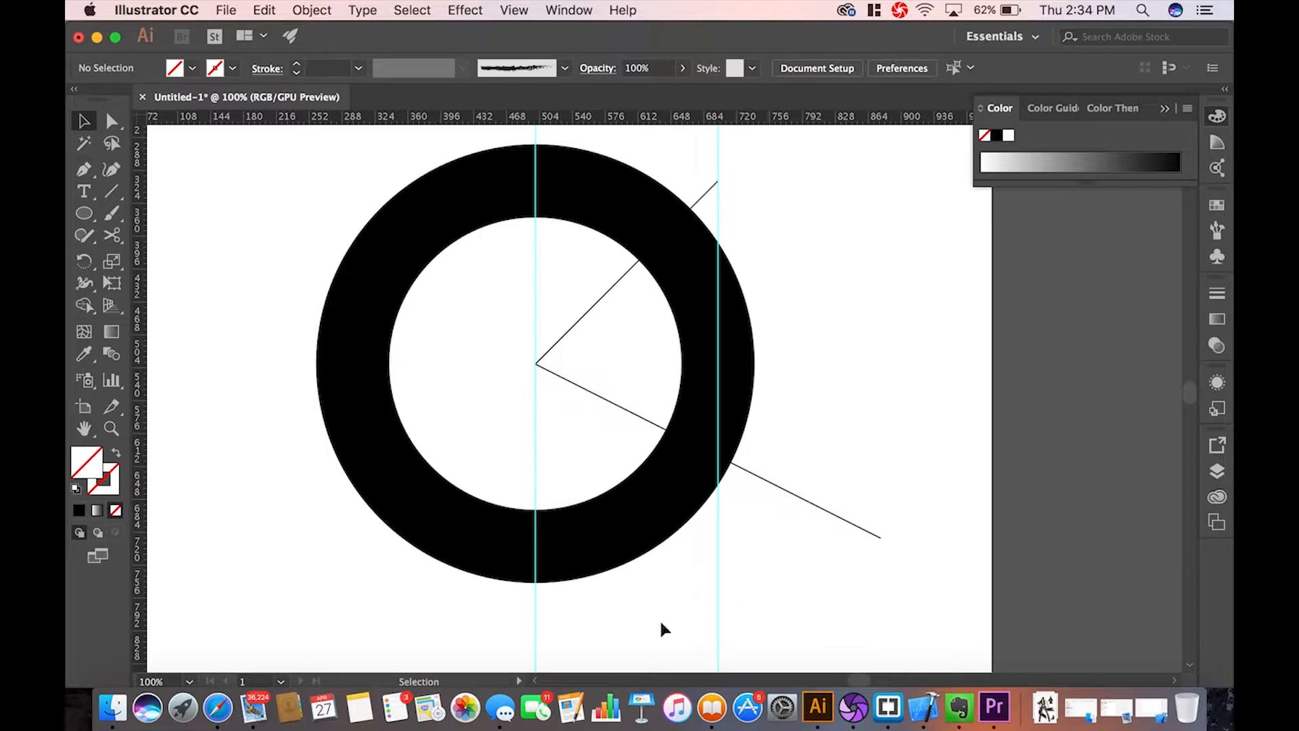
- Delete the guides from the artboard
scroll(474, 635, "up", 3)
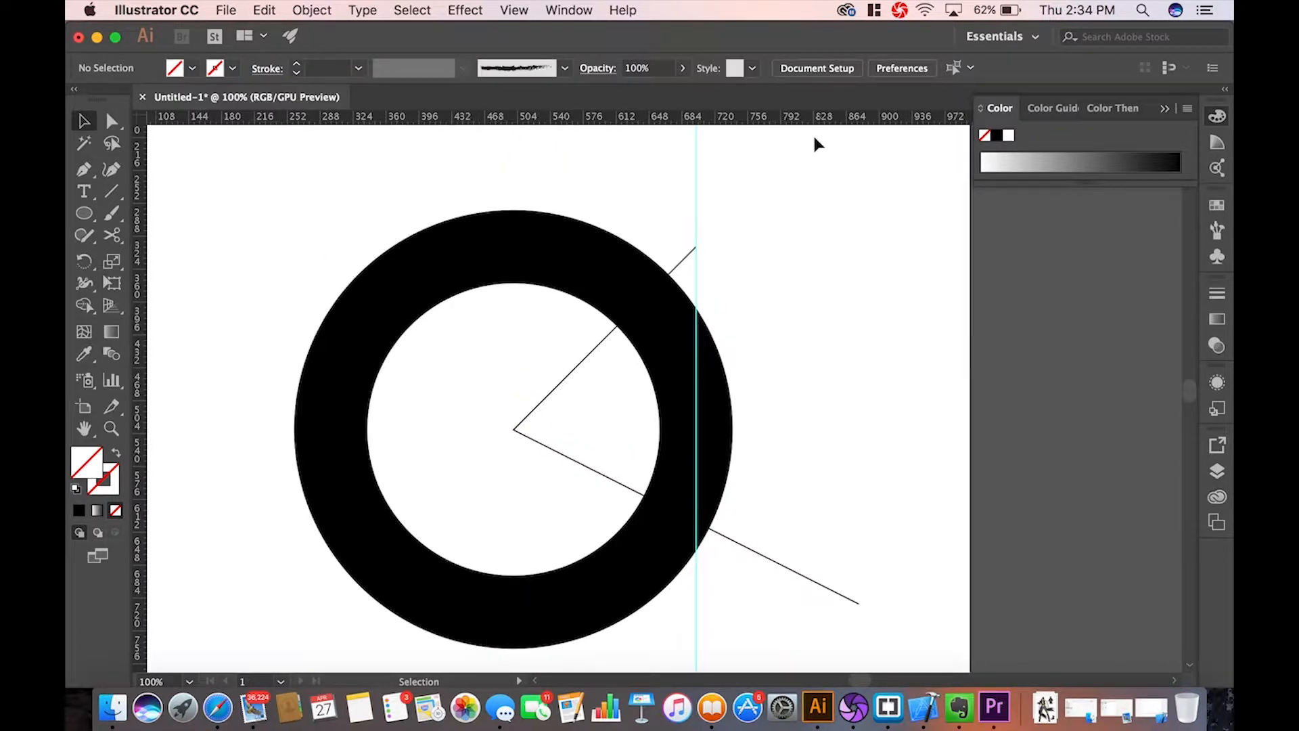
left_click_drag(624, 166, 787, 200)
key("Delete")
scroll(786, 199, "left", 2)
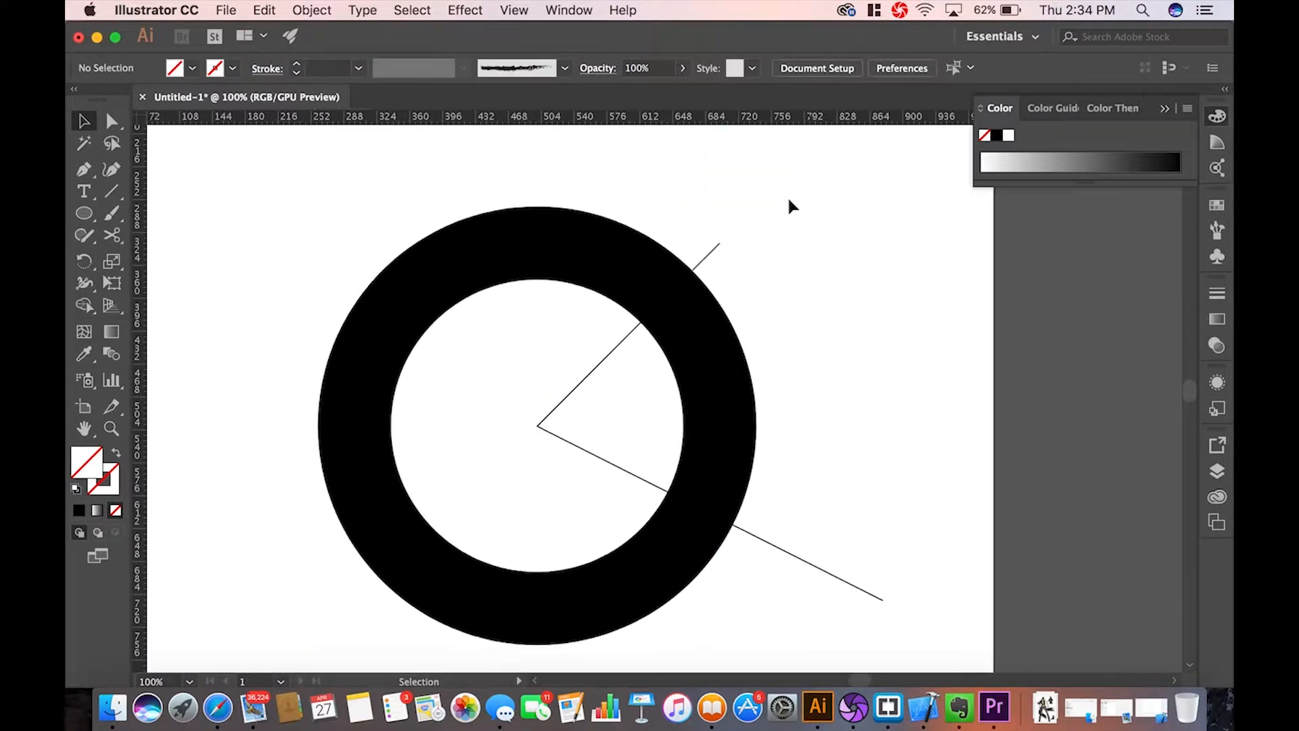
- Select the ring and both lines, and cut away the wedge between the lines and its inner edges with Shape Builder
left_click_drag(915, 284, 409, 570)
scroll(407, 566, "up", 3)
scroll(407, 566, "left", 3)
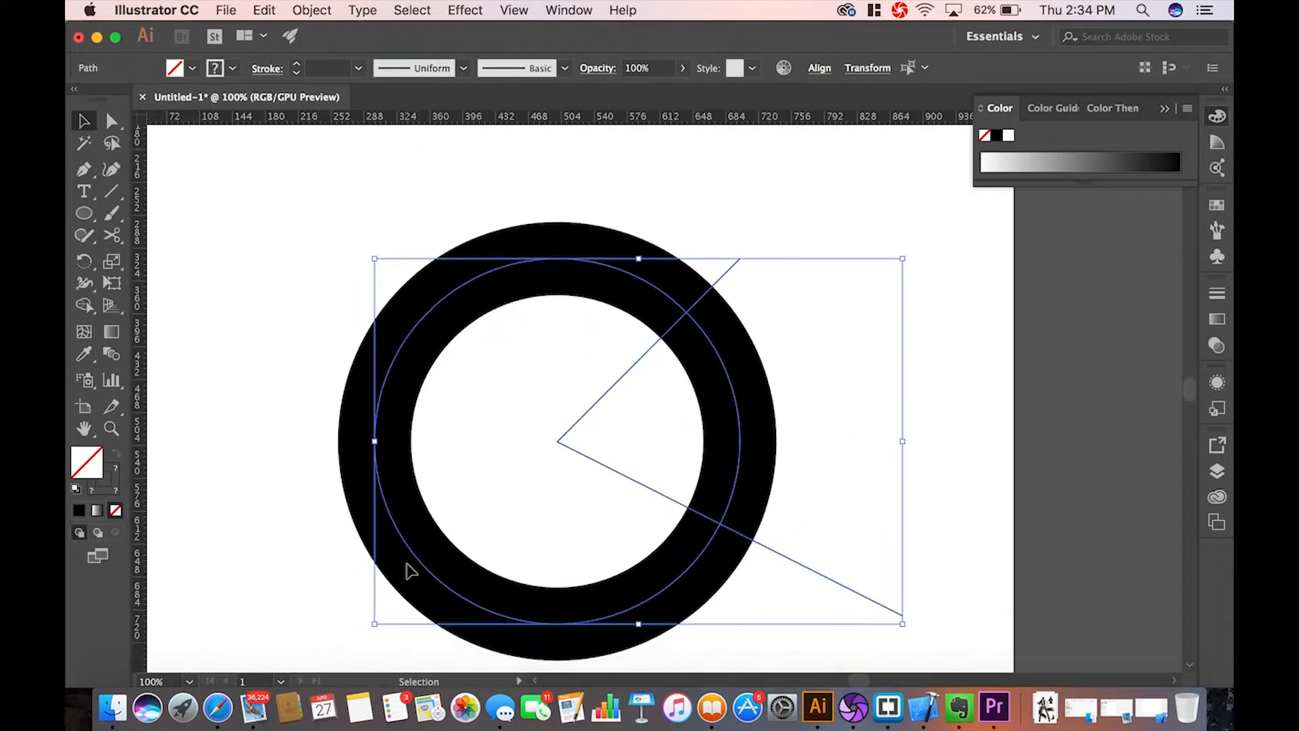
left_click(84, 306)
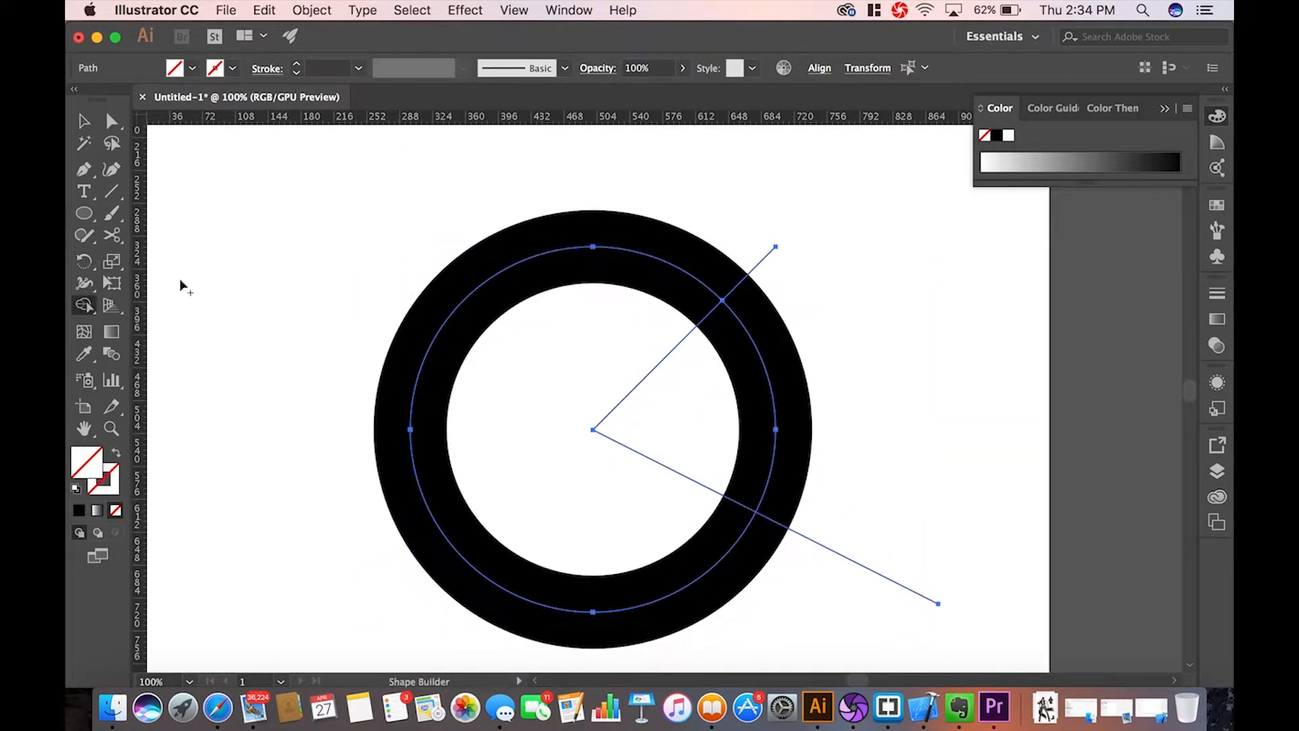
left_click(770, 391)
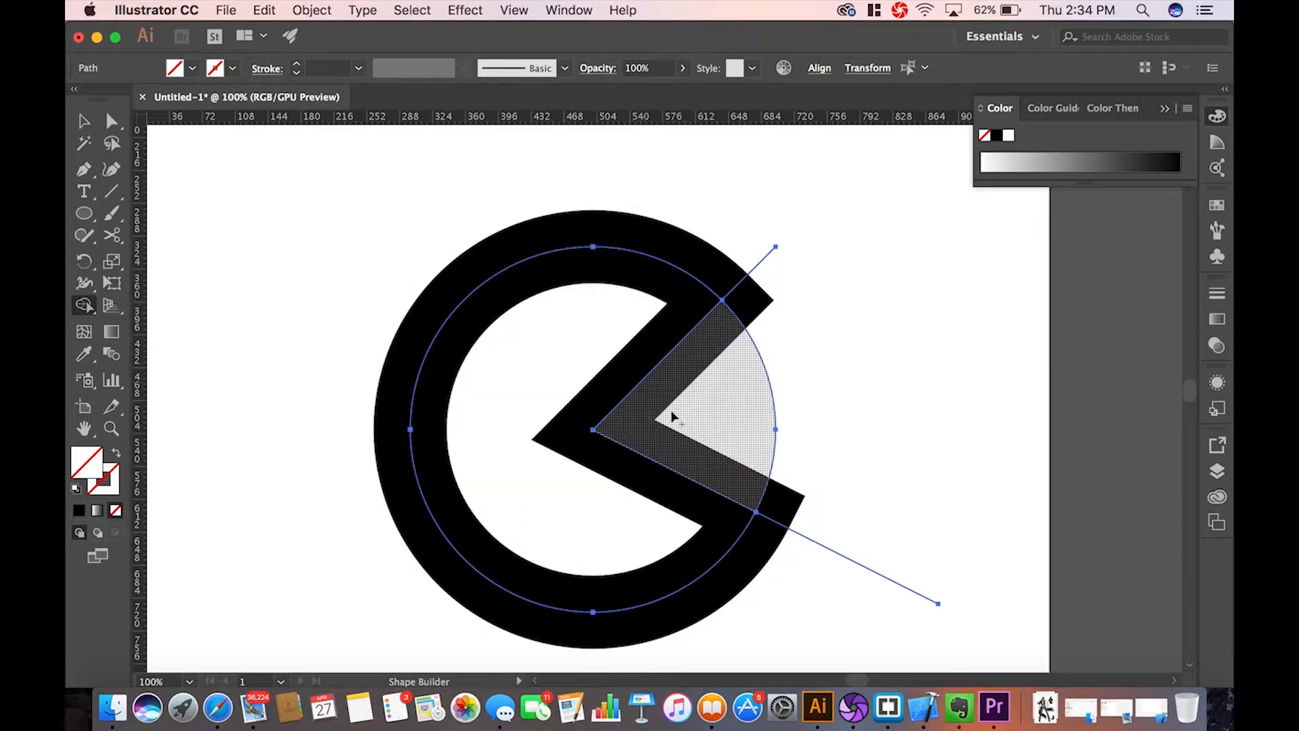
key("super+z")
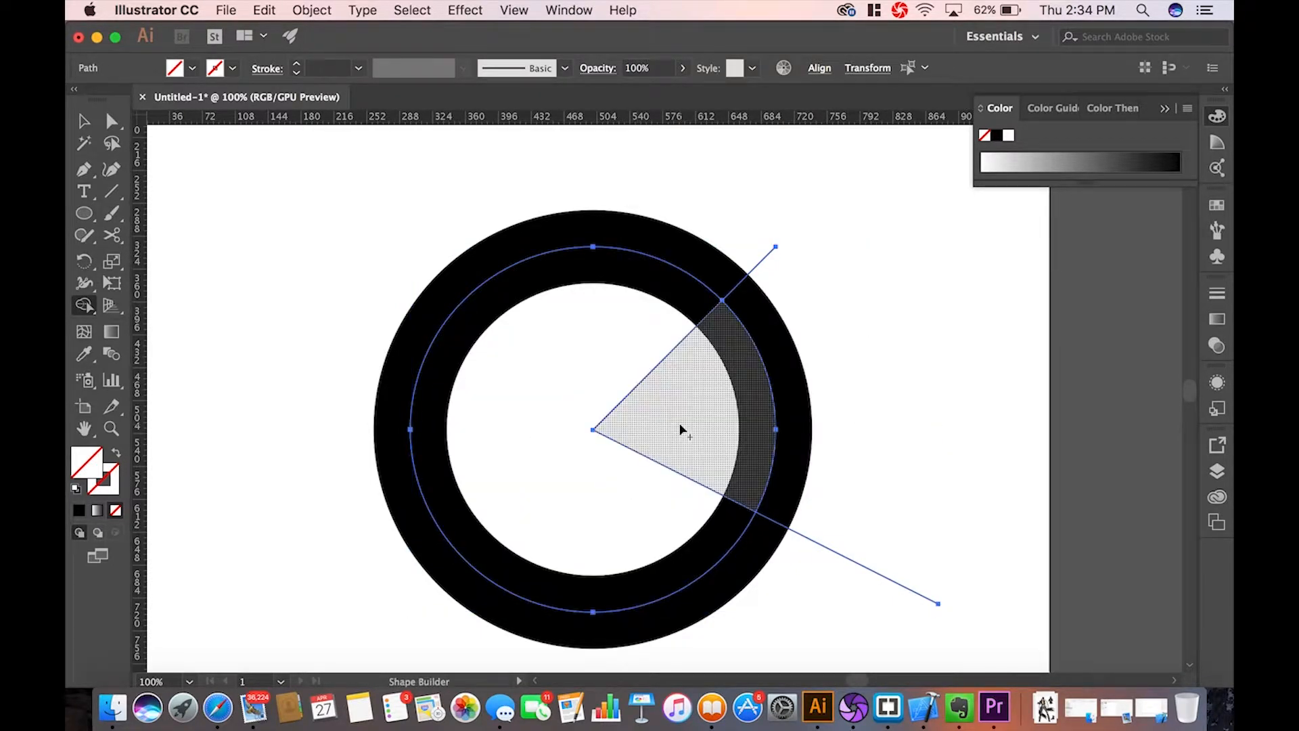
left_click(766, 406, "alt")
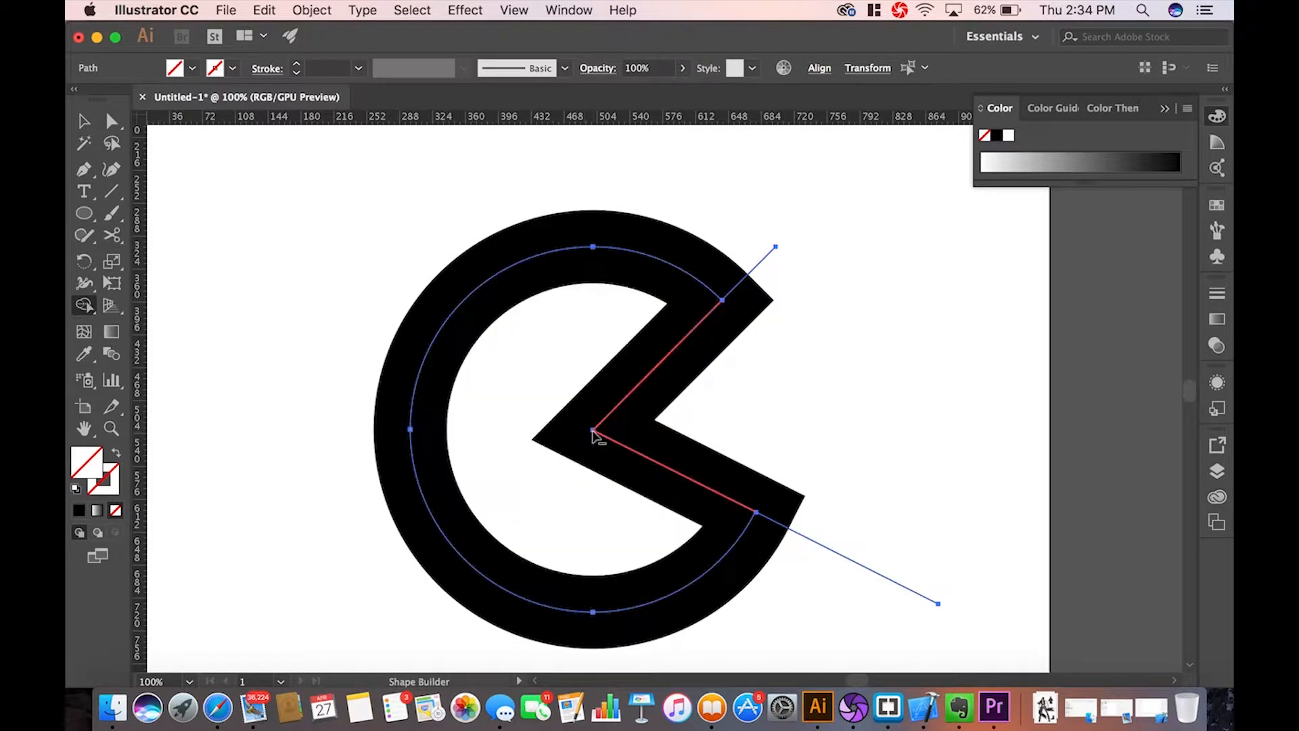
left_click(593, 430, "alt")
key("v")
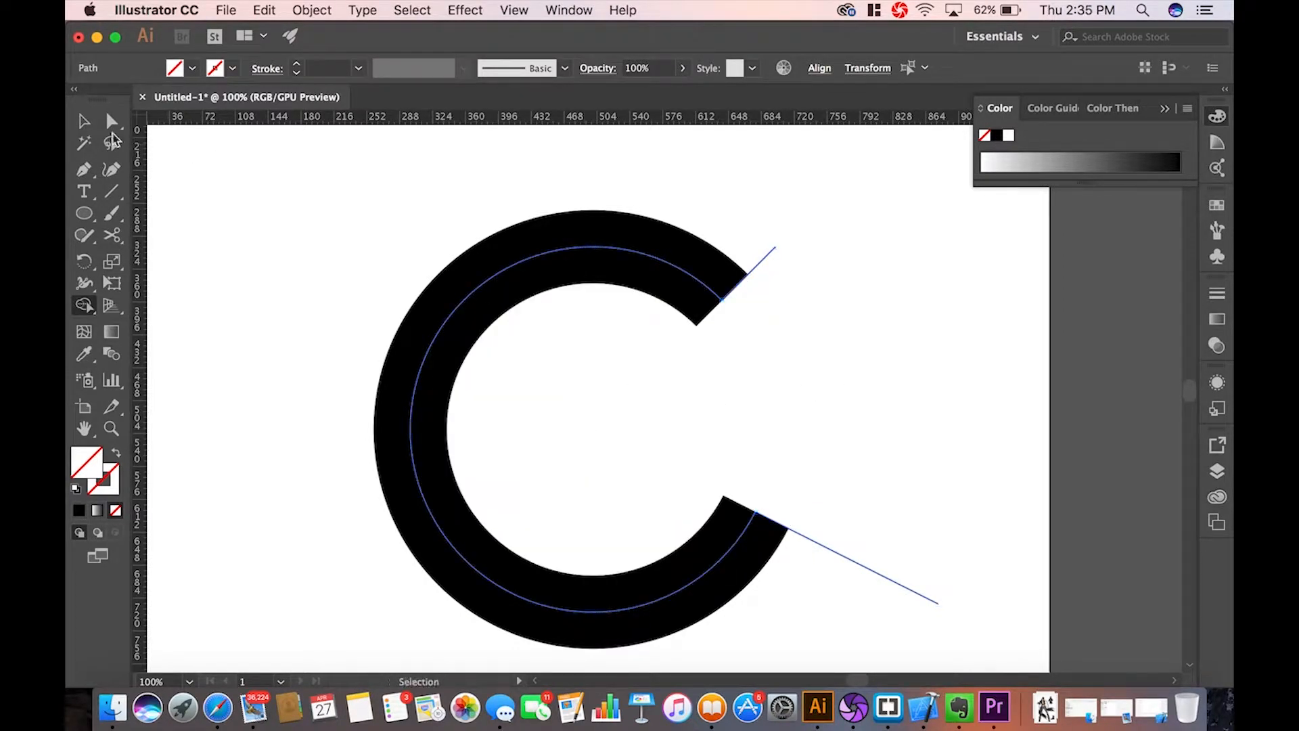
left_click(958, 380)
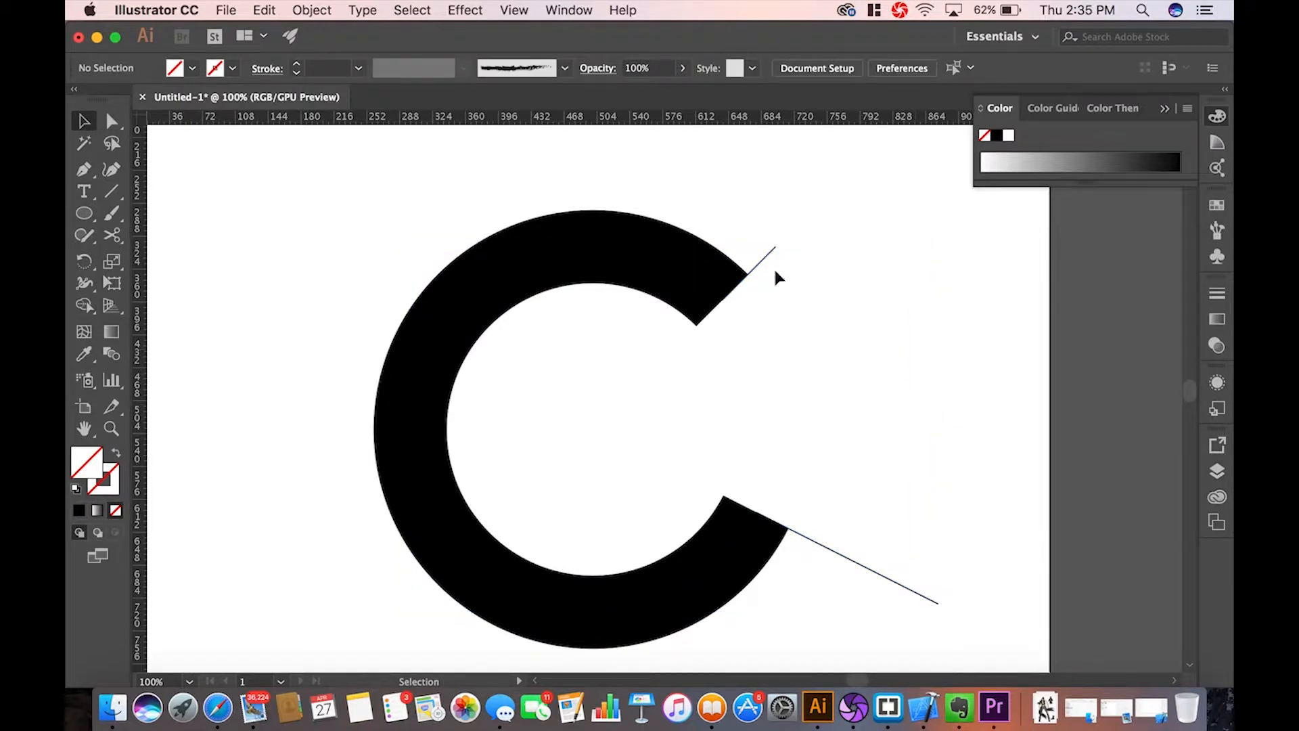
- Delete the leftover line ends that stick out from the open ring
left_click(869, 453)
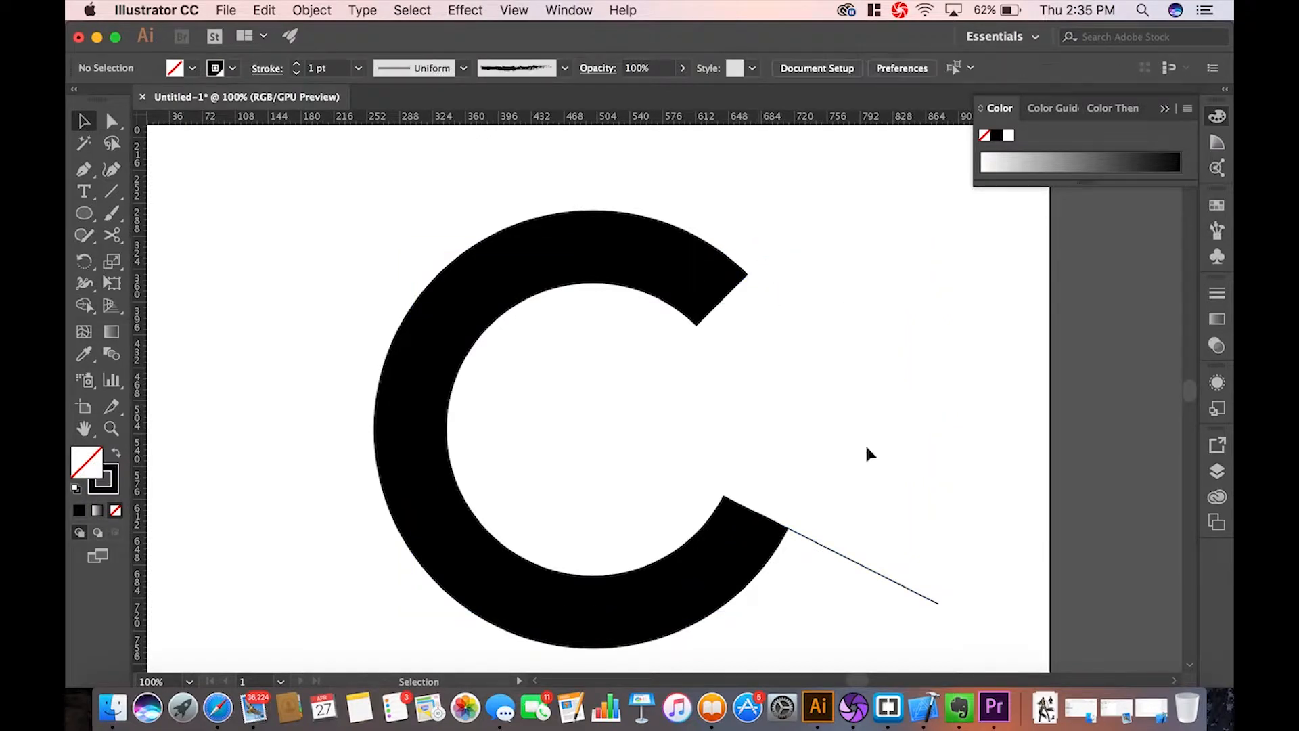
left_click(863, 568)
key("Delete")
- Extend the path's lower end with the Pen straight up to the circle's center height and horizontally inward to form the G's crossbar
key("backslash")
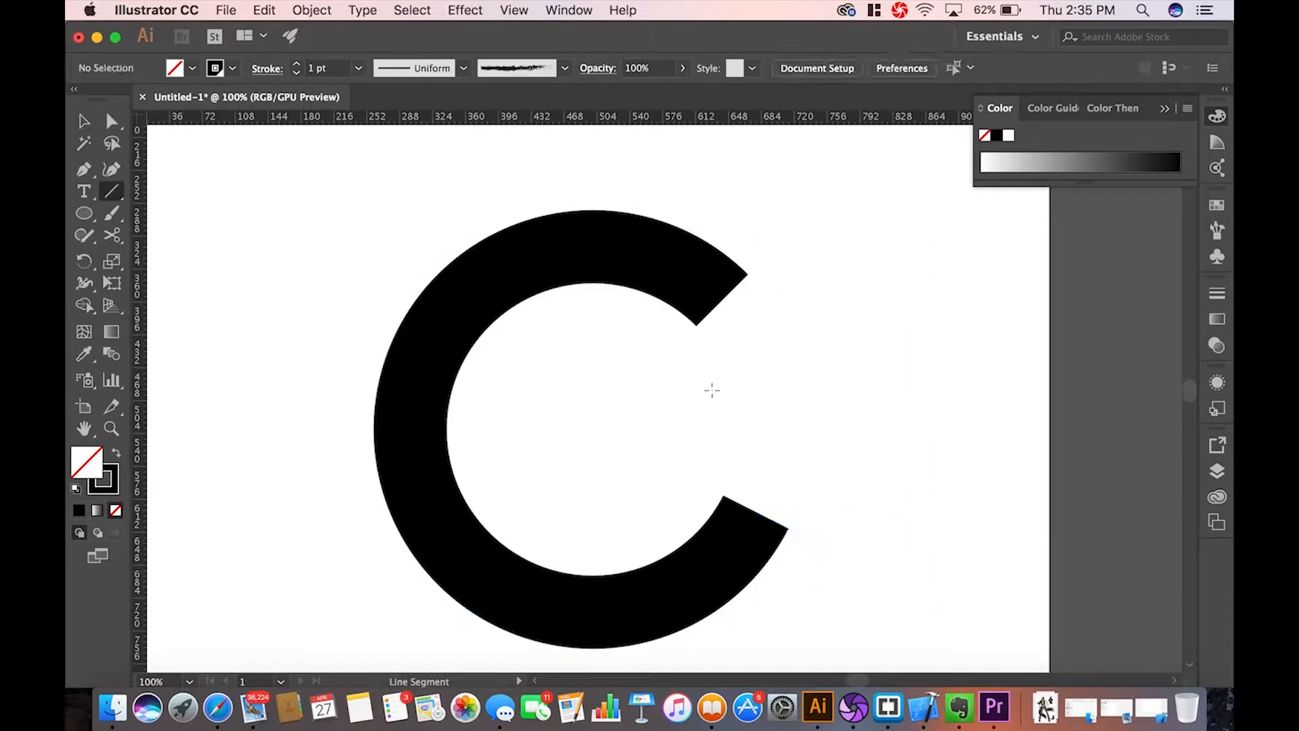
left_click(82, 168)
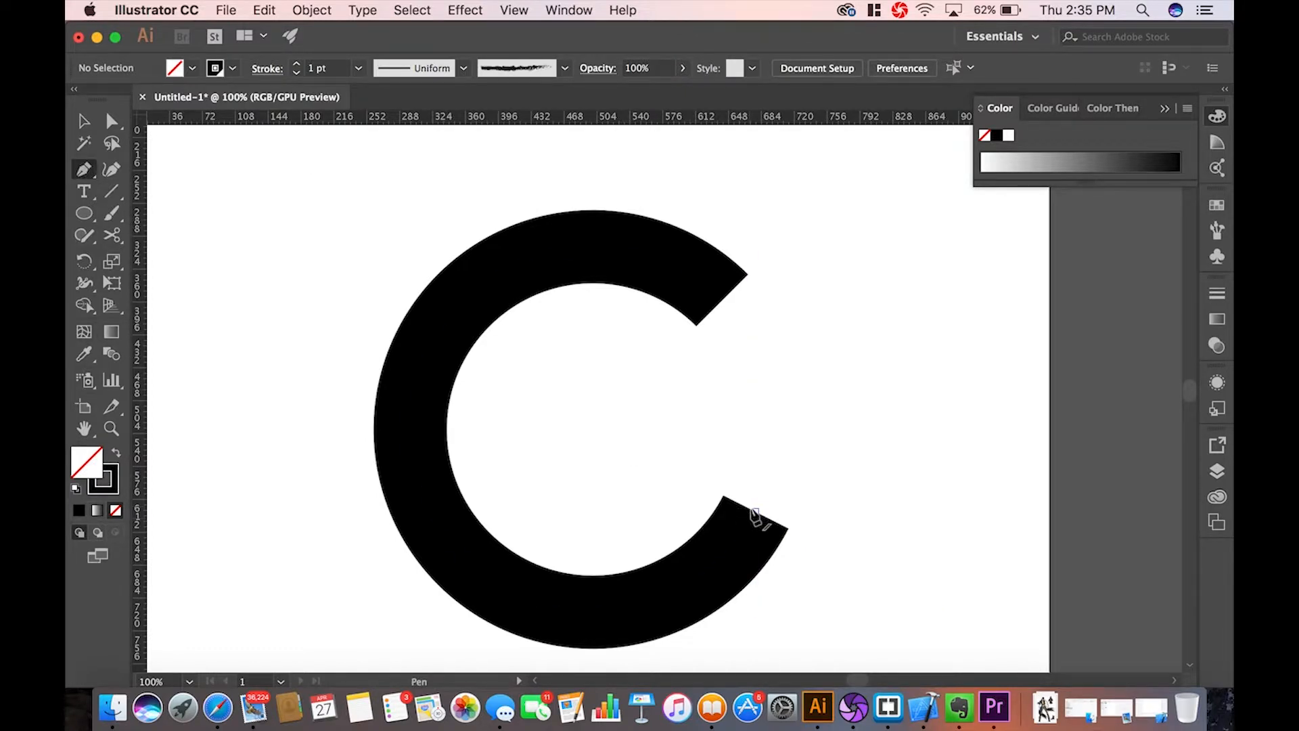
left_click(756, 513)
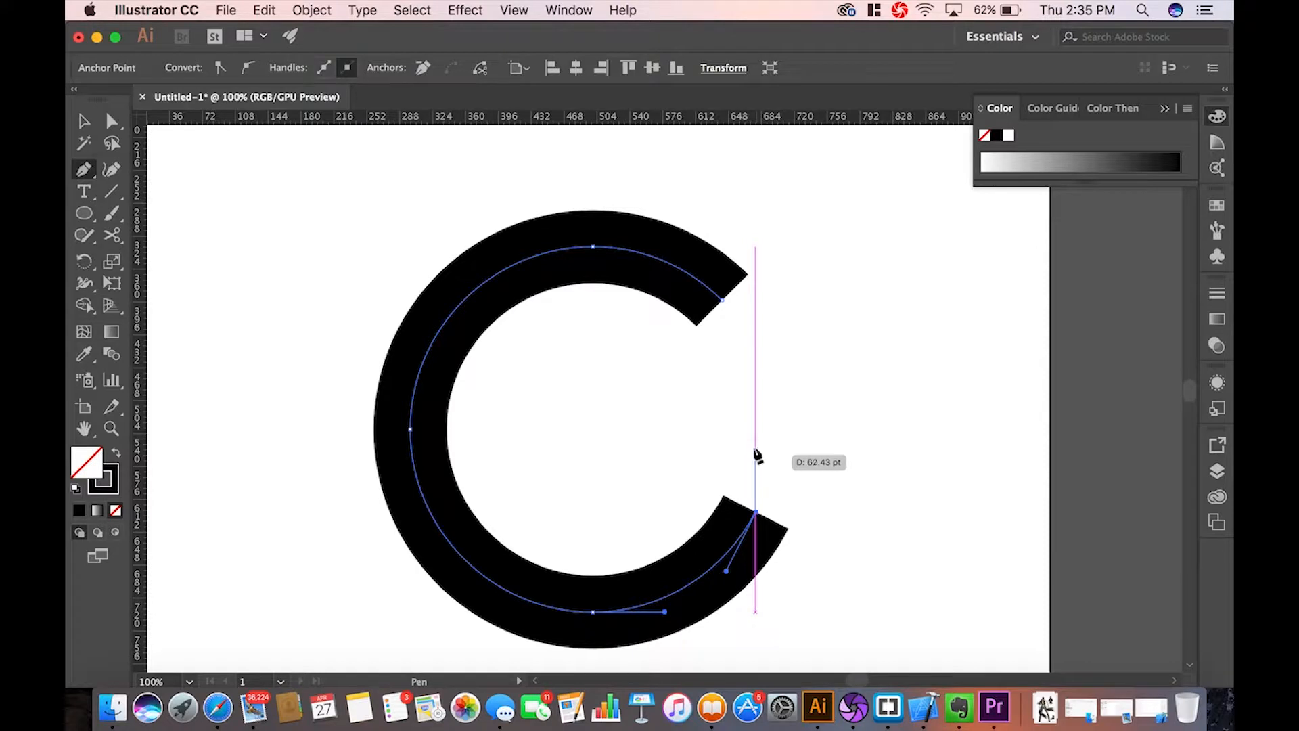
left_click(756, 429)
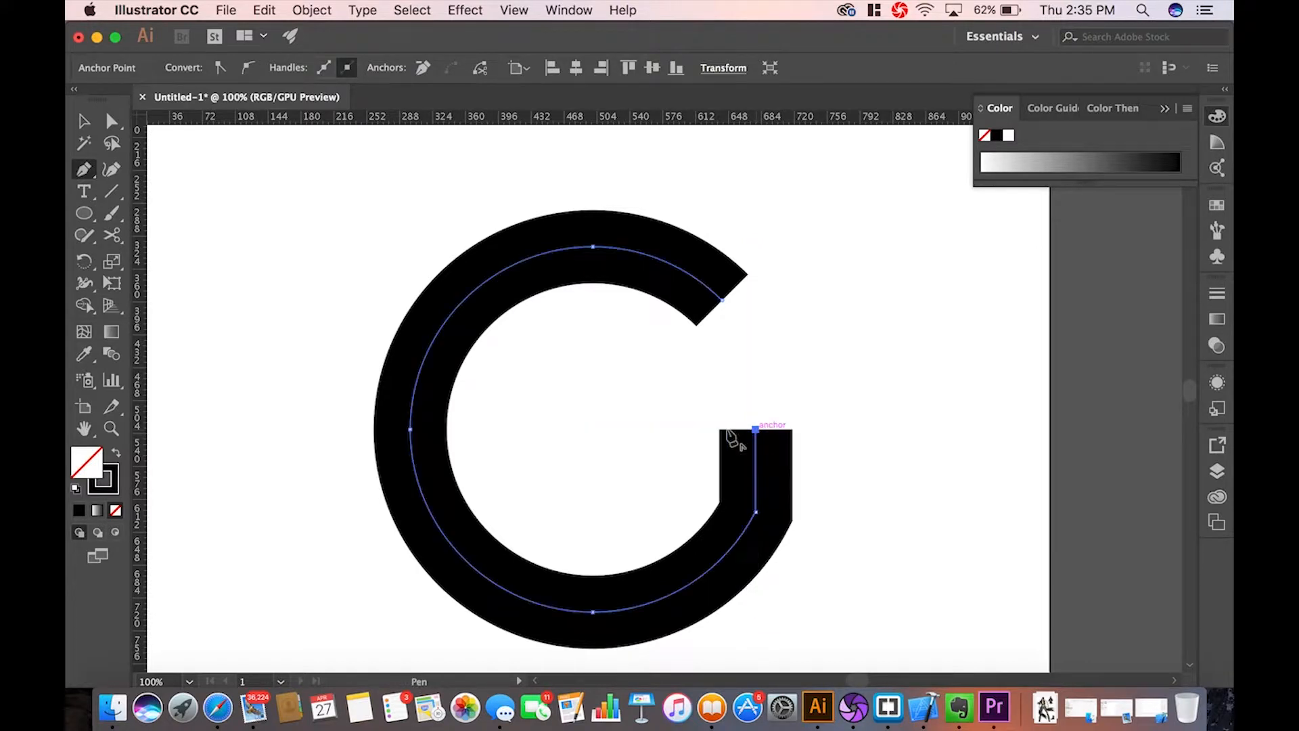
left_click(657, 429)
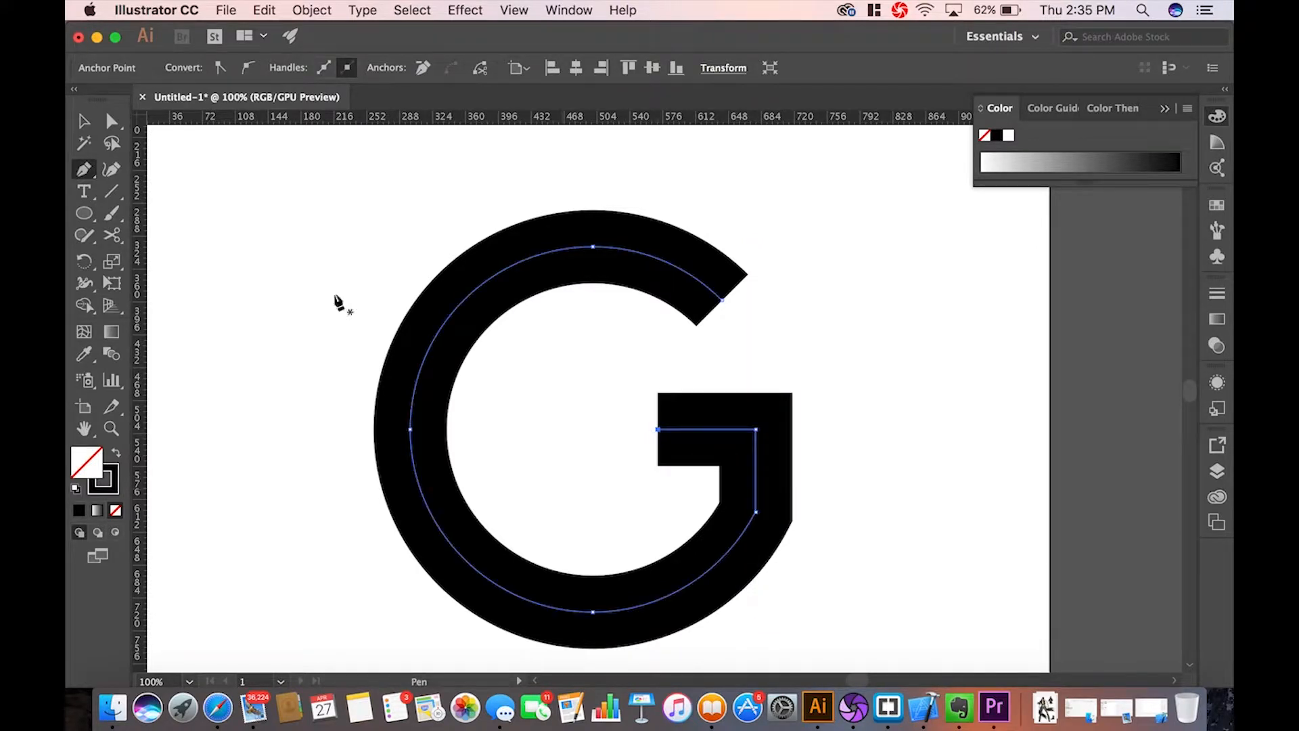
left_click(84, 121)
left_click(207, 233)
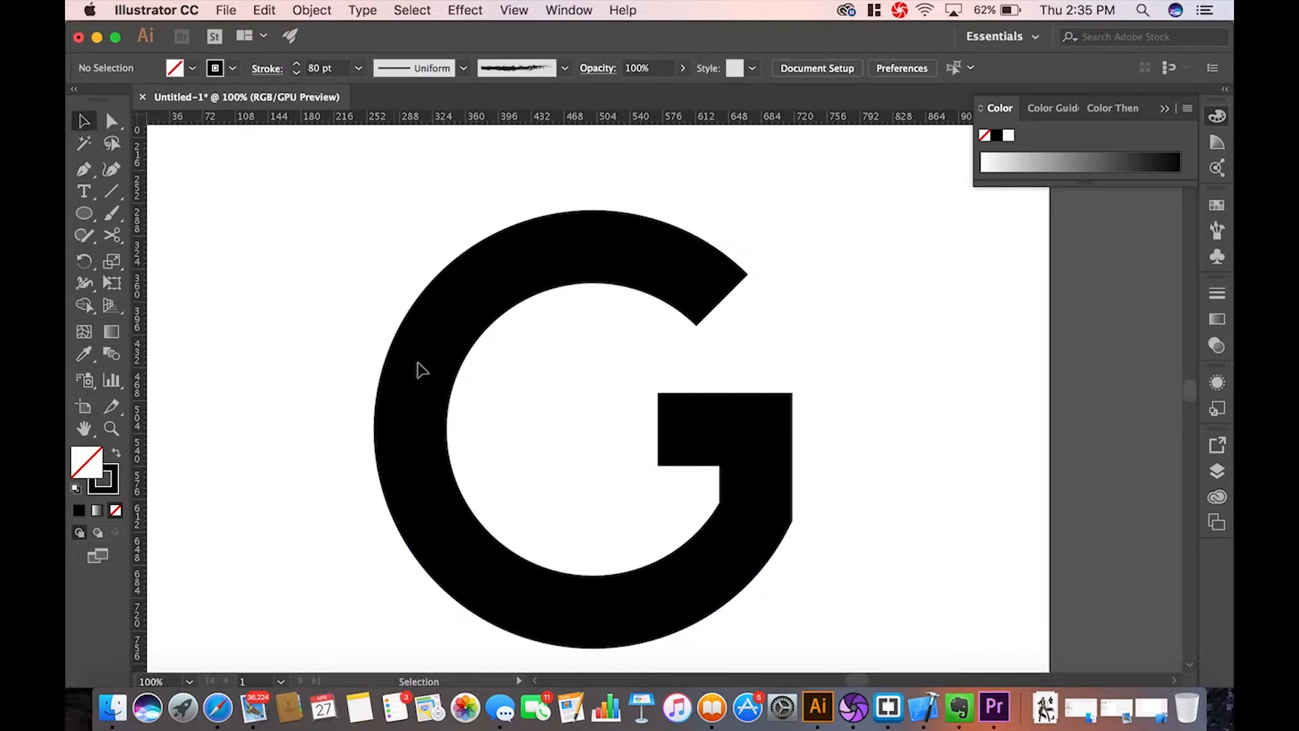
- Convert the G path's thick stroke into a filled shape with Outline Stroke, finding the command by searching for "outline"
left_click(424, 372)
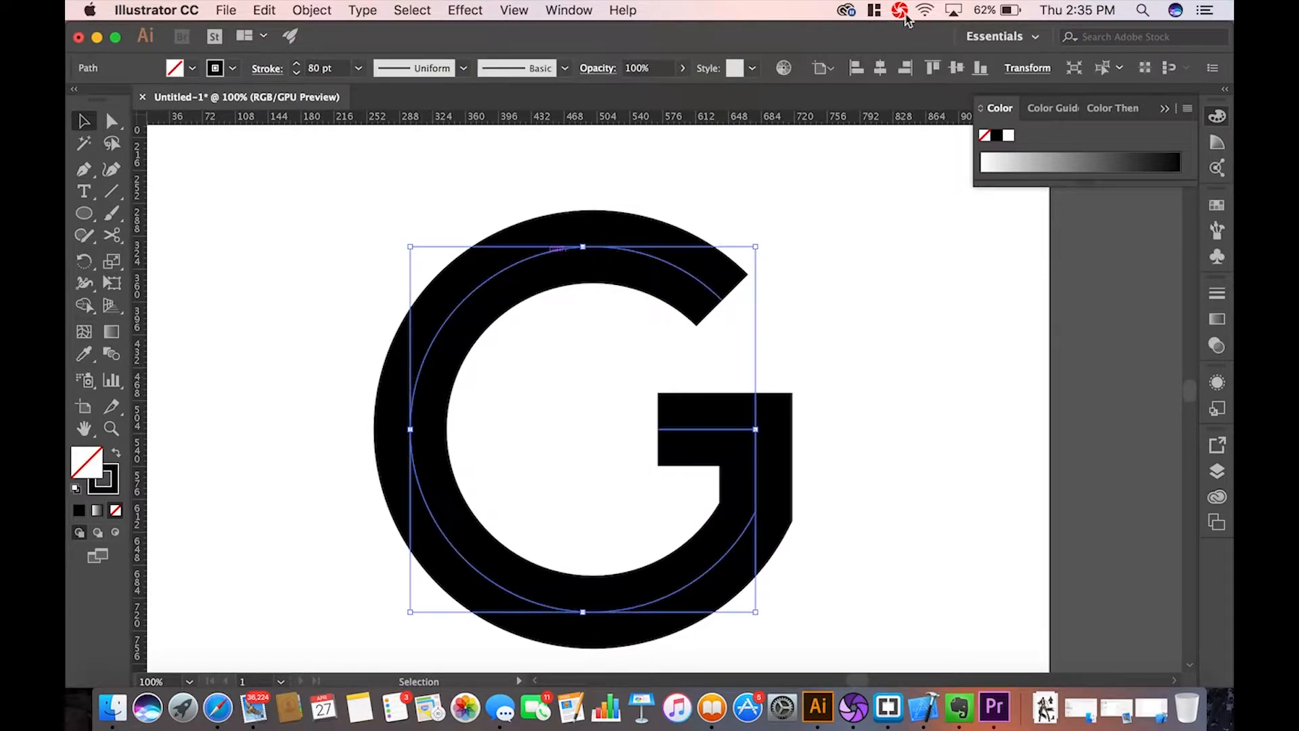
left_click(620, 10)
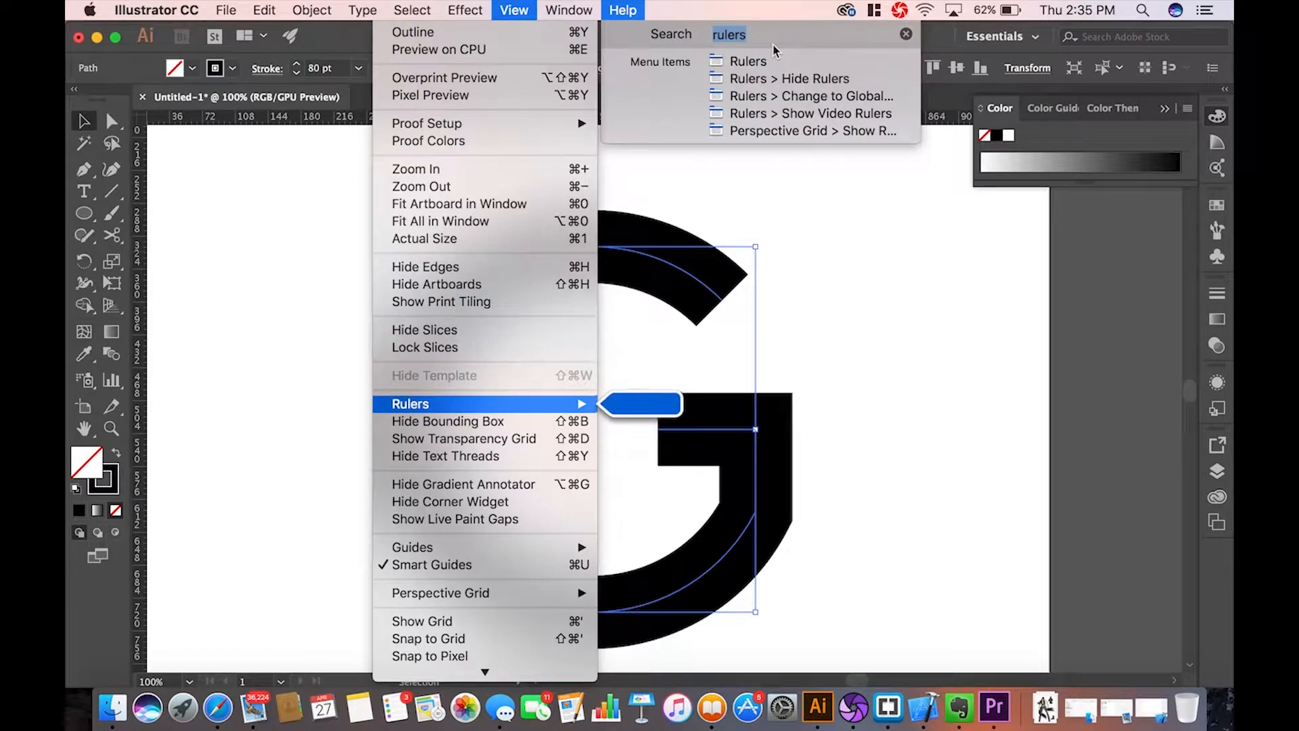
type("c")
key("BackSpace")
type("o")
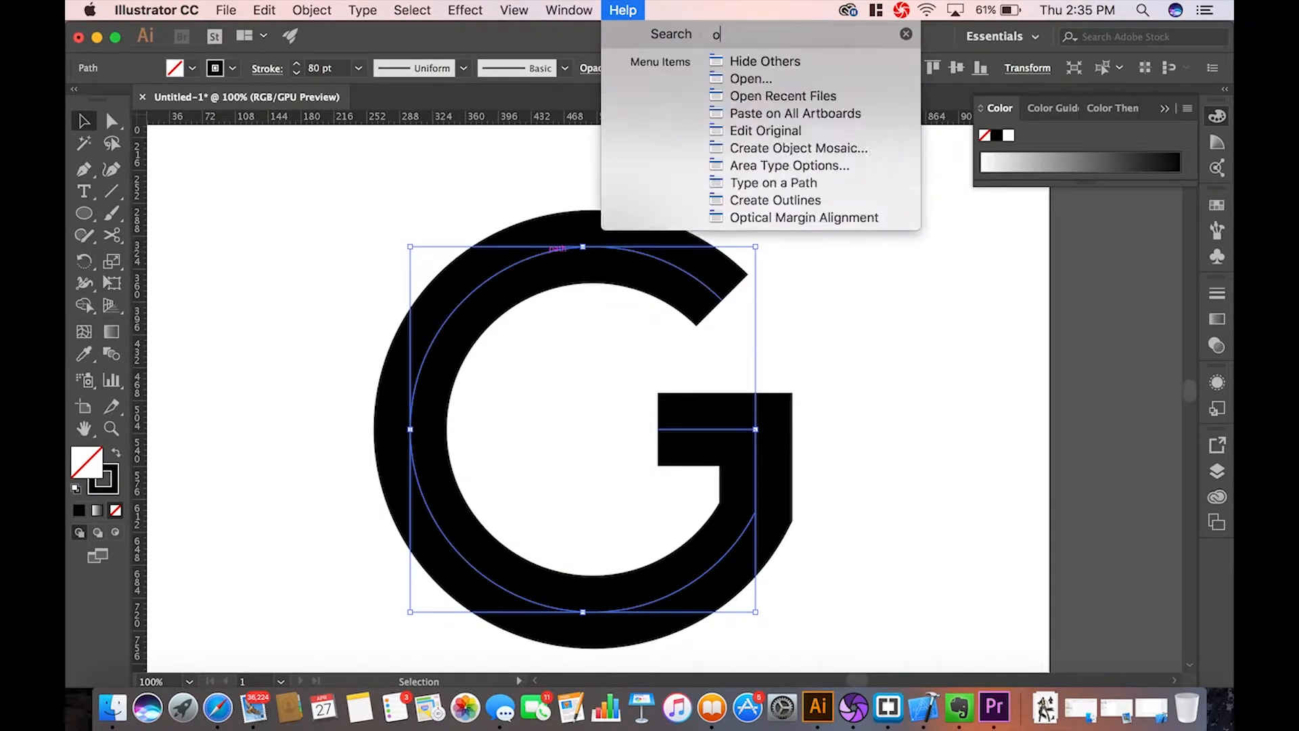
type("utline")
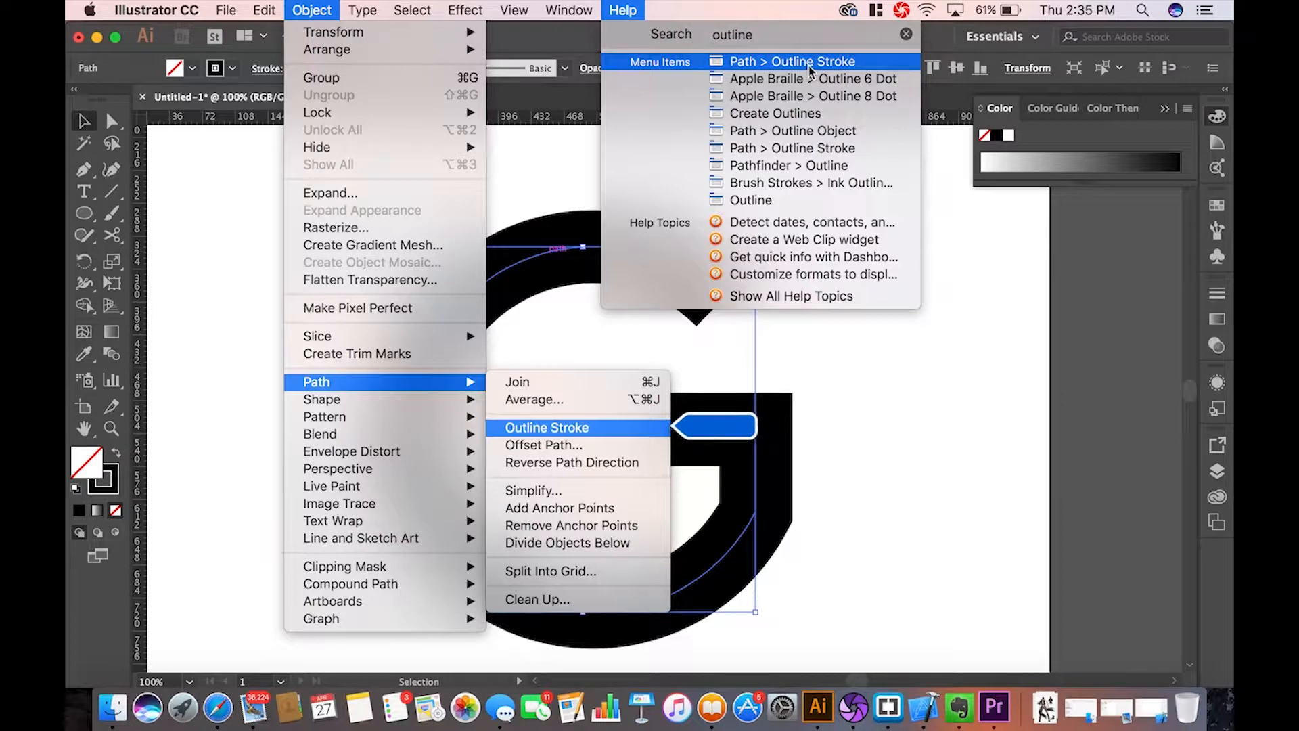
left_click(810, 62)
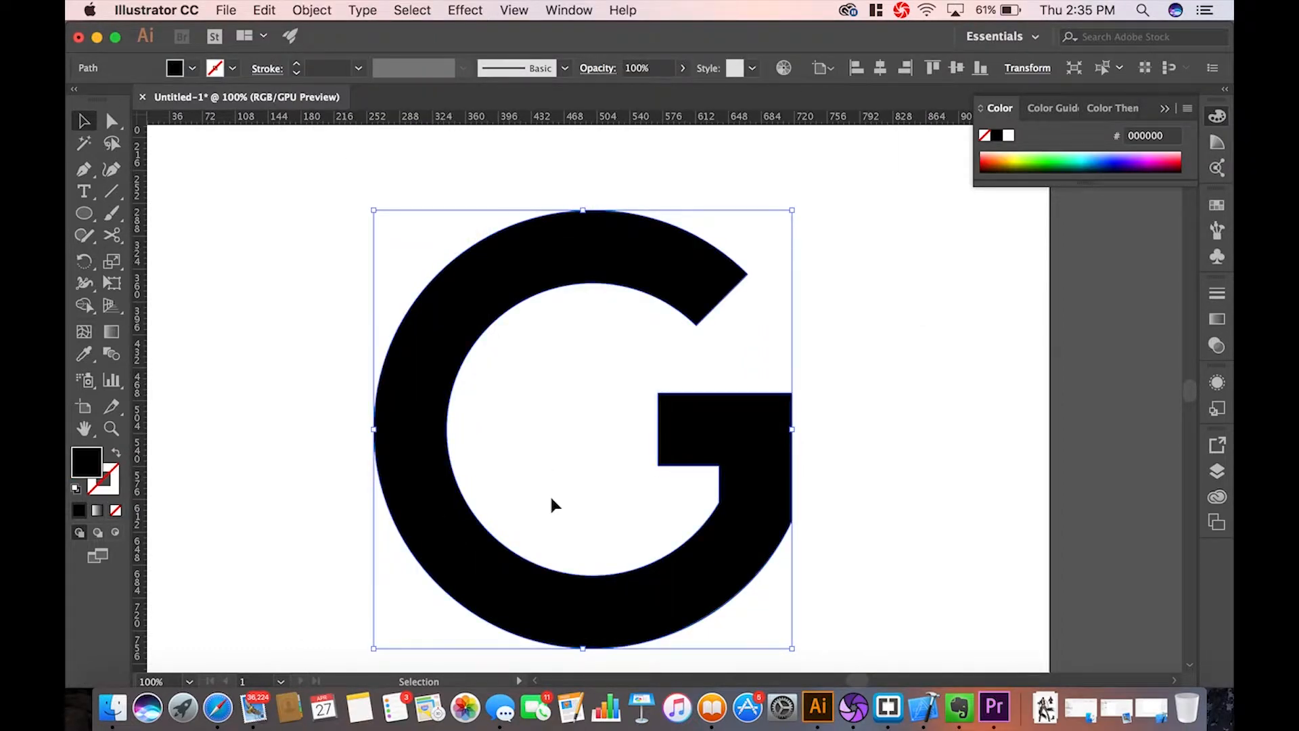
- Deselect the G, then place a horizontal guide along the crossbar's lower edge and a vertical guide where it meets the ring's left inner edge
key("super+minus")
key("super+minus")
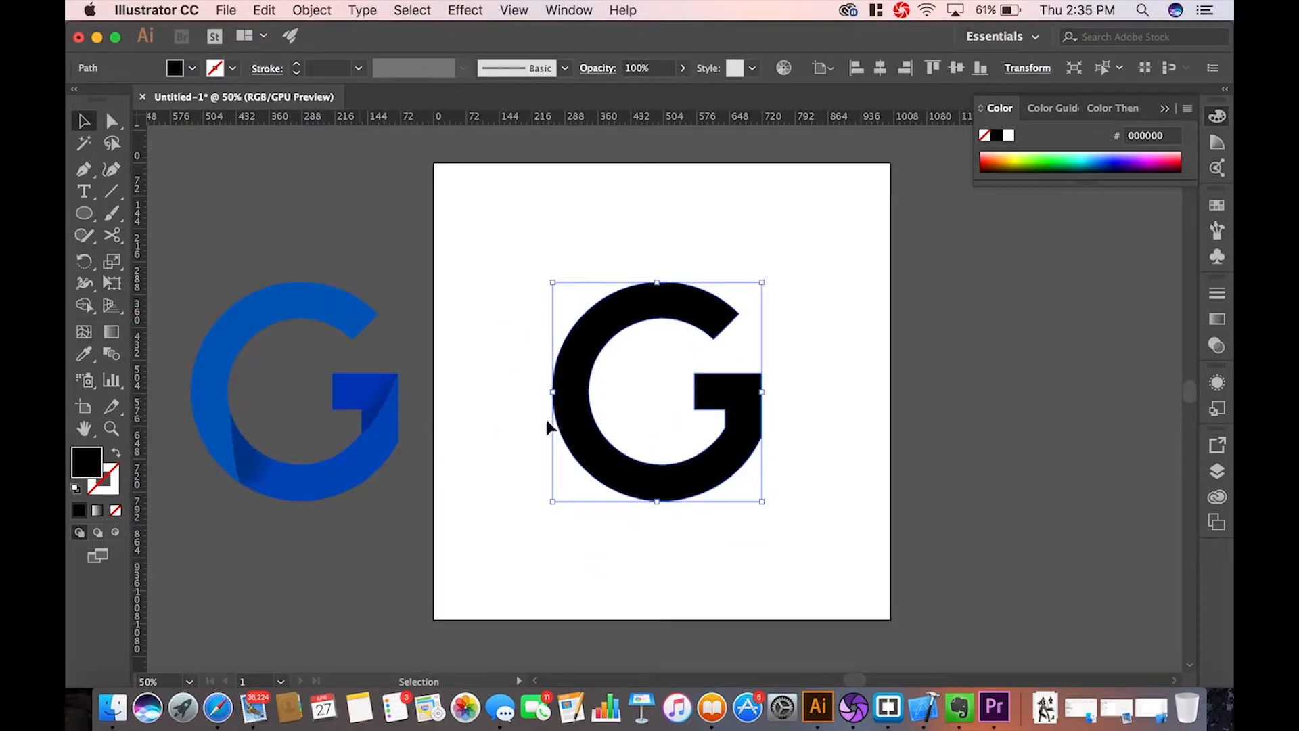
left_click(636, 530)
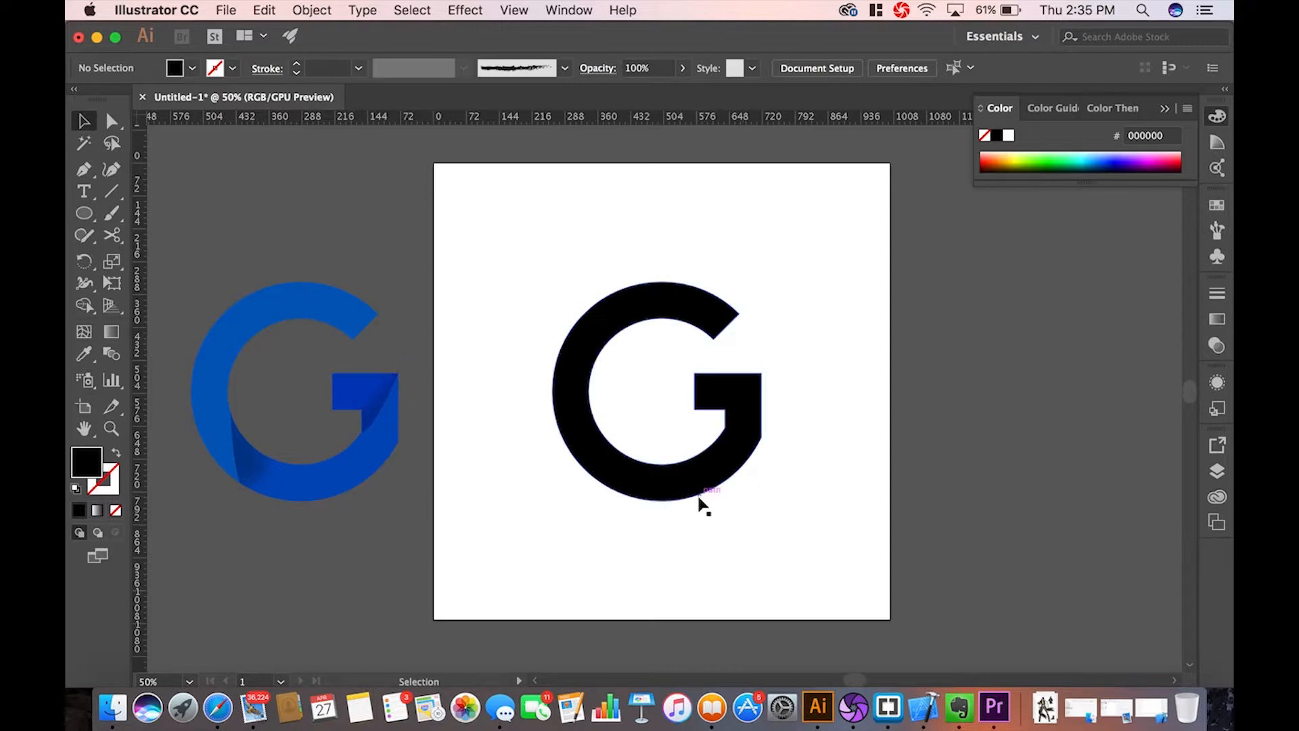
key("super+equal")
key("super+equal")
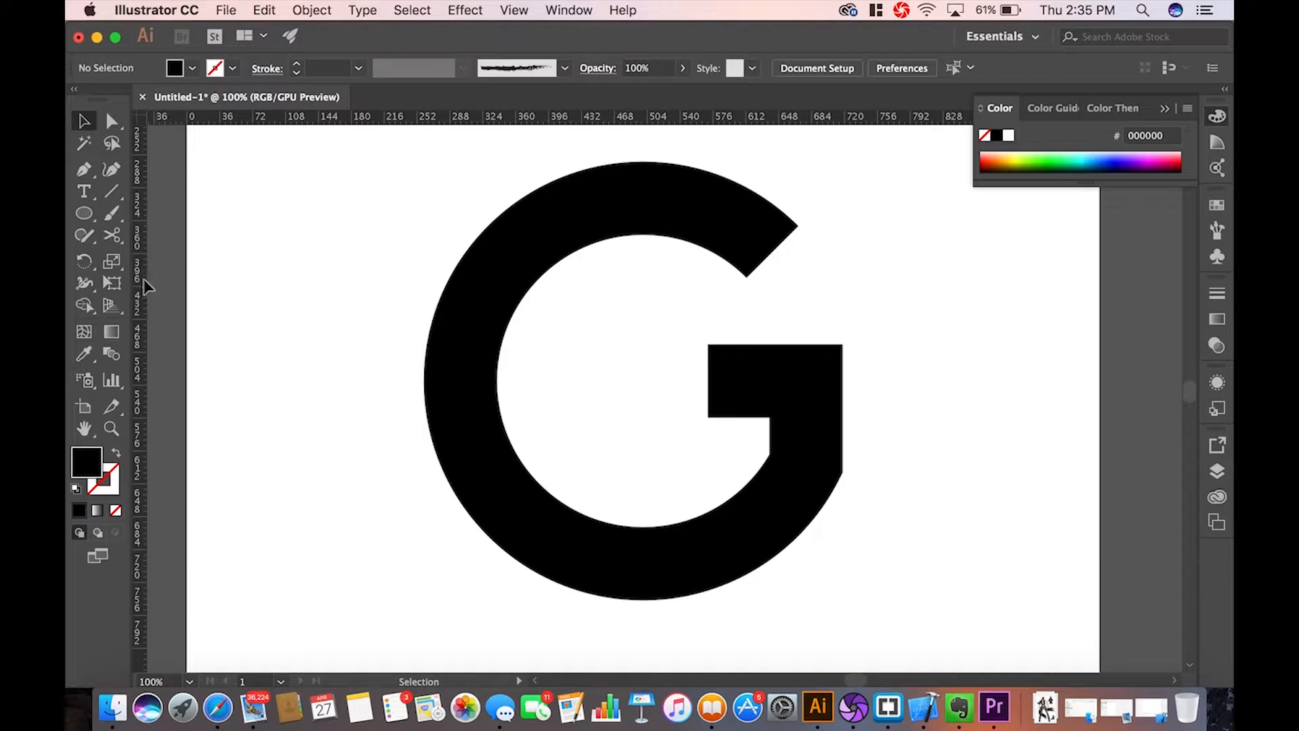
left_click_drag(689, 118, 708, 418)
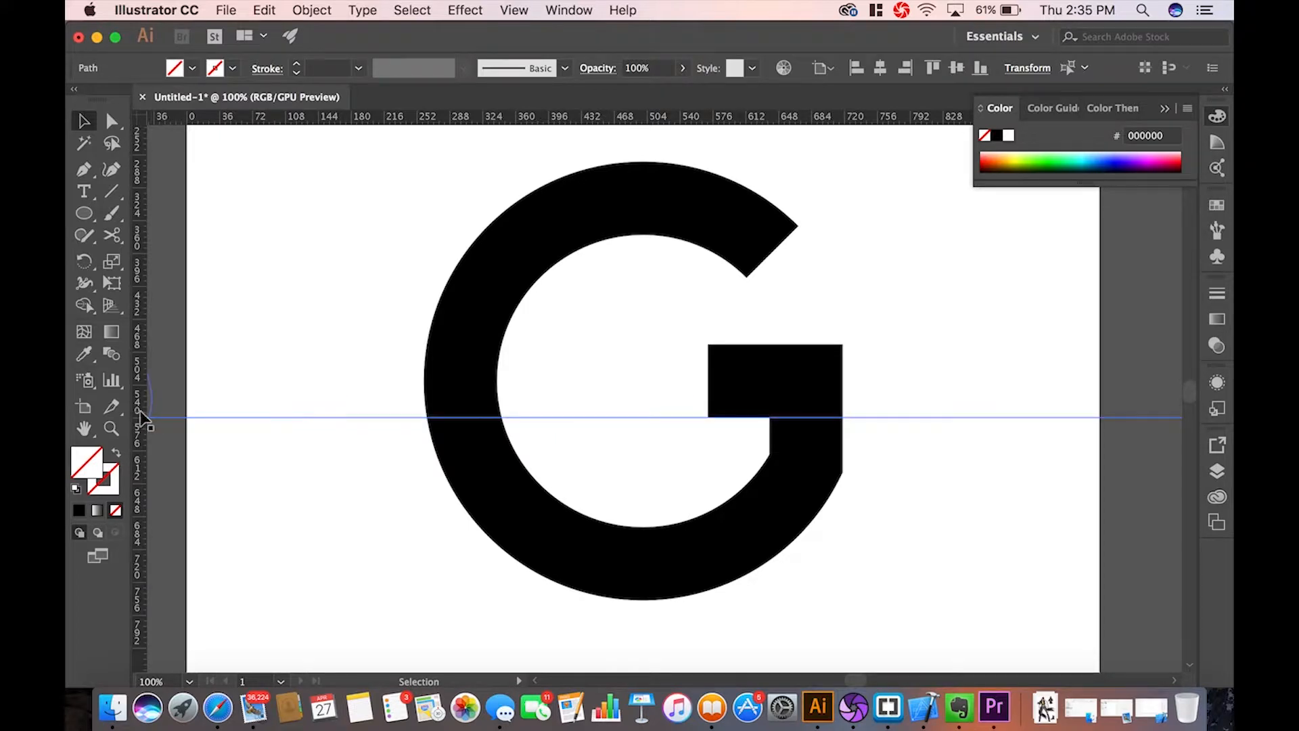
left_click_drag(144, 425, 501, 428)
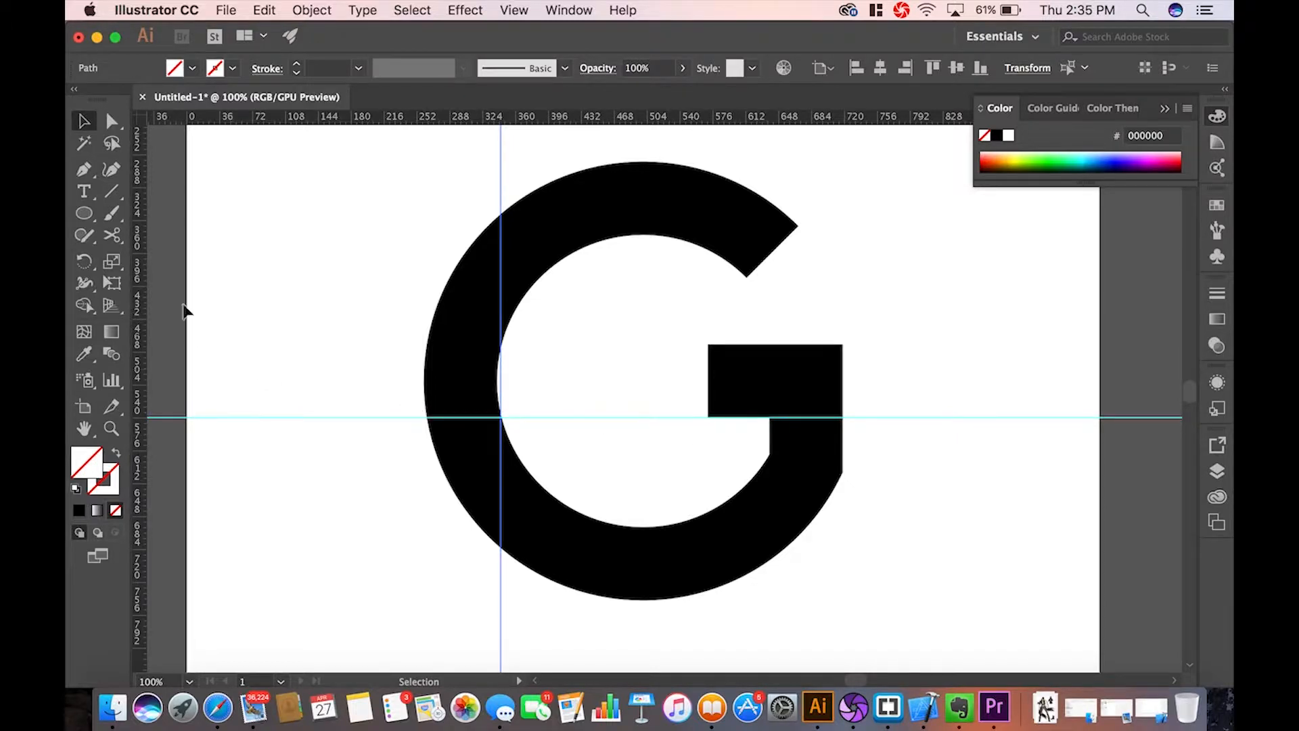
- Mark the crossbar's inner end and its notch corner with vertical guides, and move the pair so the first lies on the ring's guide
left_click_drag(141, 279, 709, 386)
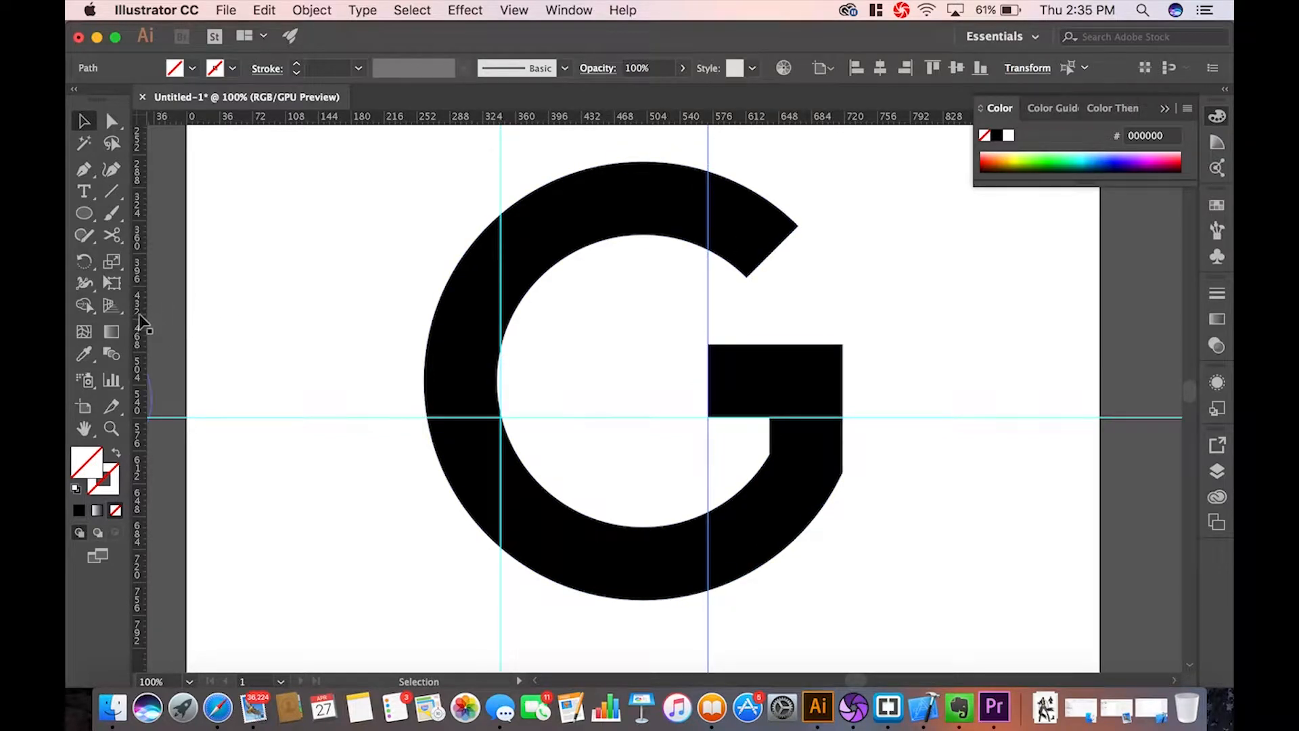
left_click_drag(140, 322, 770, 417)
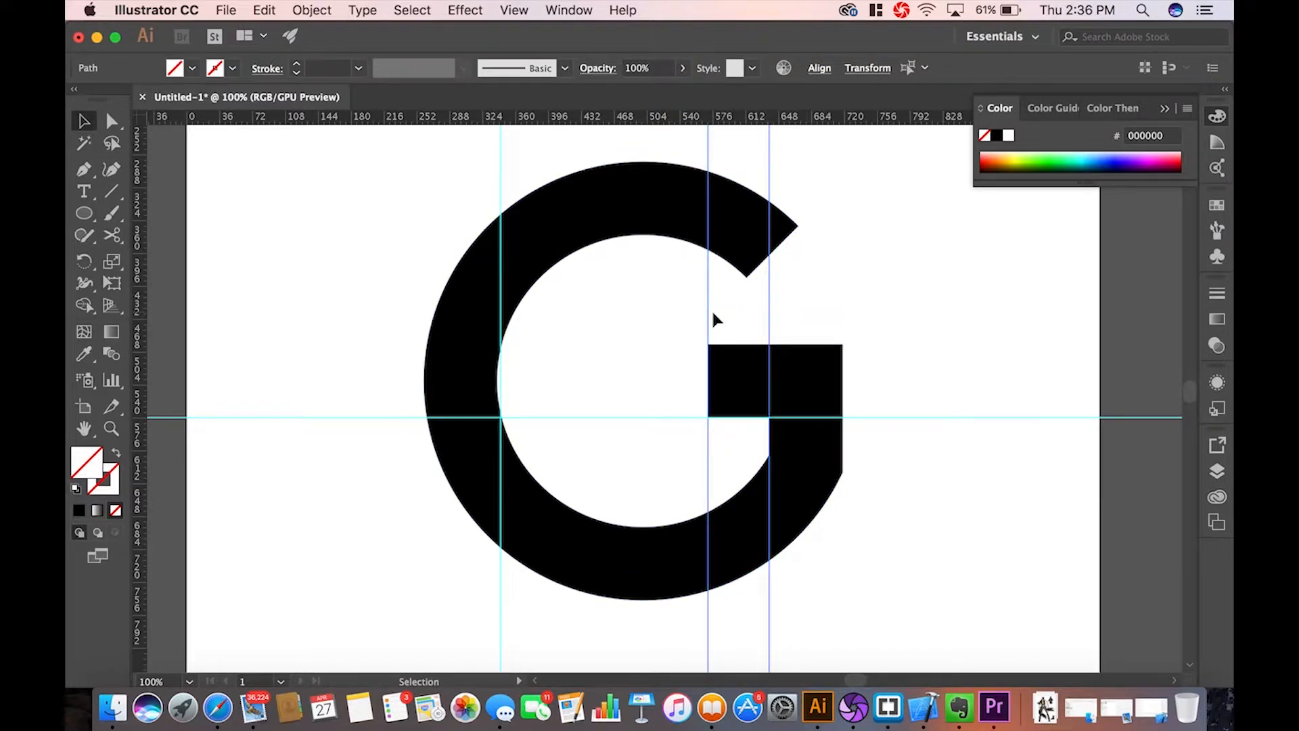
left_click_drag(708, 313, 500, 328)
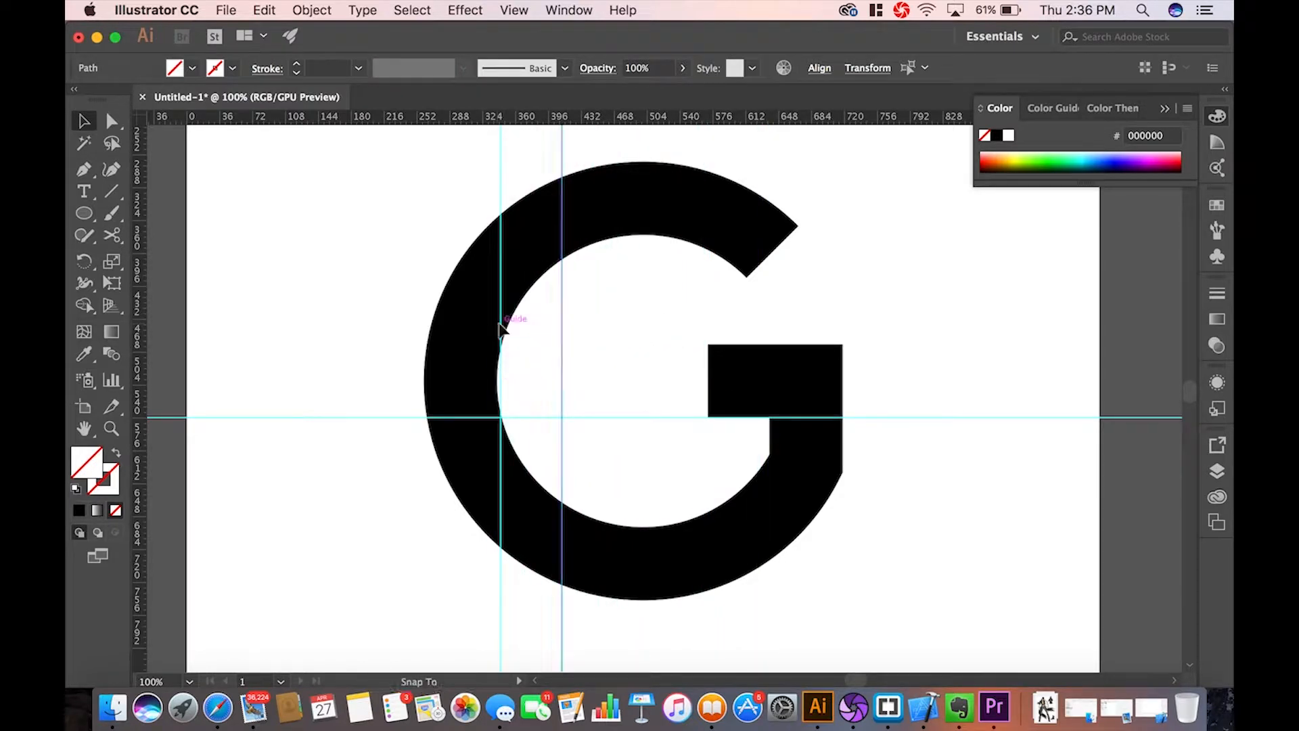
left_click(636, 375)
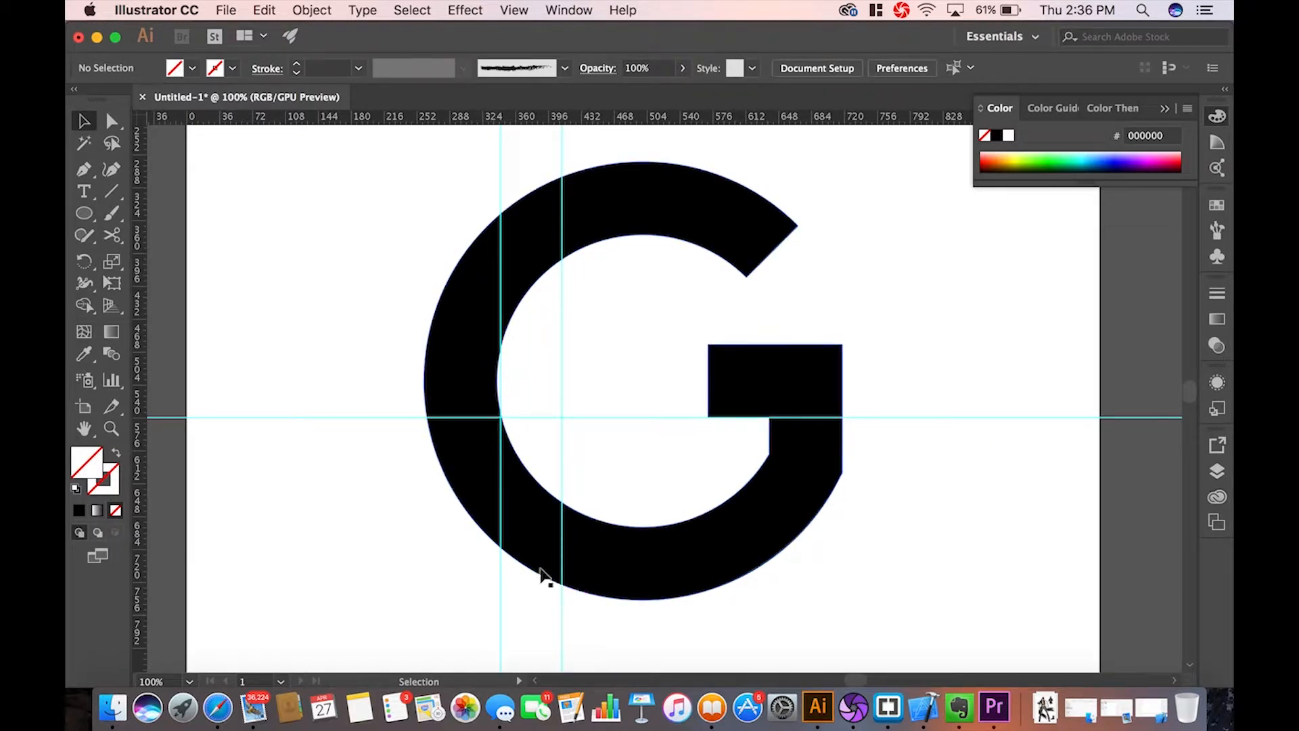
scroll(546, 579, "down", 3)
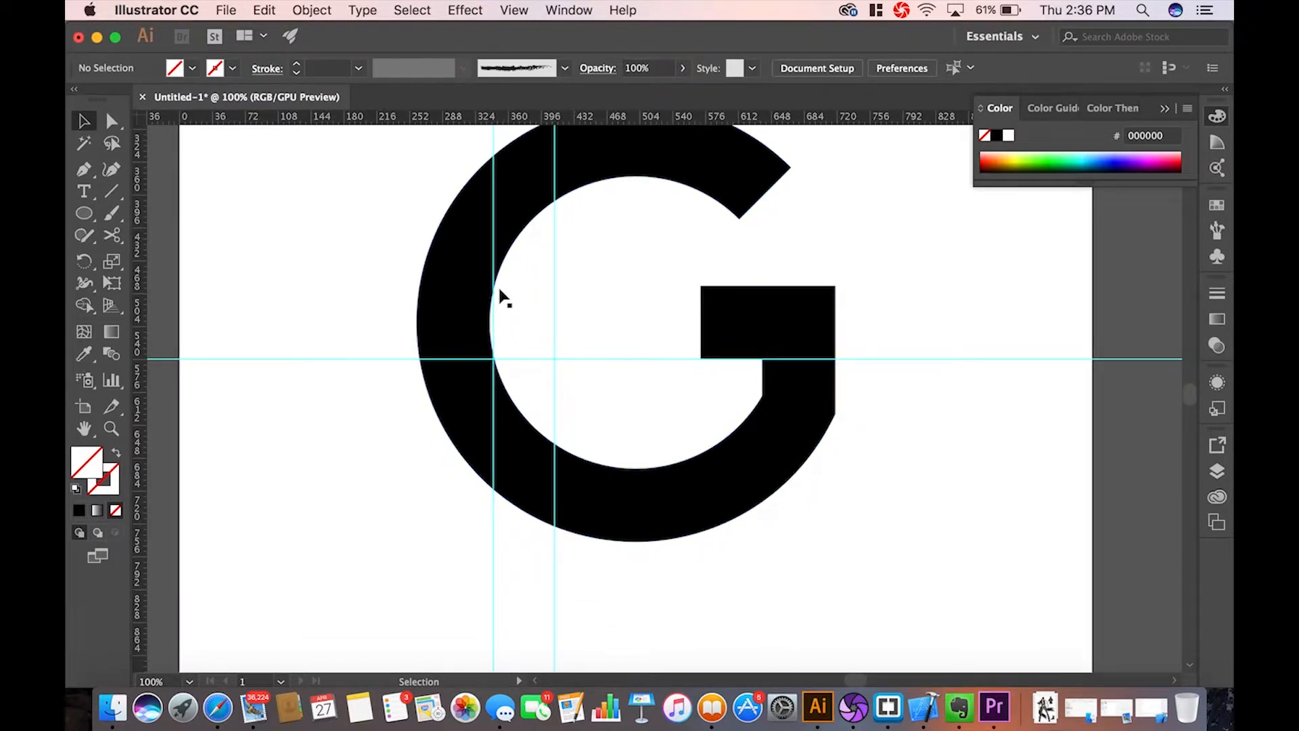
scroll(511, 396, "down", 1)
scroll(512, 403, "down", 1)
key("super+minus")
key("plus")
key("super+equal")
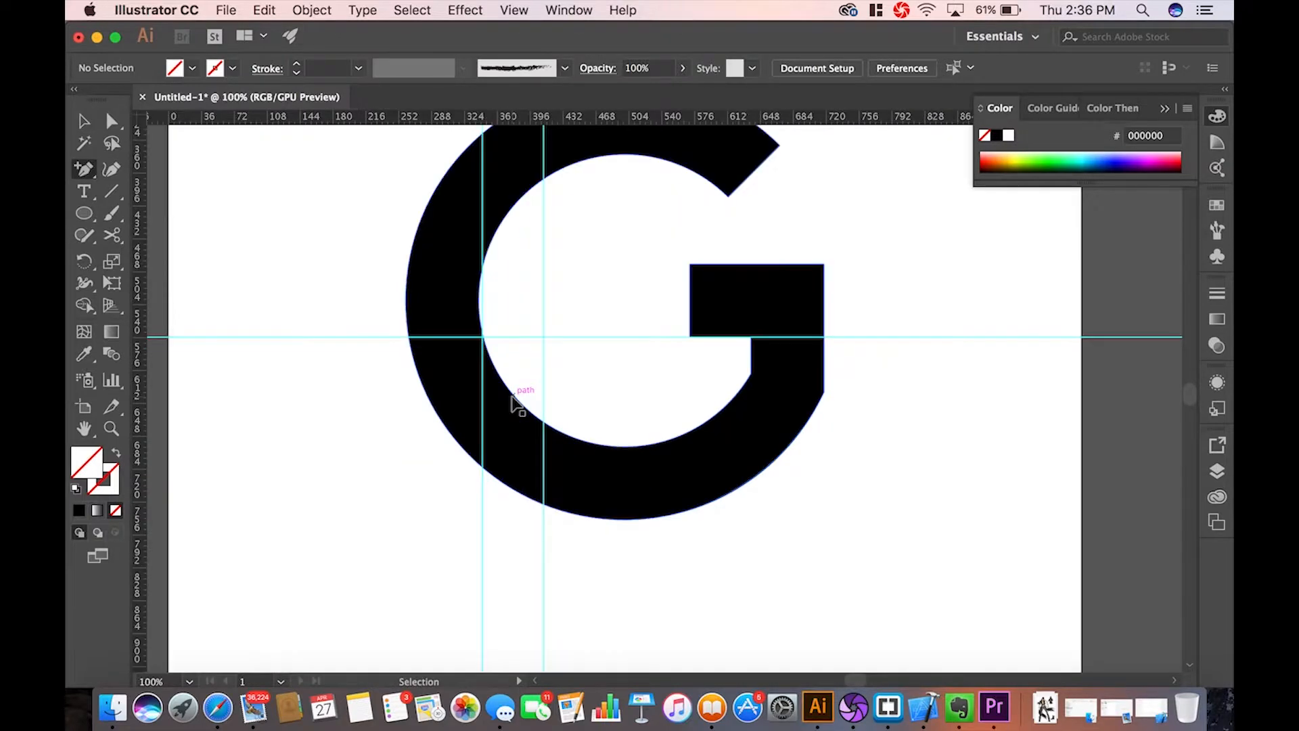
key("super+equal")
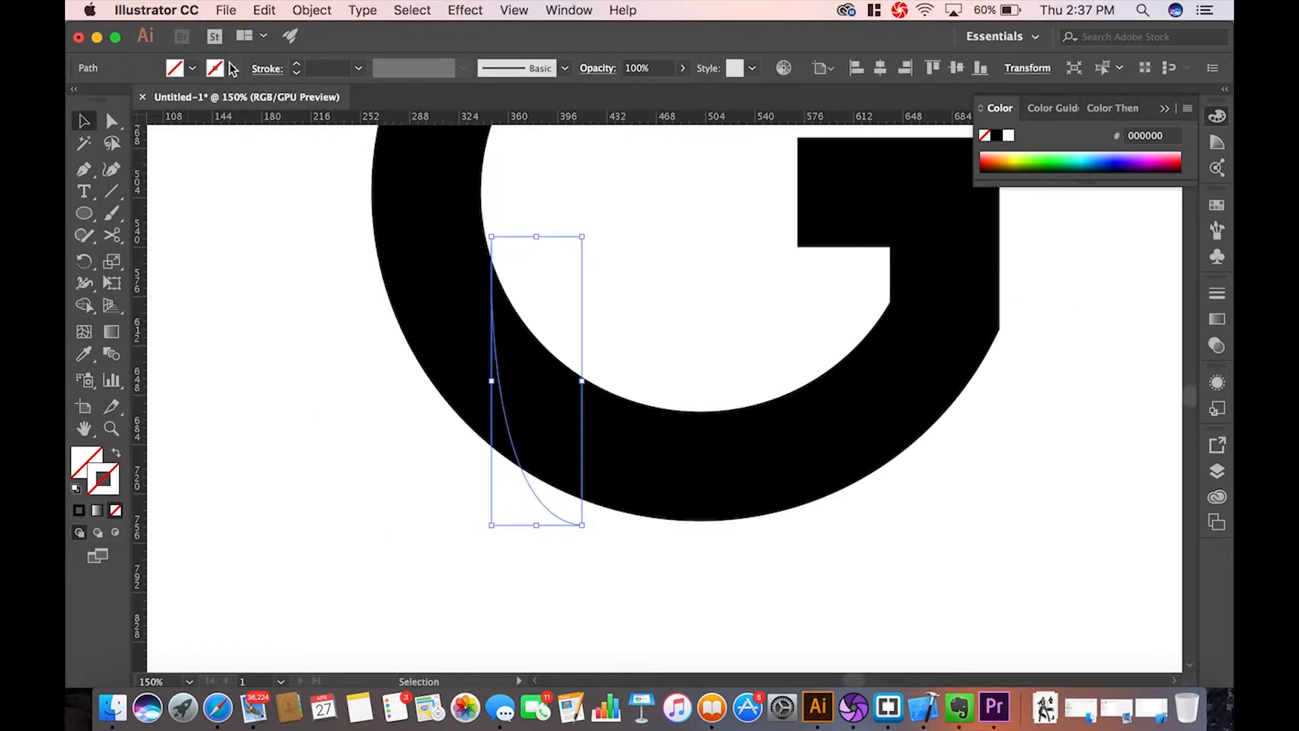
- Give the fold curve across the G's lower-left part a black 1 pt stroke and deselect it
left_click(231, 68)
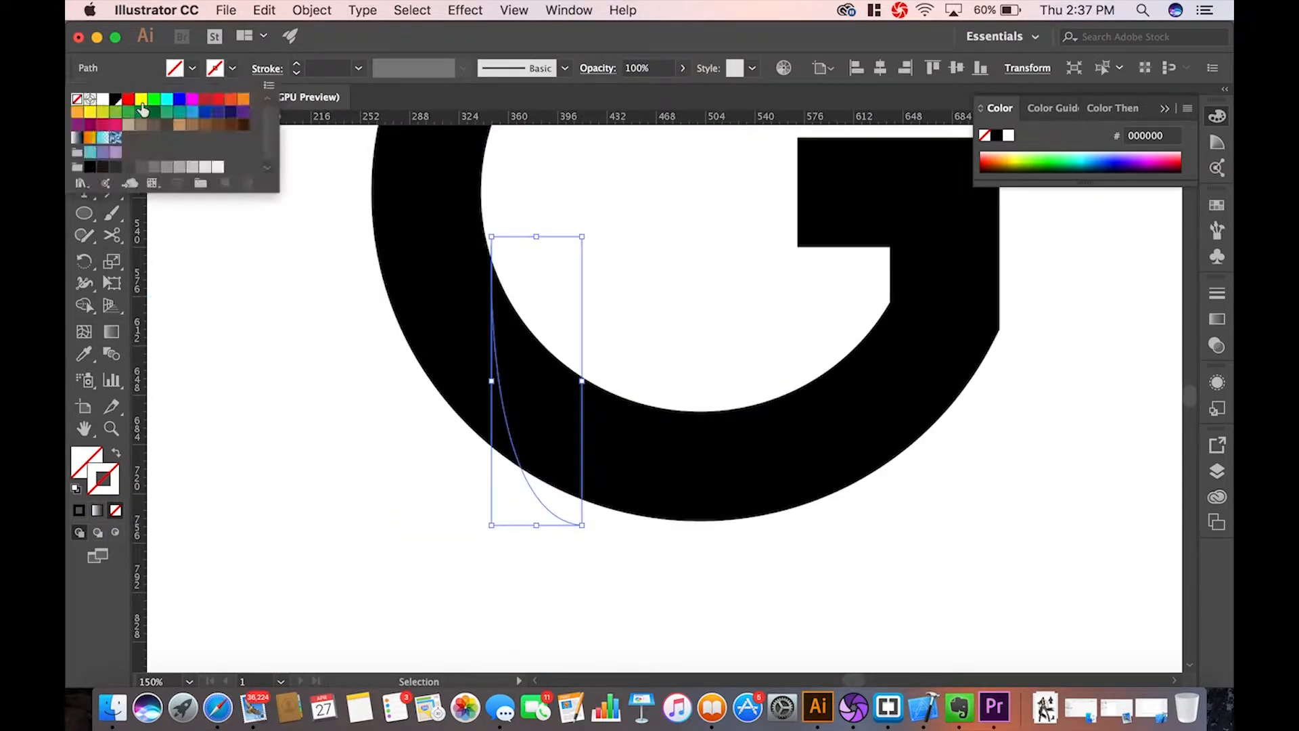
left_click(110, 101)
left_click(327, 501)
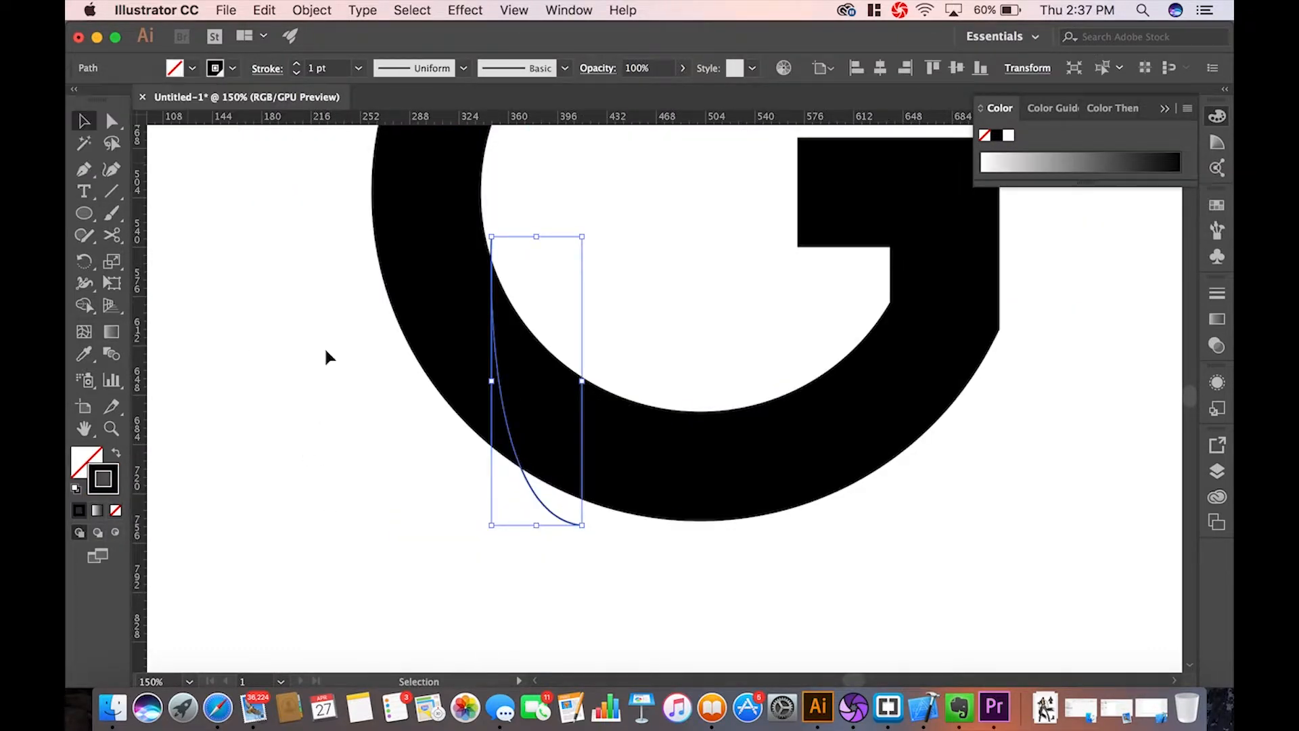
left_click(397, 458)
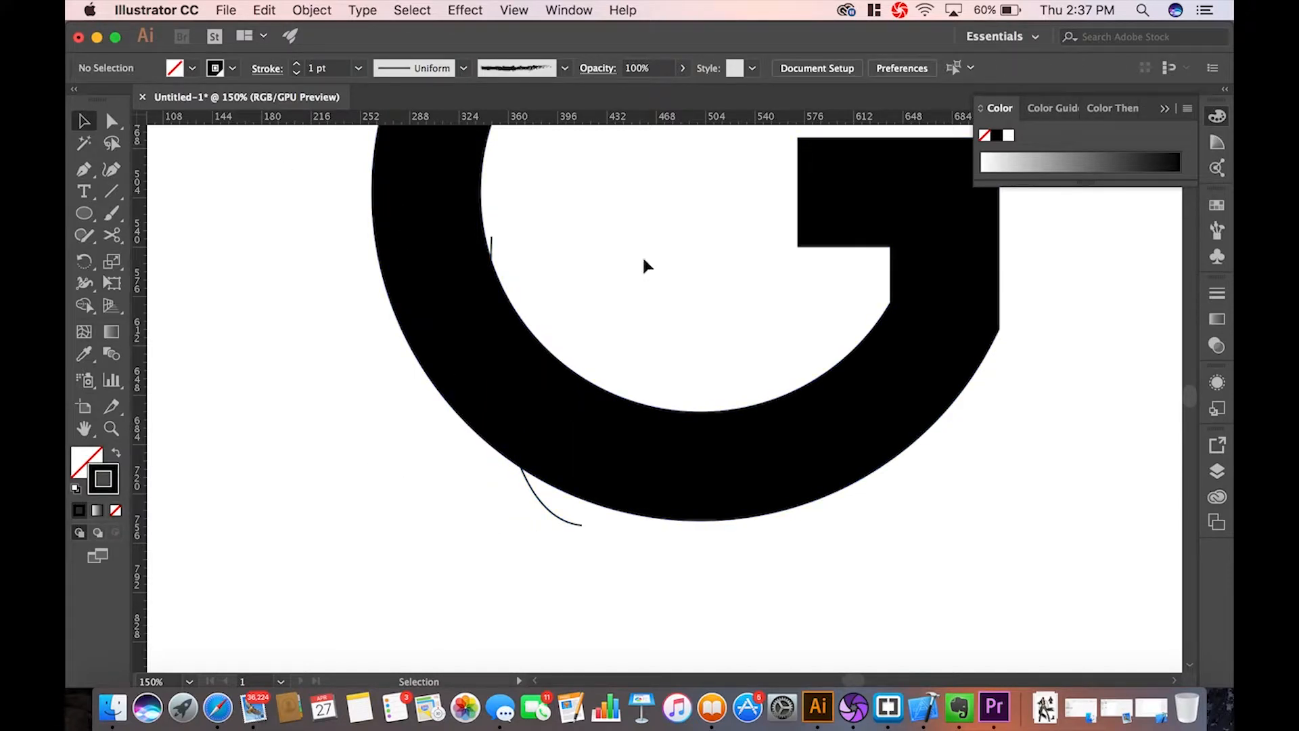
- Select the G and the fold curve, and split the G into two shapes along the curve with Shape Builder
left_click_drag(686, 274, 372, 590)
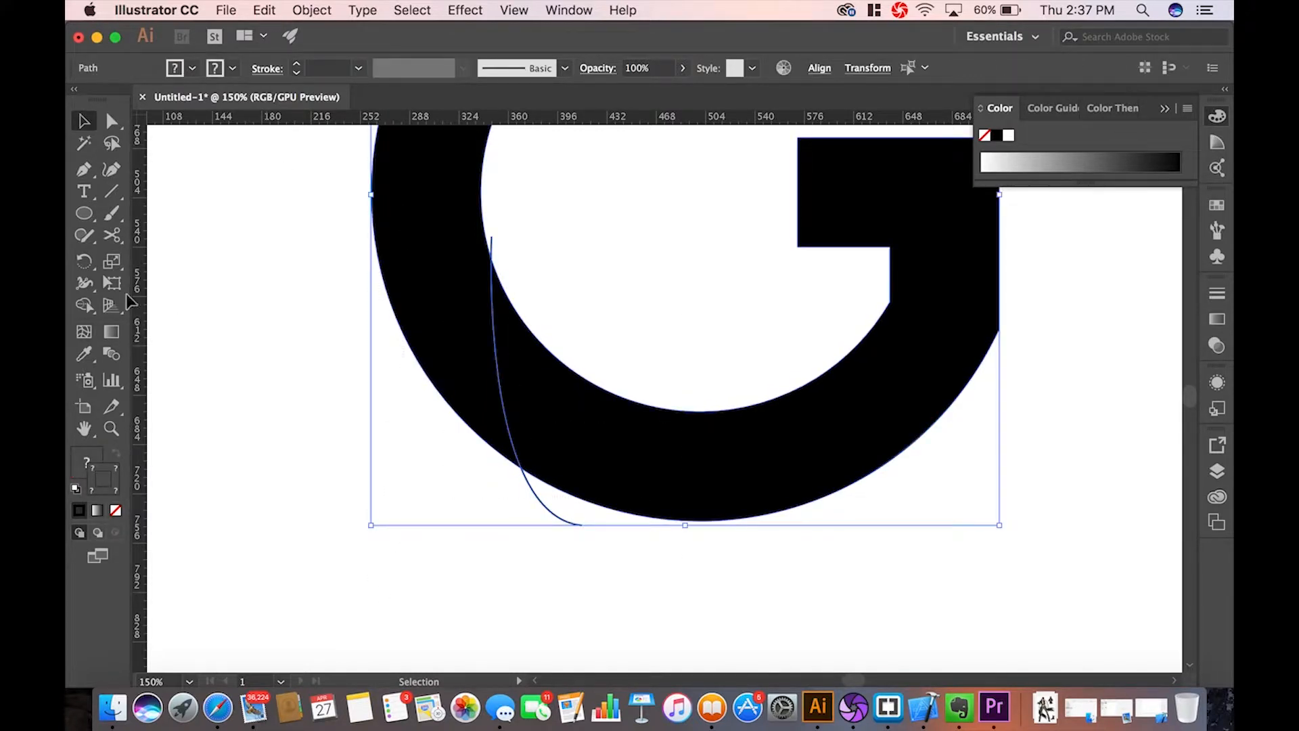
left_click(84, 305)
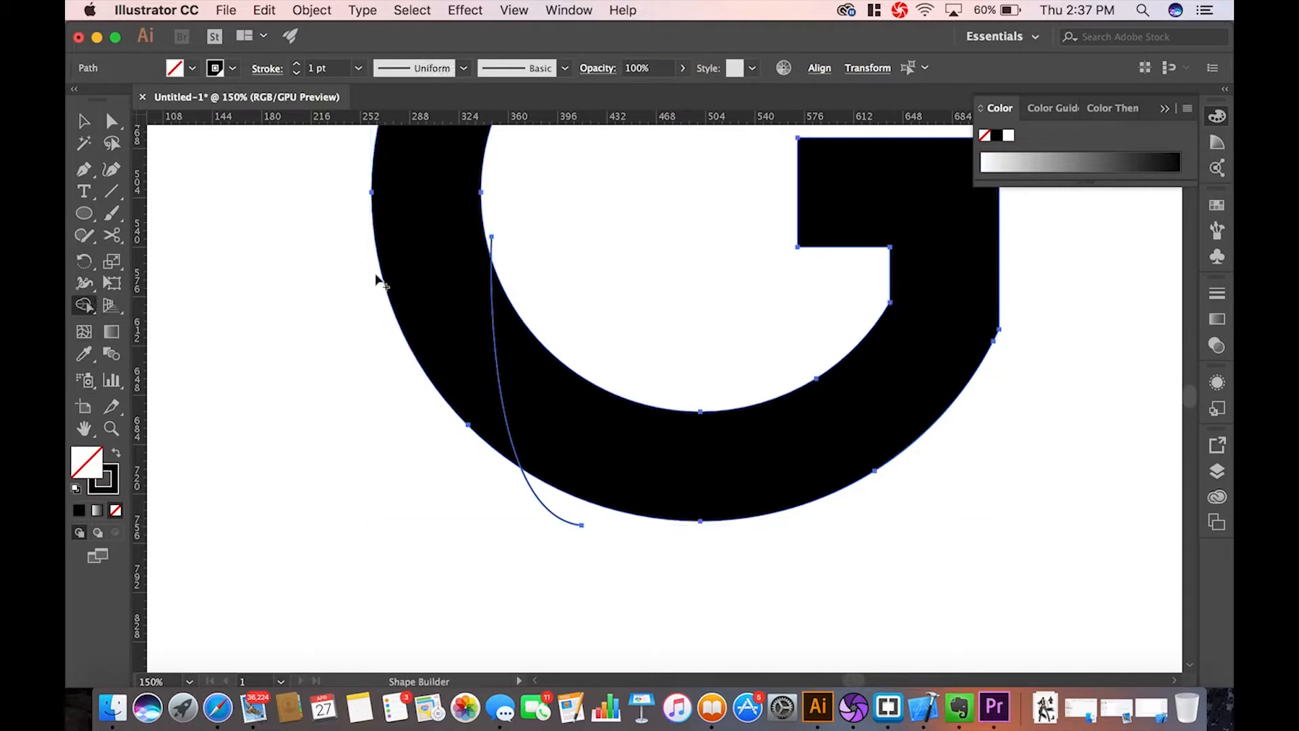
left_click(444, 290, "alt")
left_click(551, 420, "alt")
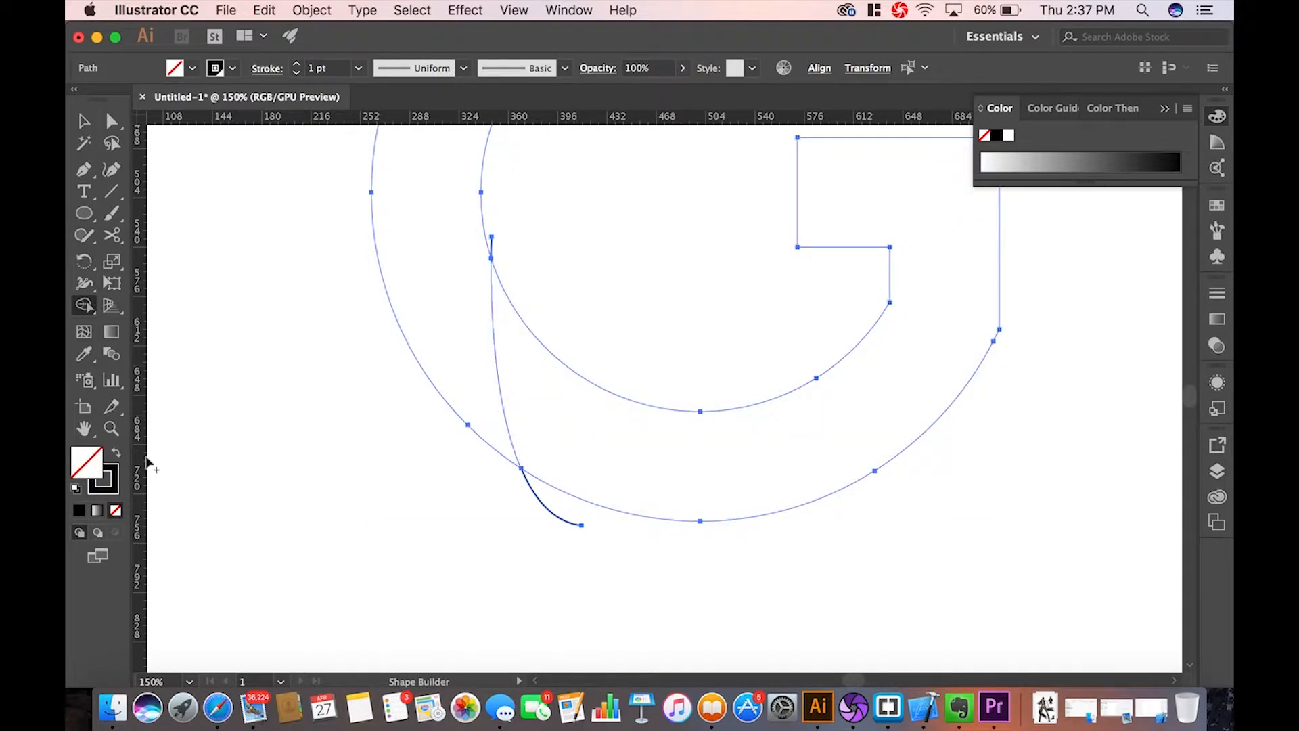
key("super+shift+a")
left_click(84, 120)
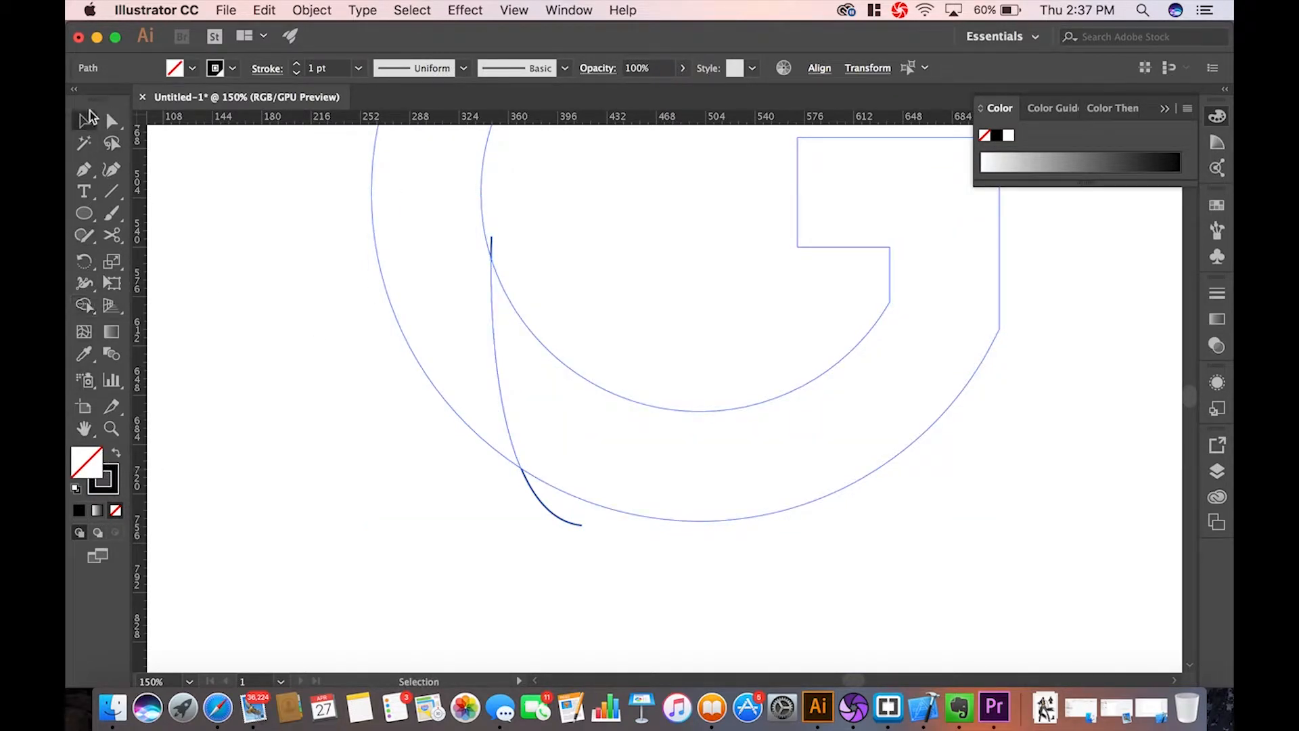
left_click(379, 406)
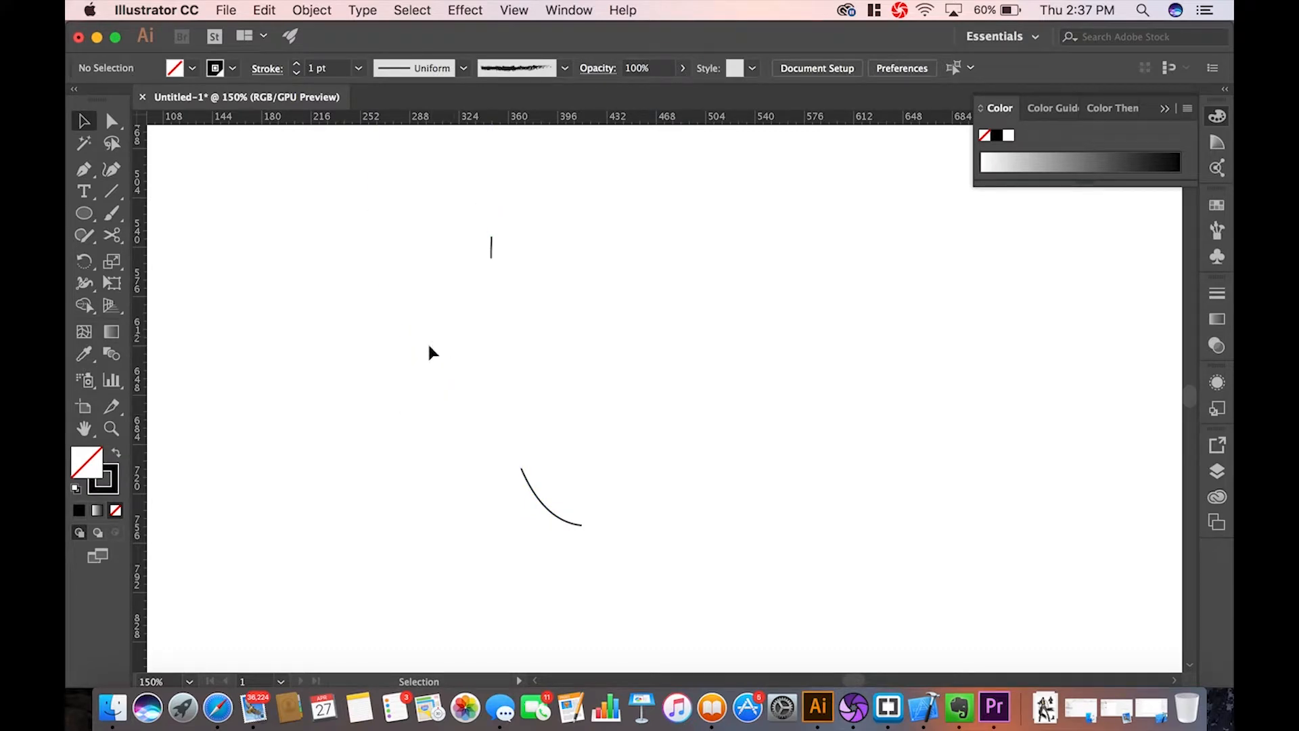
- Select both unfilled pieces of the split G and fill them with solid black
left_click(493, 331)
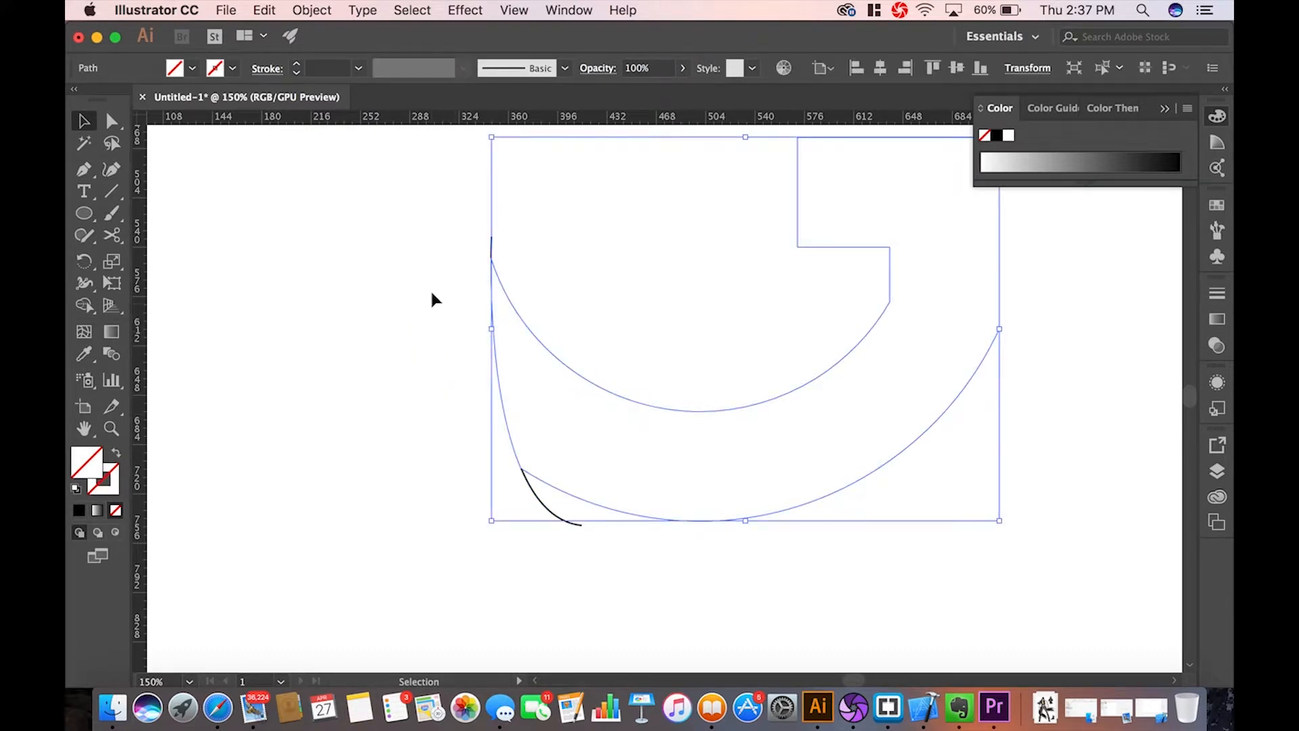
left_click(414, 358, "shift")
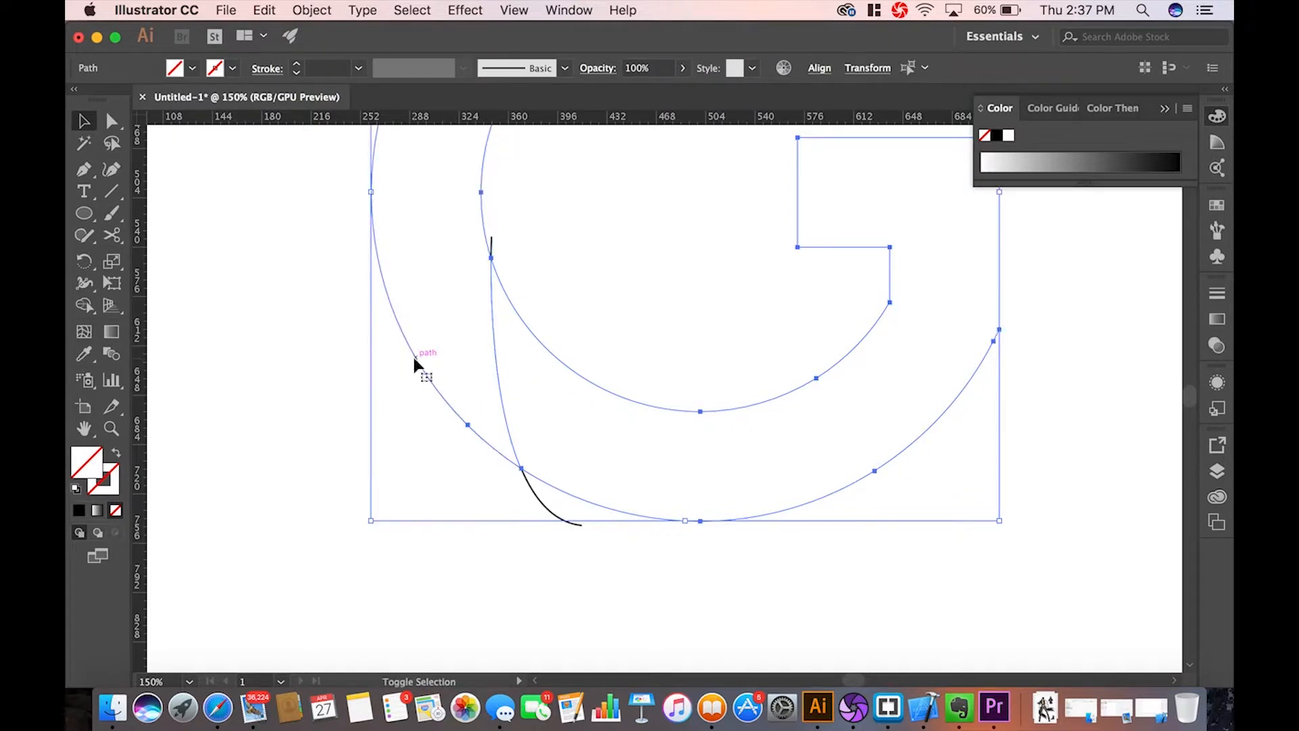
double_click(87, 478)
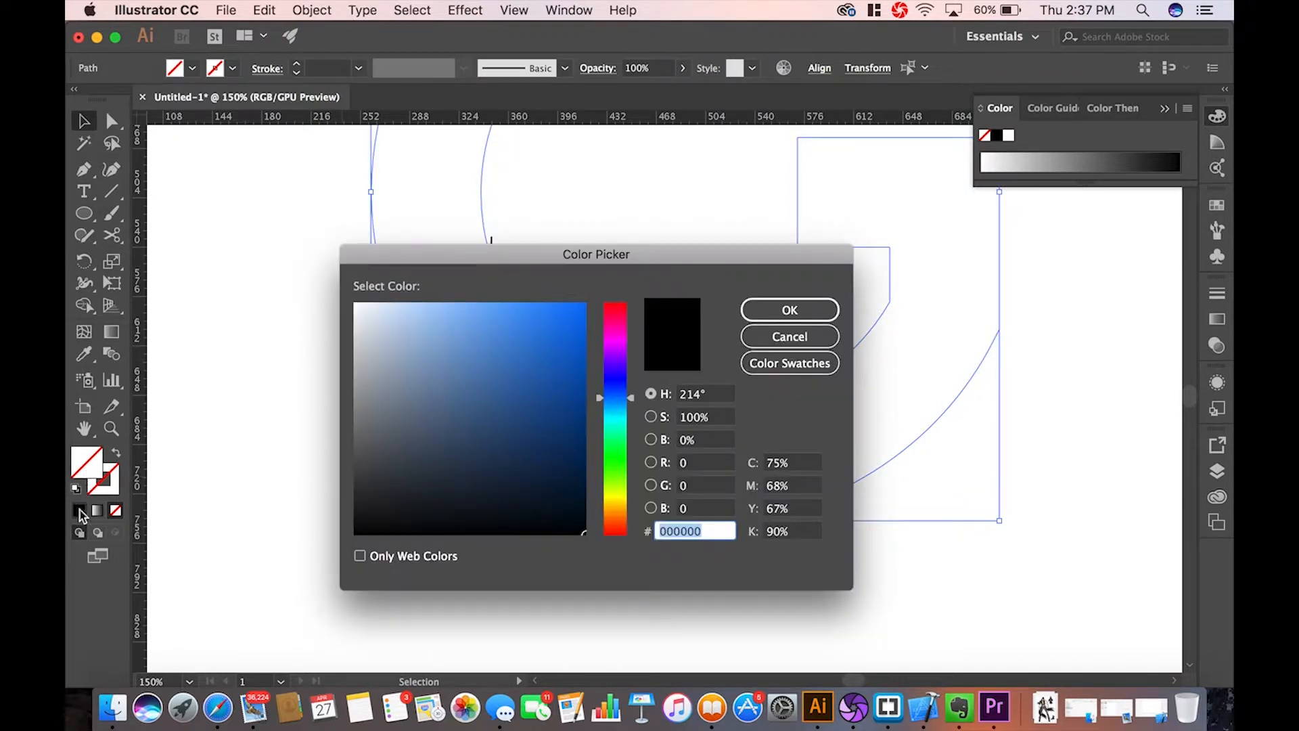
left_click(790, 337)
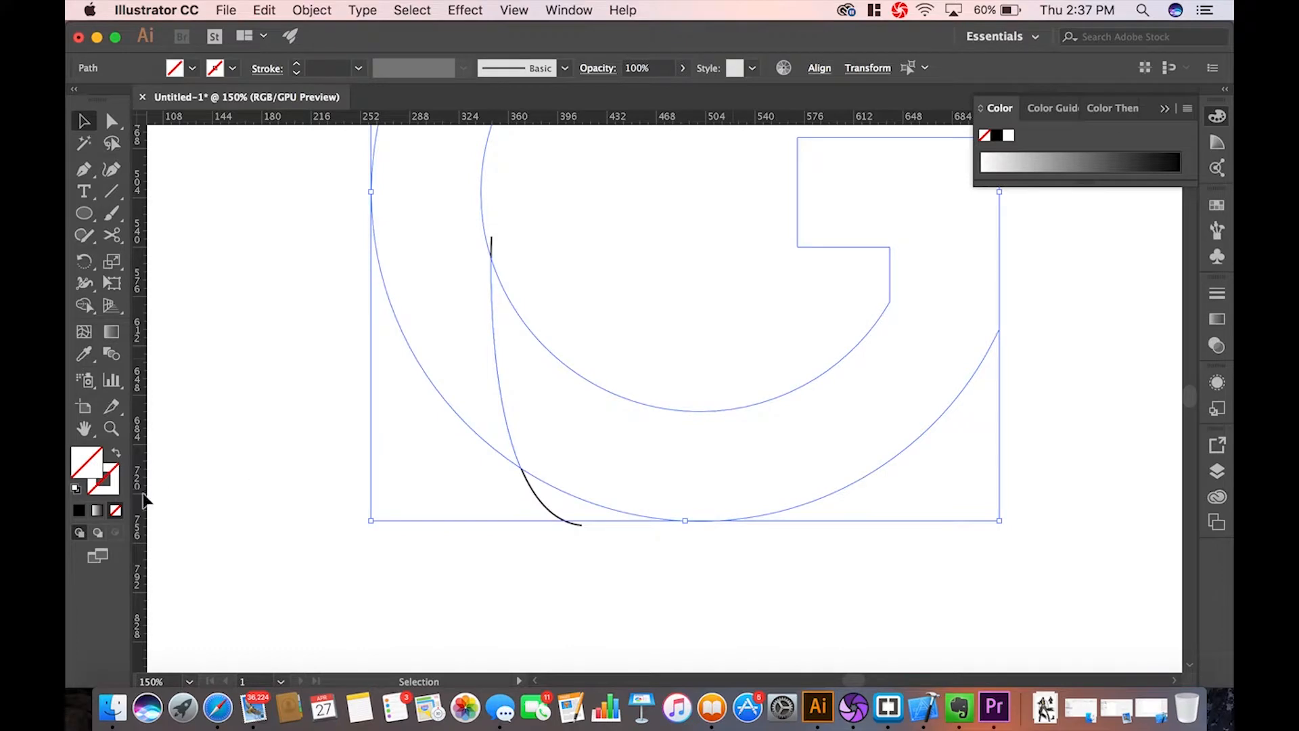
left_click(82, 511)
left_click(471, 572)
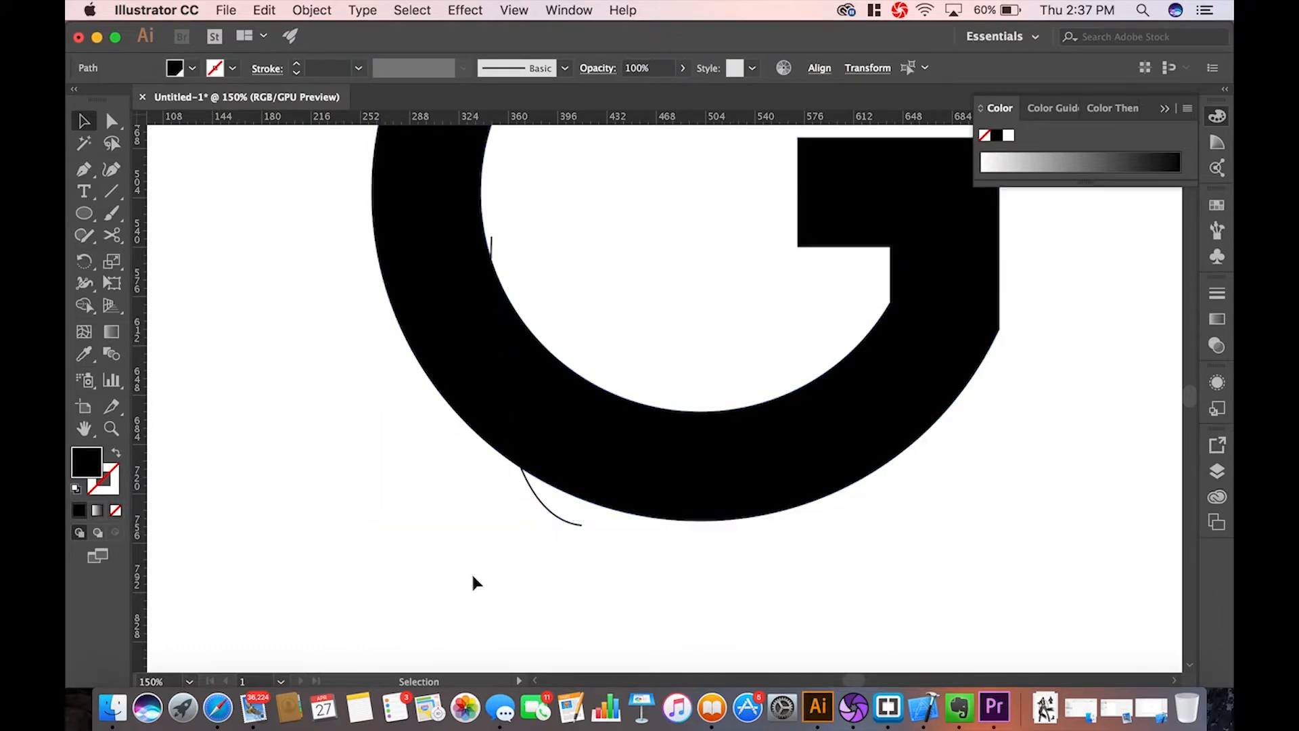
- Delete the leftover ends of the fold curve that stick out beyond the G's inner and outer edges
left_click(549, 514)
key("BackSpace")
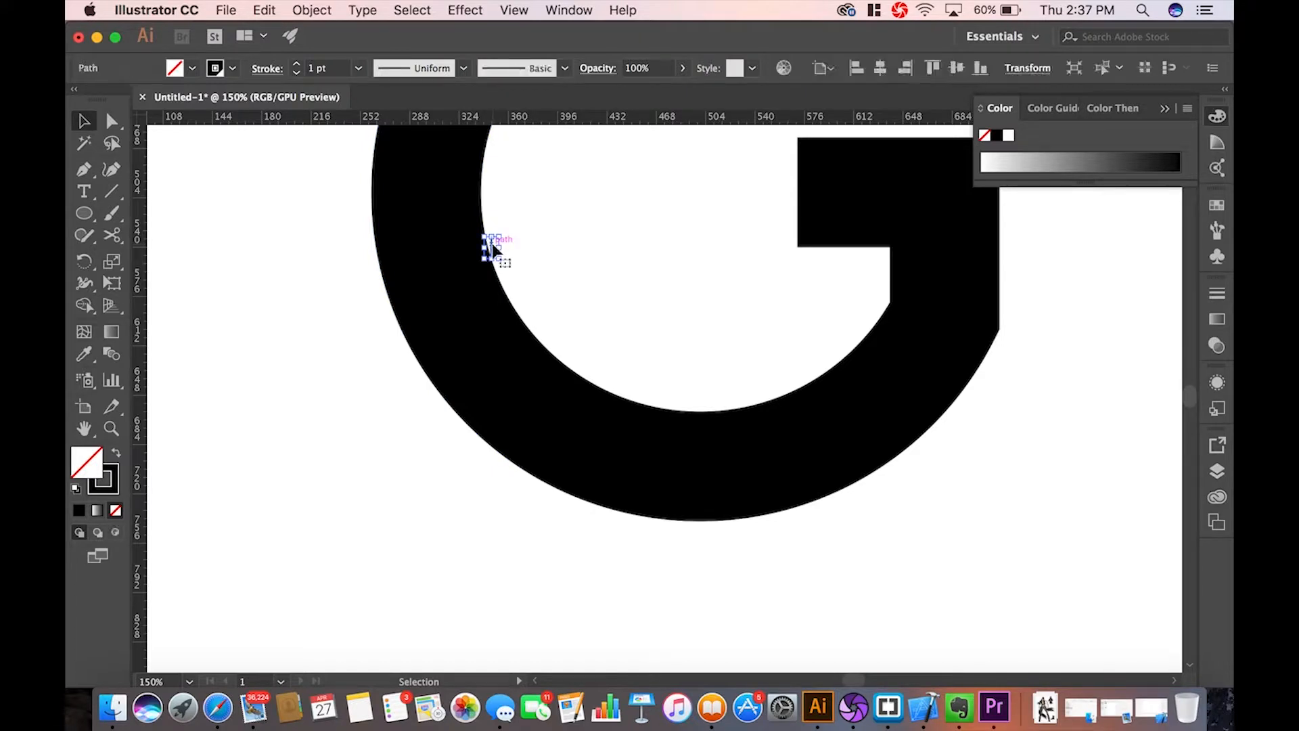
scroll(609, 391, "down", 2)
scroll(604, 395, "up", 3)
scroll(604, 395, "right", 2)
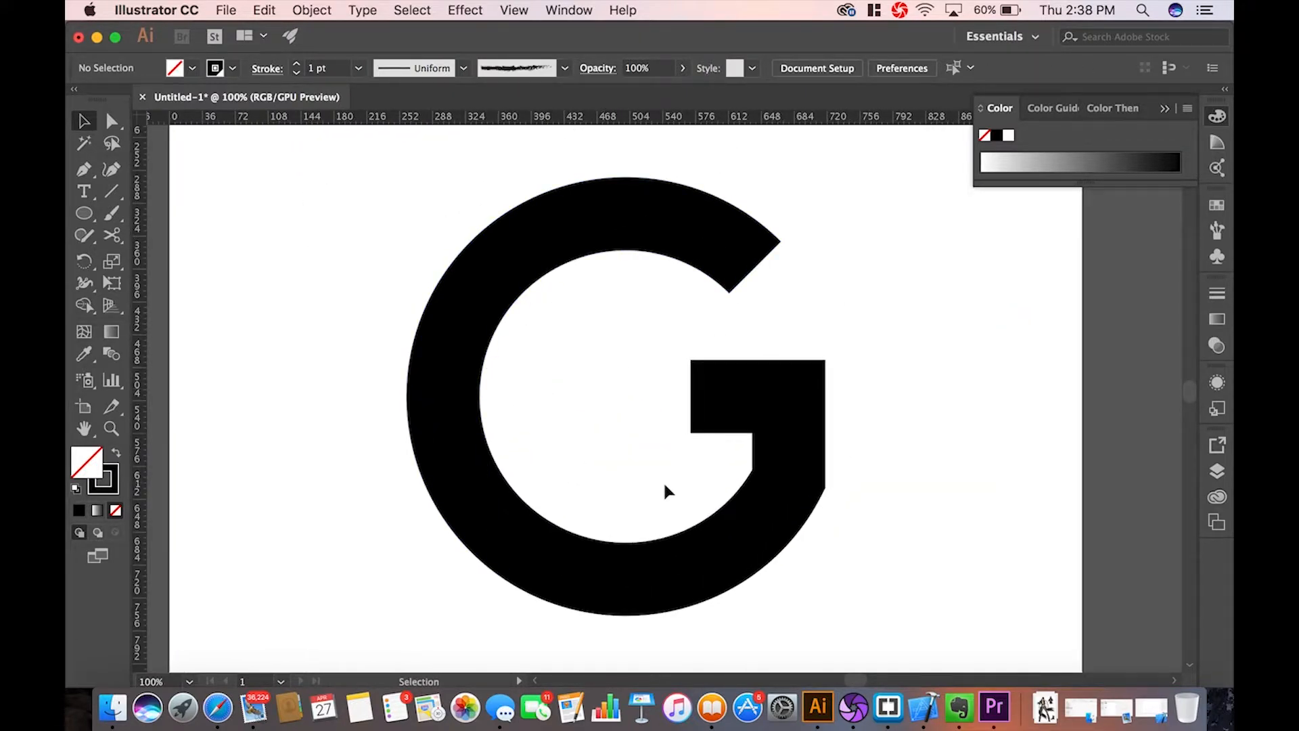
- Expand Layer 1 in the layer list to examine the separate paths of the split G
left_click(1223, 473)
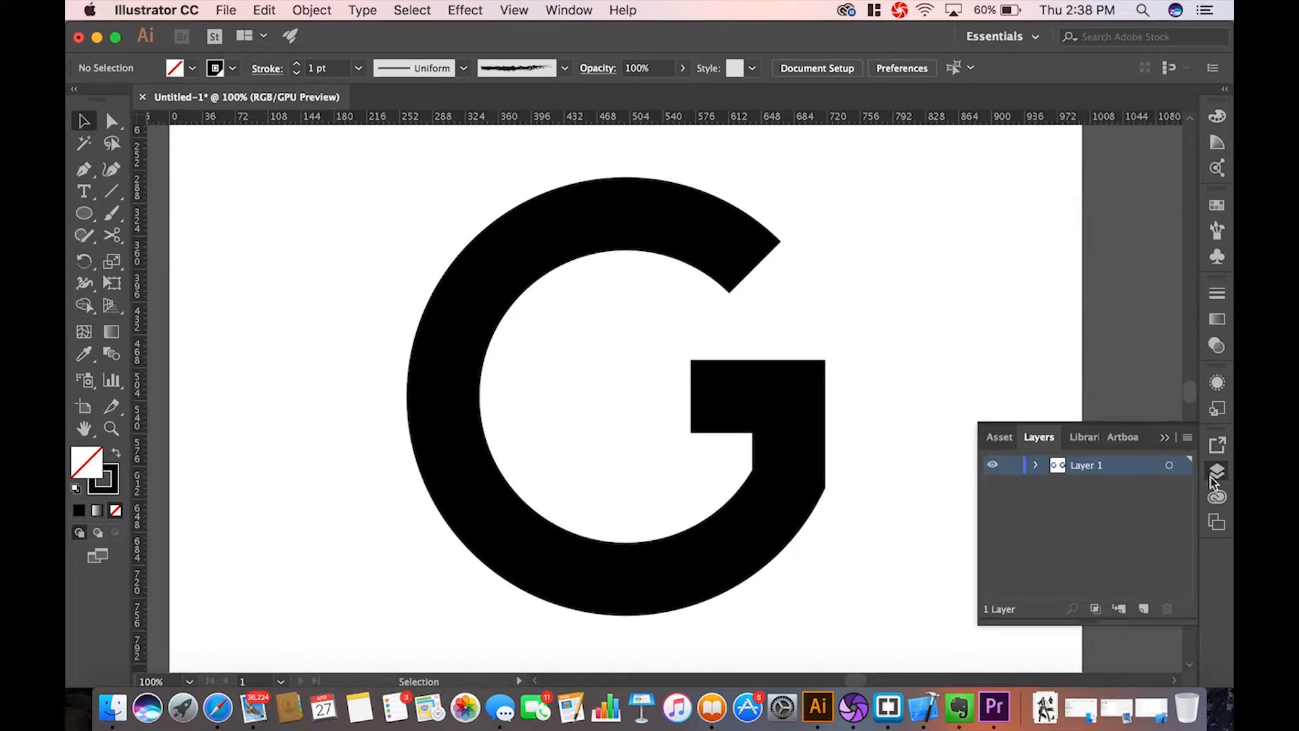
left_click(1038, 465)
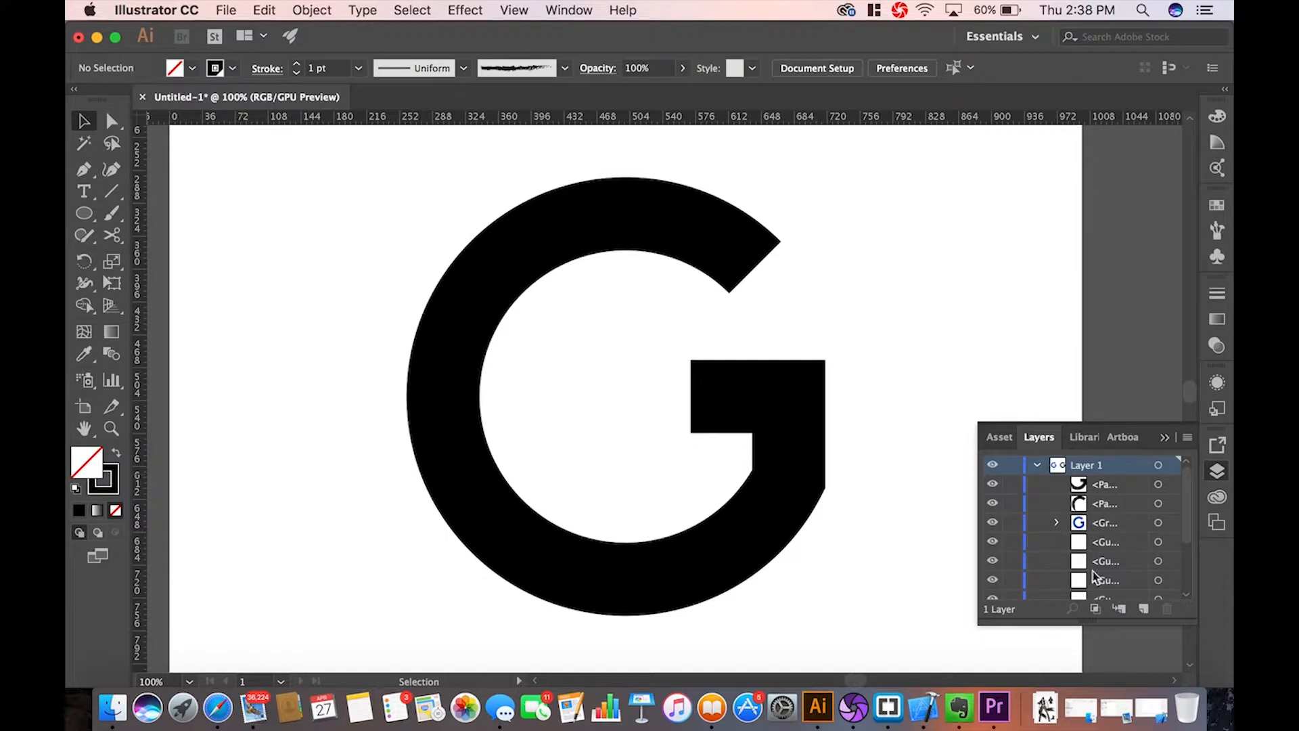
left_click_drag(1184, 526, 1187, 473)
left_click(1167, 439)
- Cut the G's upper-left arc piece and paste it back in place
left_click(507, 267)
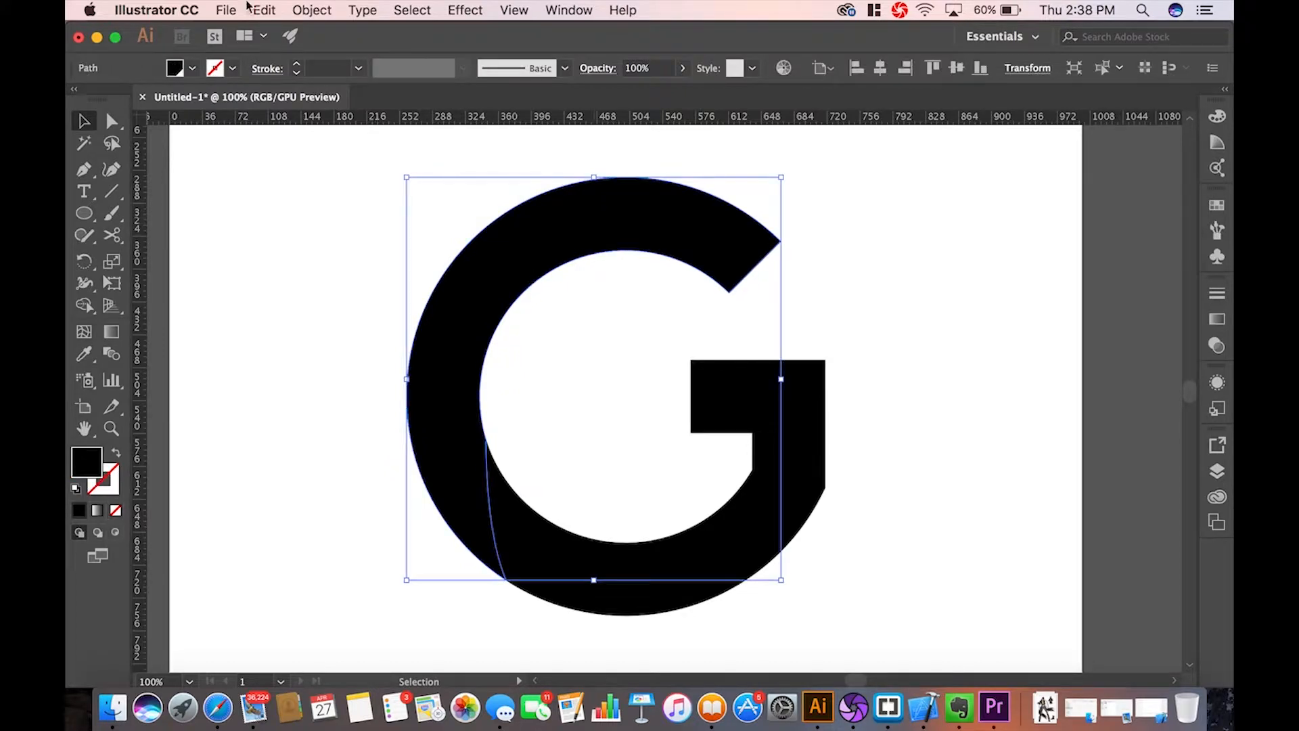
key("Delete")
key("a")
left_click(269, 9)
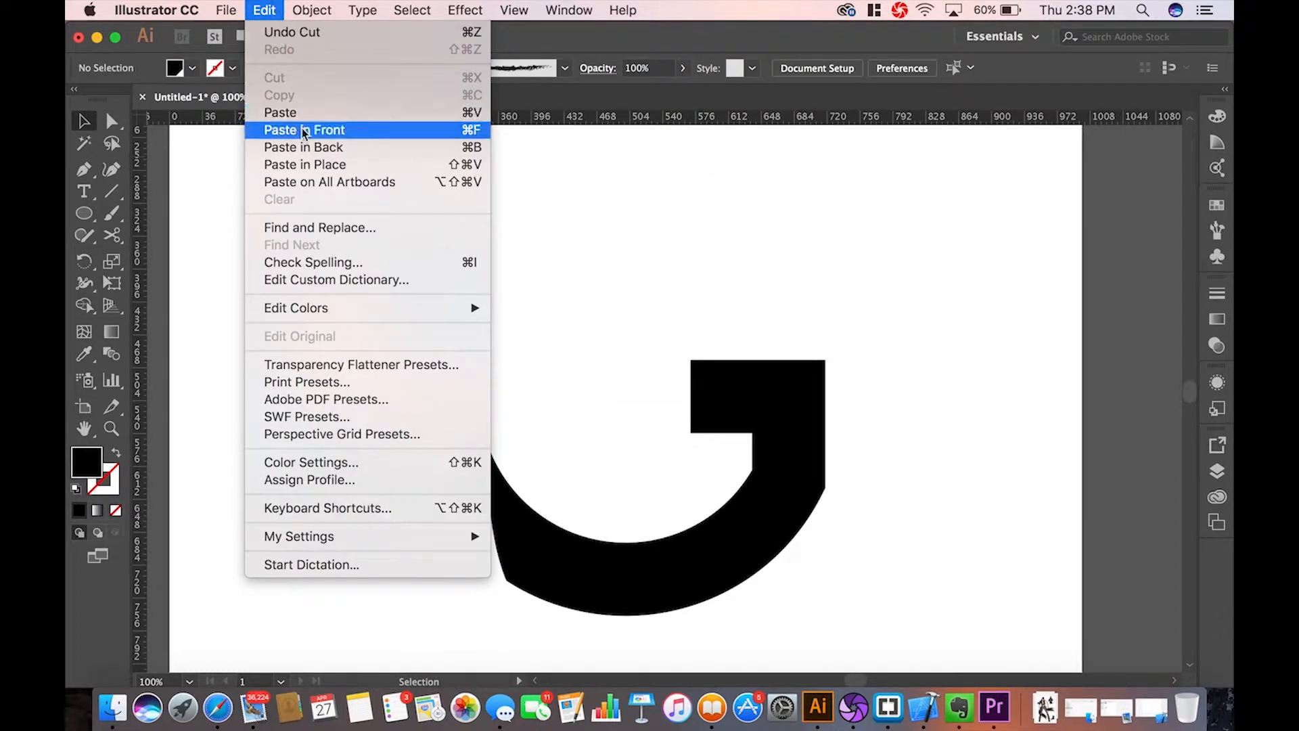
left_click(313, 167)
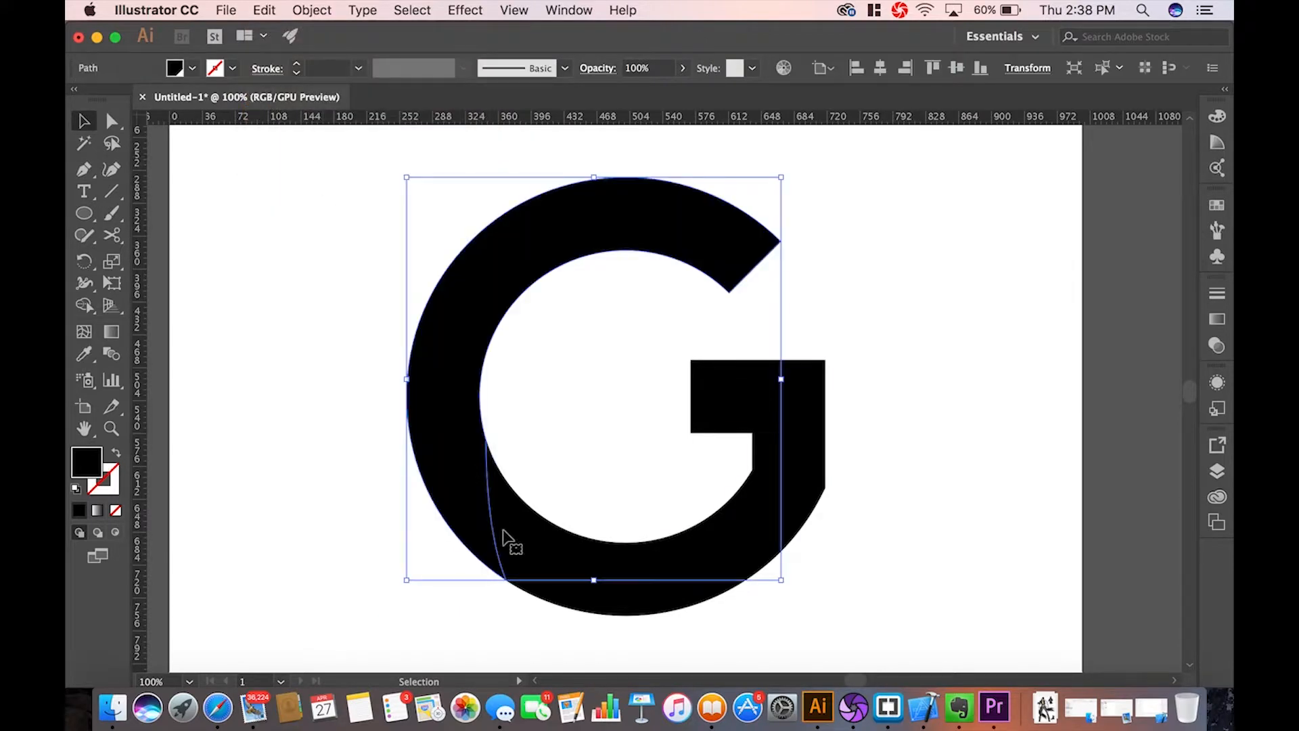
- Cut the G's lower piece with the crossbar and paste it back in place
left_click(610, 600)
key("Delete")
left_click(614, 602)
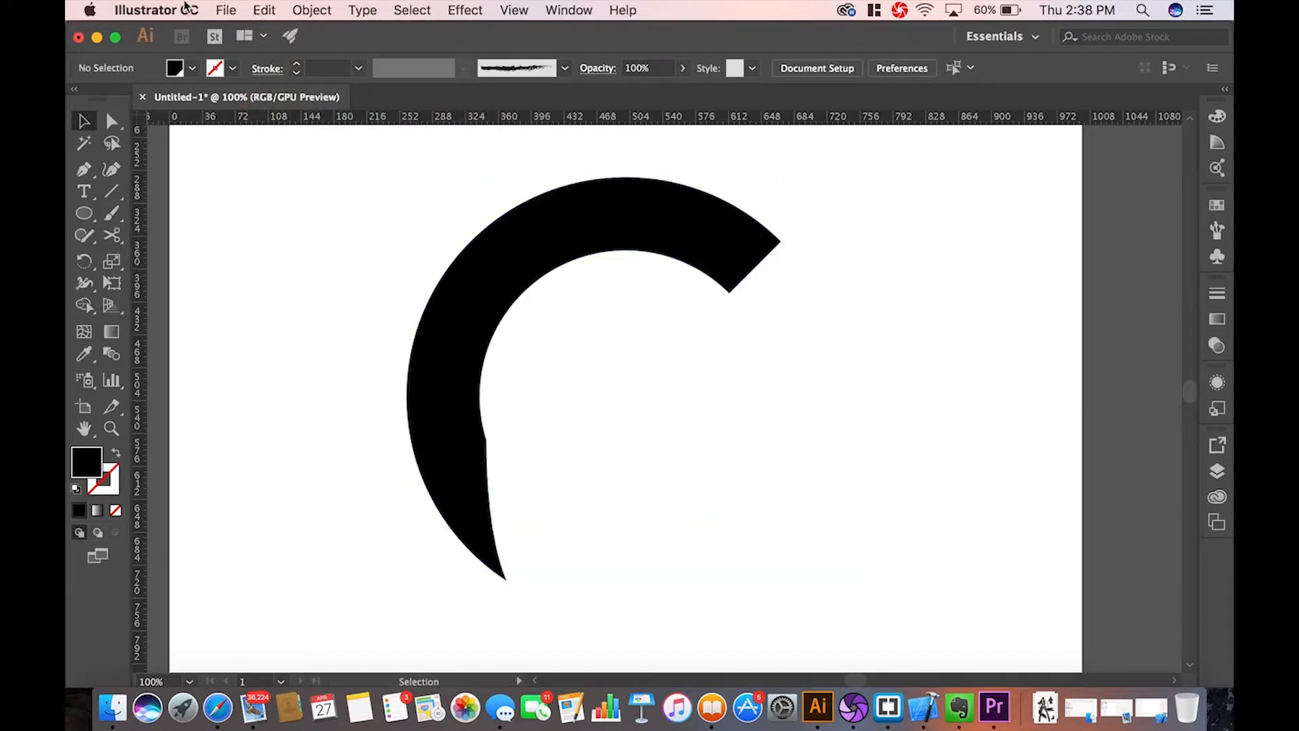
left_click(264, 10)
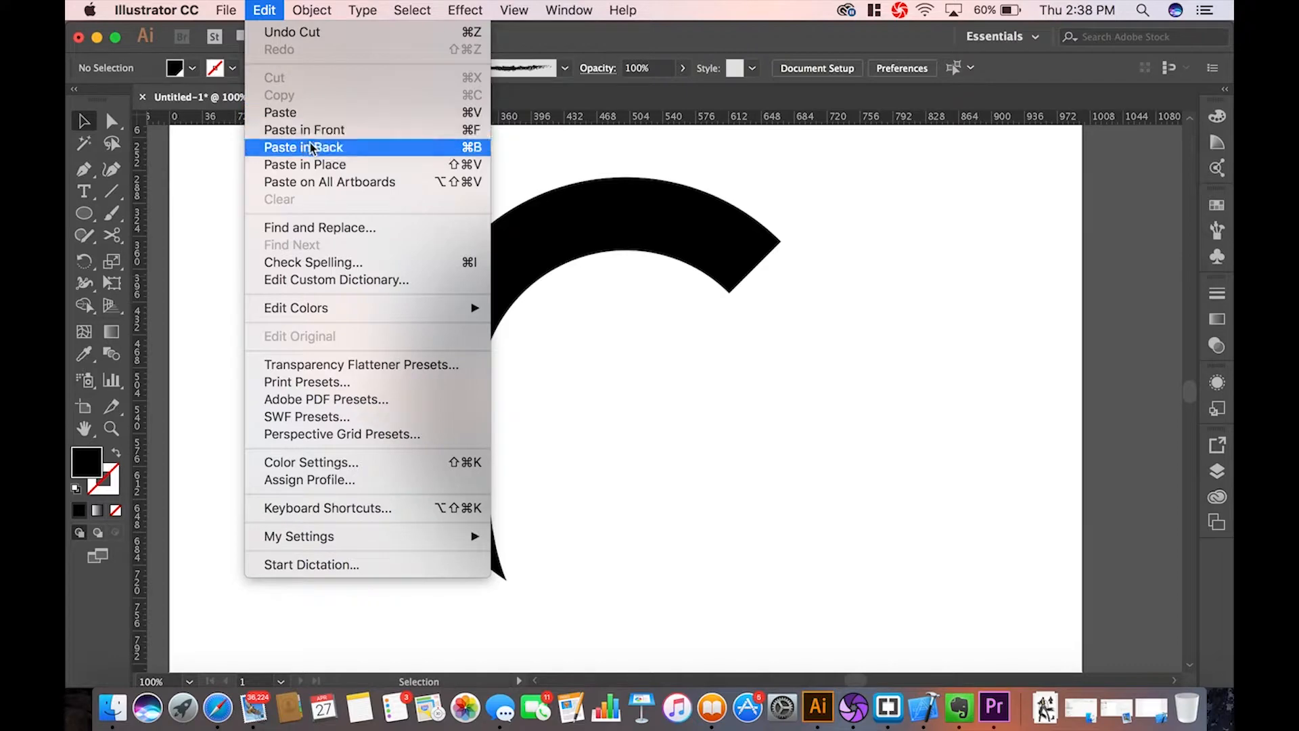
left_click(318, 166)
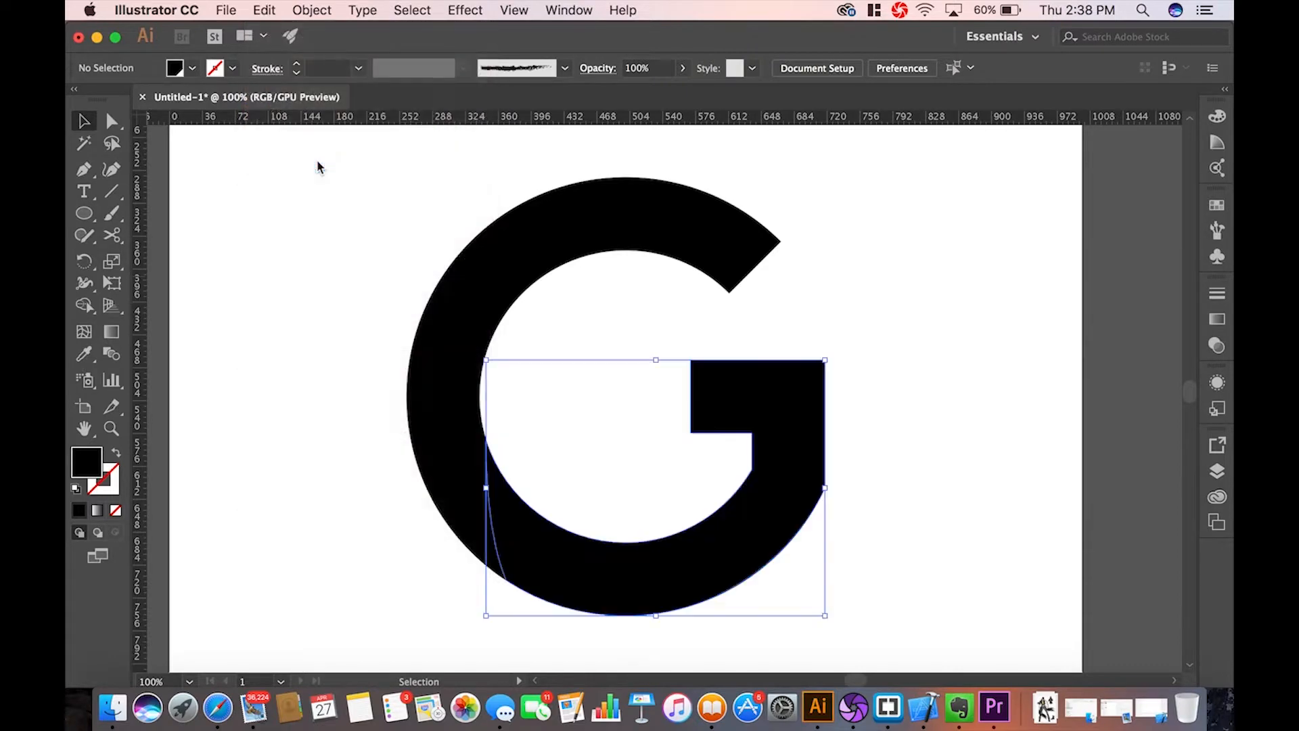
- Select the G's arc piece and its lower piece alternately to check that they are separate shapes
left_click(328, 585)
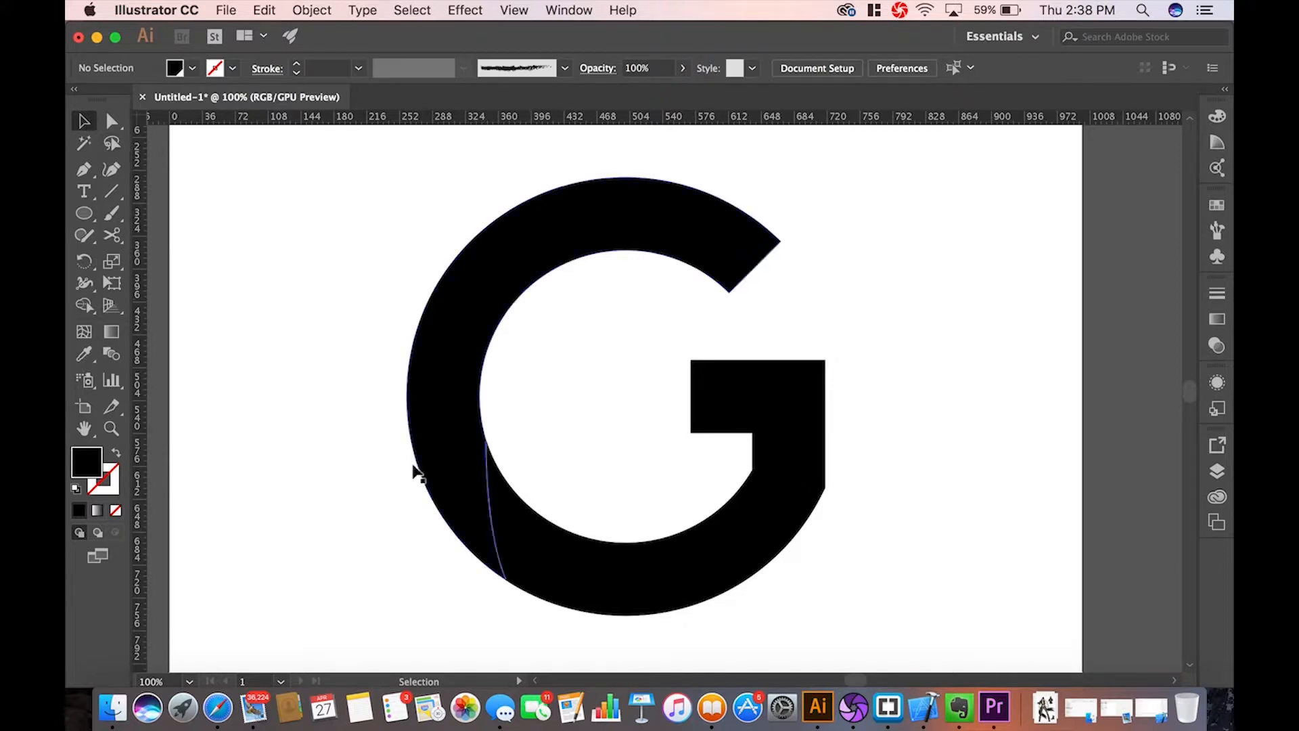
left_click(524, 539)
left_click(551, 560)
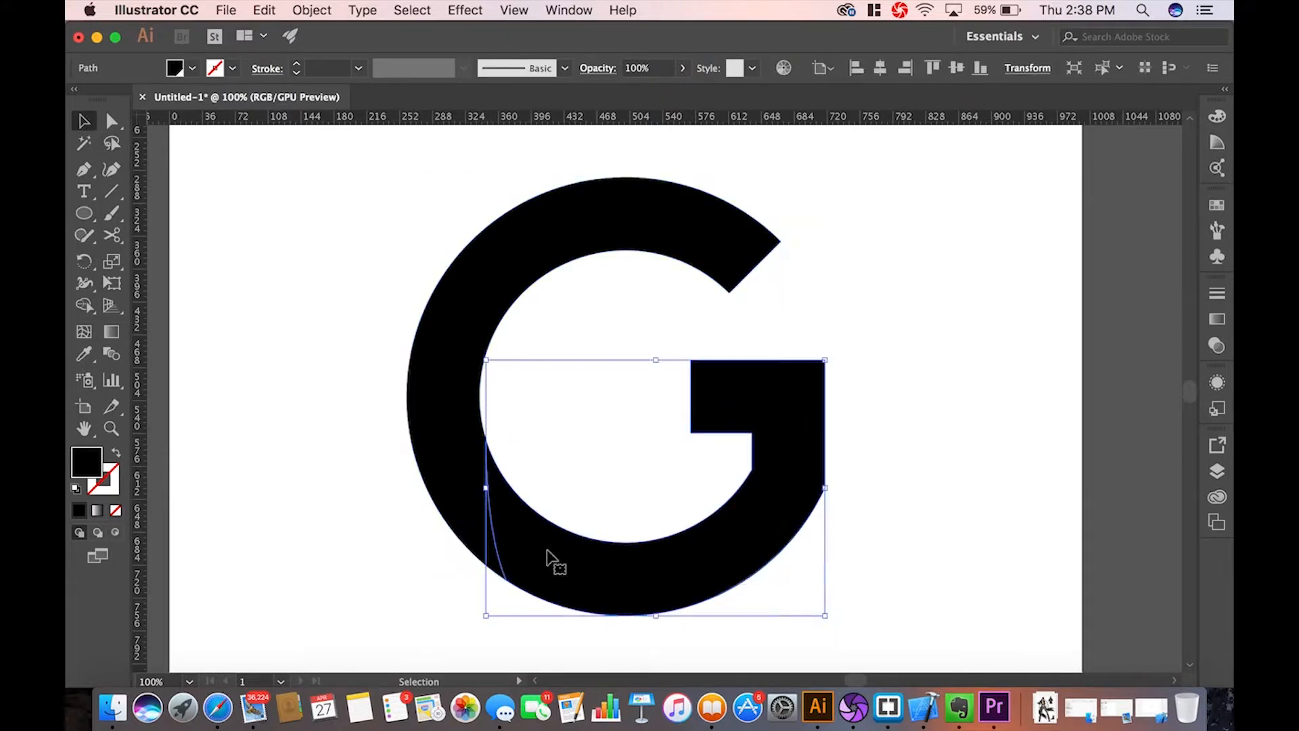
left_click(440, 420)
left_click(208, 482)
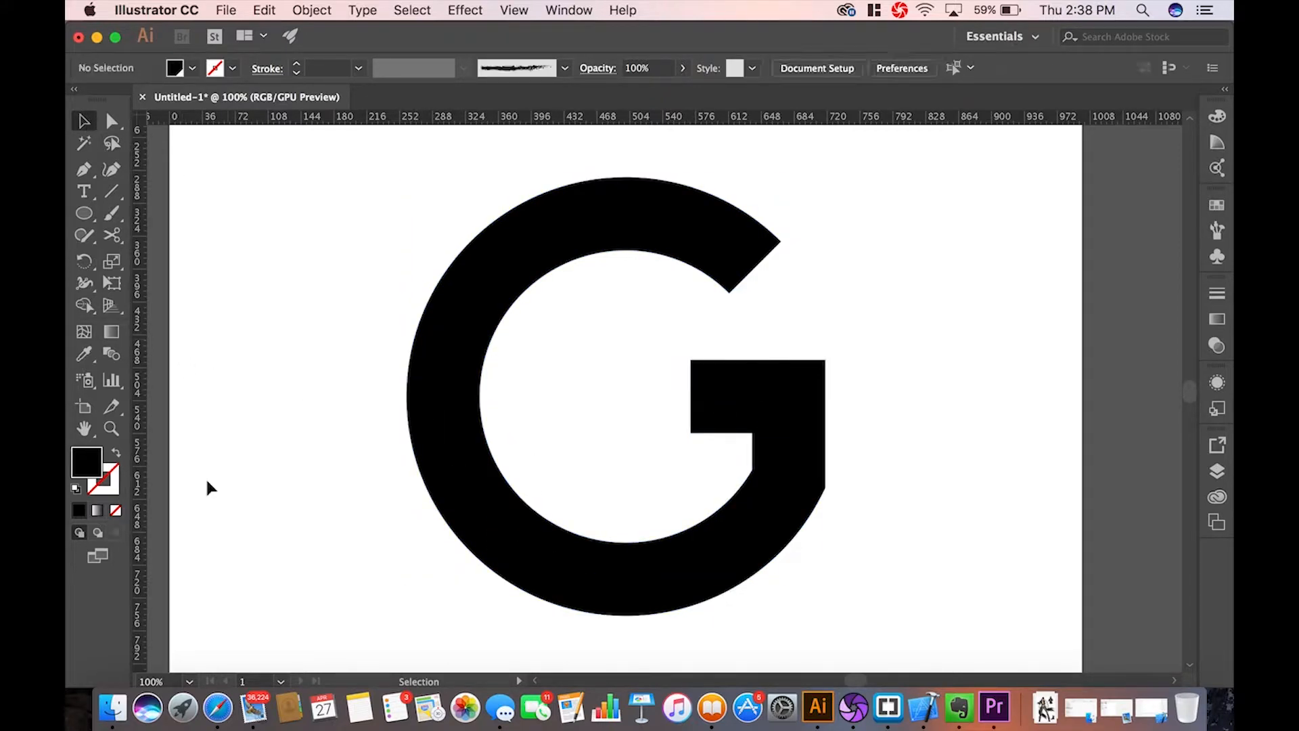
left_click(467, 495)
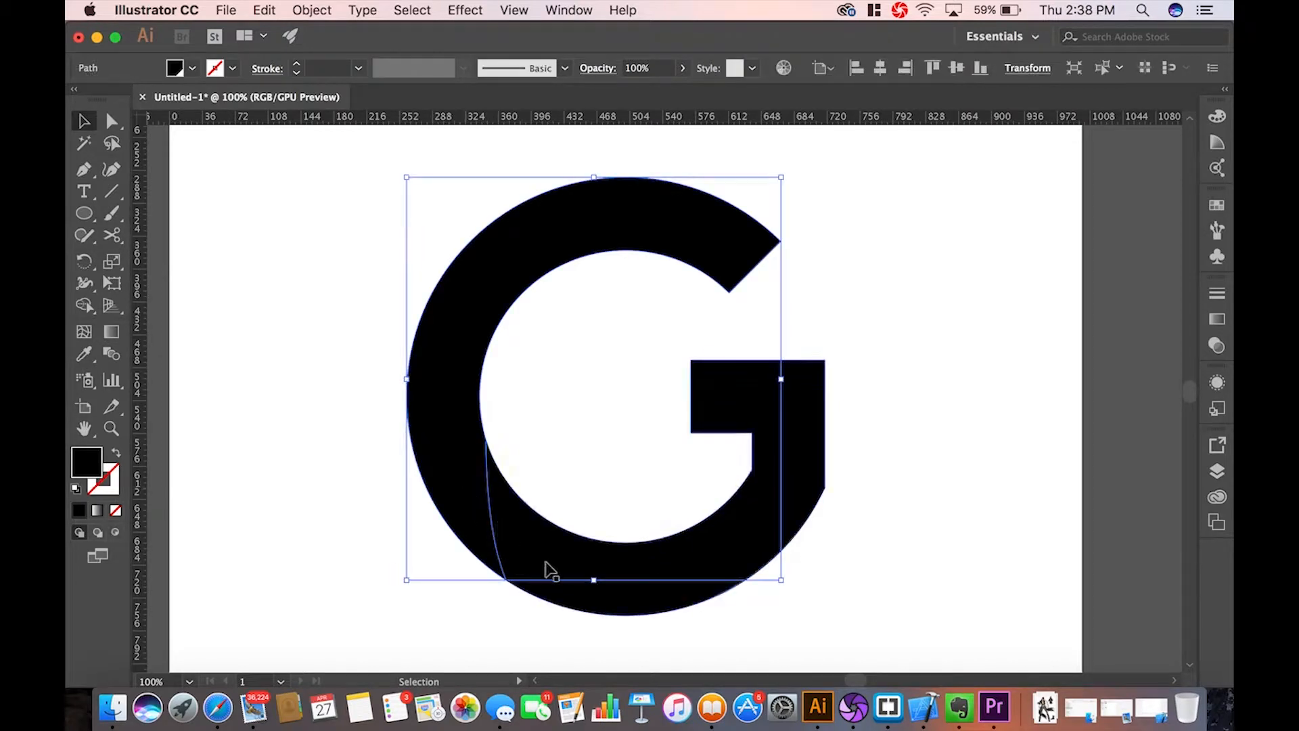
left_click(569, 594)
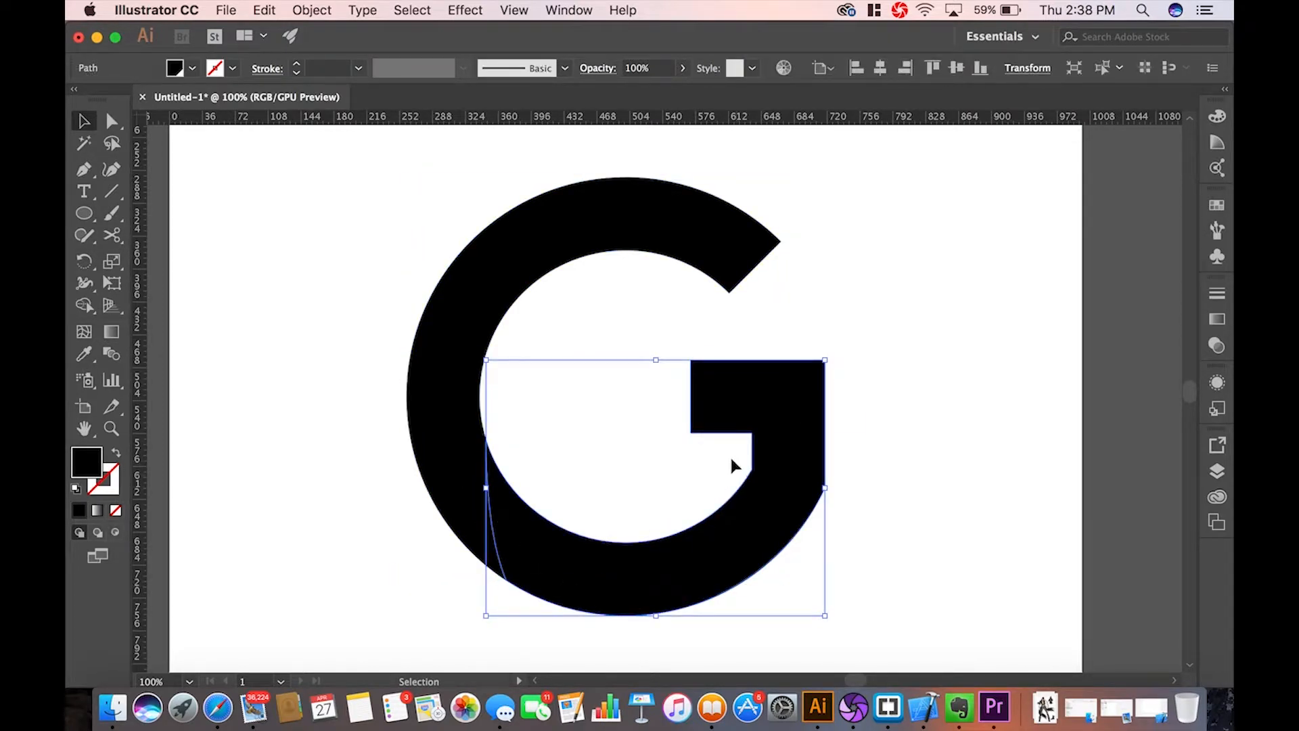
left_click(466, 440)
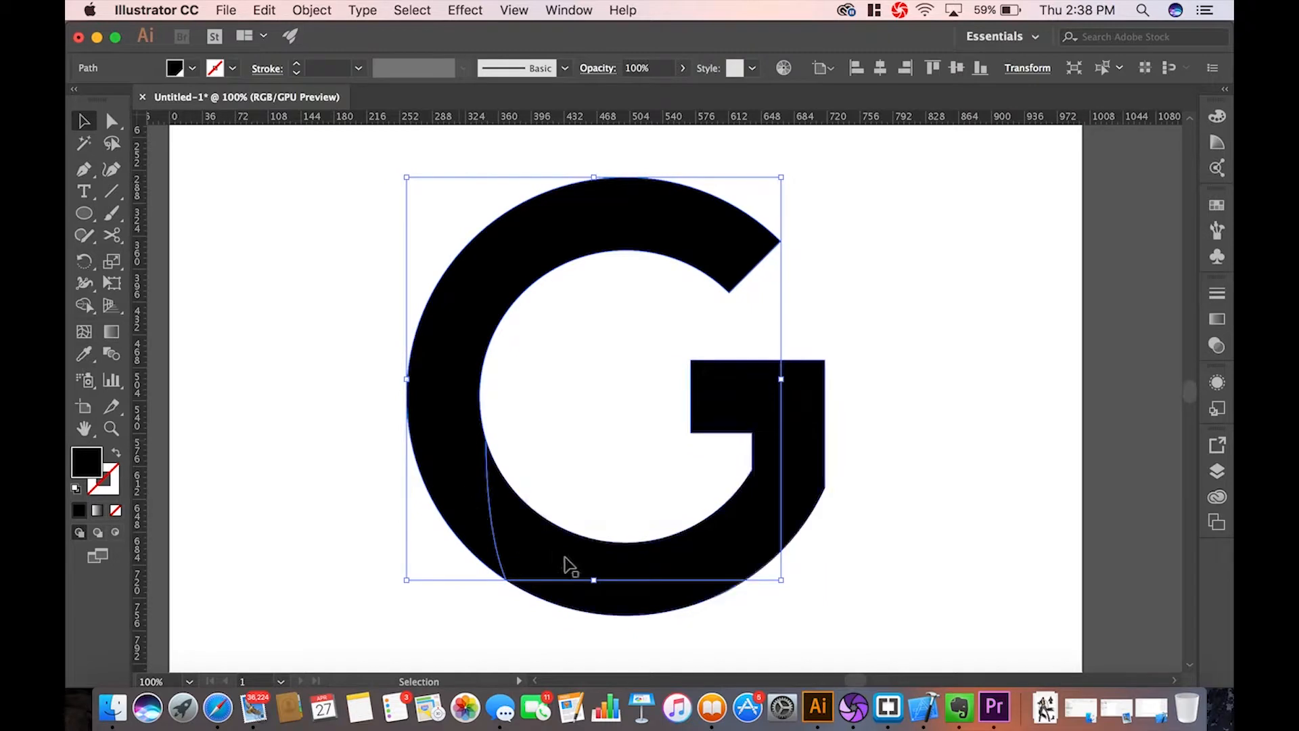
left_click(626, 607)
- Fill the G's arc piece with a medium blue and its lower piece with a slightly darker blue
left_click(447, 433)
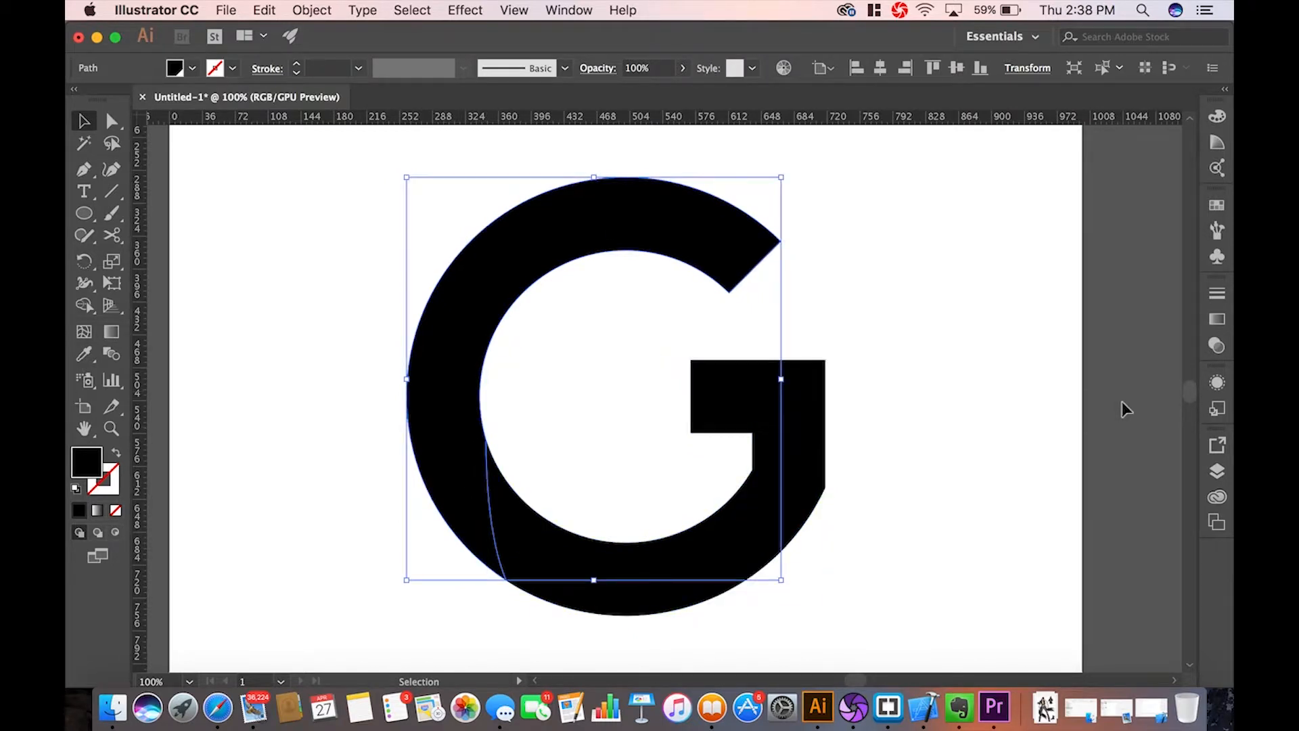
left_click(1217, 291)
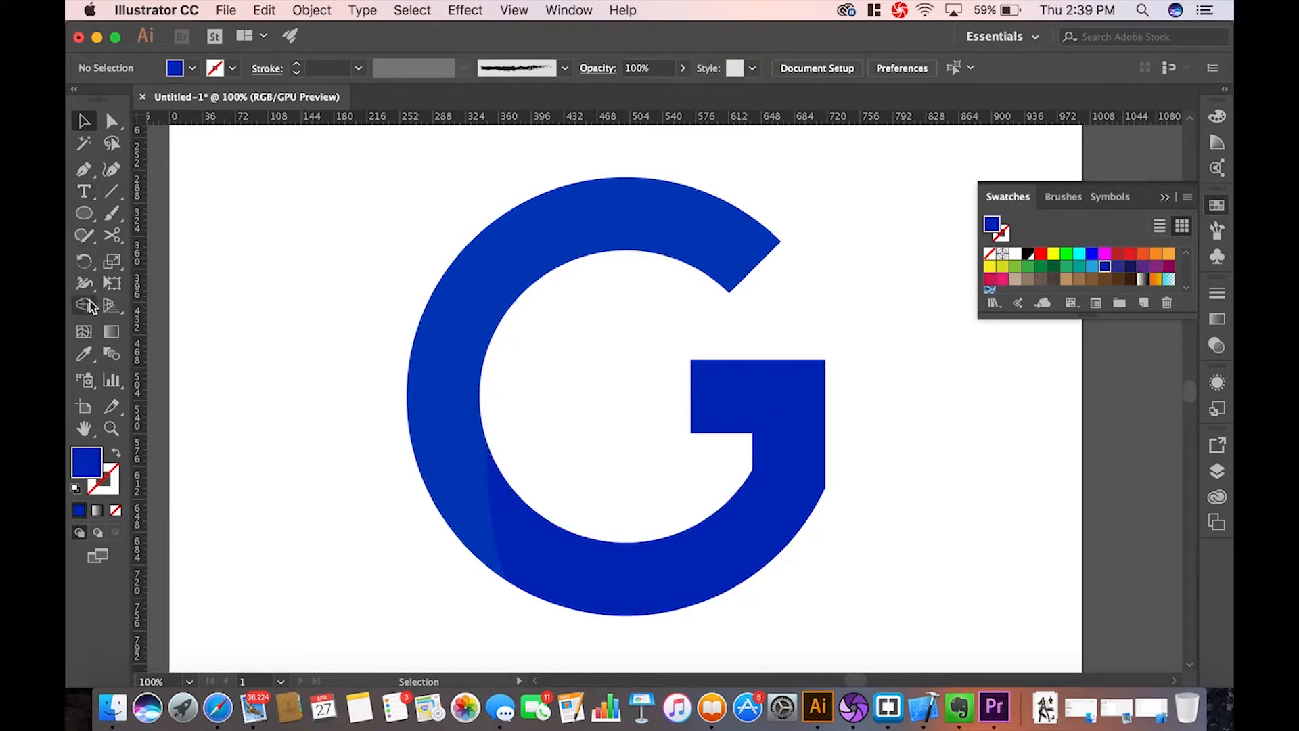
- Draw a Pen curve from the inner corner below the crossbar past the crossbar's upper outer corner, with a blue stroke and no fill
left_click(83, 169)
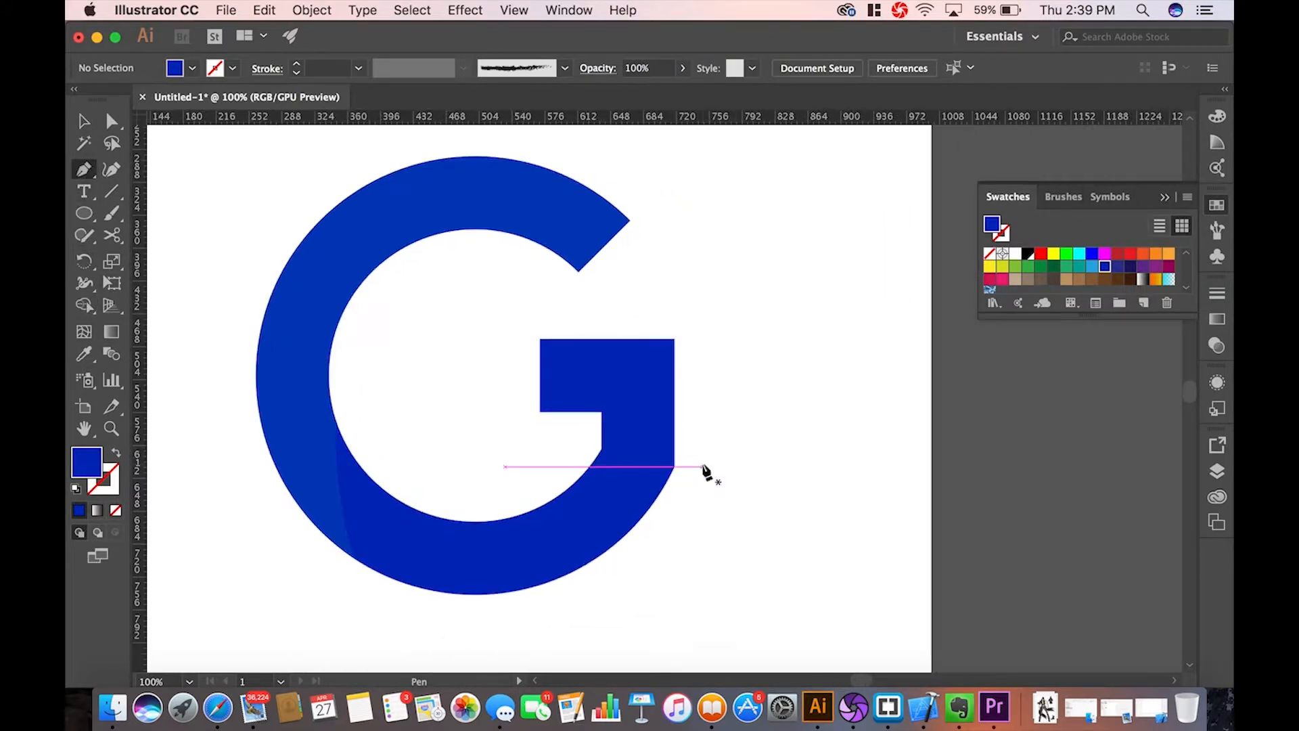
key("super+equal")
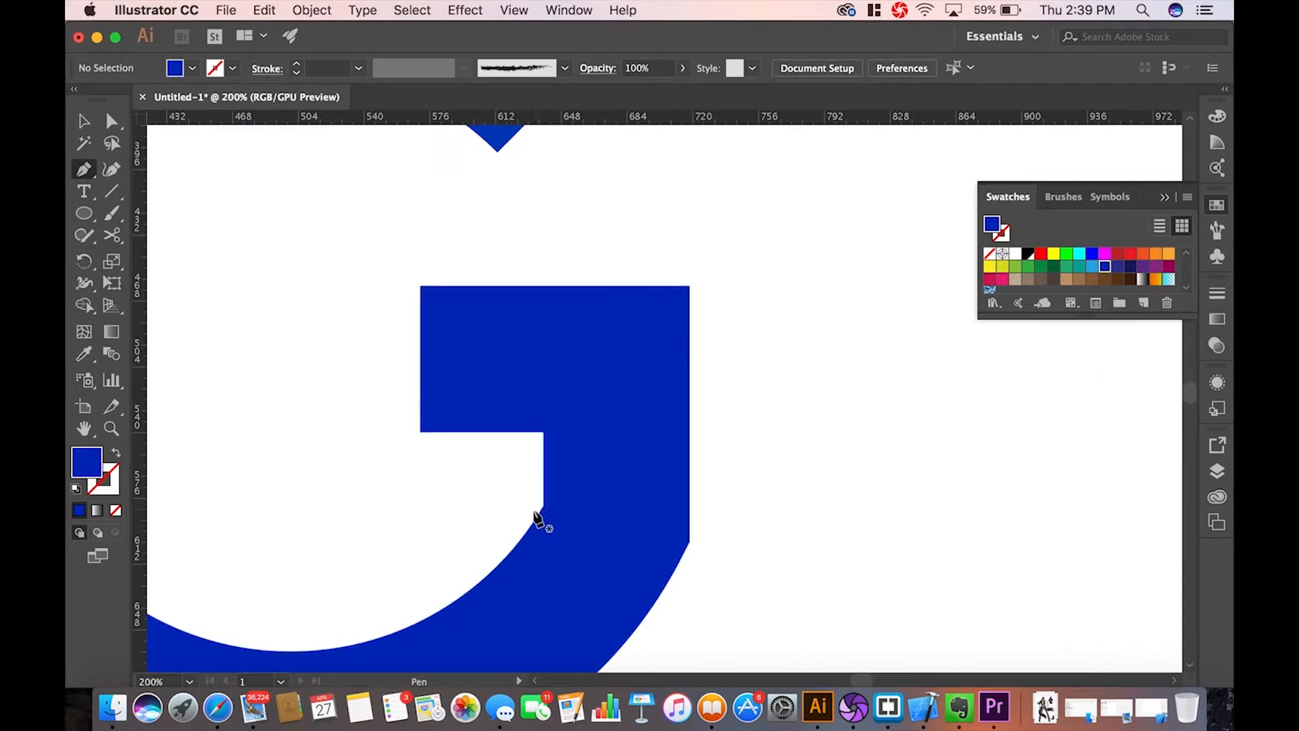
left_click(544, 505)
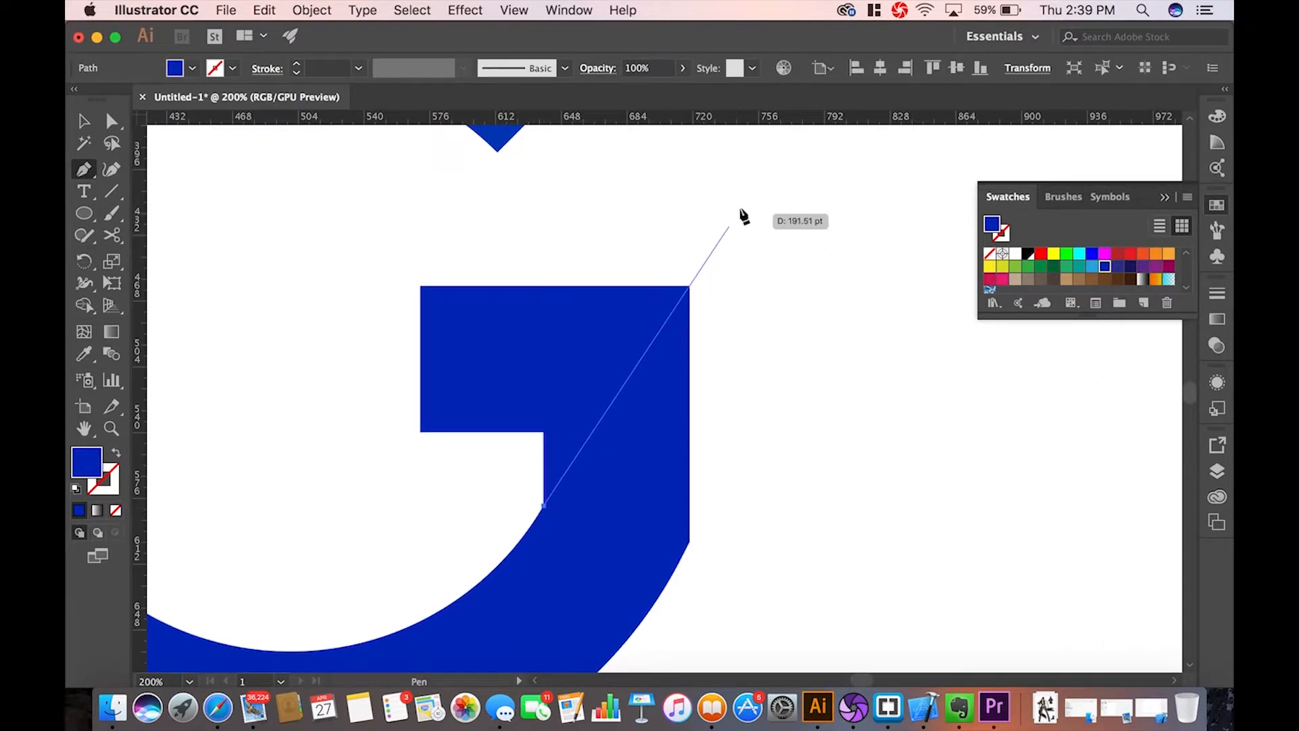
left_click_drag(738, 151, 695, 127)
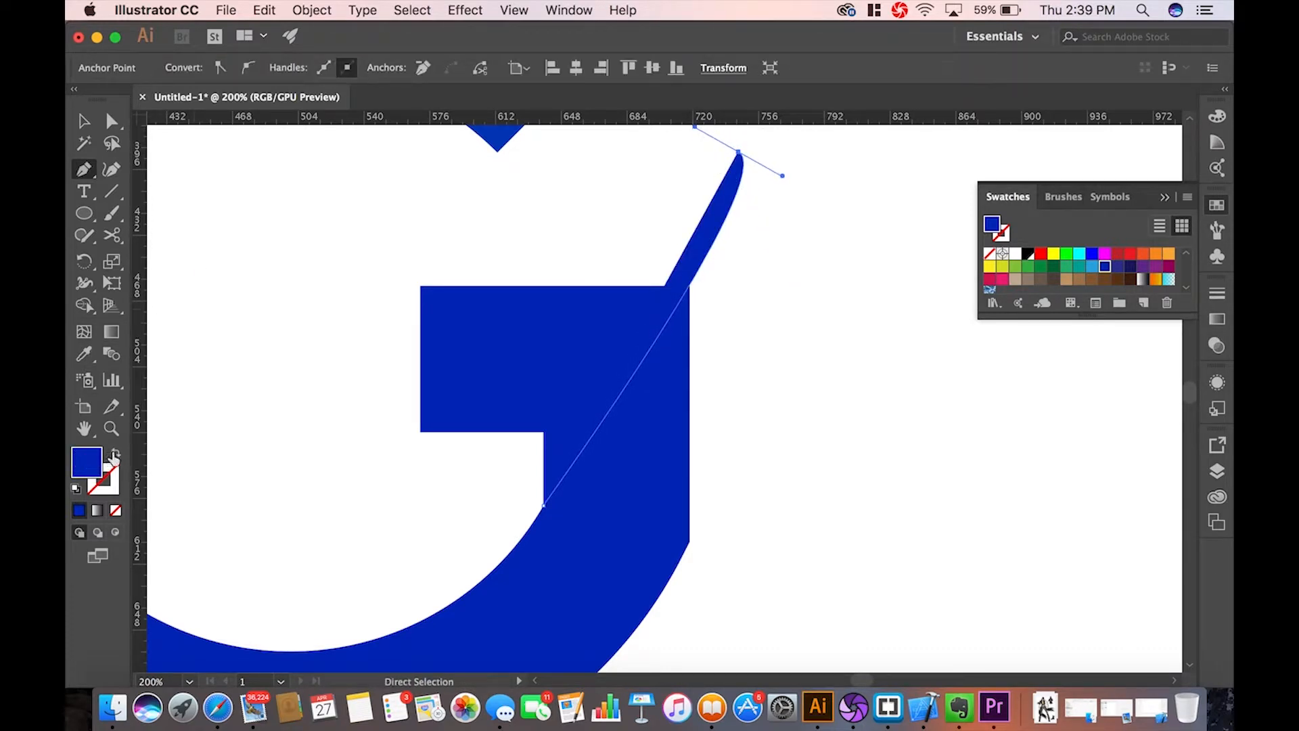
left_click(115, 453)
left_click(84, 122)
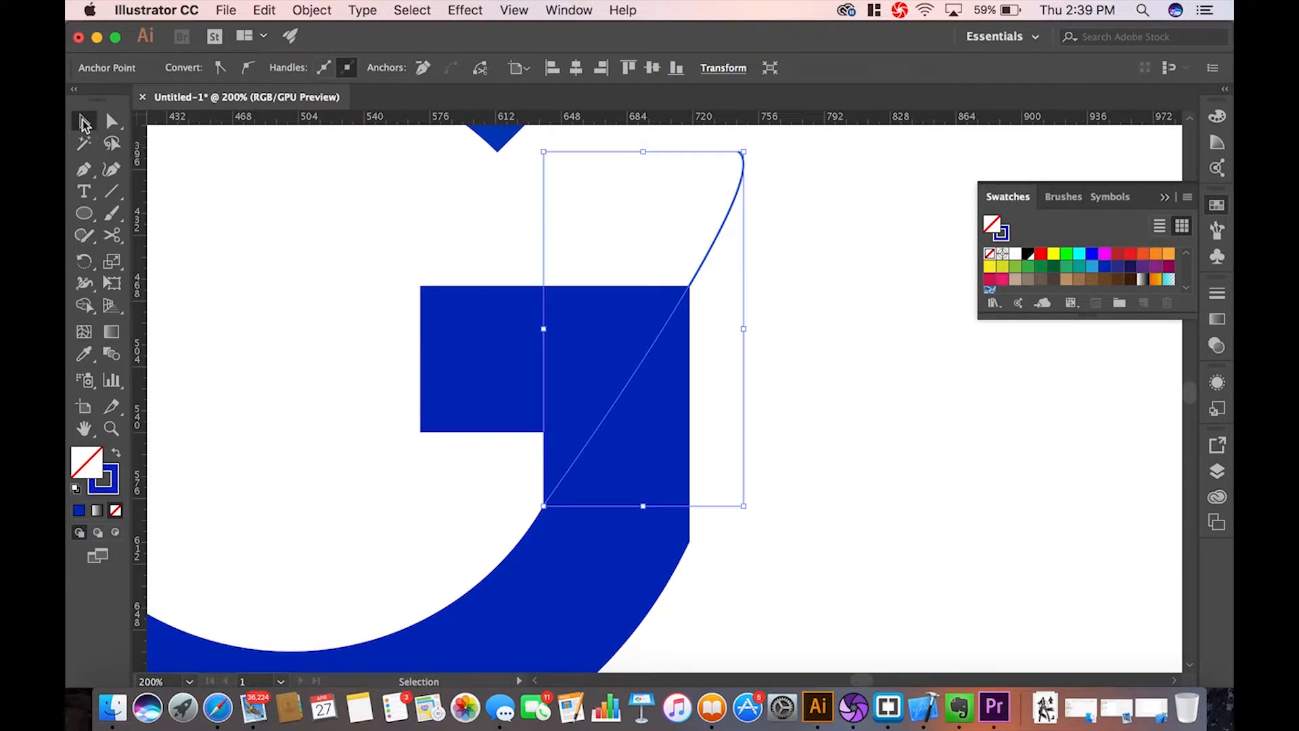
- Split the crossbar from the G's lower piece along the new curve with the Shape Builder tool
left_click(323, 370)
left_click_drag(350, 281, 807, 557)
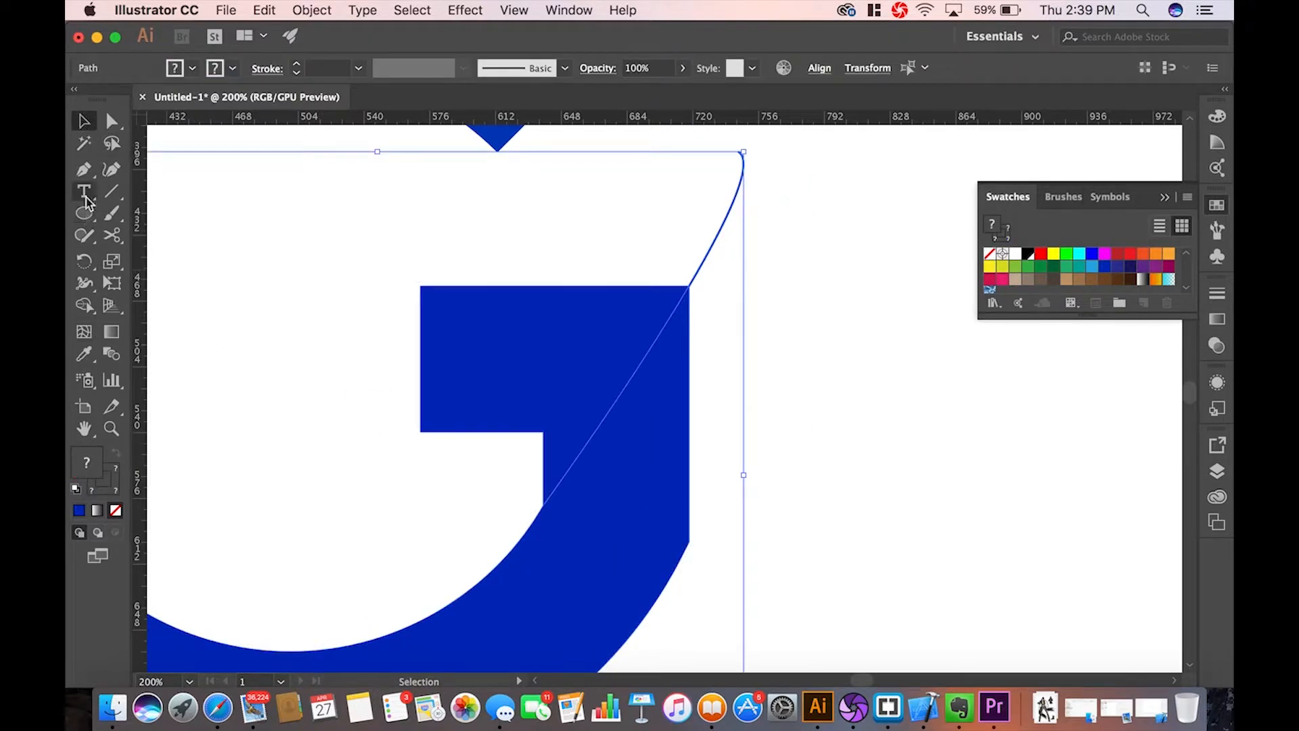
left_click(84, 306)
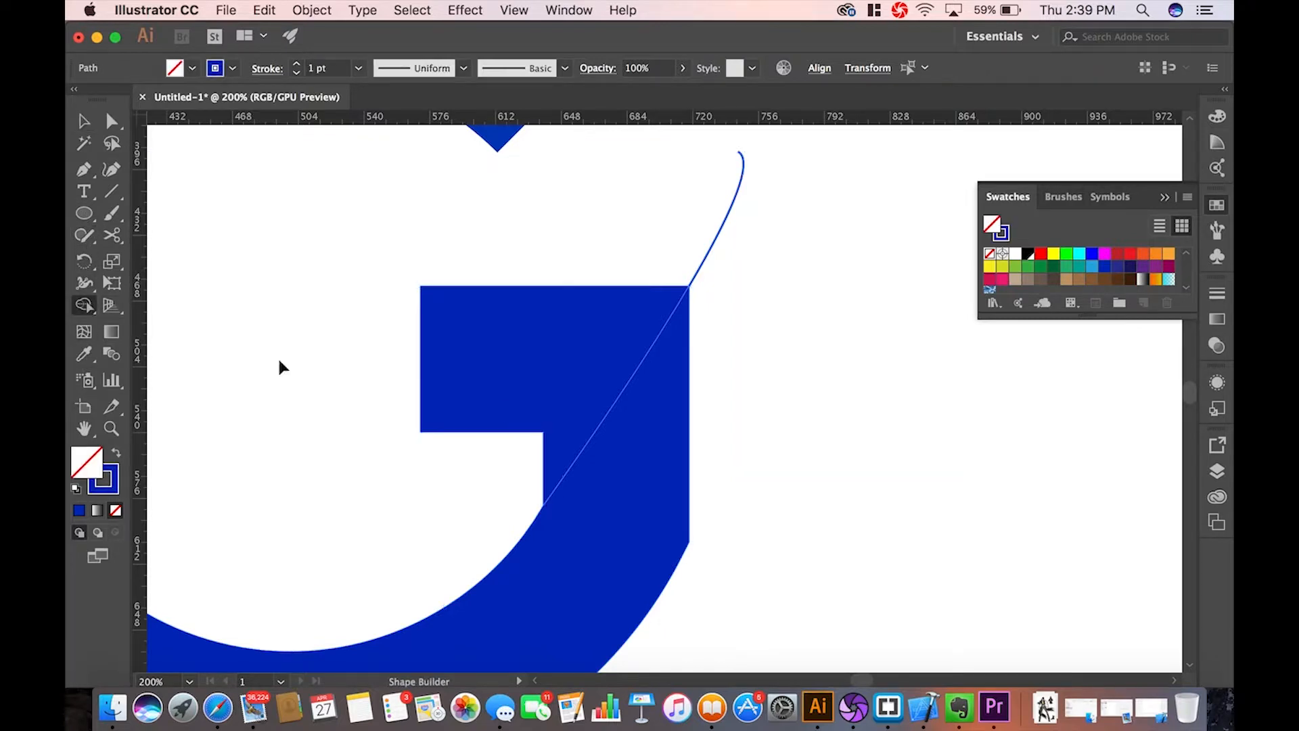
left_click(567, 415)
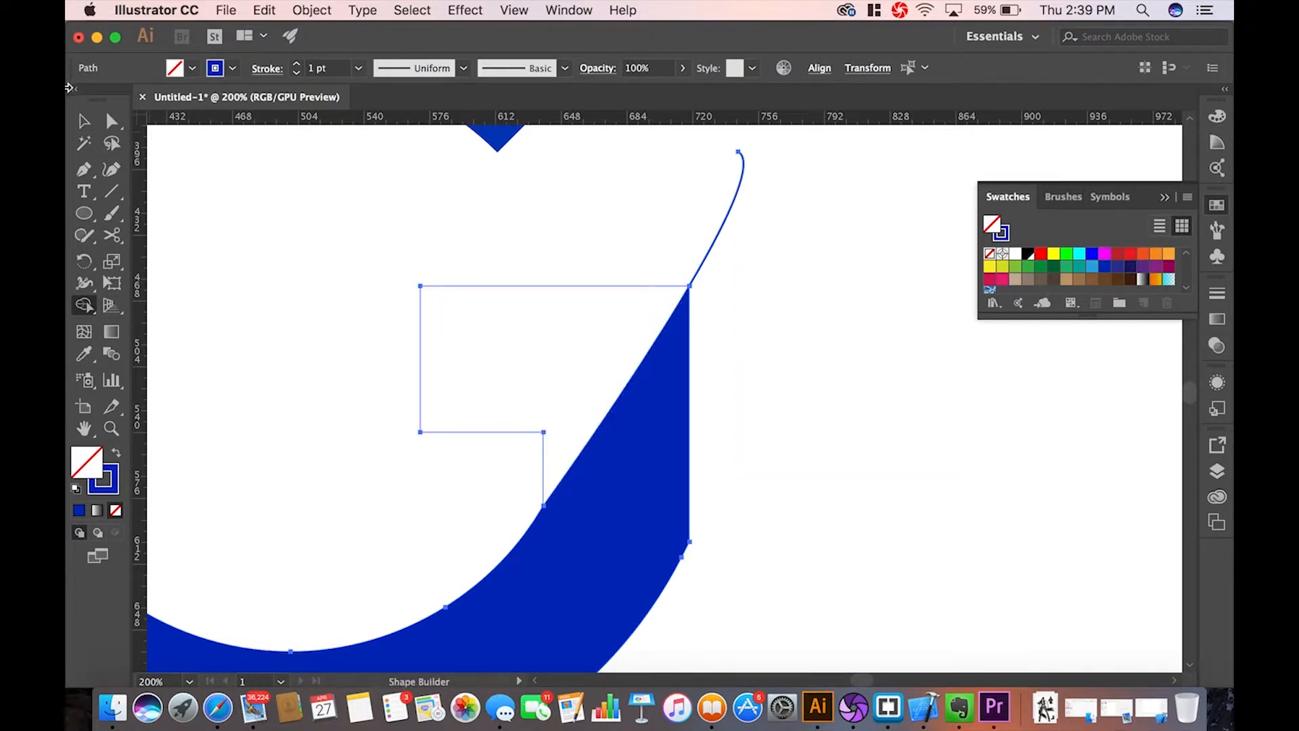
- Delete the leftover part of the curve that sticks out above the crossbar's outer corner
left_click(84, 121)
left_click(826, 306)
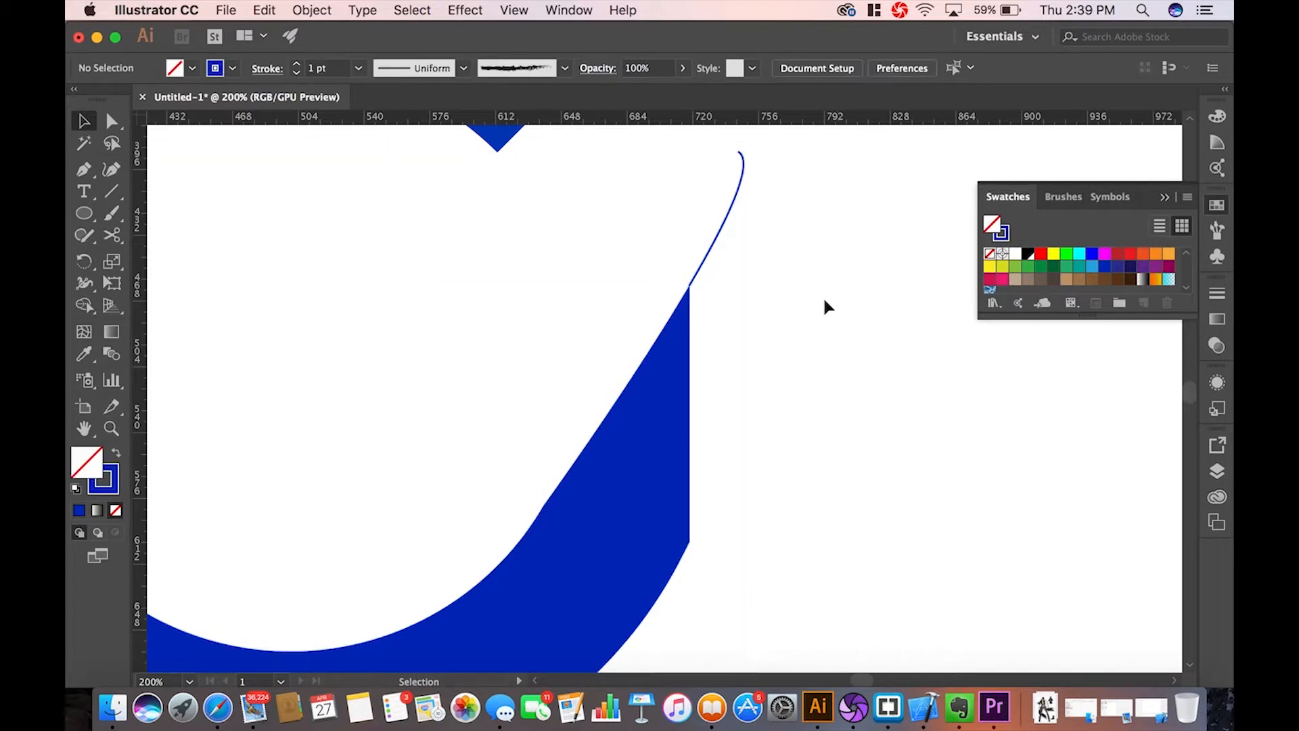
left_click(723, 240)
key("Delete")
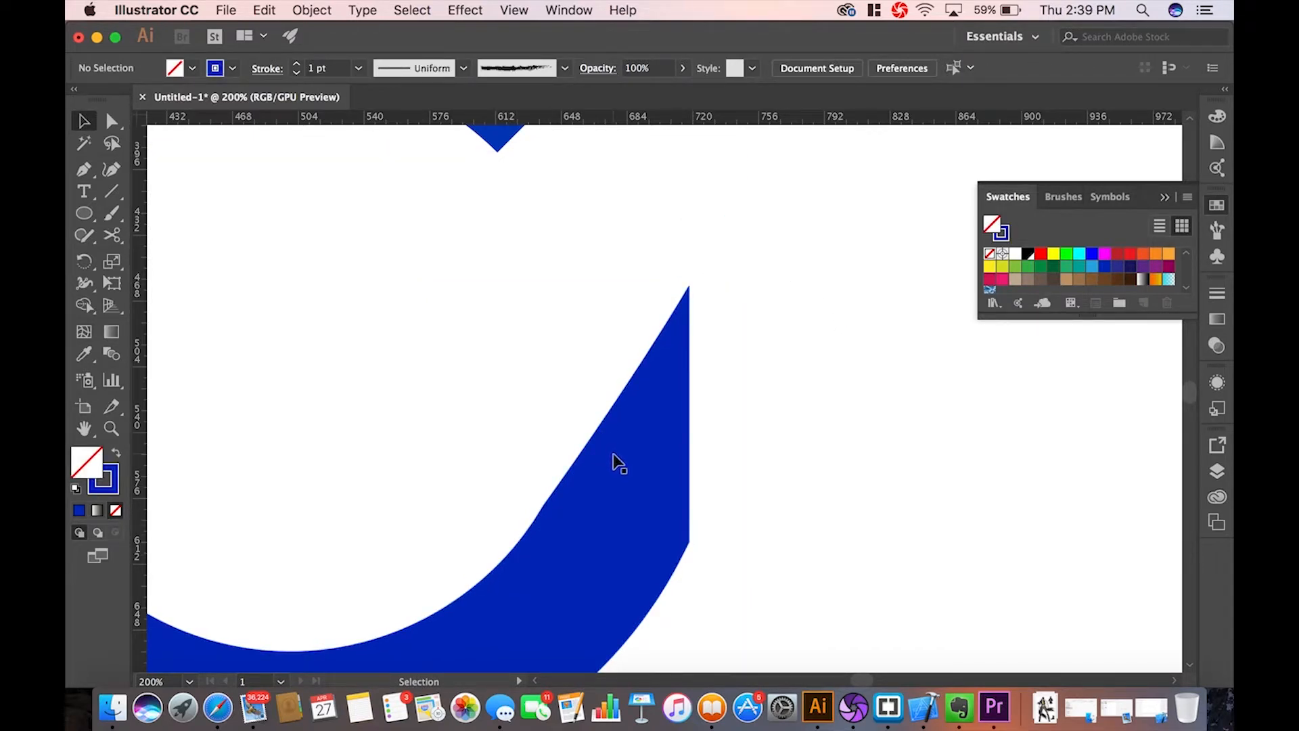
- Cut the unfilled crossbar piece, paste it back in place and fill it with dark blue
left_click(624, 290)
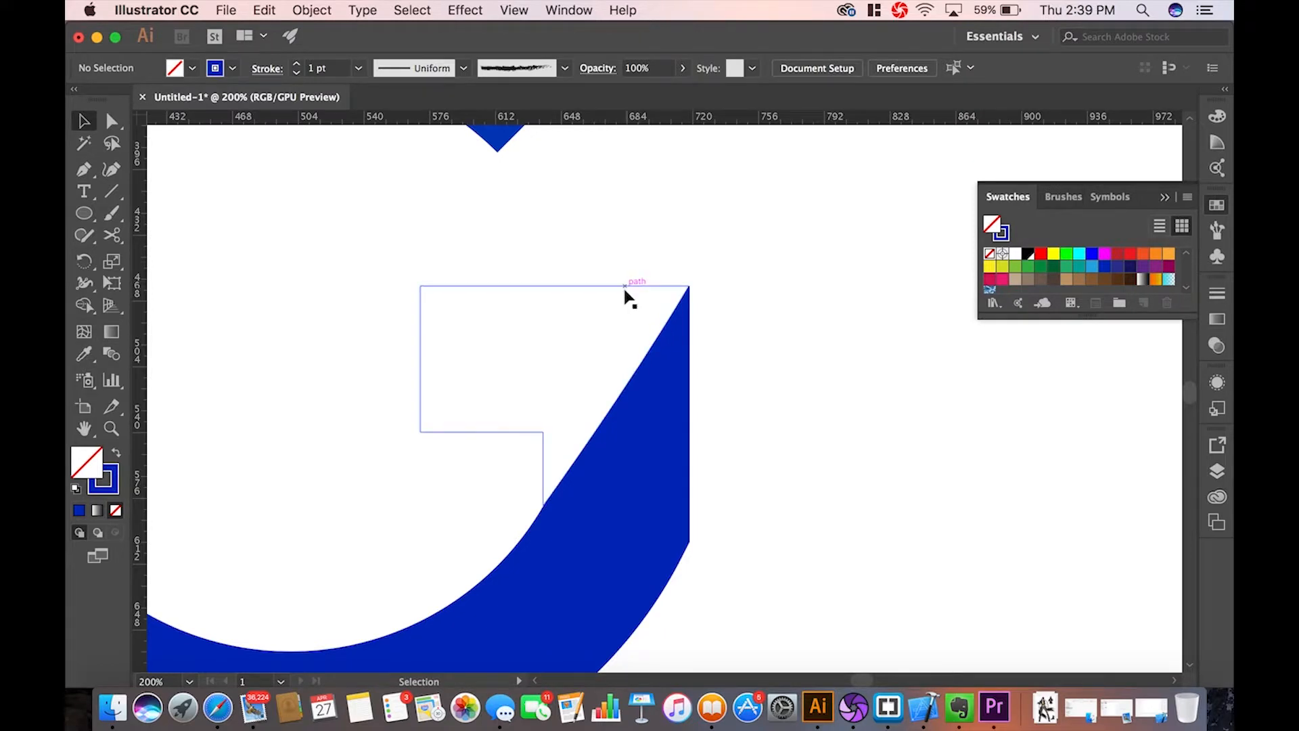
left_click(378, 387)
key("a")
left_click(264, 9)
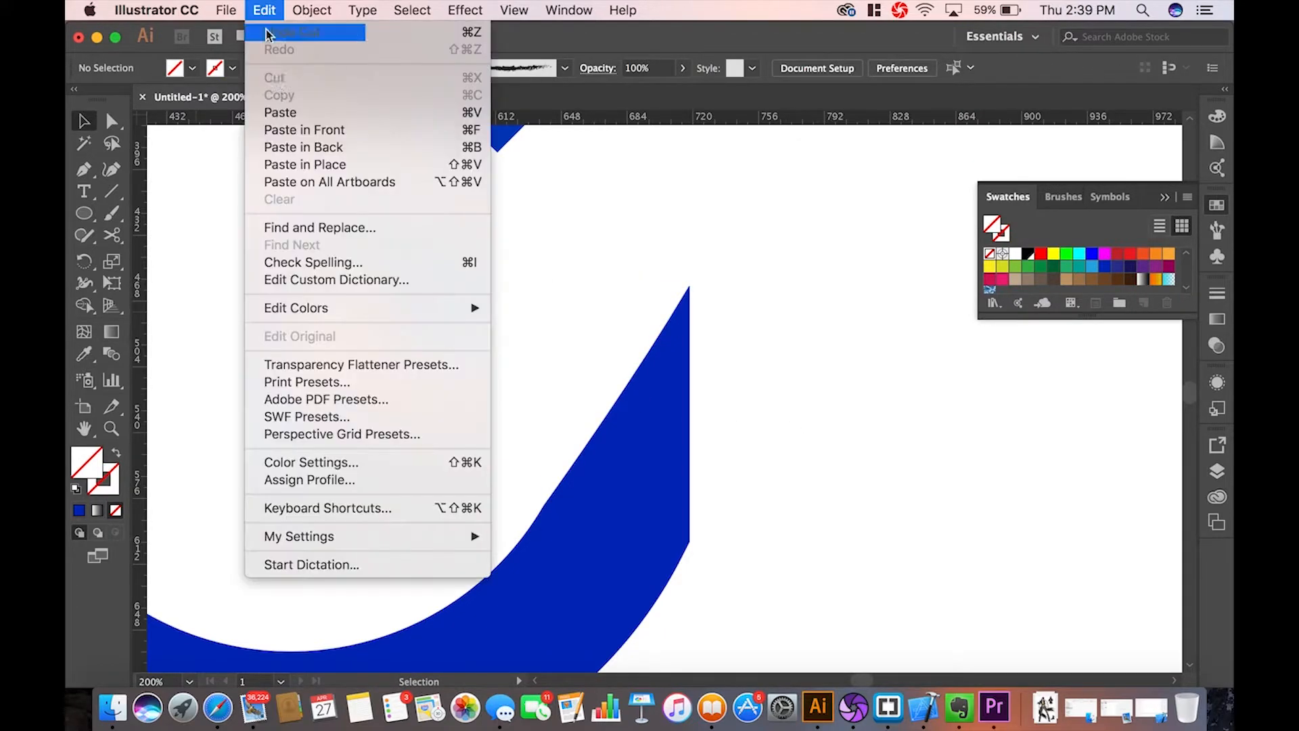
left_click(321, 166)
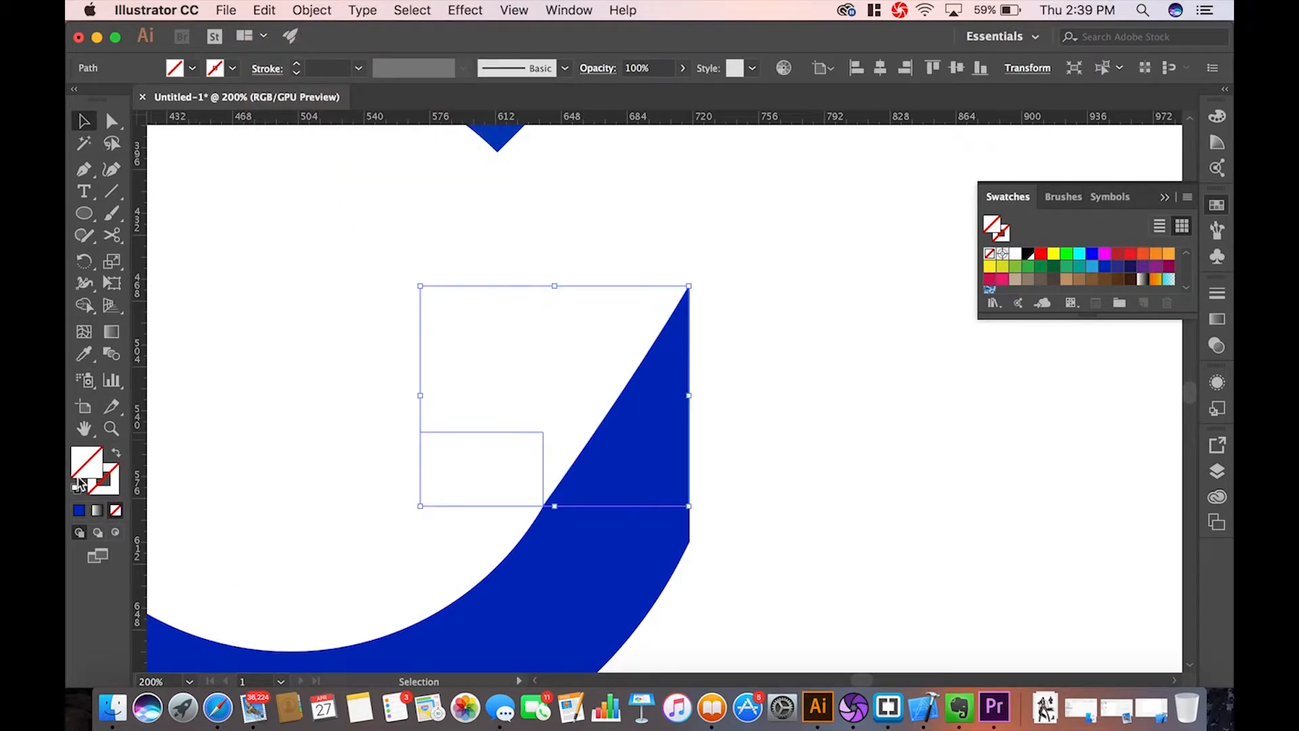
left_click(79, 511)
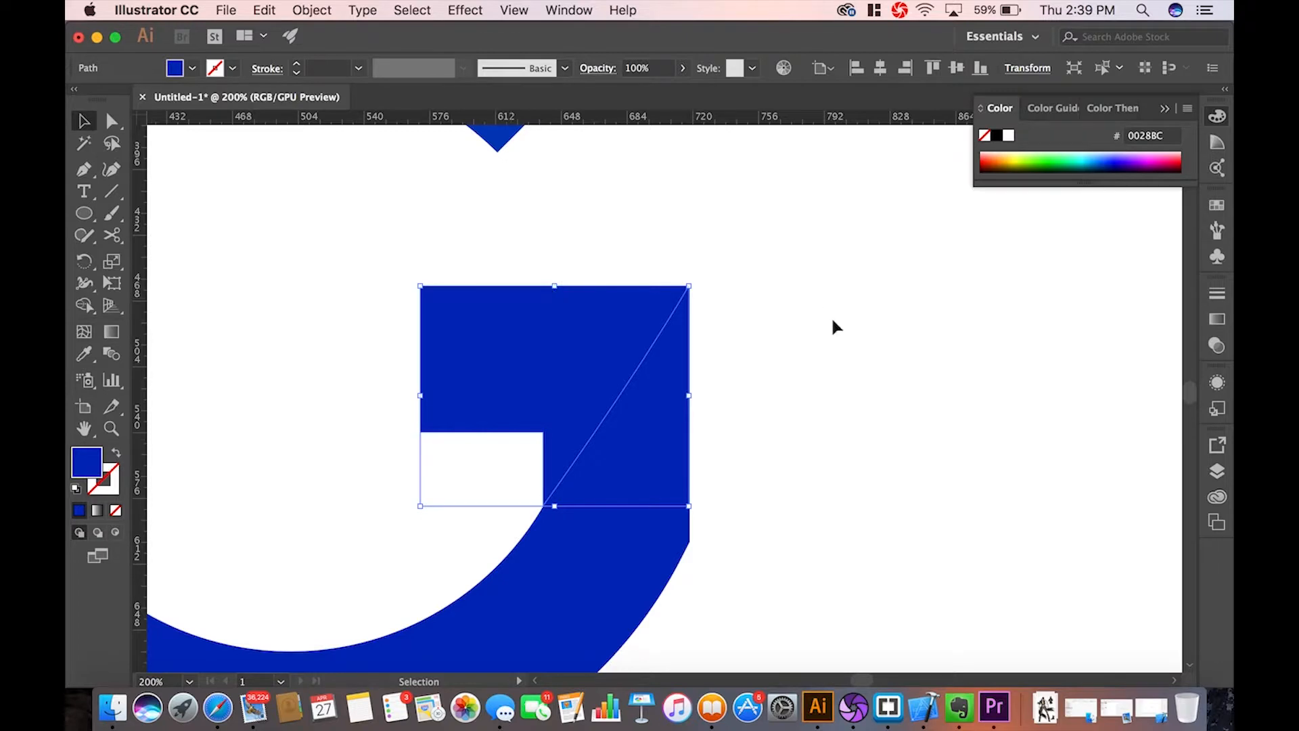
left_click(842, 360)
- Match the arc piece's fill to the arc of the finished reference G beside the artboard using the Eyedropper
key("super+equal")
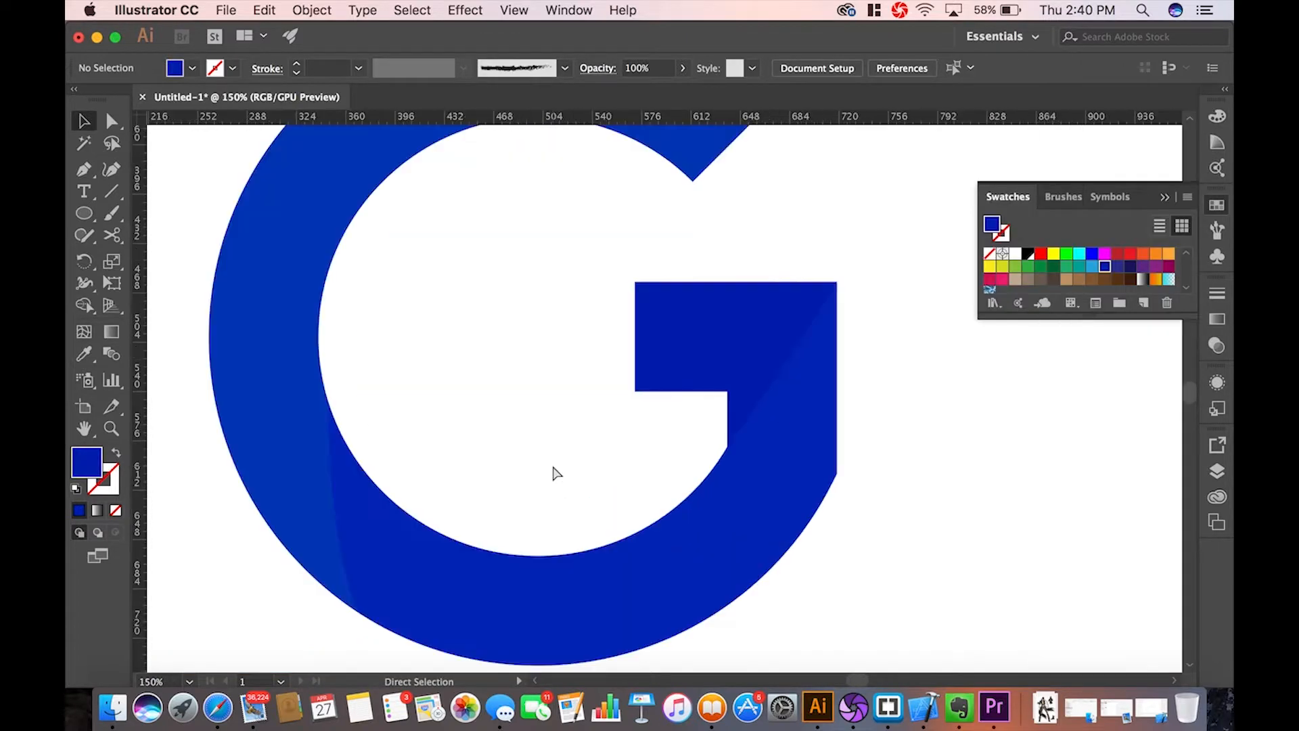
key("super+minus")
key("super+minus")
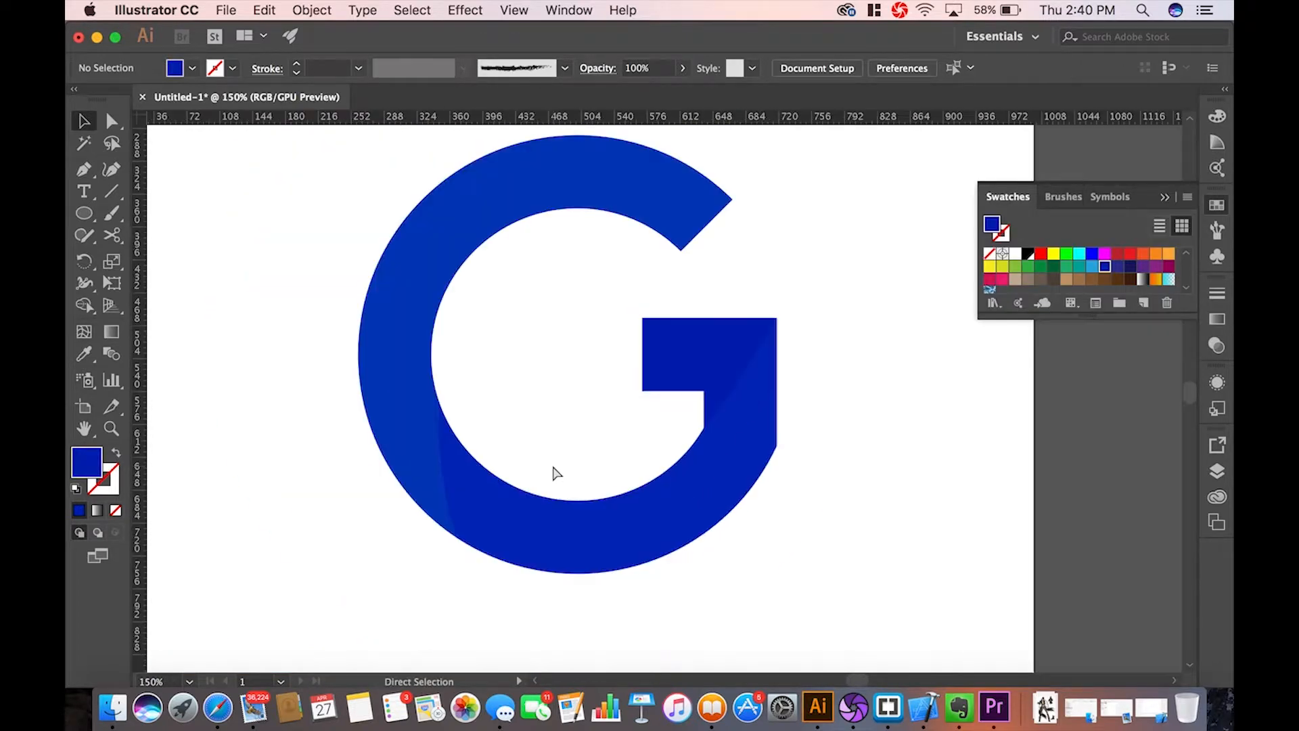
scroll(553, 474, "left", 5)
key("v")
left_click(654, 415)
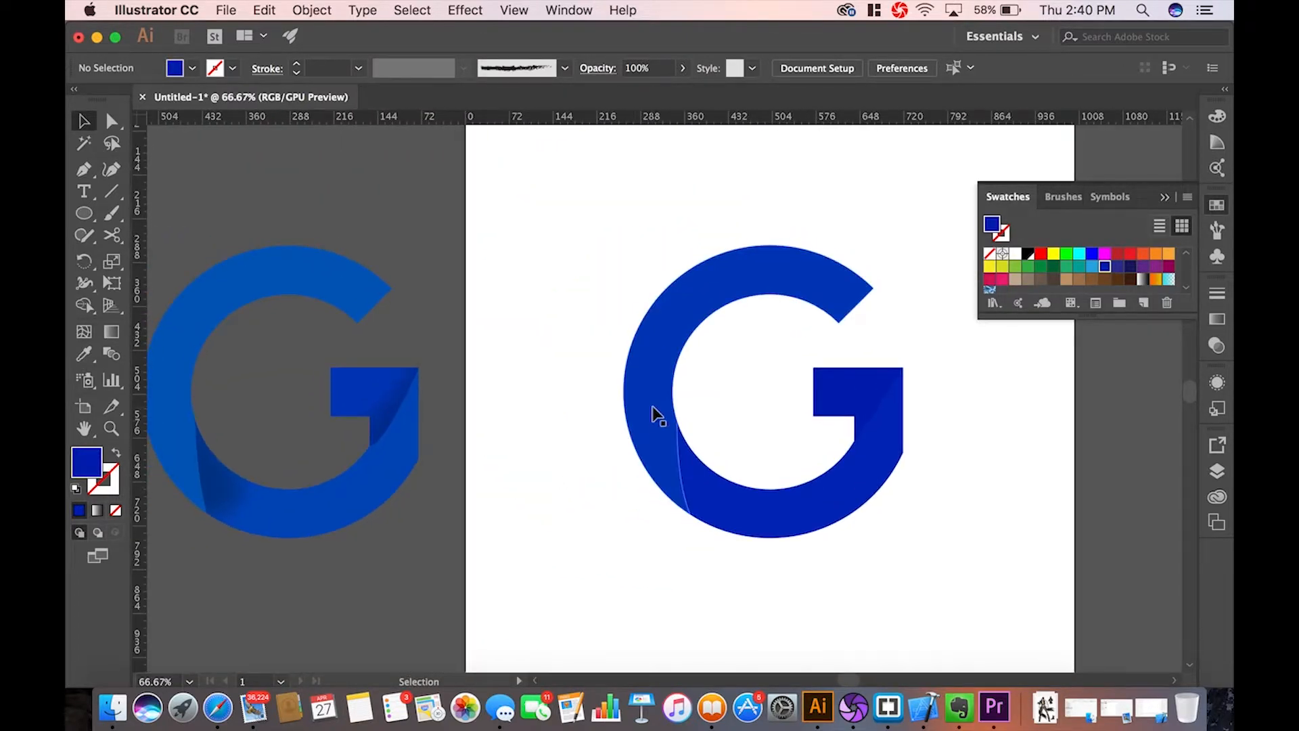
scroll(603, 432, "left", 3)
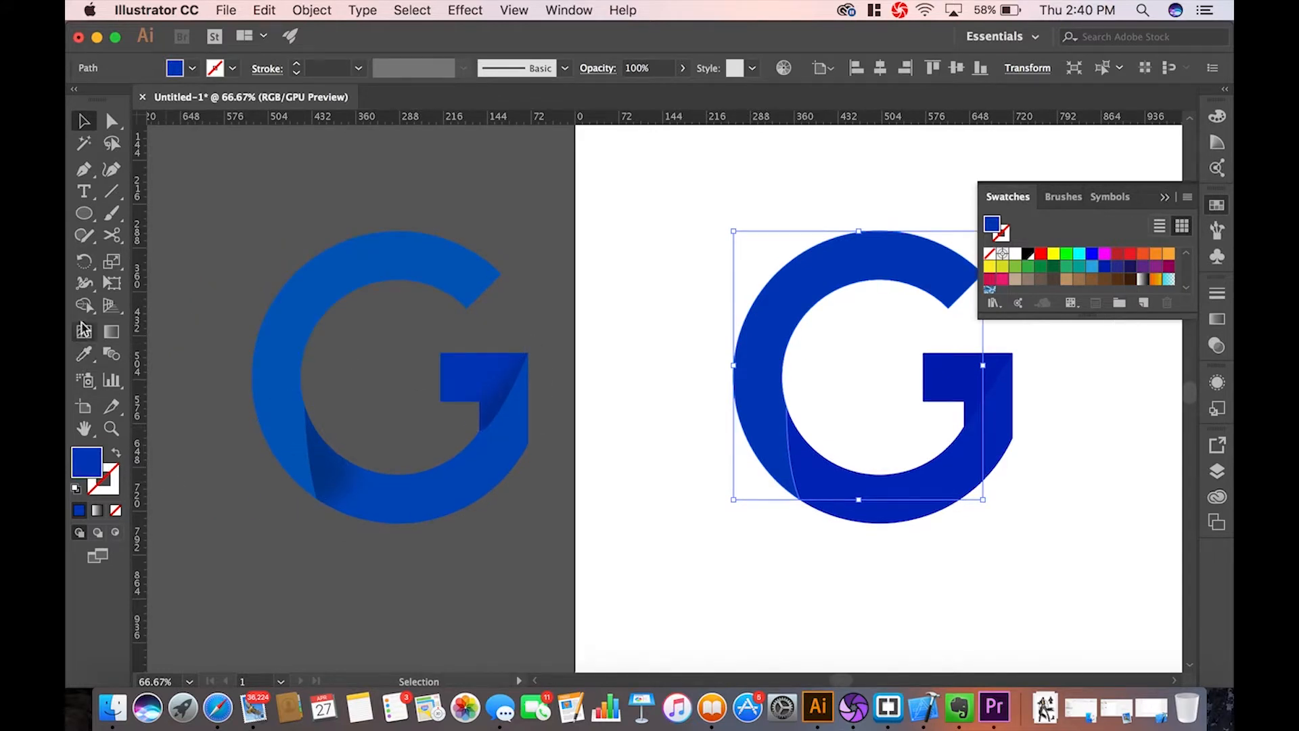
left_click(85, 351)
left_click(284, 351)
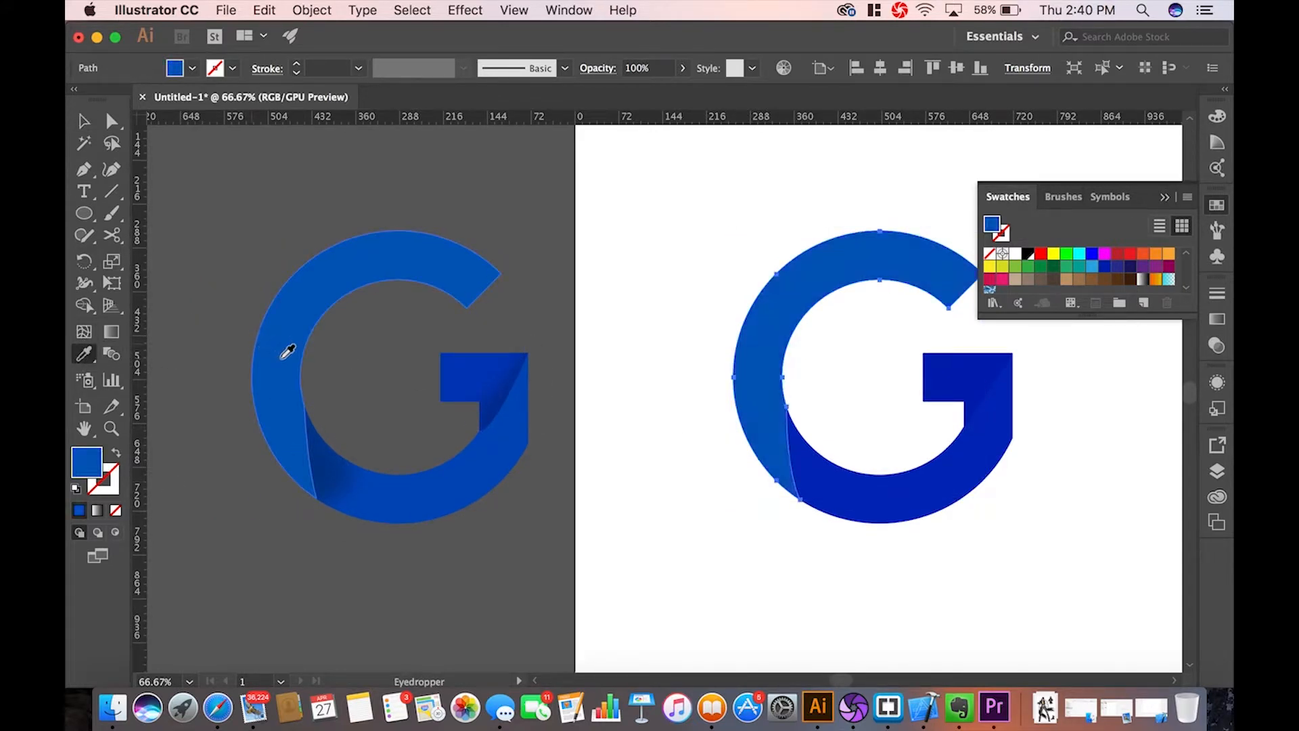
- Match the lower piece's fill to the lower curve of the reference G using the Eyedropper
scroll(474, 379, "right", 1)
scroll(555, 399, "right", 4)
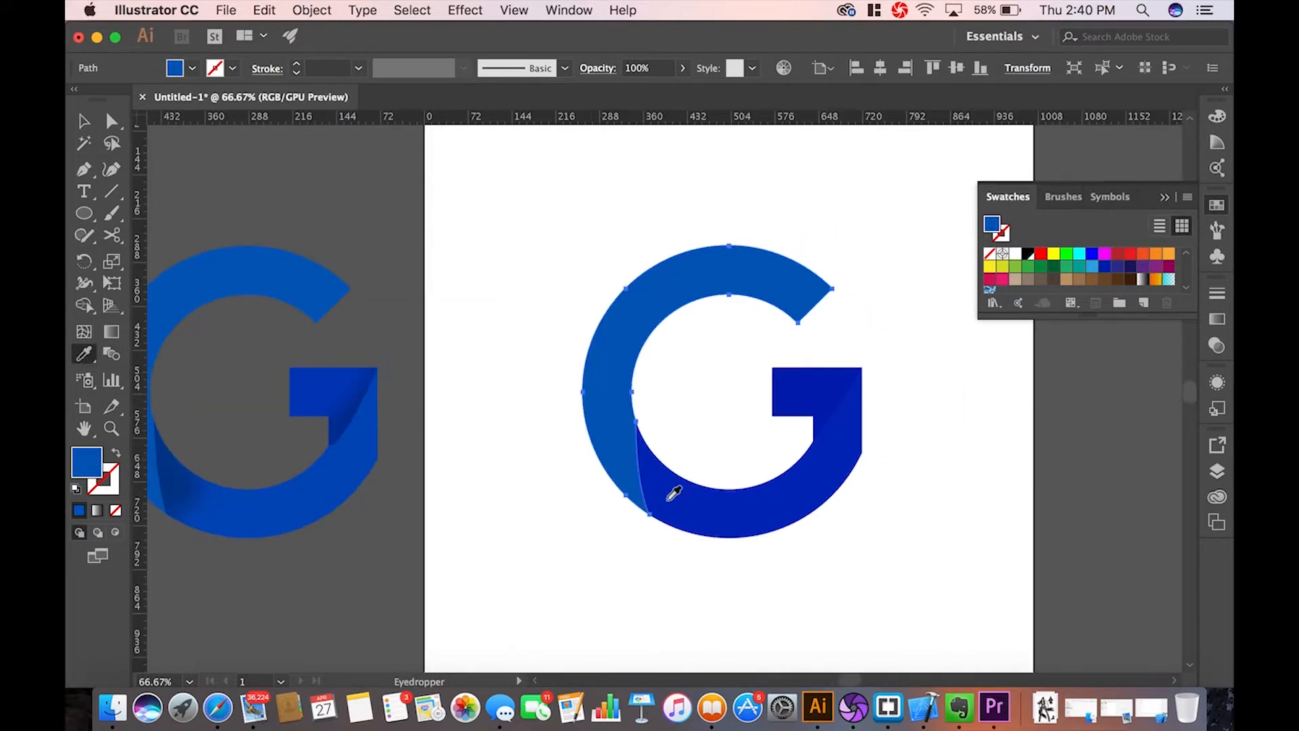
left_click(84, 120)
left_click(753, 533)
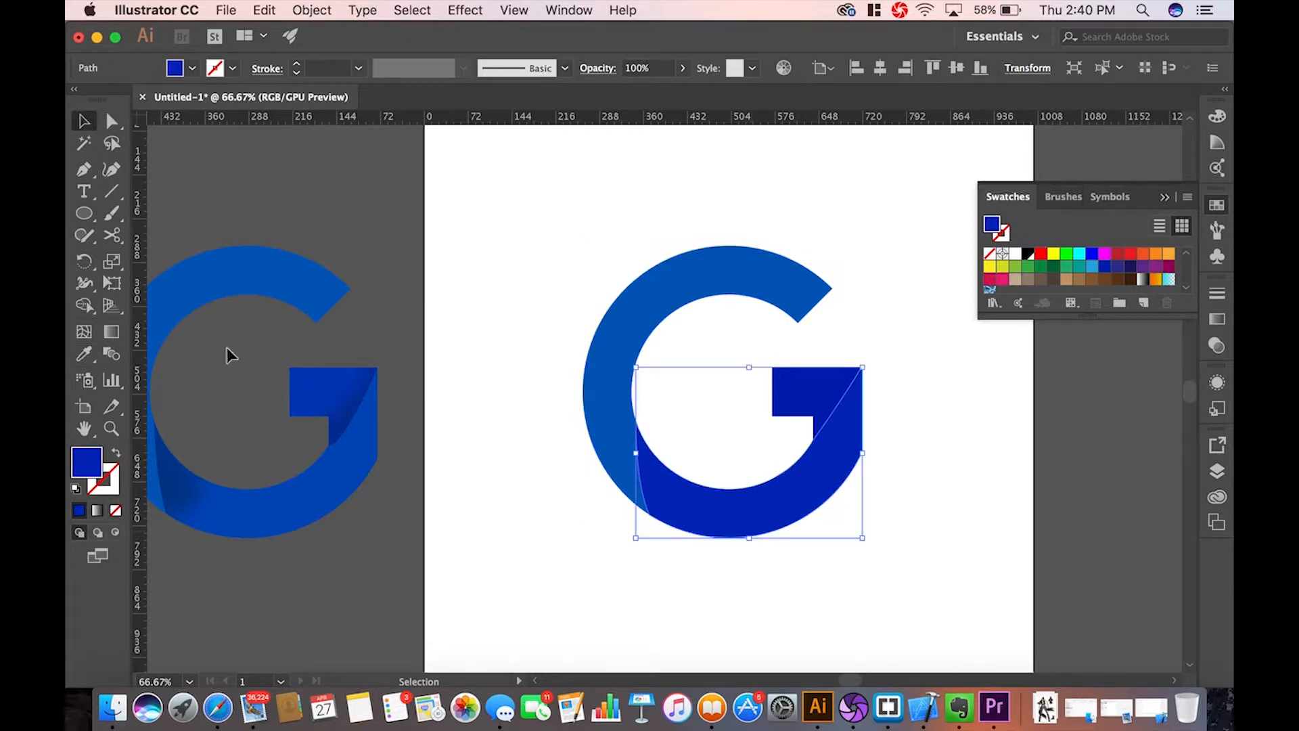
left_click(84, 354)
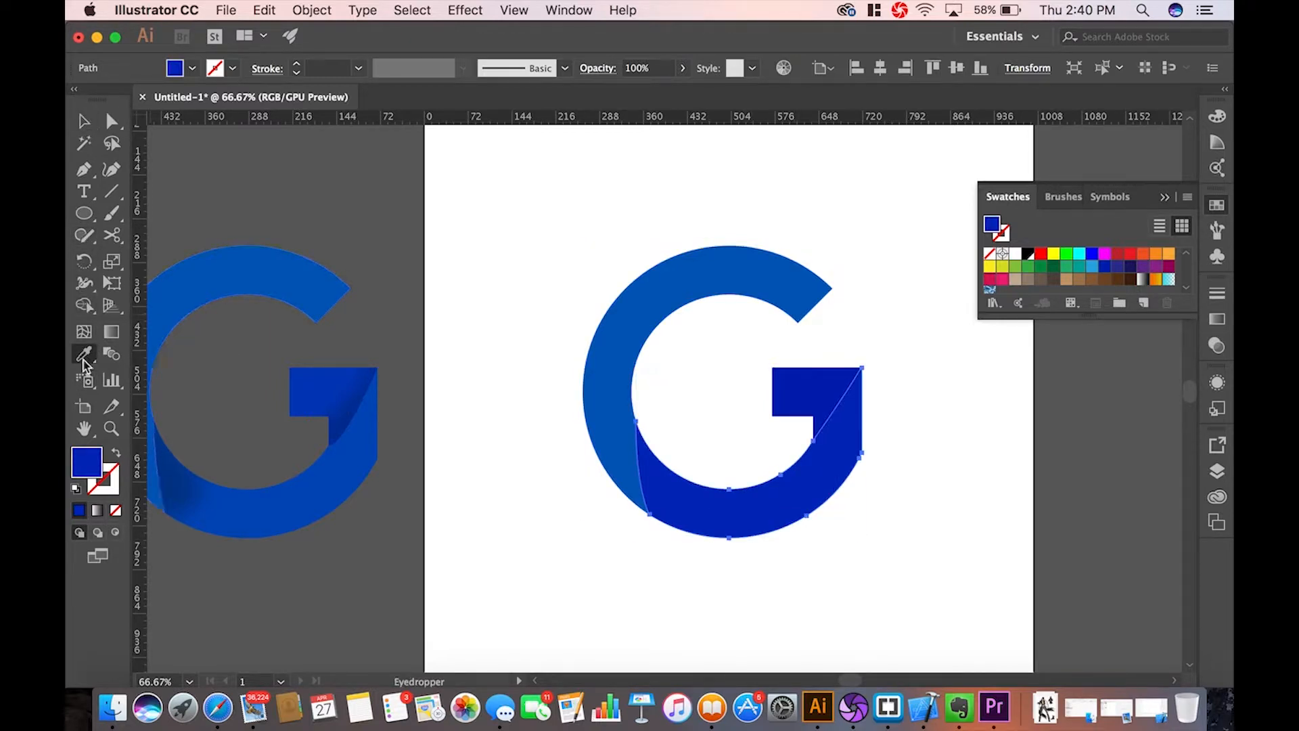
left_click(262, 511)
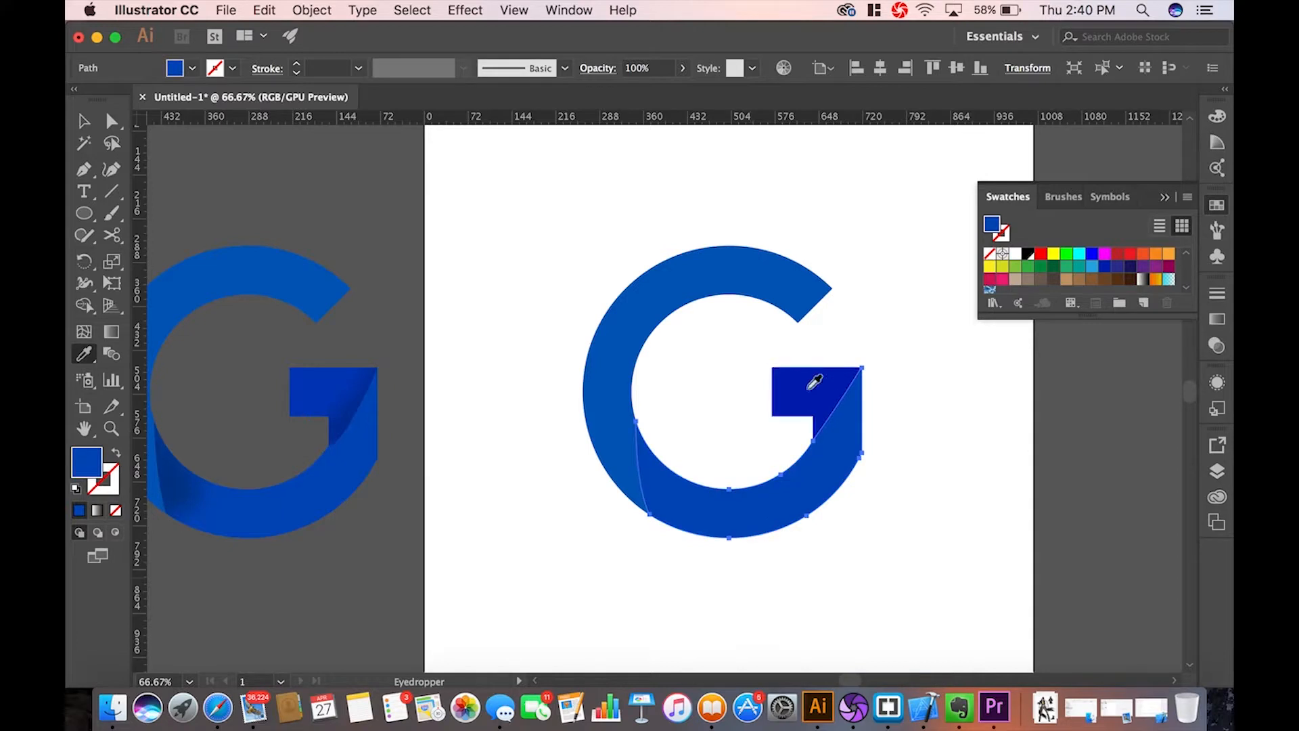
- Match the crossbar piece's fill to the reference G's crossbar using the Eyedropper
left_click(85, 120)
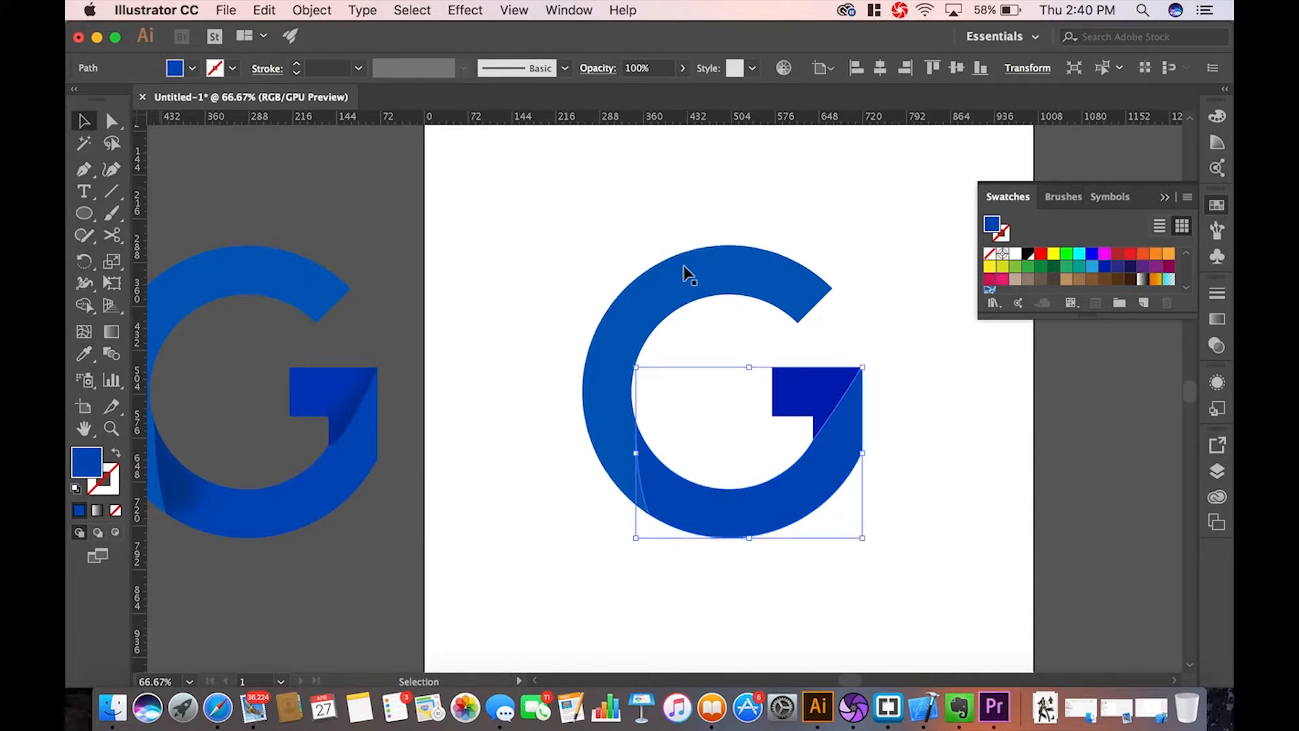
left_click(821, 388)
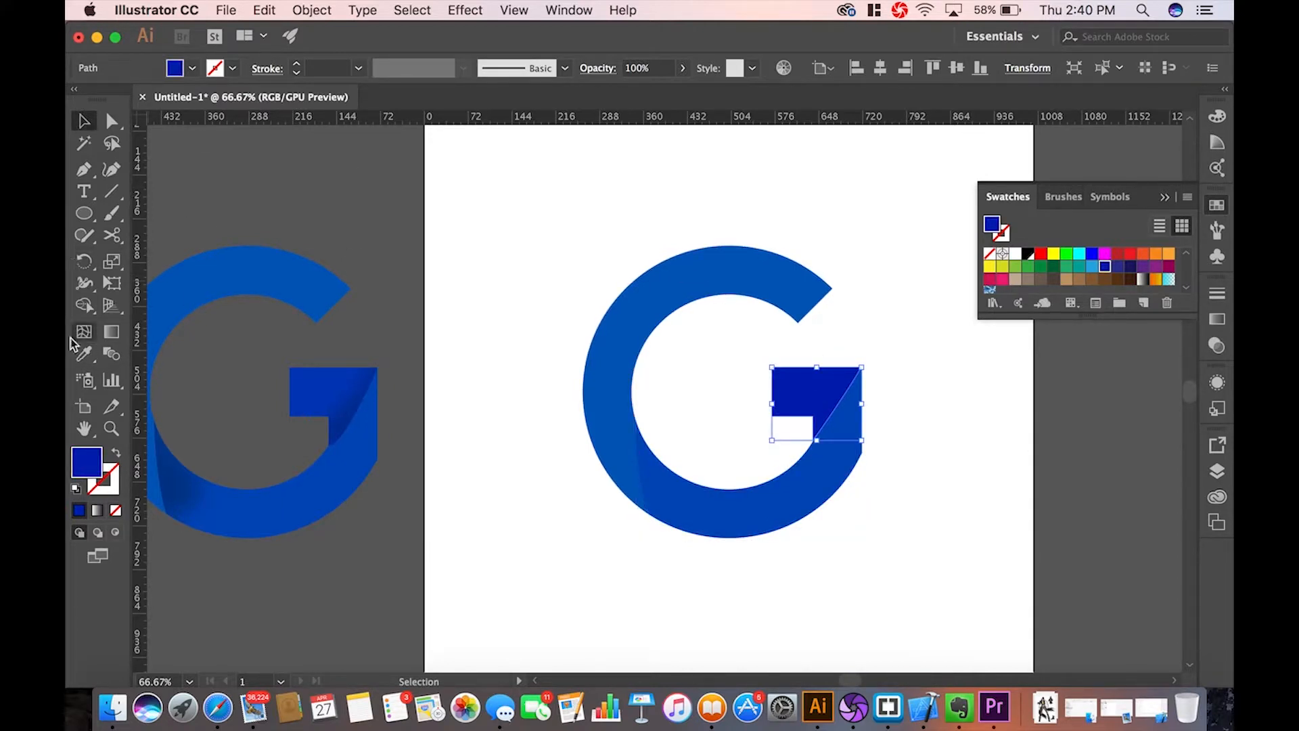
left_click(84, 353)
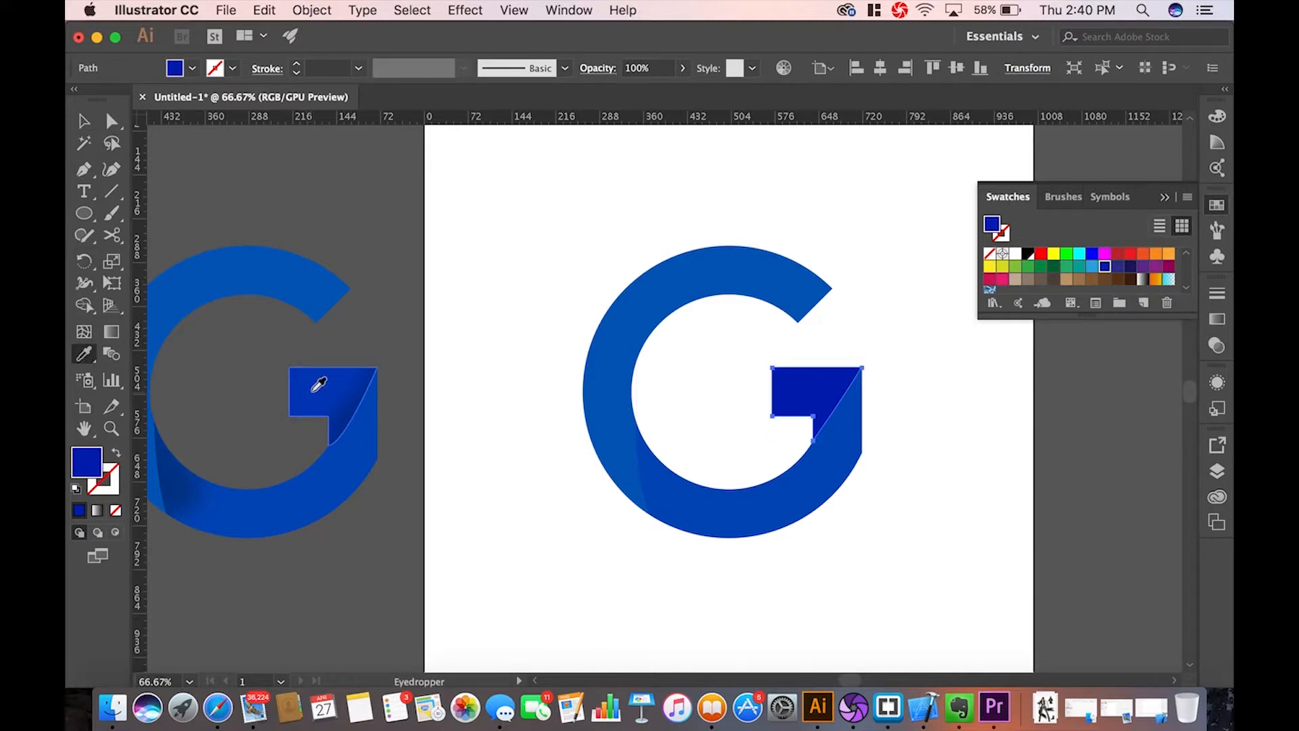
left_click(312, 392)
key("v")
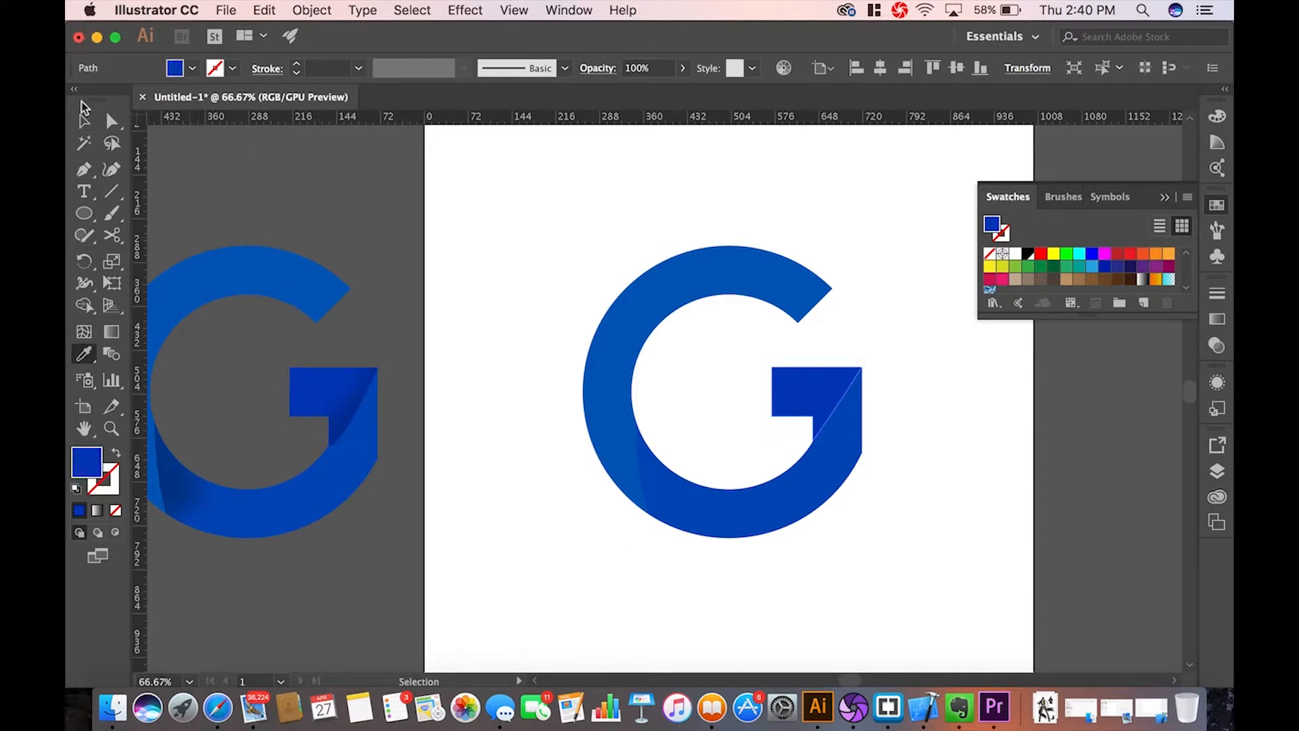
- Draw a circle on the artboard beside the lower-left curve of the G
left_click(84, 119)
left_click(627, 628)
scroll(626, 628, "right", 3)
key("super+equal")
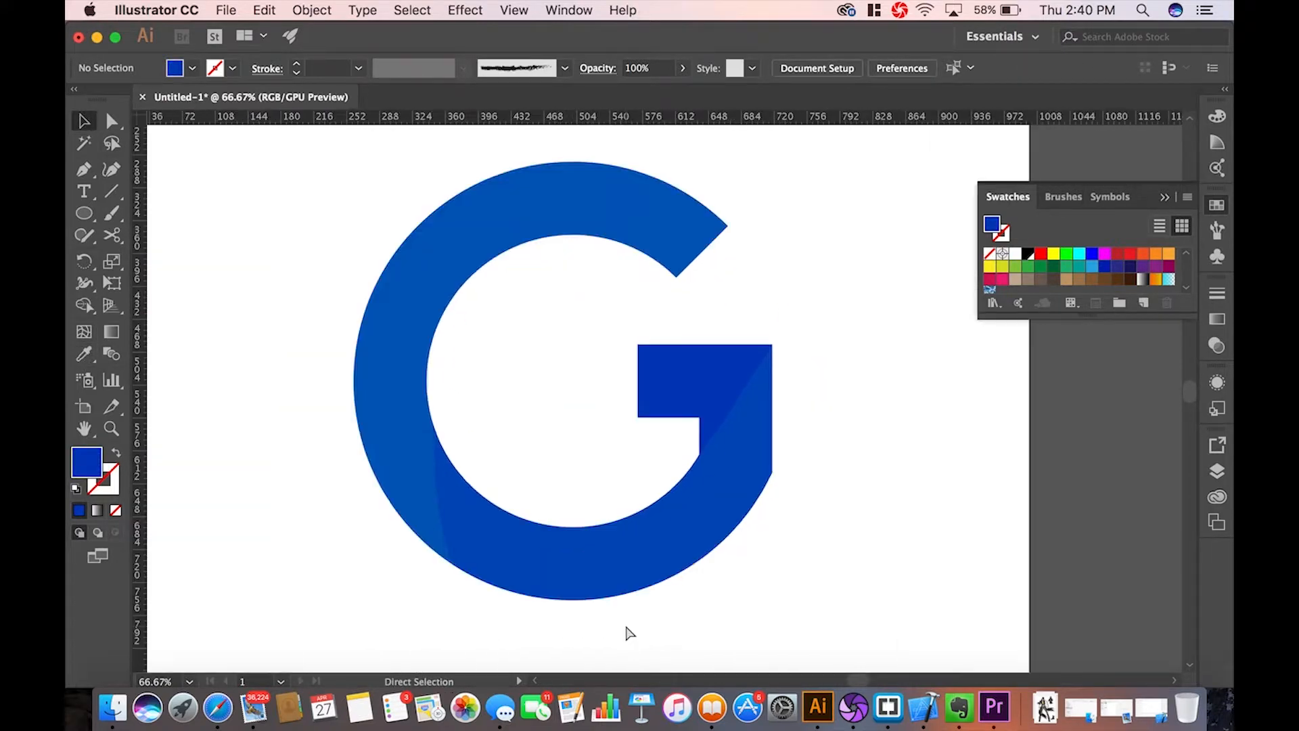
scroll(627, 626, "left", 2)
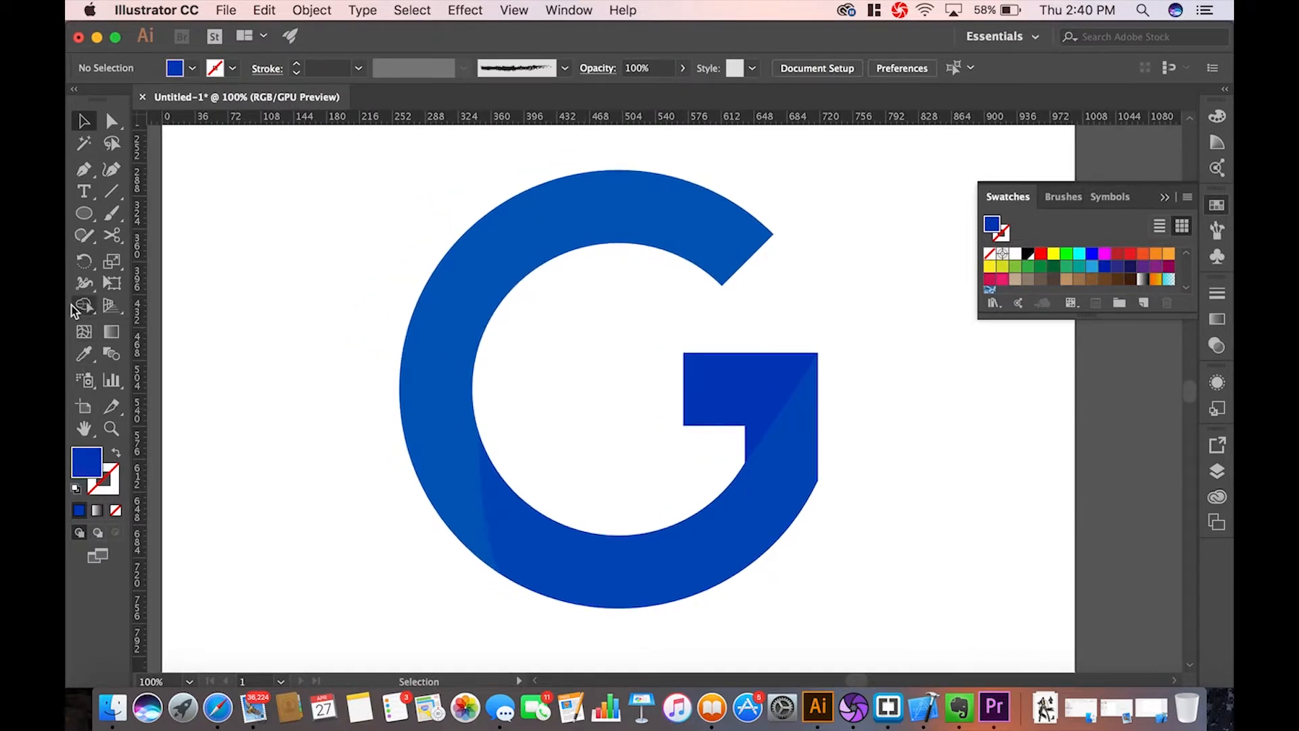
left_click(84, 214)
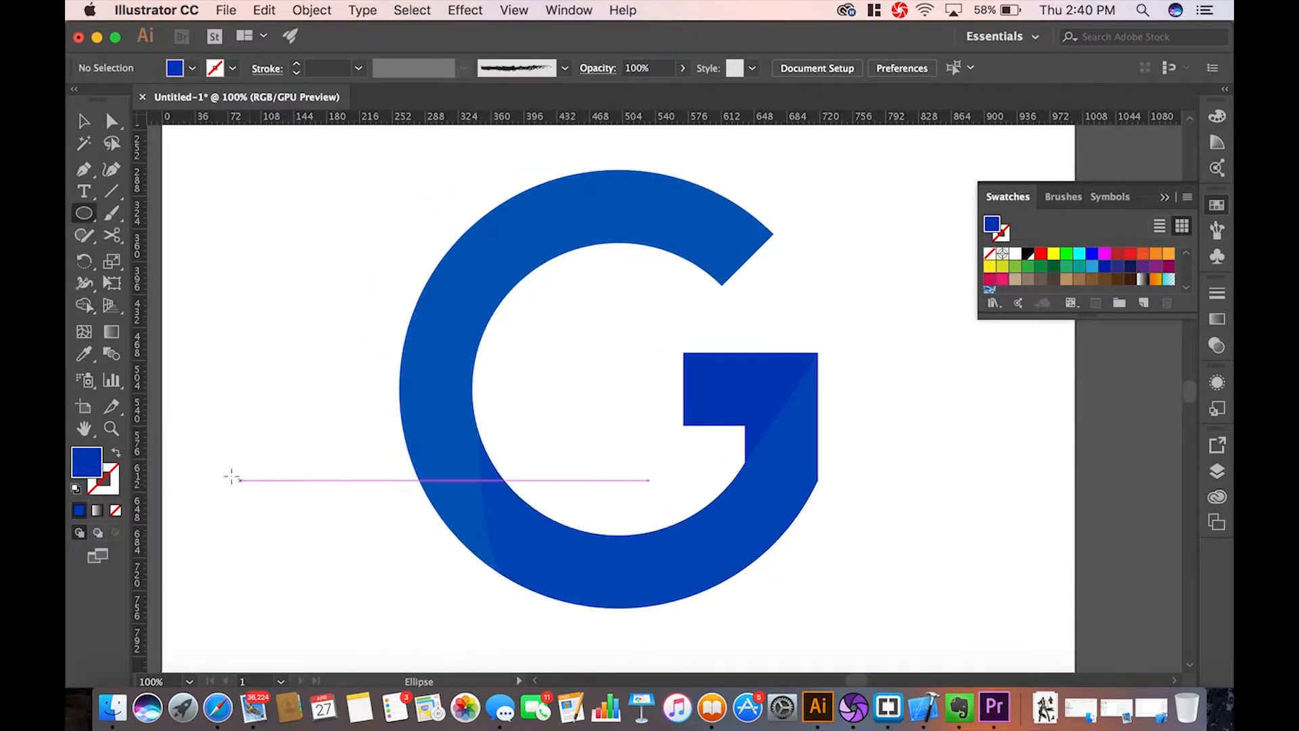
left_click_drag(212, 456, 343, 564)
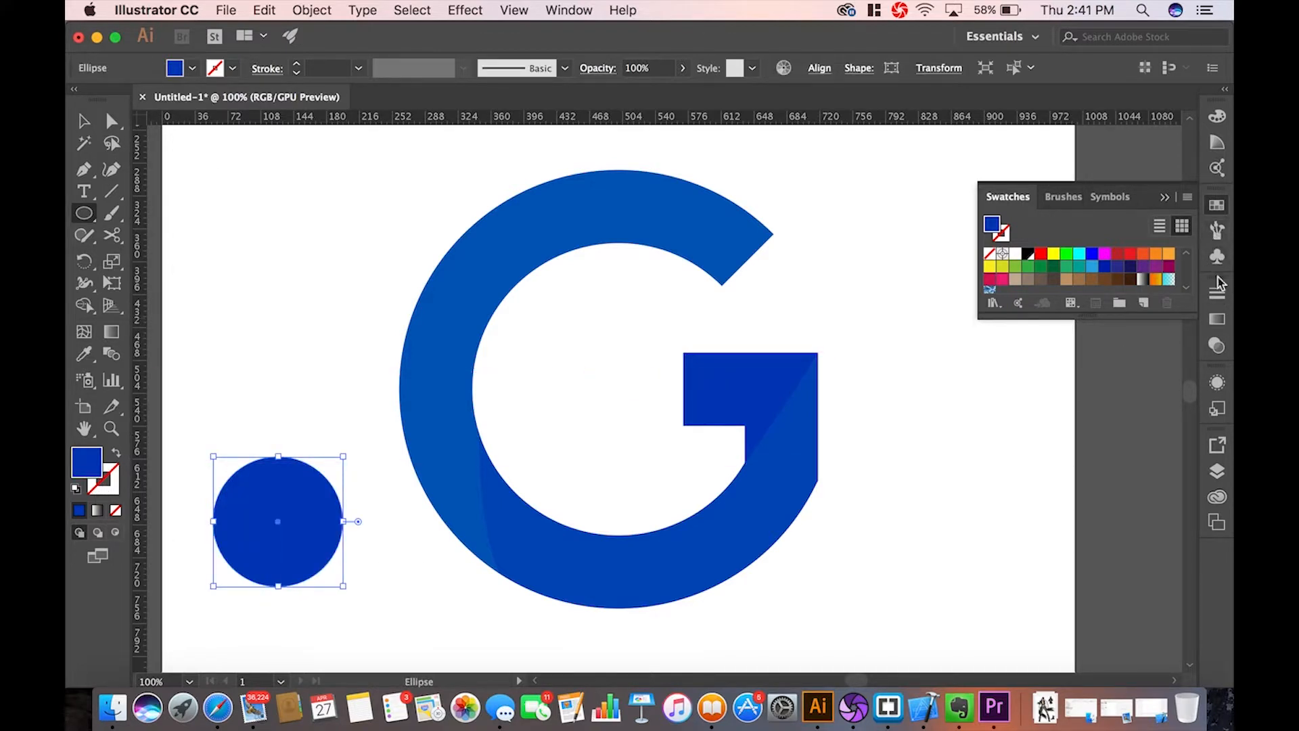
- Fill the circle with the Black swatch, keeping it a global RGB process color
left_click(1217, 207)
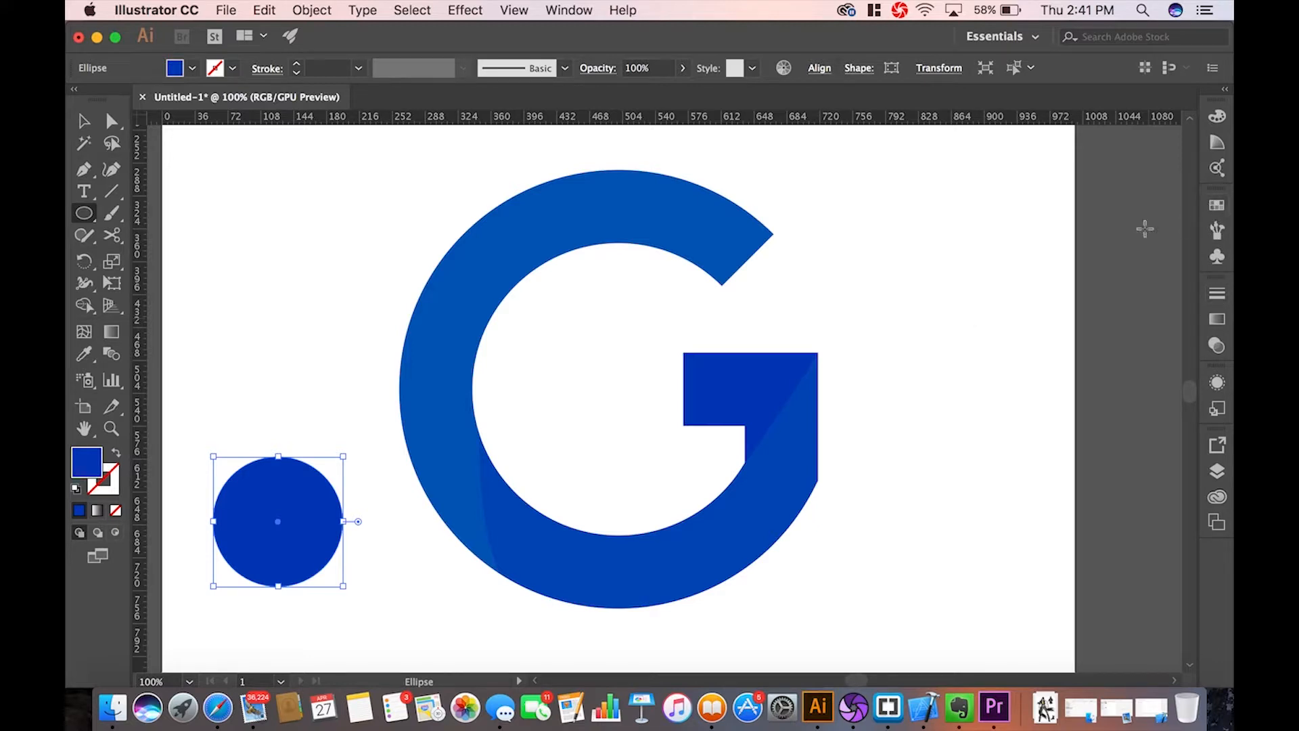
left_click(1219, 209)
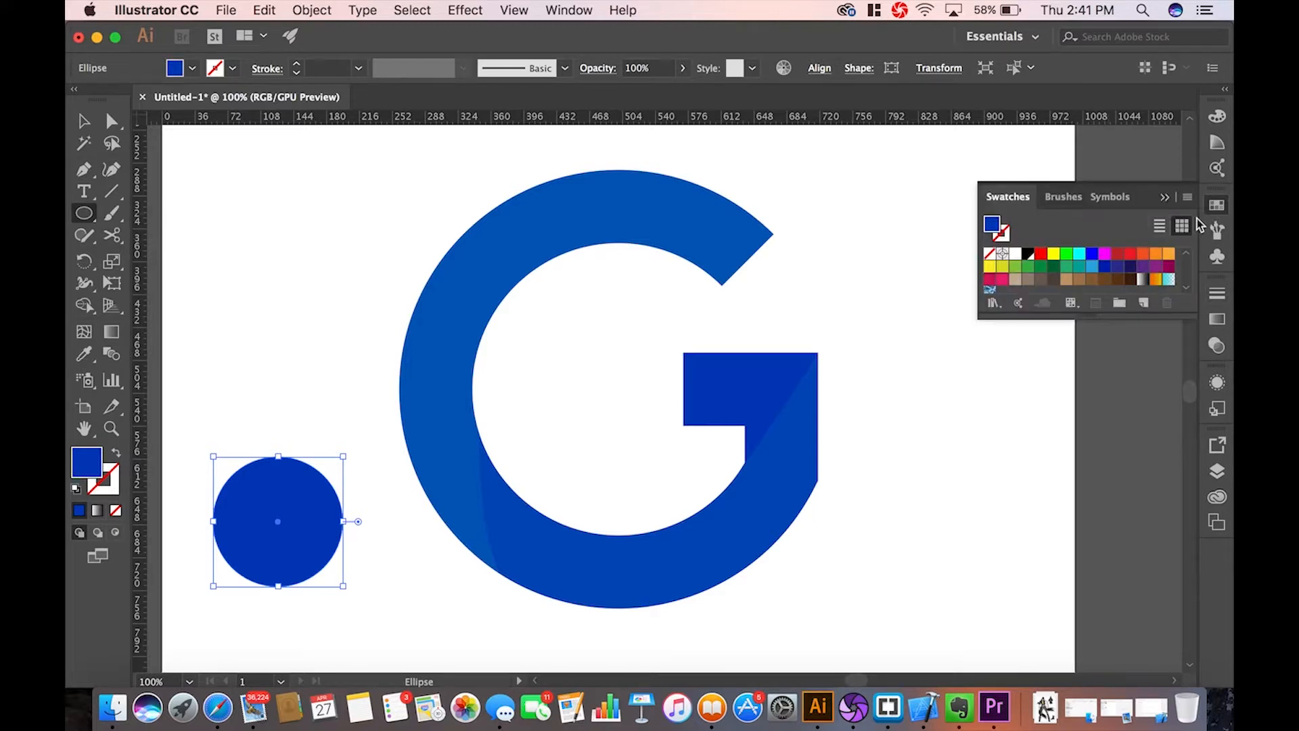
double_click(1028, 255)
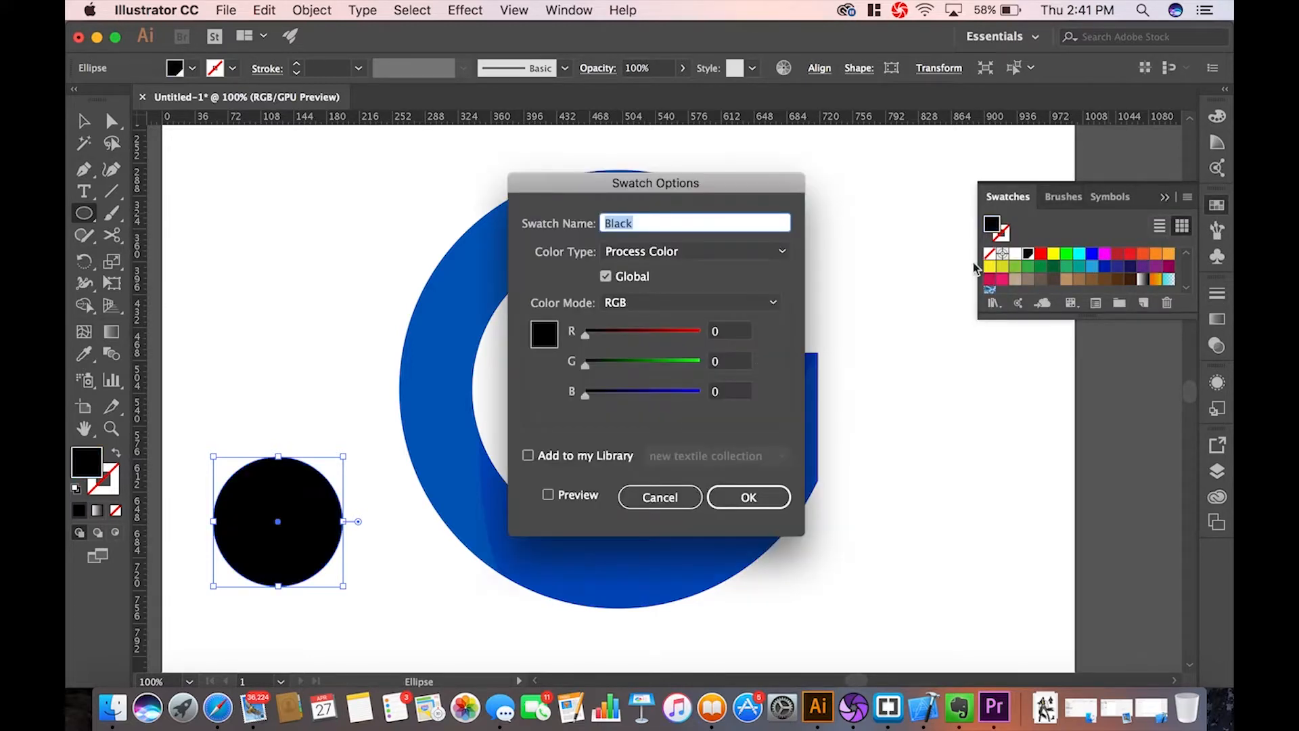
left_click(606, 277)
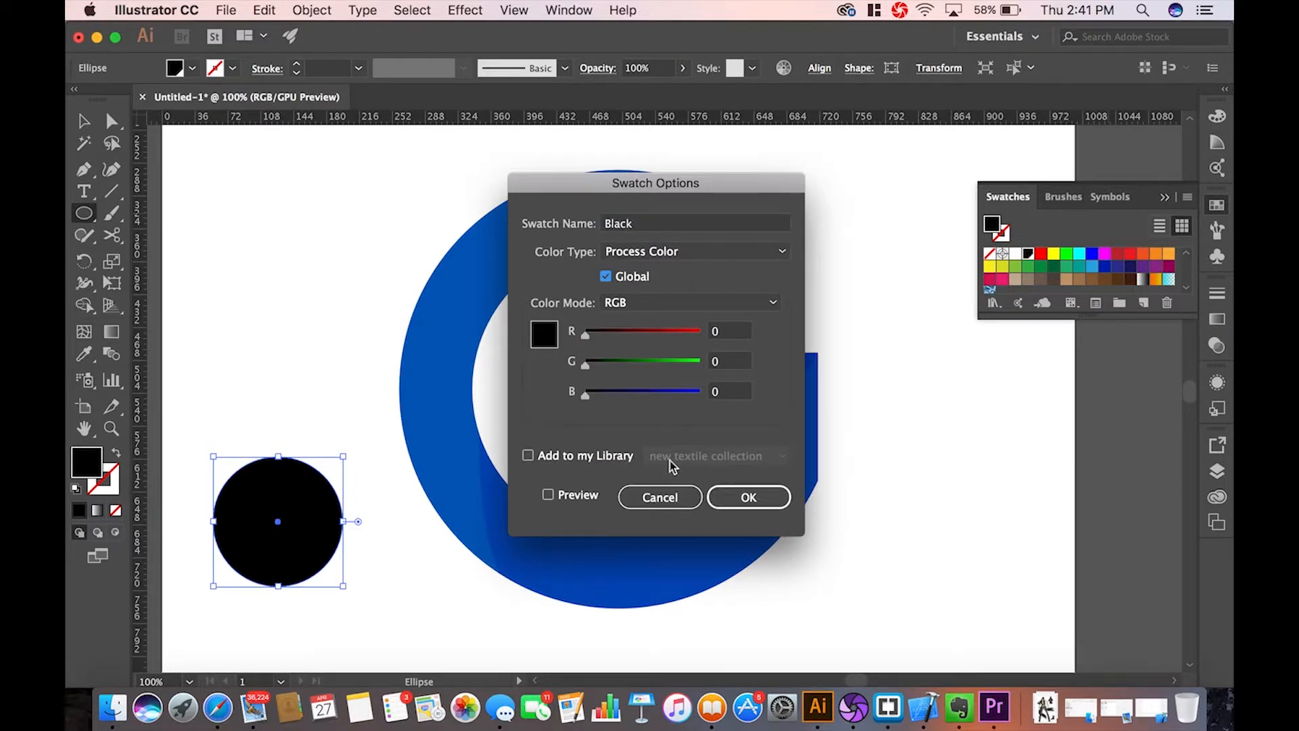
left_click(730, 490)
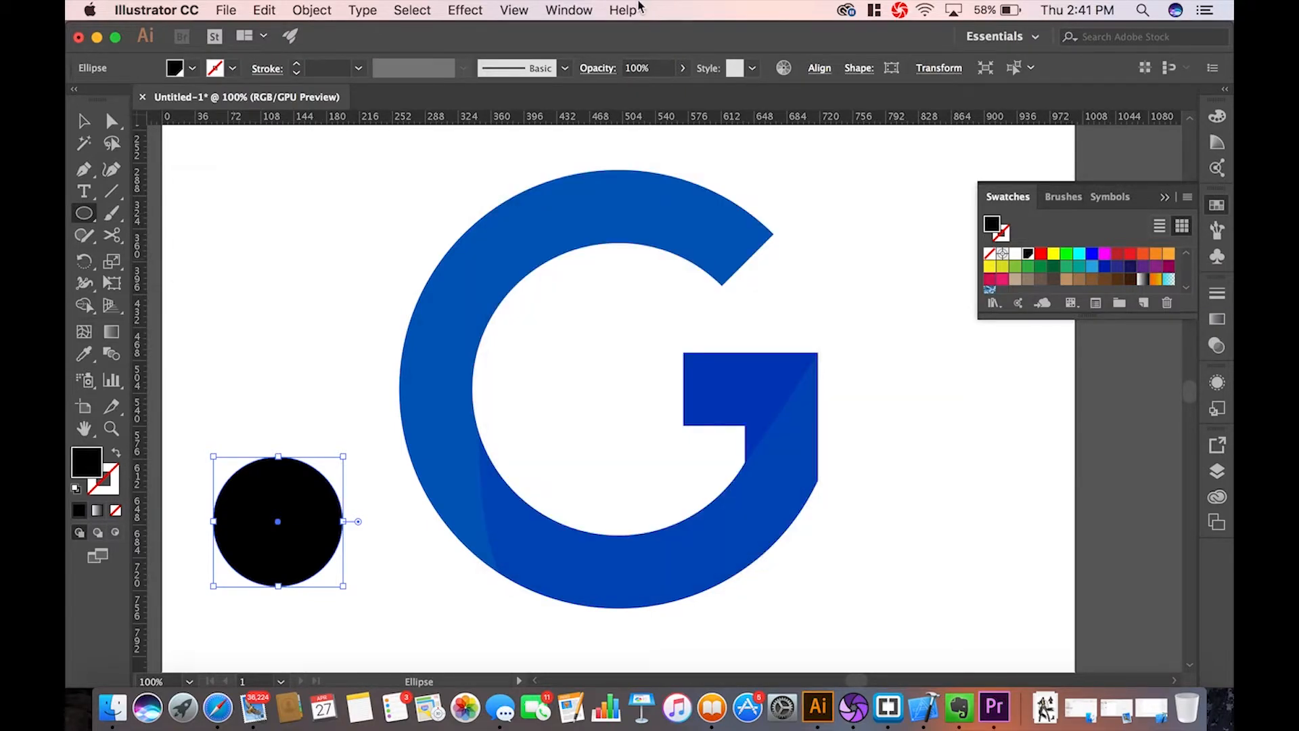
- Reapply the last Gaussian Blur to the black circle and move it over the fold at the G's lower left
left_click(636, 9)
type("gaus")
key("Down")
key("Down")
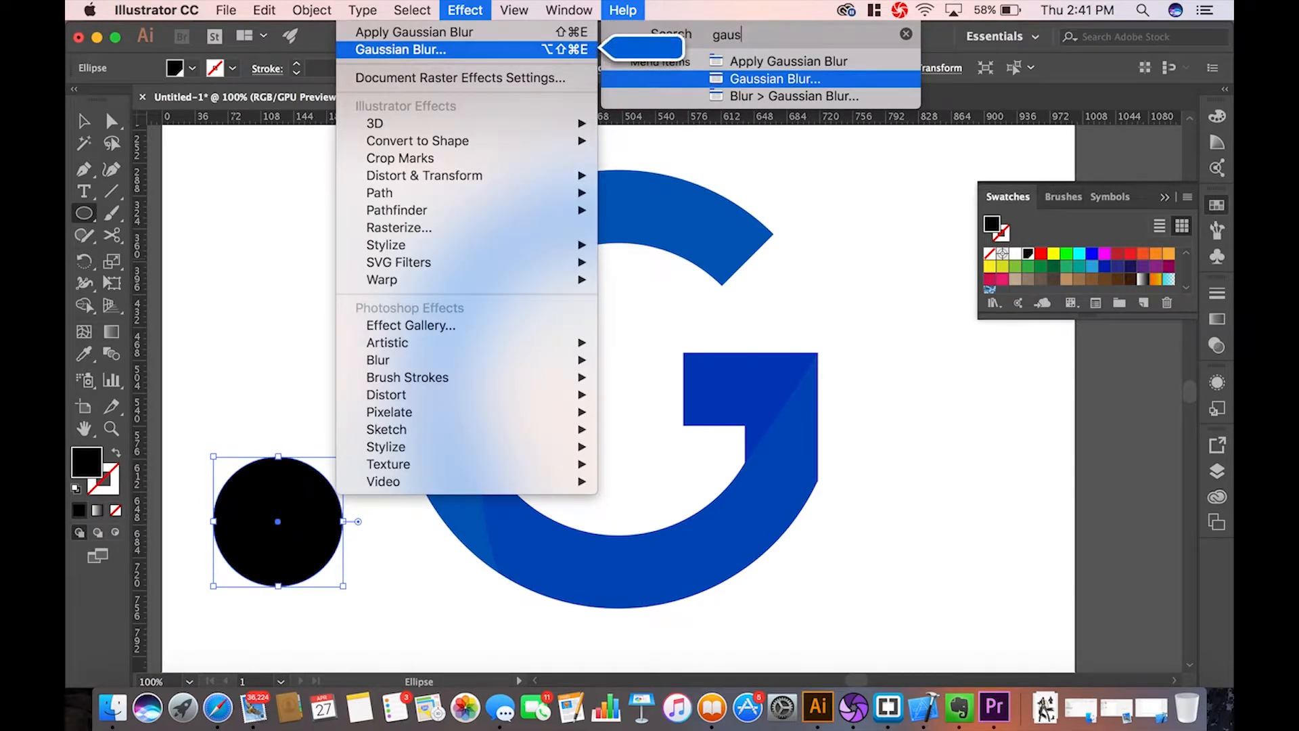
key("Up")
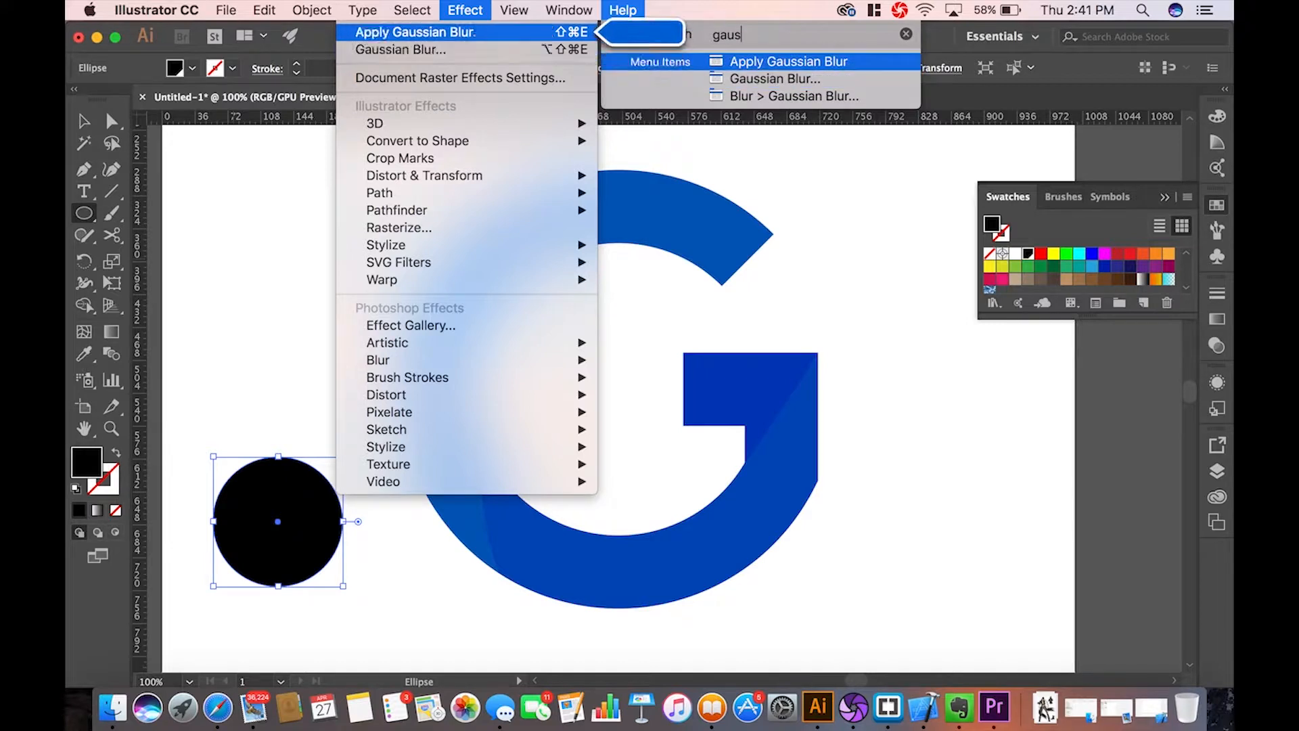
key("Return")
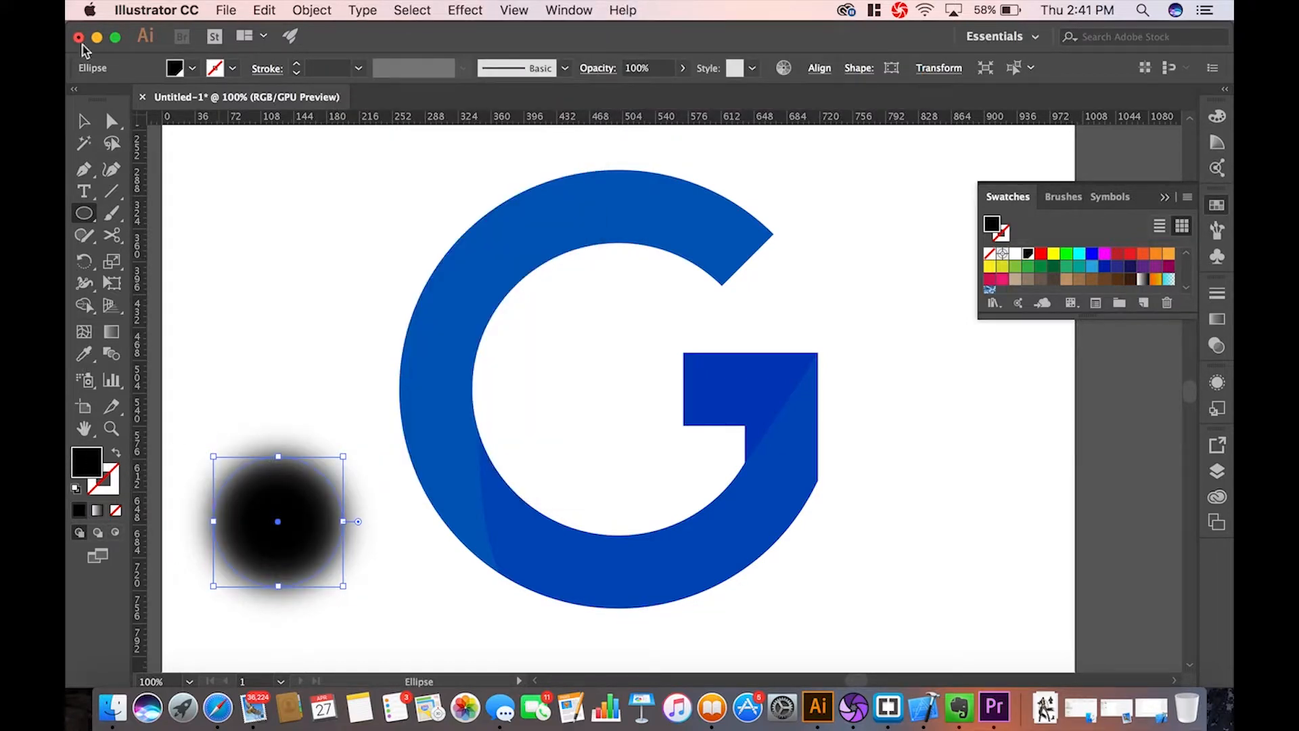
left_click(84, 121)
left_click_drag(281, 524, 483, 514)
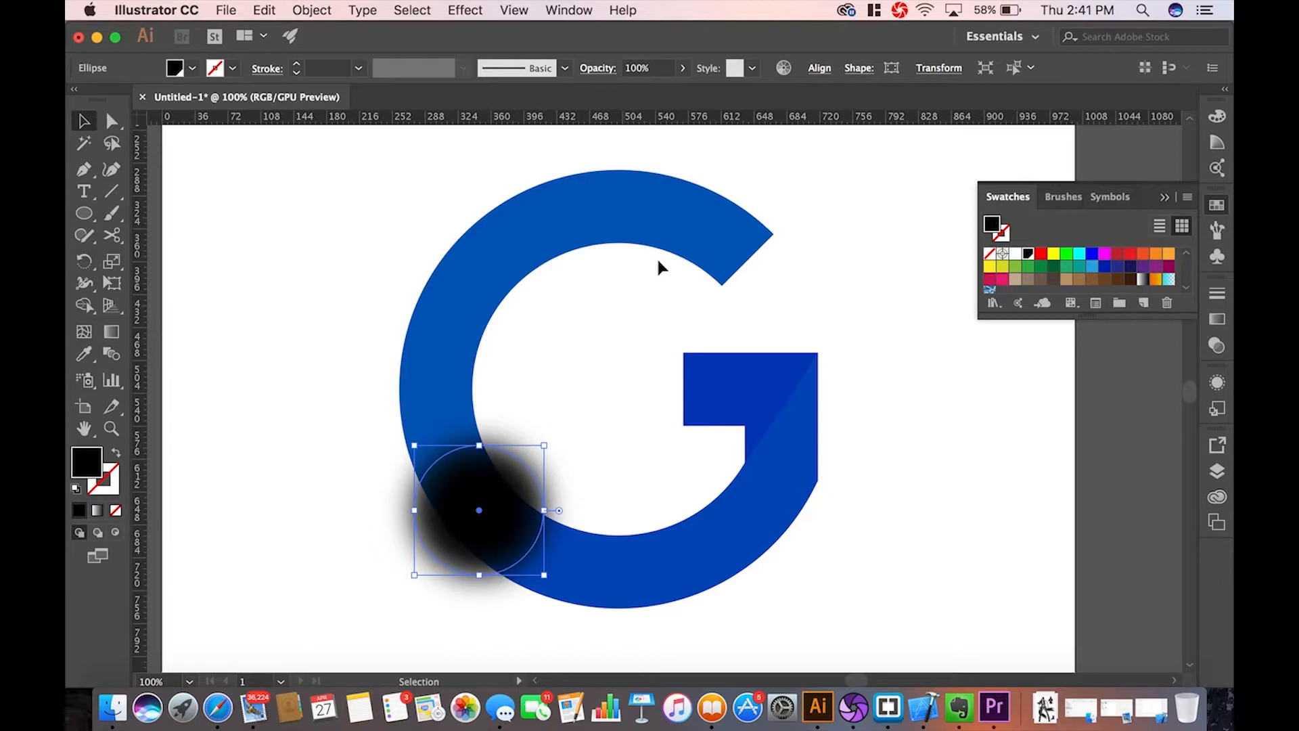
- Try adding another Gaussian Blur with a 25-pixel radius to the black circle
left_click(621, 10)
mouse_move(745, 79)
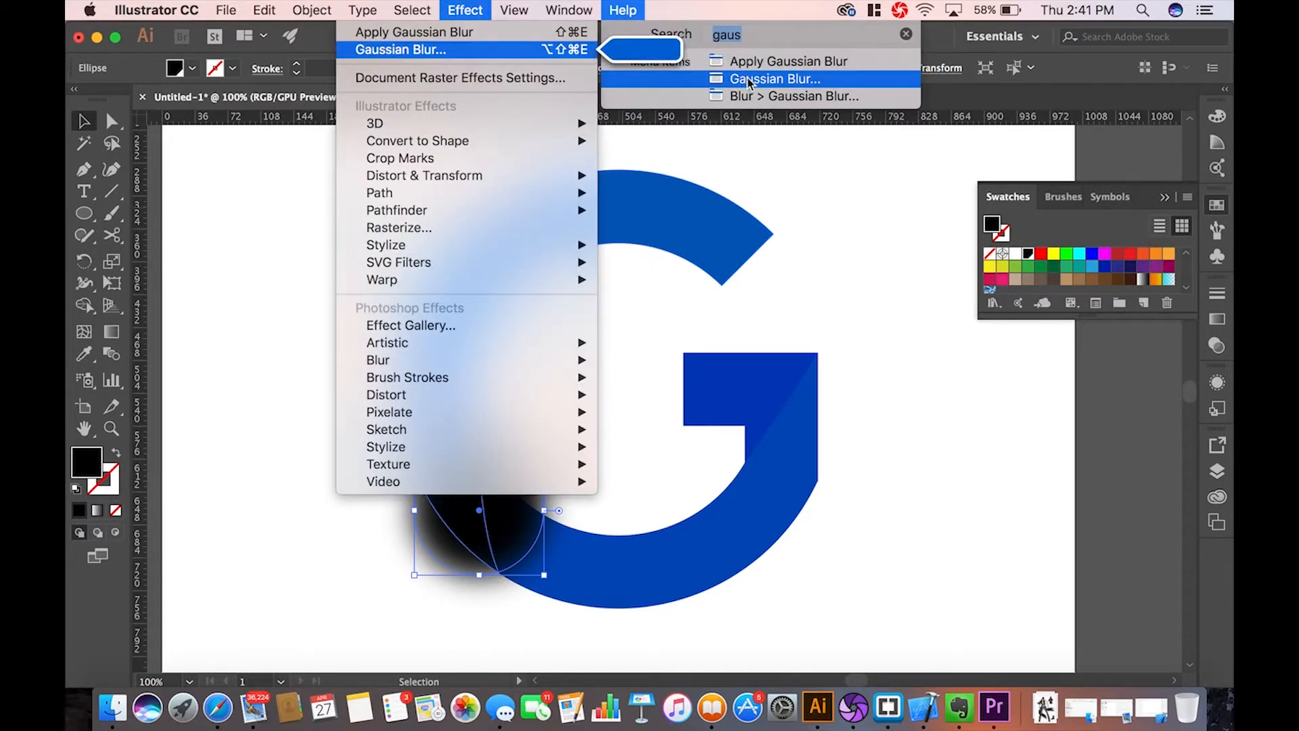
left_click(750, 96)
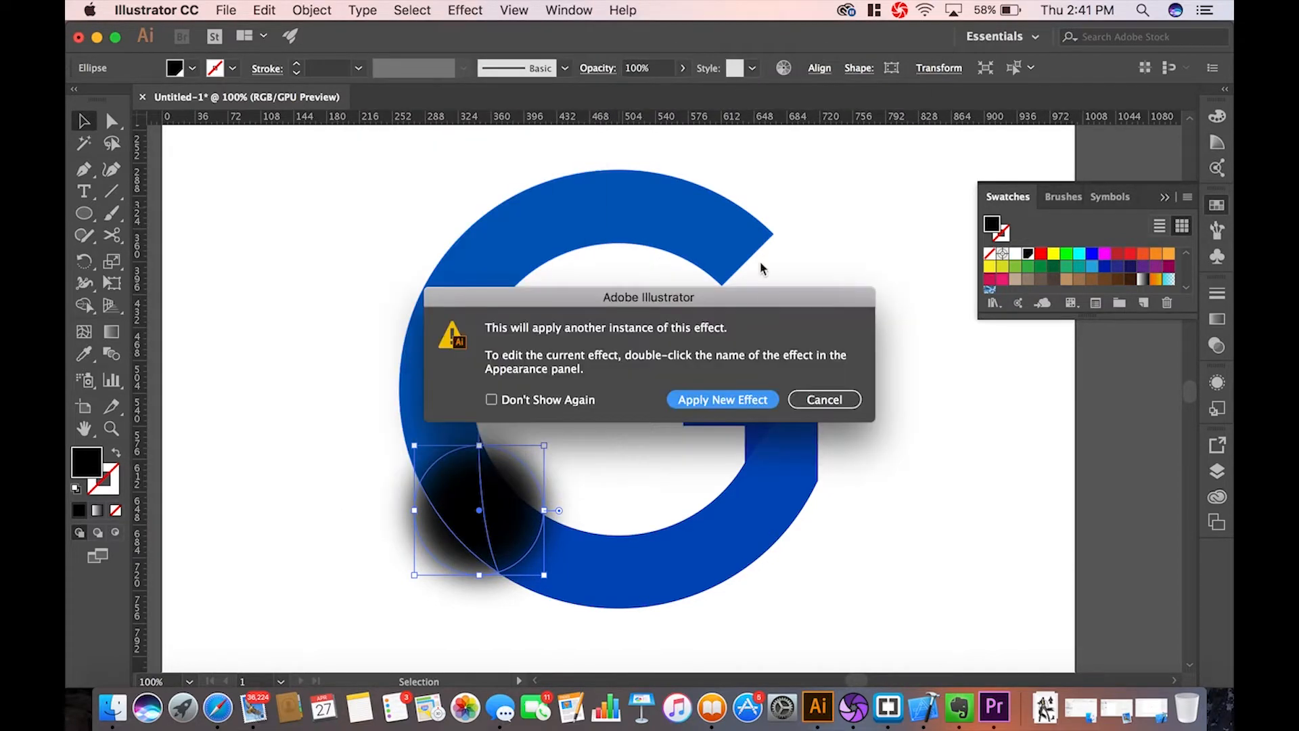
left_click(759, 401)
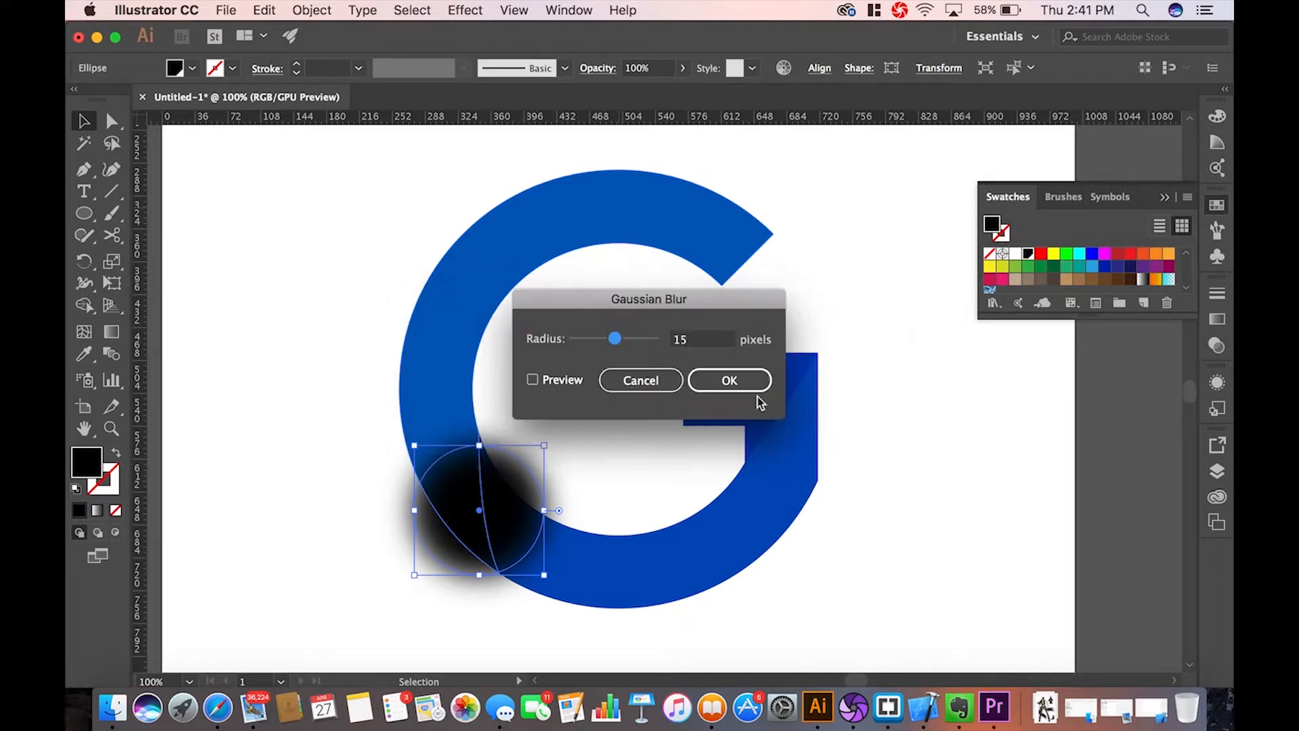
double_click(704, 346)
type("25")
left_click(728, 379)
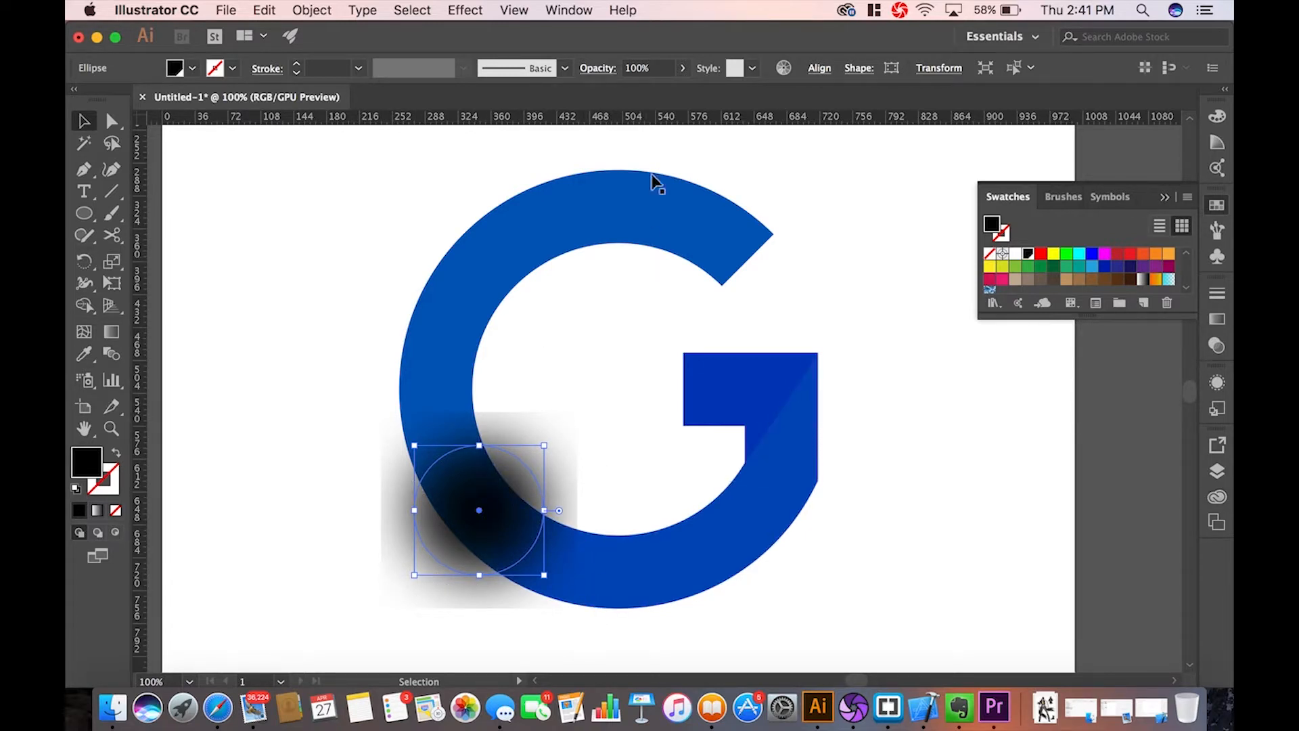
left_click(624, 10)
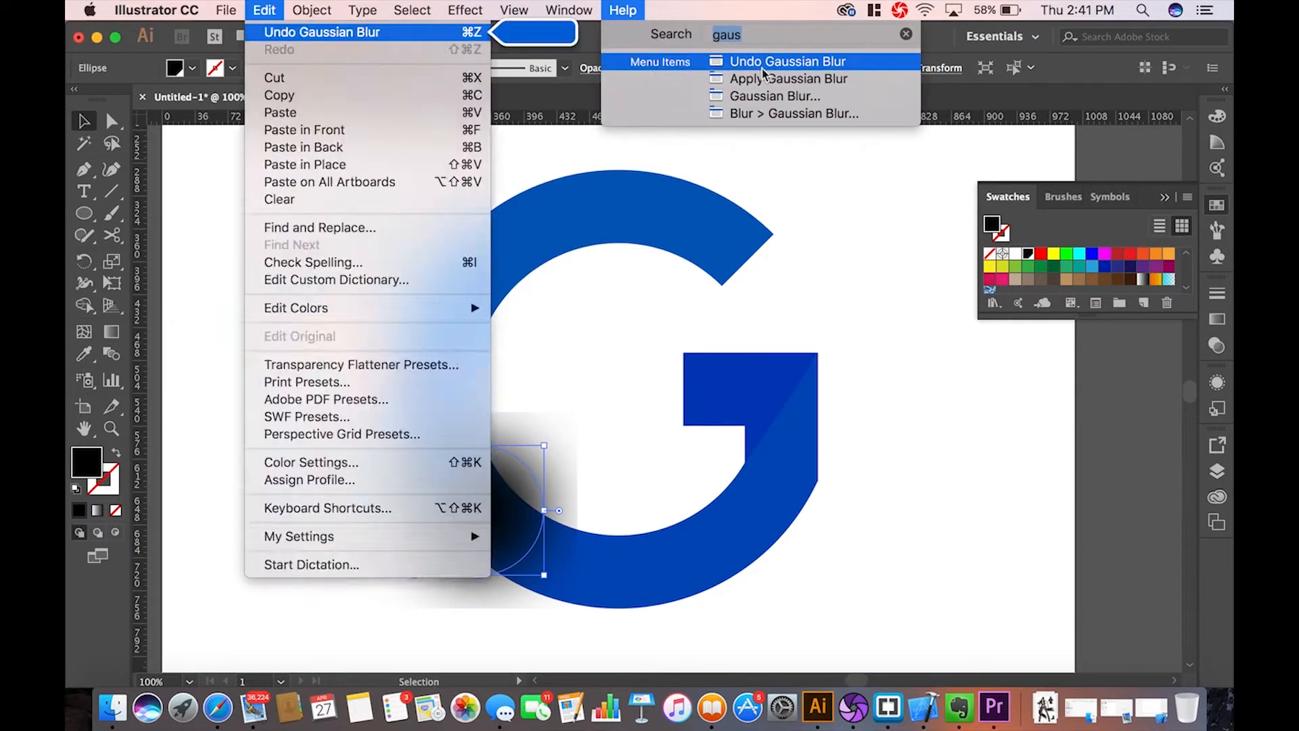
left_click(771, 114)
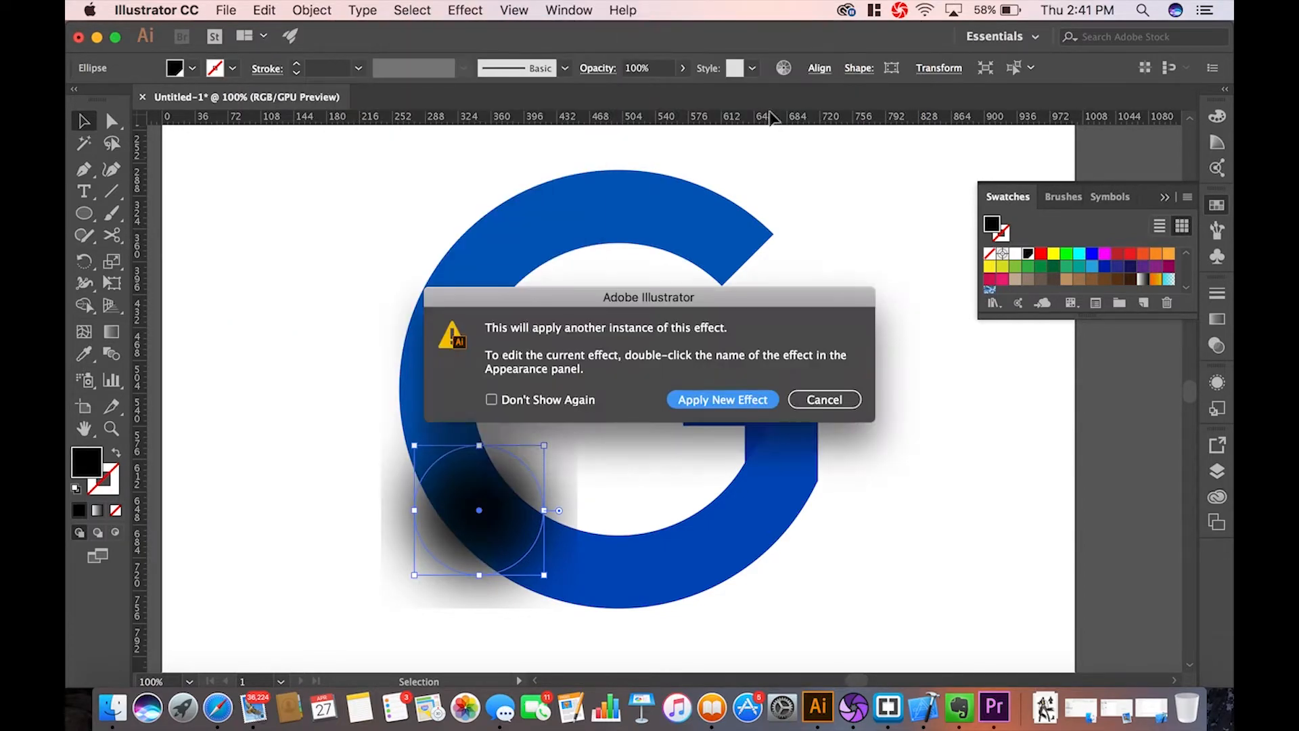
left_click(768, 404)
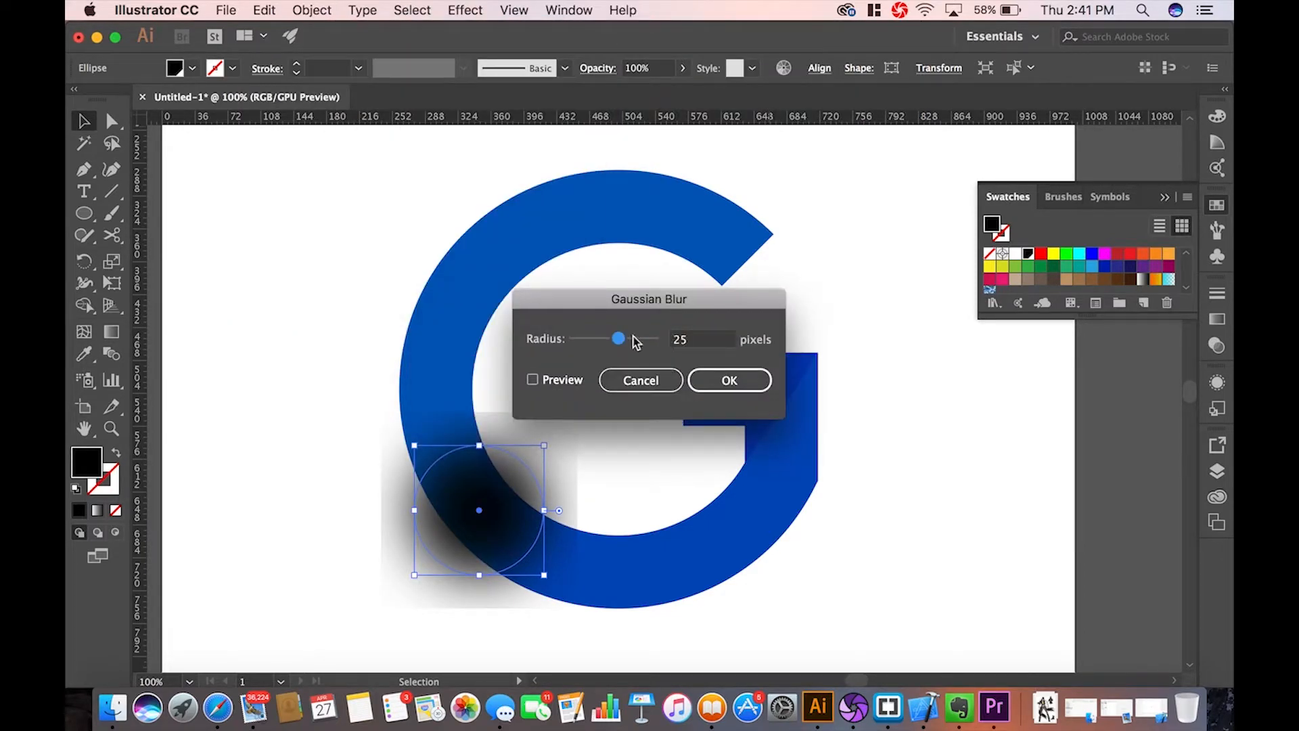
double_click(680, 340)
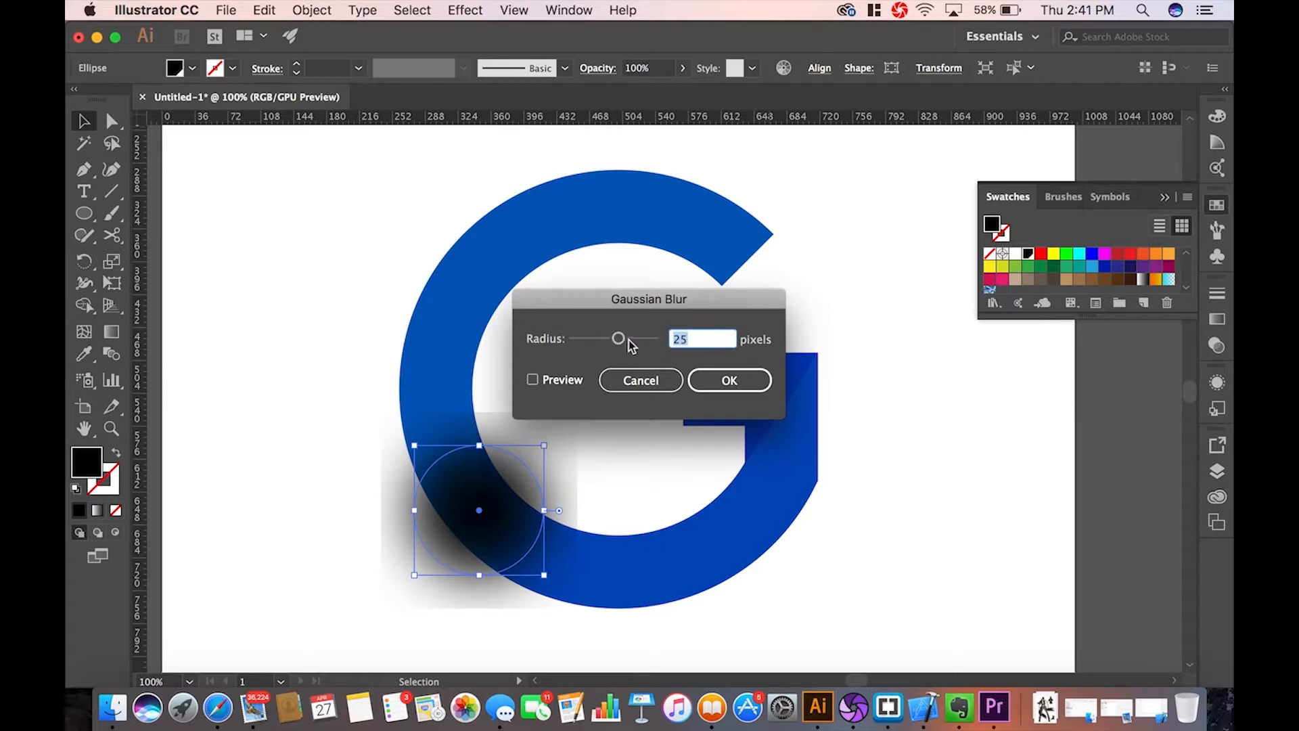
left_click_drag(628, 340, 602, 339)
double_click(684, 340)
type("15")
left_click(727, 380)
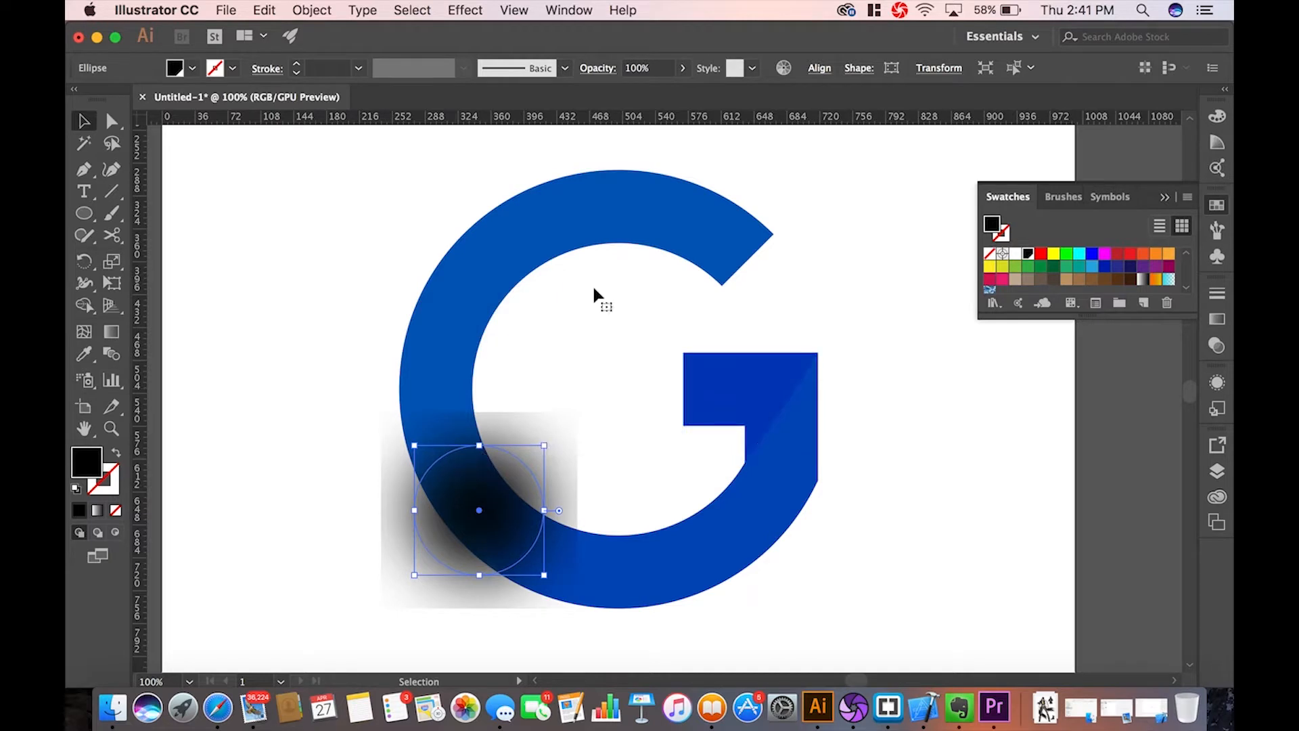
- Undo the last Gaussian Blur on the black circle
left_click(622, 10)
type("gaus")
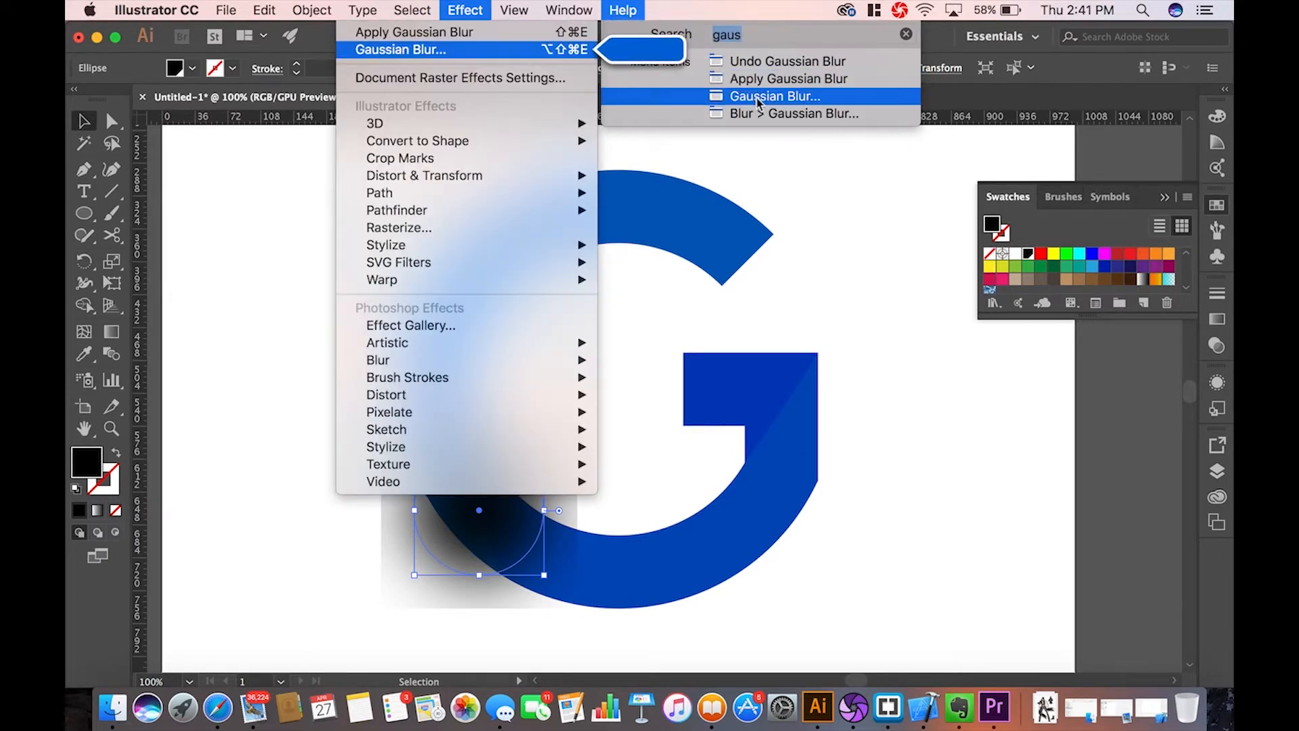
mouse_move(758, 115)
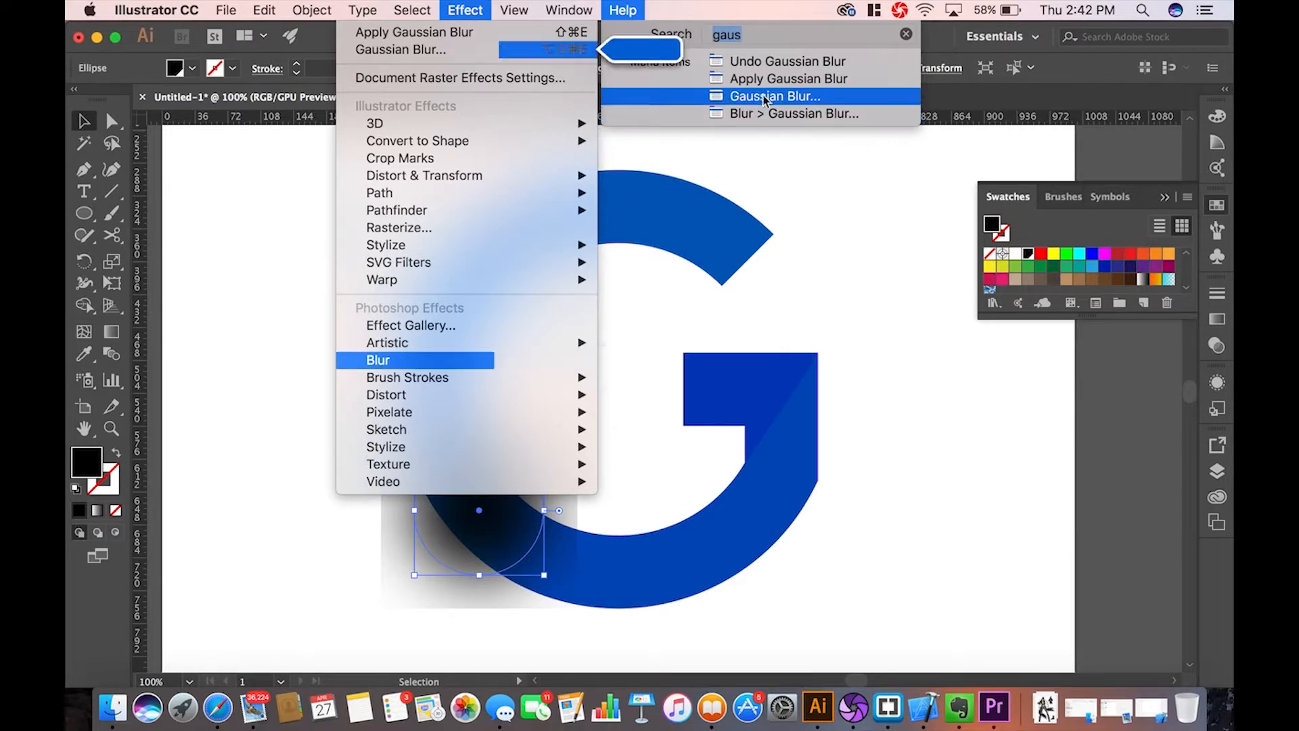
left_click(776, 63)
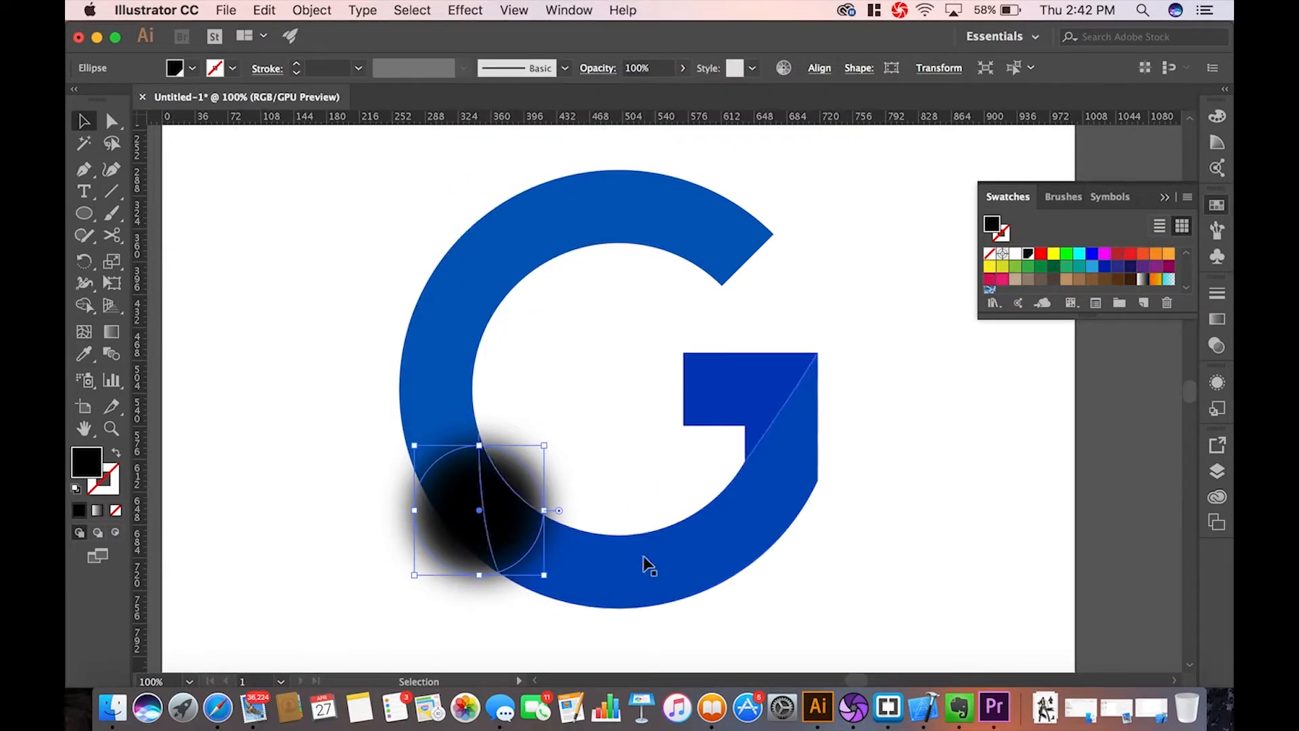
- Copy the lower curved piece of the G
left_click(571, 544)
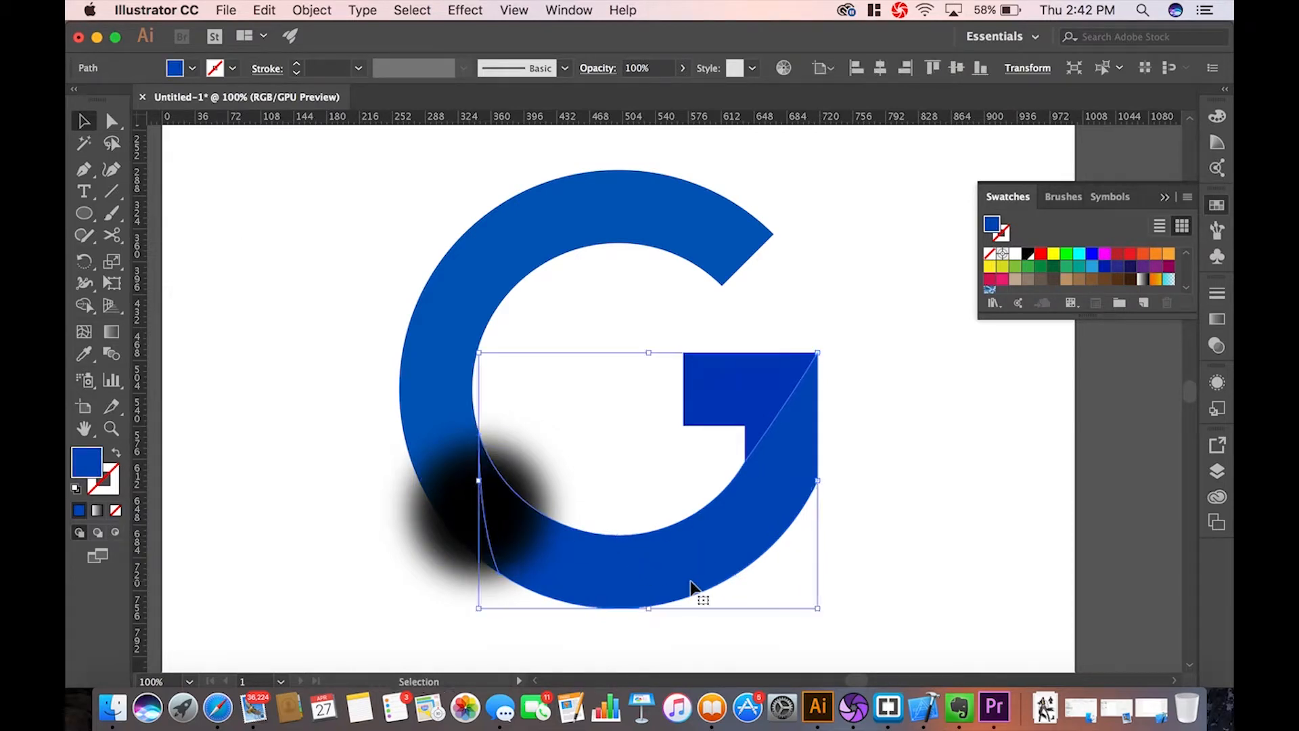
left_click(271, 8)
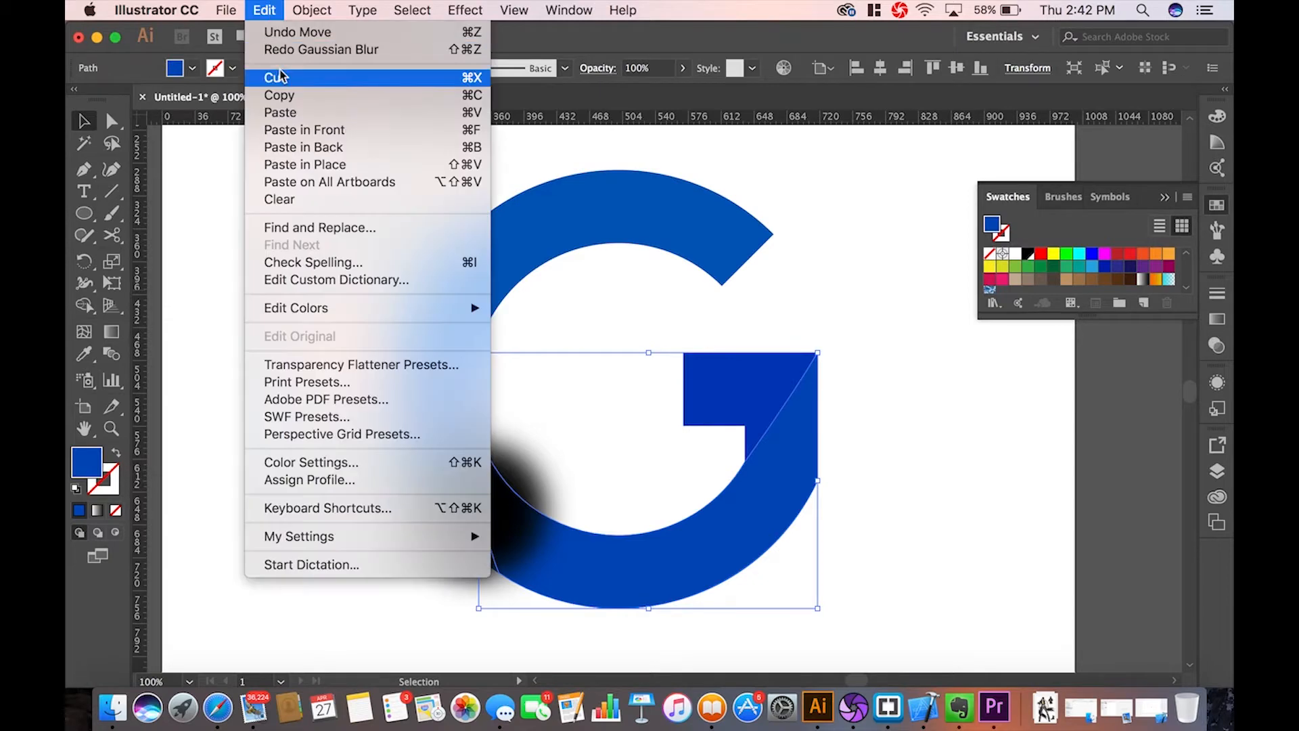
left_click(292, 95)
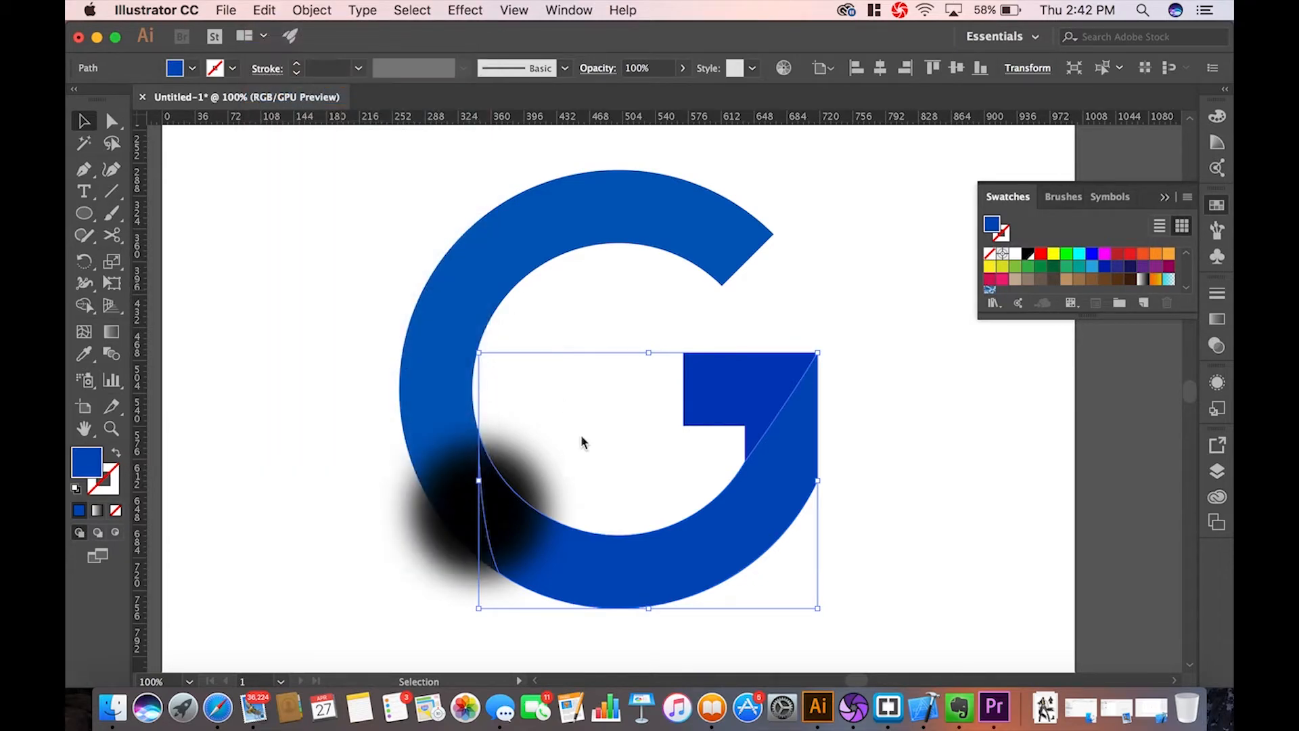
- Make a clipping opacity mask for the blurred black circle and enter the mask for editing
left_click(467, 520)
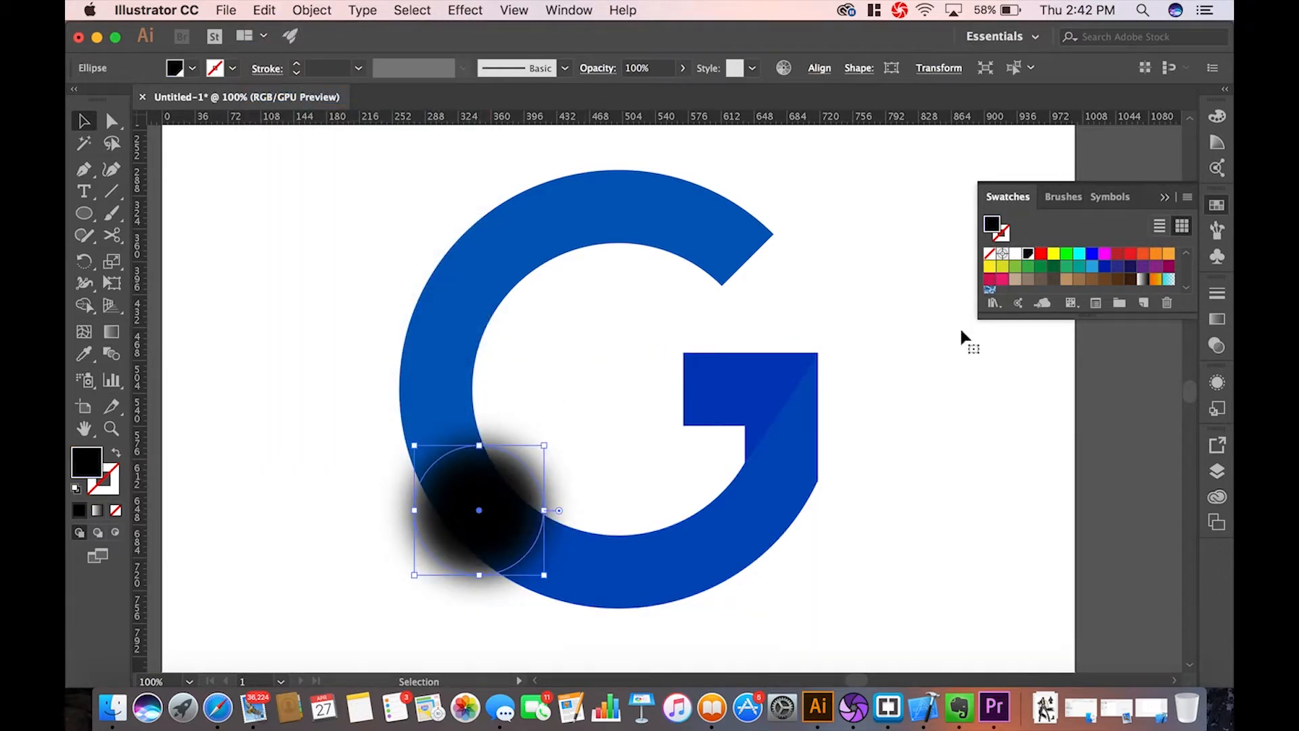
left_click(1217, 345)
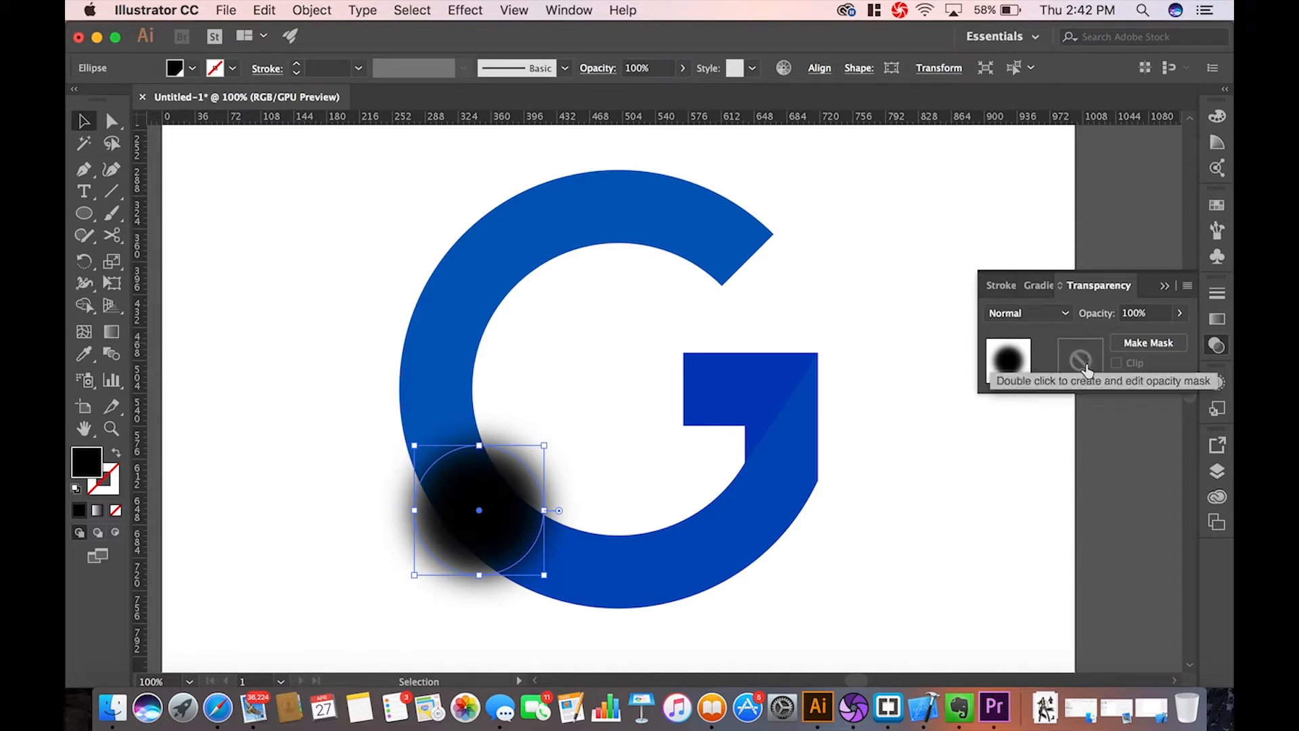
left_click(1114, 345)
left_click(1096, 360)
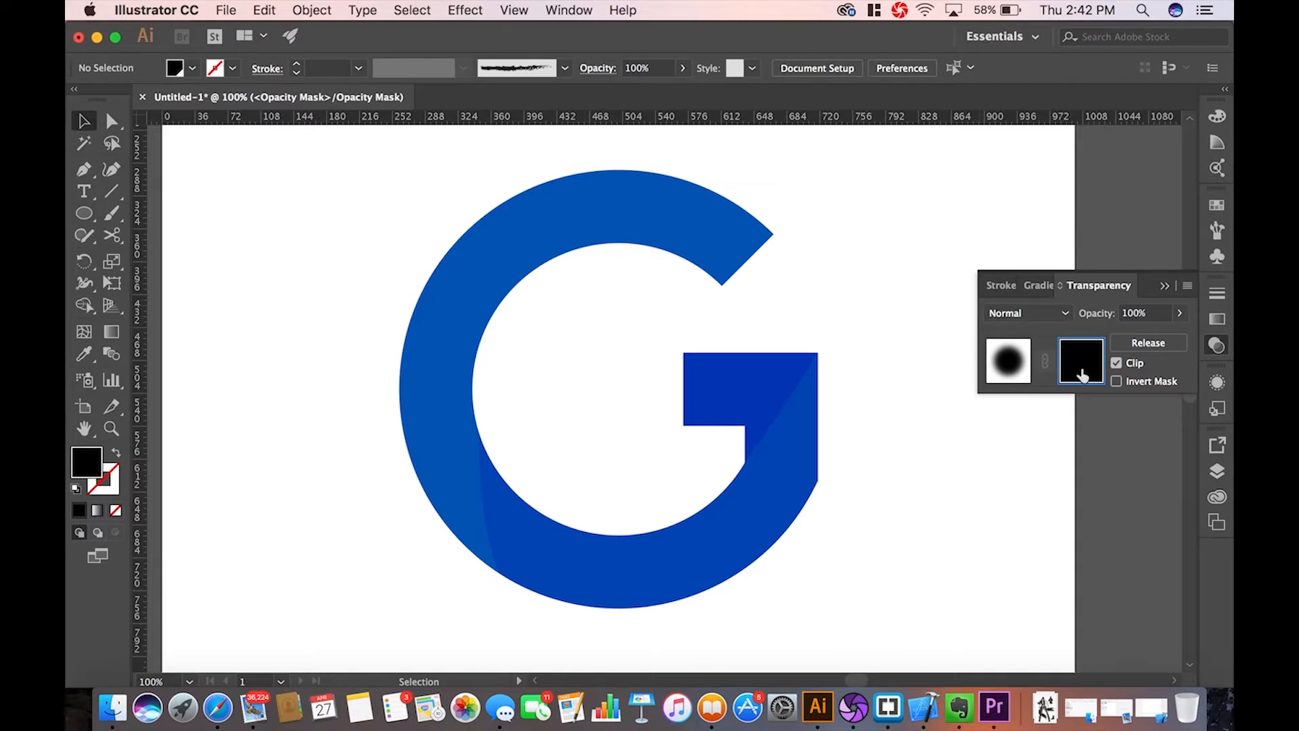
- Paste the copied lower piece in place inside the opacity mask and set its blend mode to Multiply
left_click(1007, 356)
left_click(1081, 354)
left_click(264, 10)
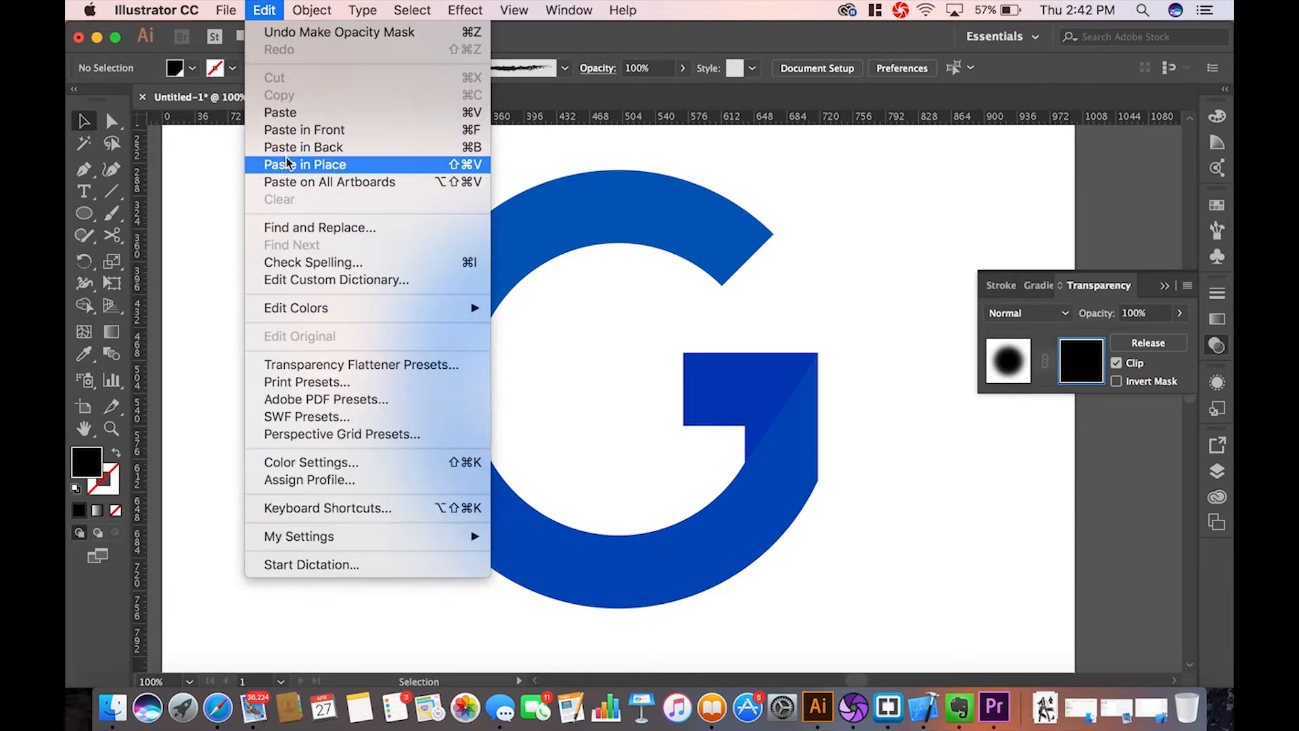
left_click(318, 166)
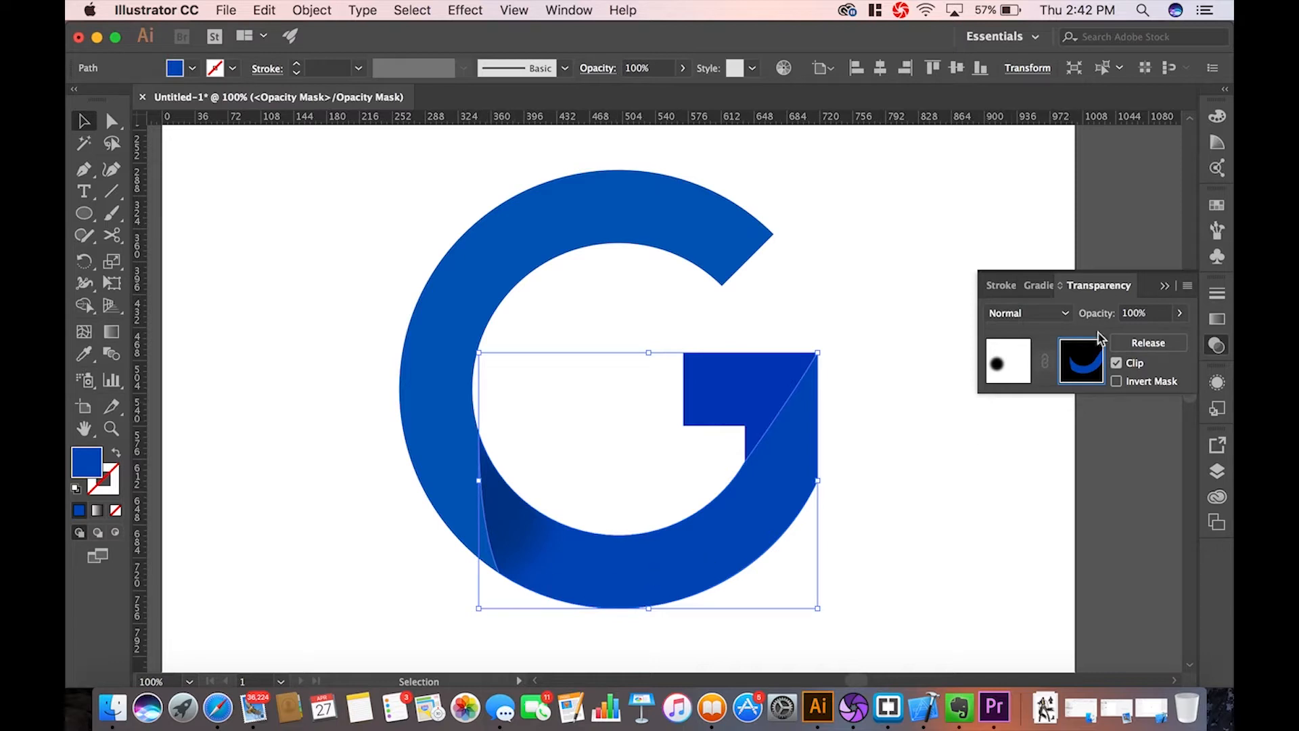
left_click(1061, 311)
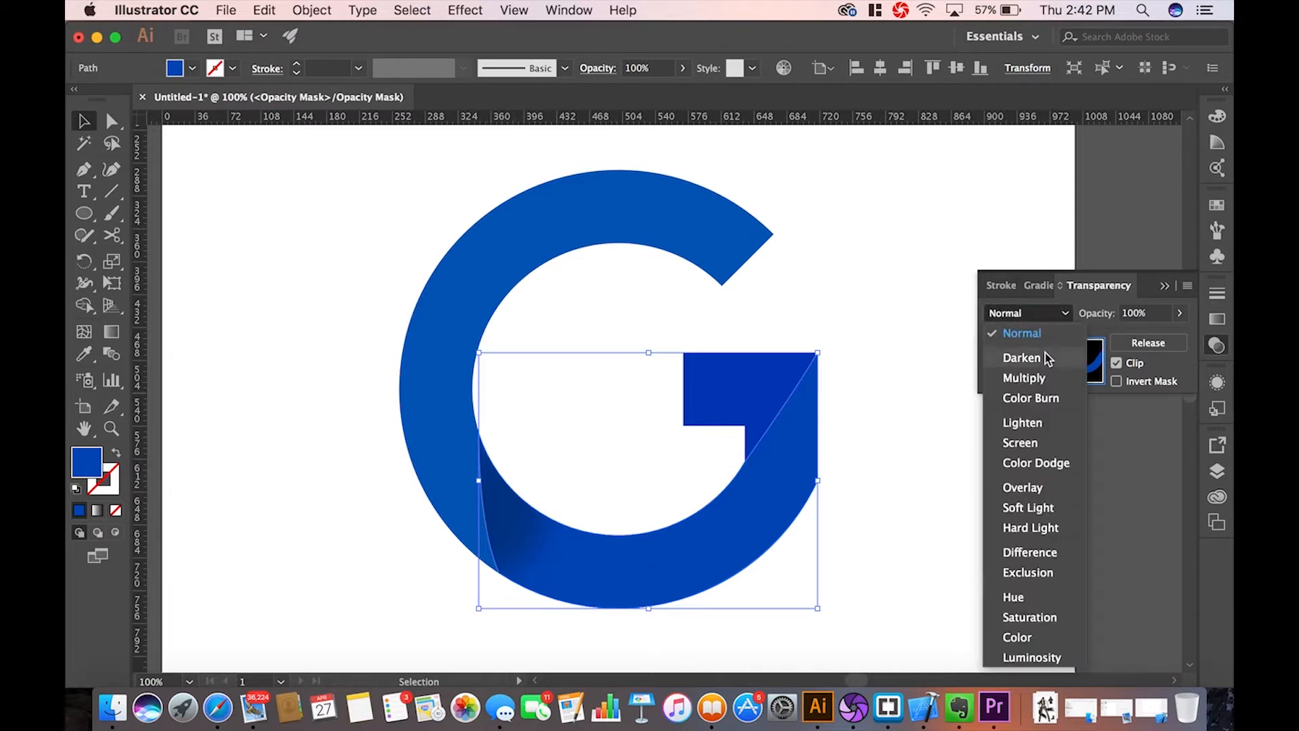
left_click(1046, 382)
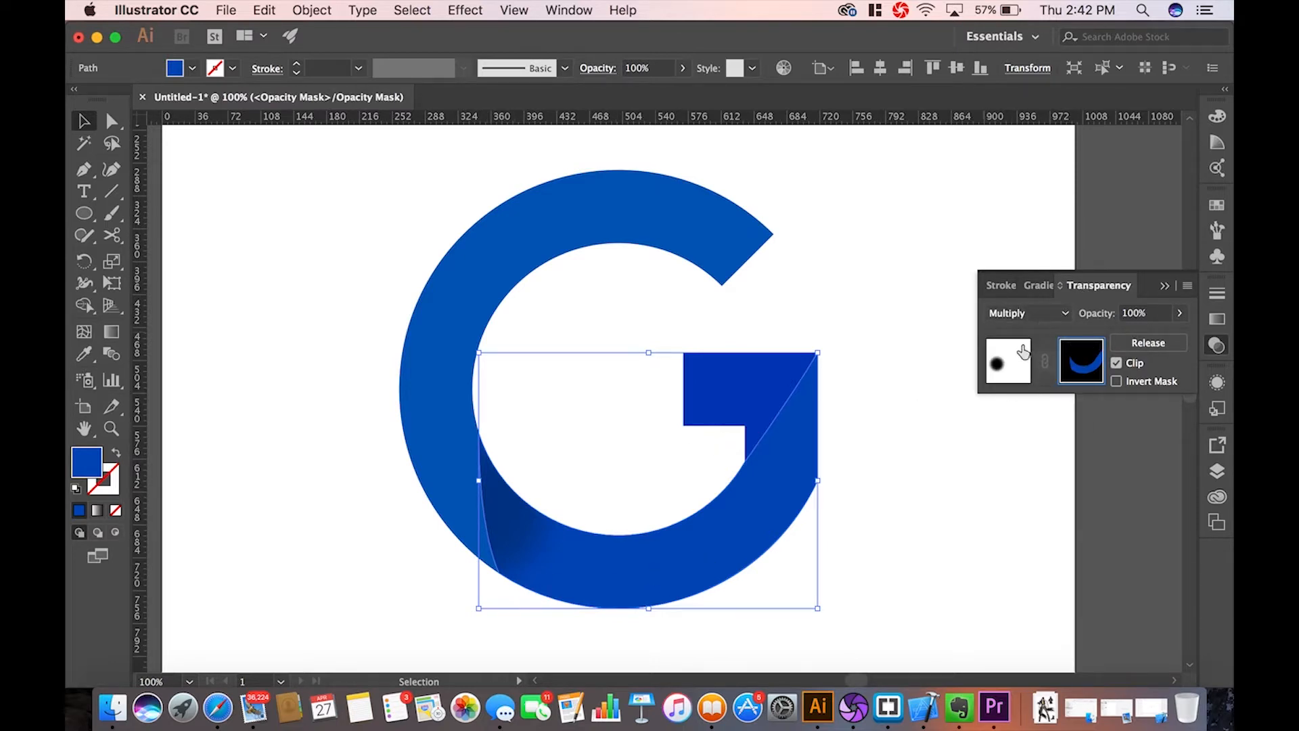
- Leave opacity mask editing and unlink the blurred black circle from its opacity mask
left_click(1008, 361)
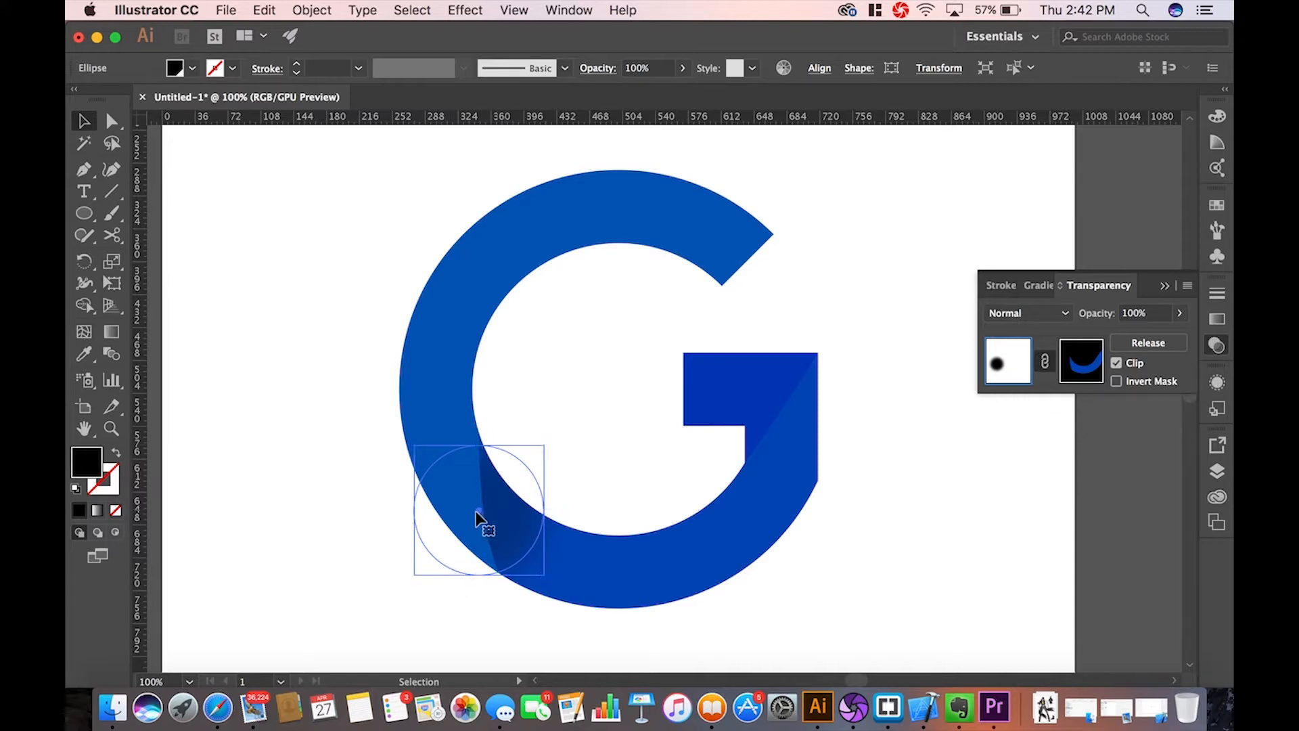
mouse_move(479, 519)
left_mouse_down()
mouse_move(535, 431)
mouse_move(663, 325)
left_mouse_up()
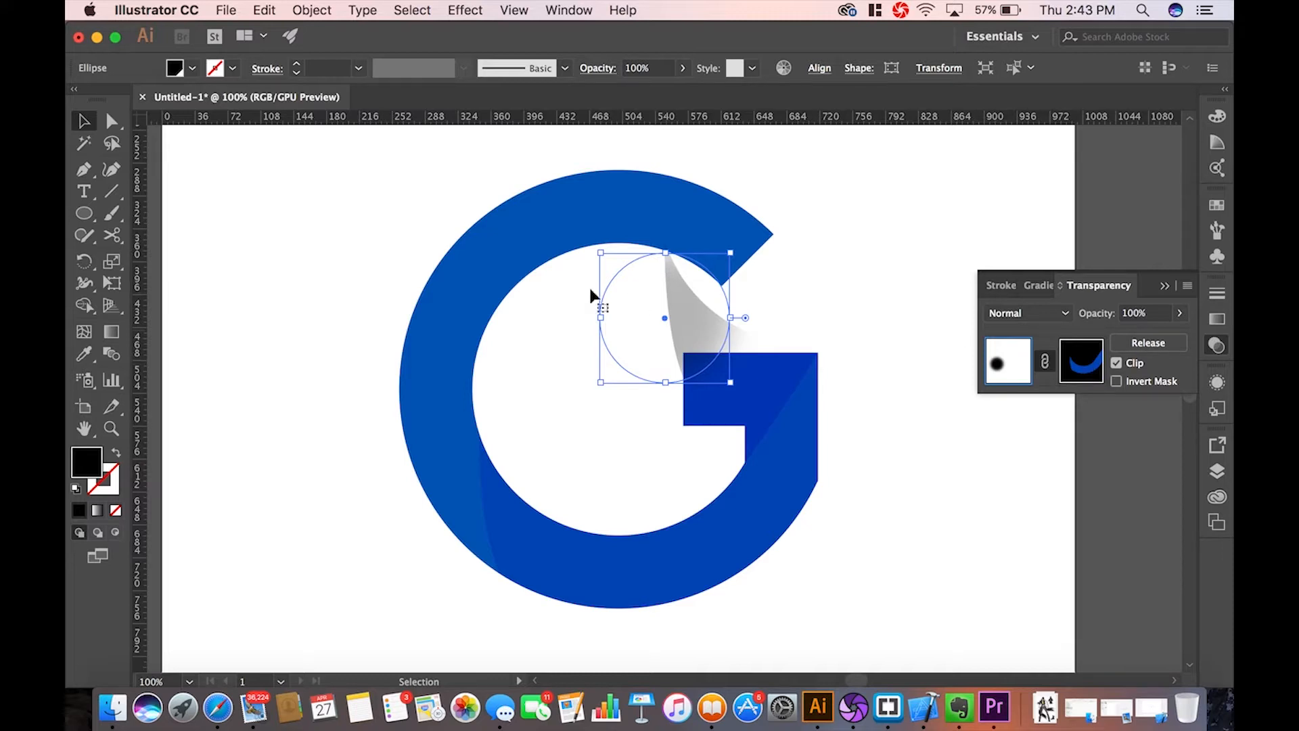
key("super+z")
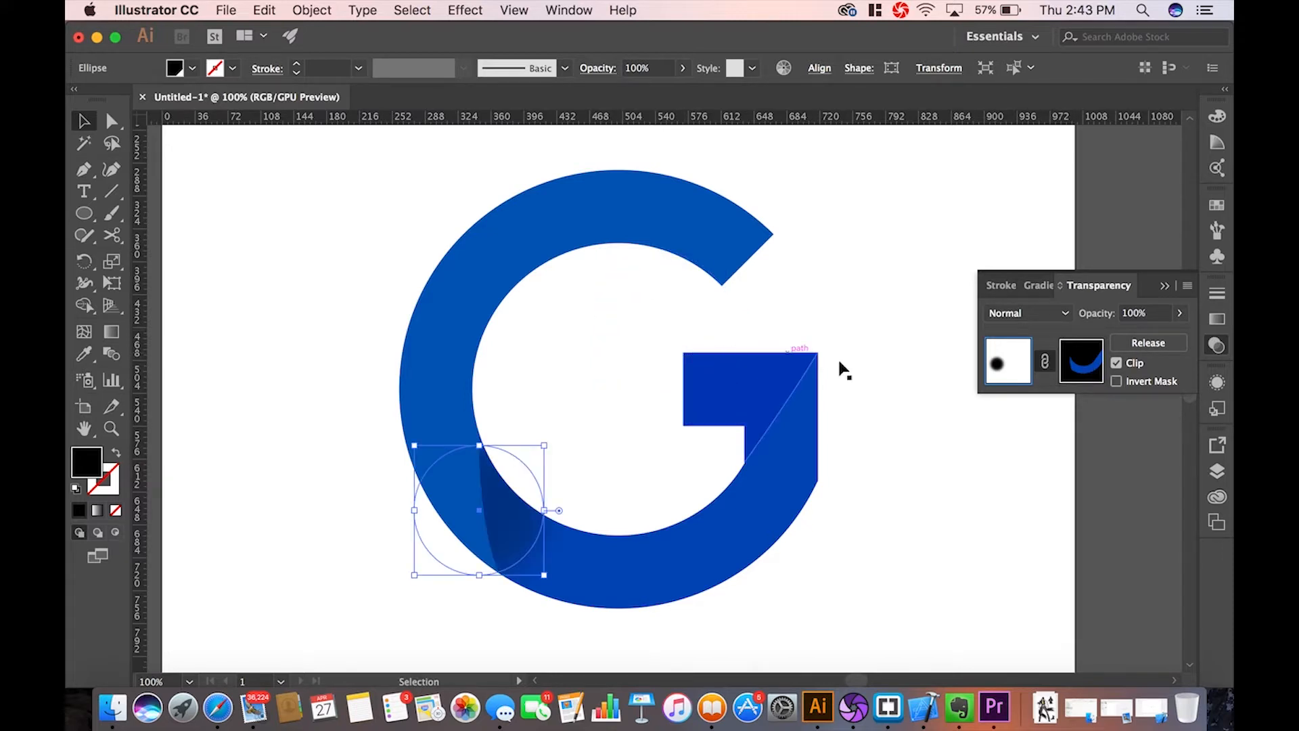
left_click(1045, 365)
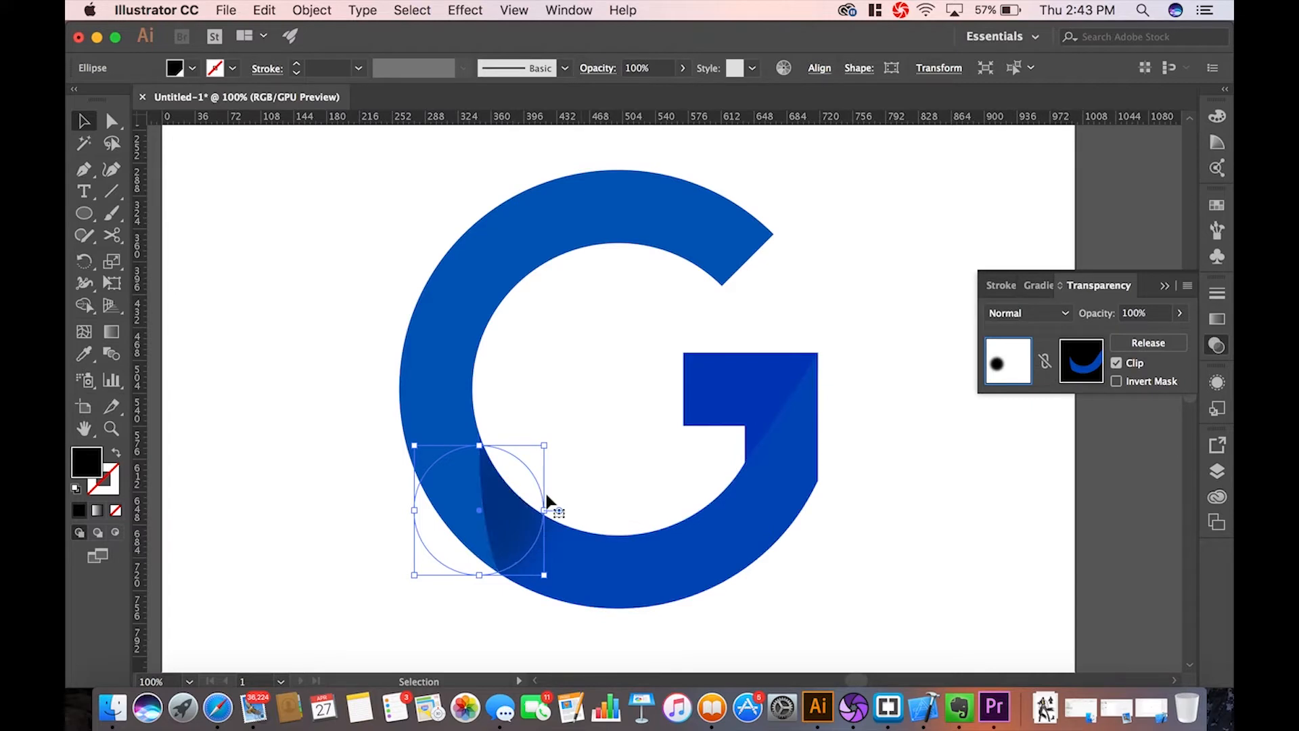
- Move the upper anchor of the blurred circle to about X 358 pt, Y 546.5 pt, just off the G's inner edge
key("super+equal")
key("super+equal")
scroll(538, 461, "right", 3)
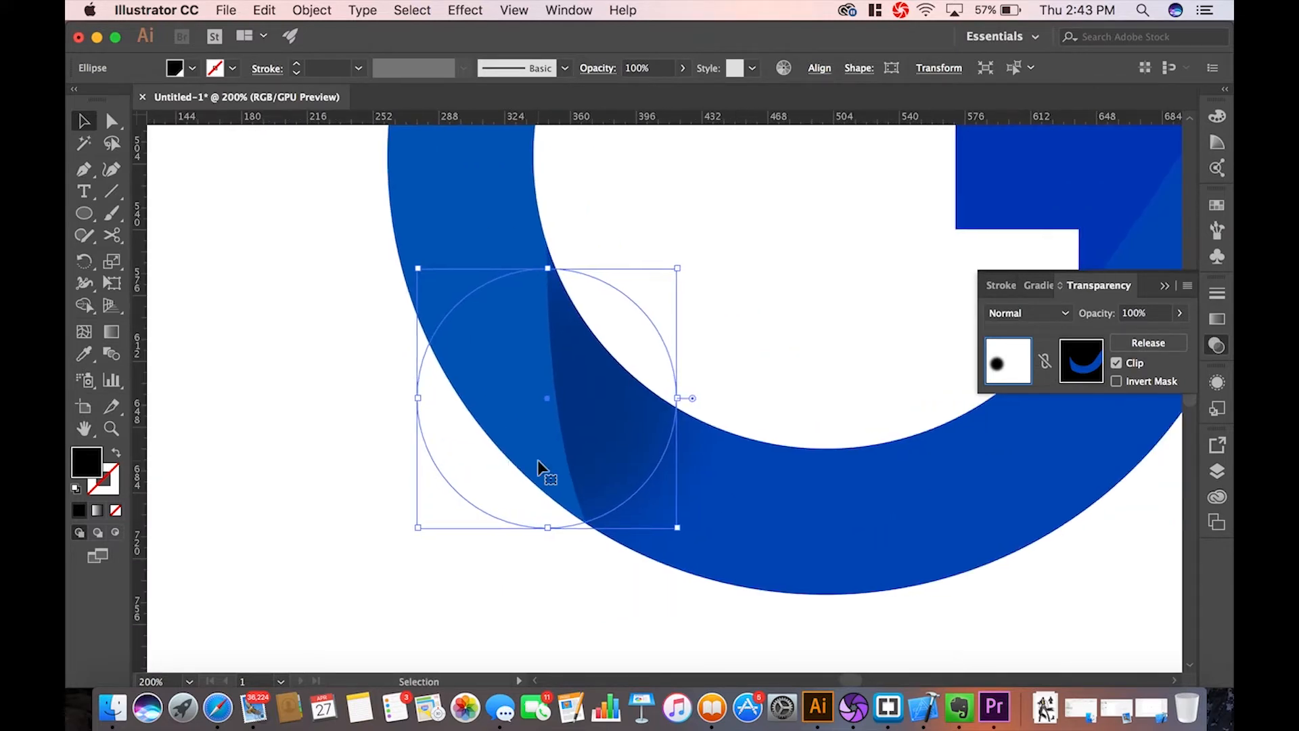
scroll(538, 461, "right", 2)
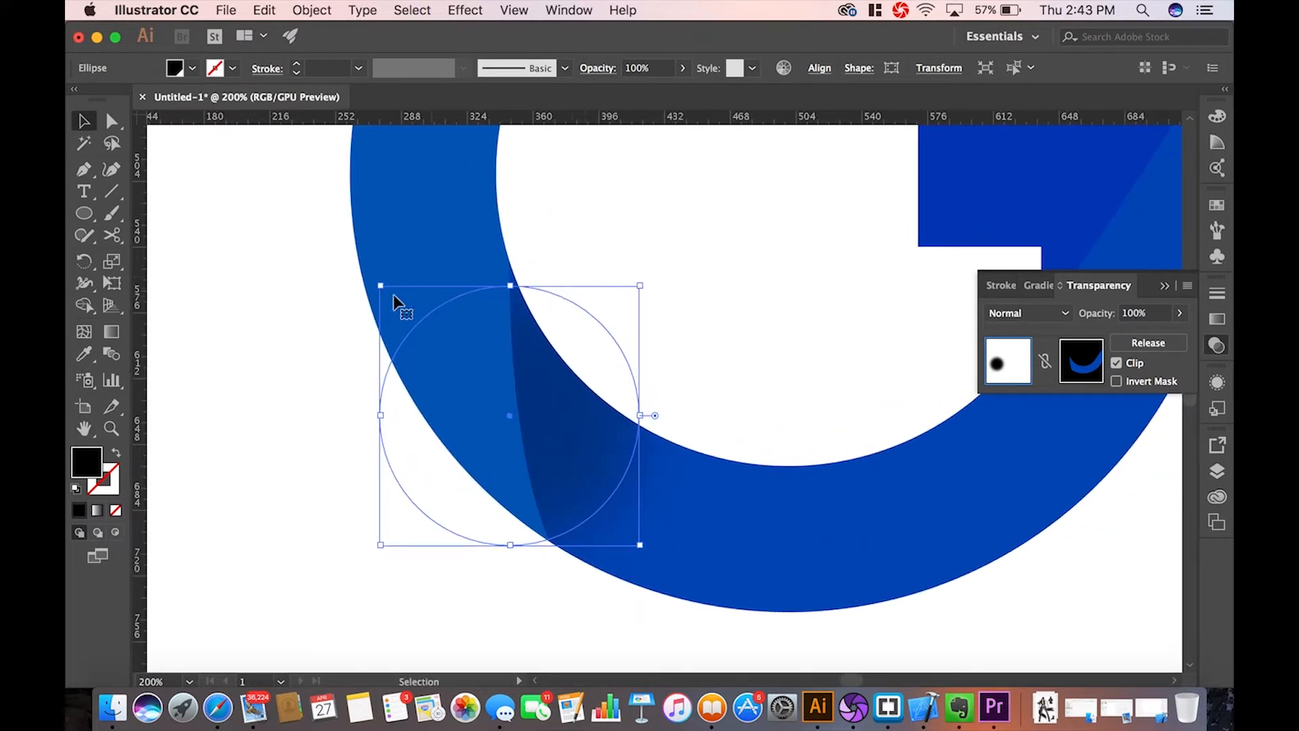
left_click(112, 121)
left_click_drag(512, 290, 528, 258)
key("super+z")
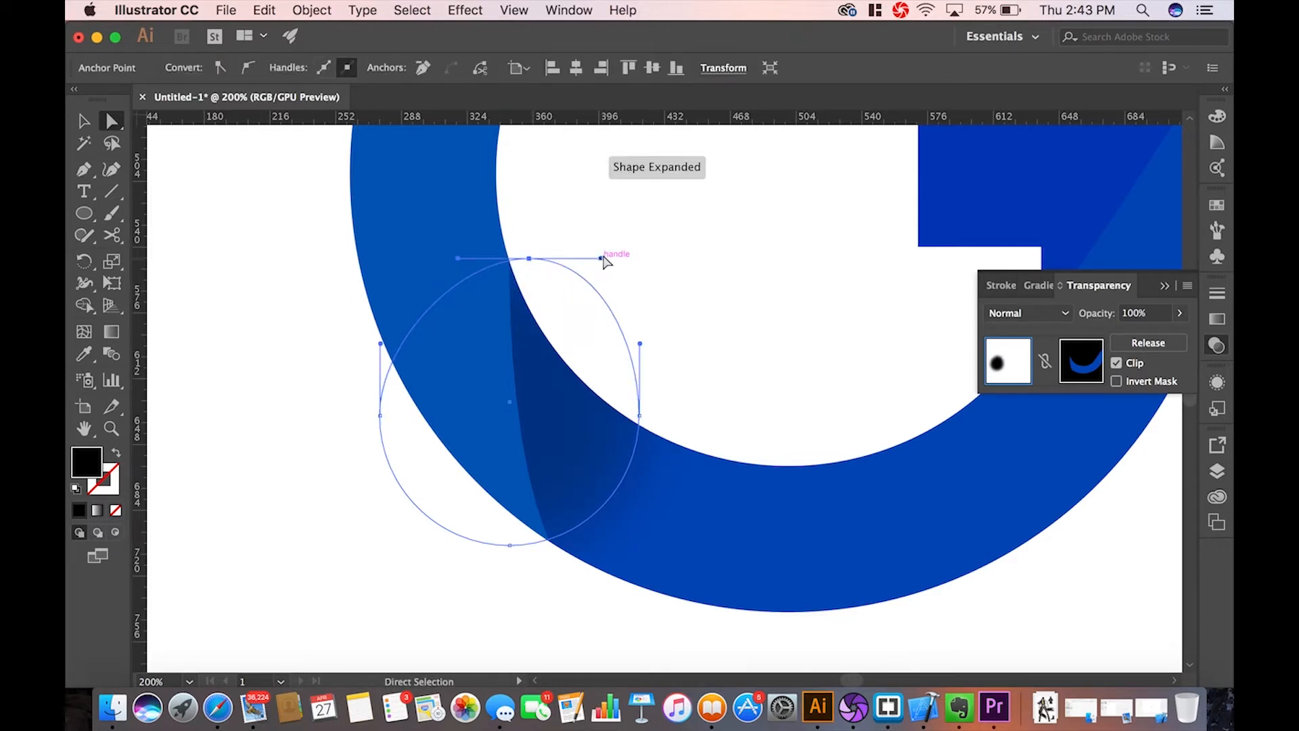
- Bend the curve handles of the shadow shape's upper and right anchors so its outline follows the G's inner curve
left_click(603, 261)
left_click(529, 259)
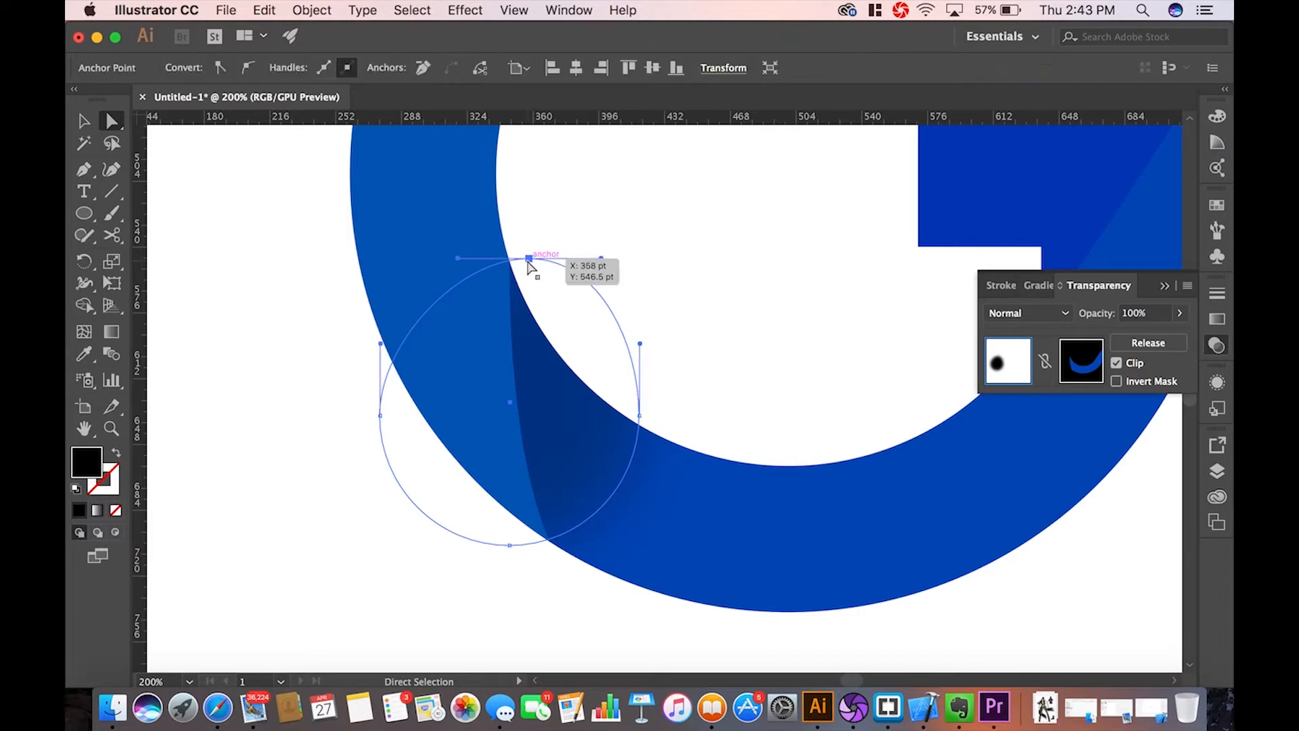
left_click_drag(601, 260, 555, 326)
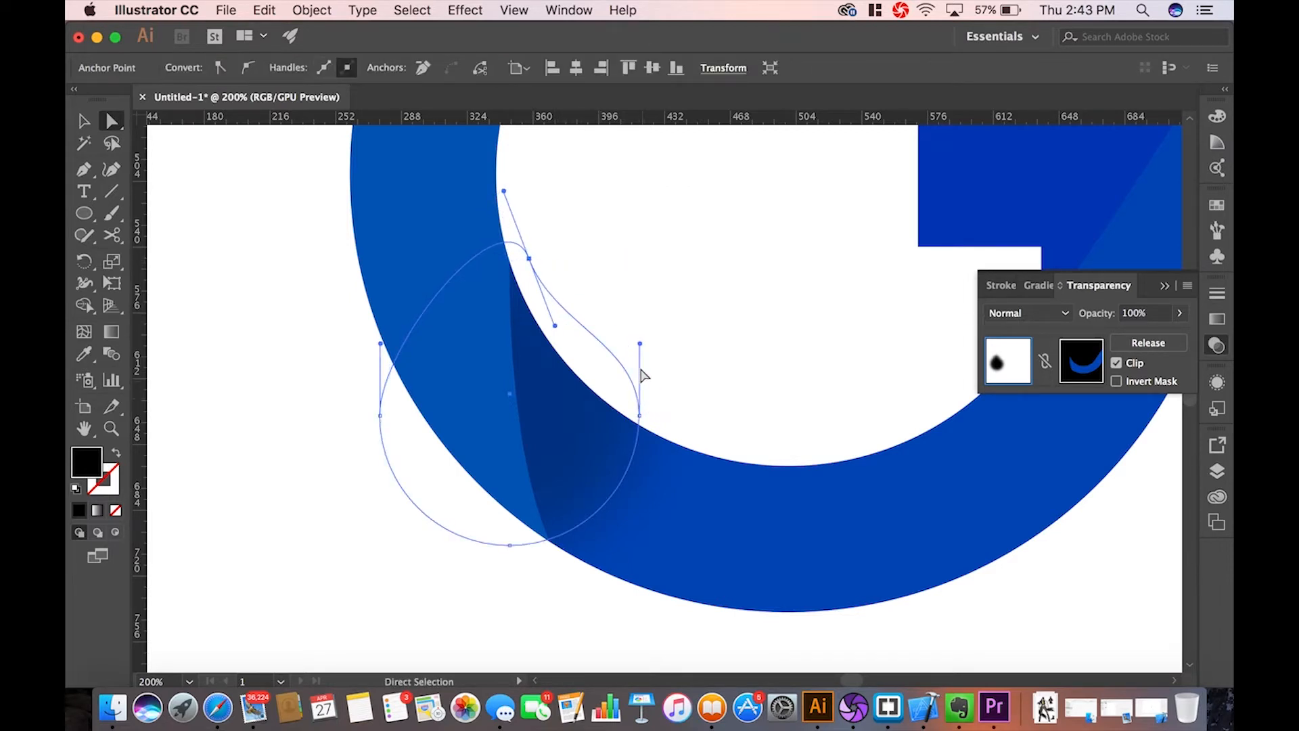
left_click_drag(640, 345, 590, 413)
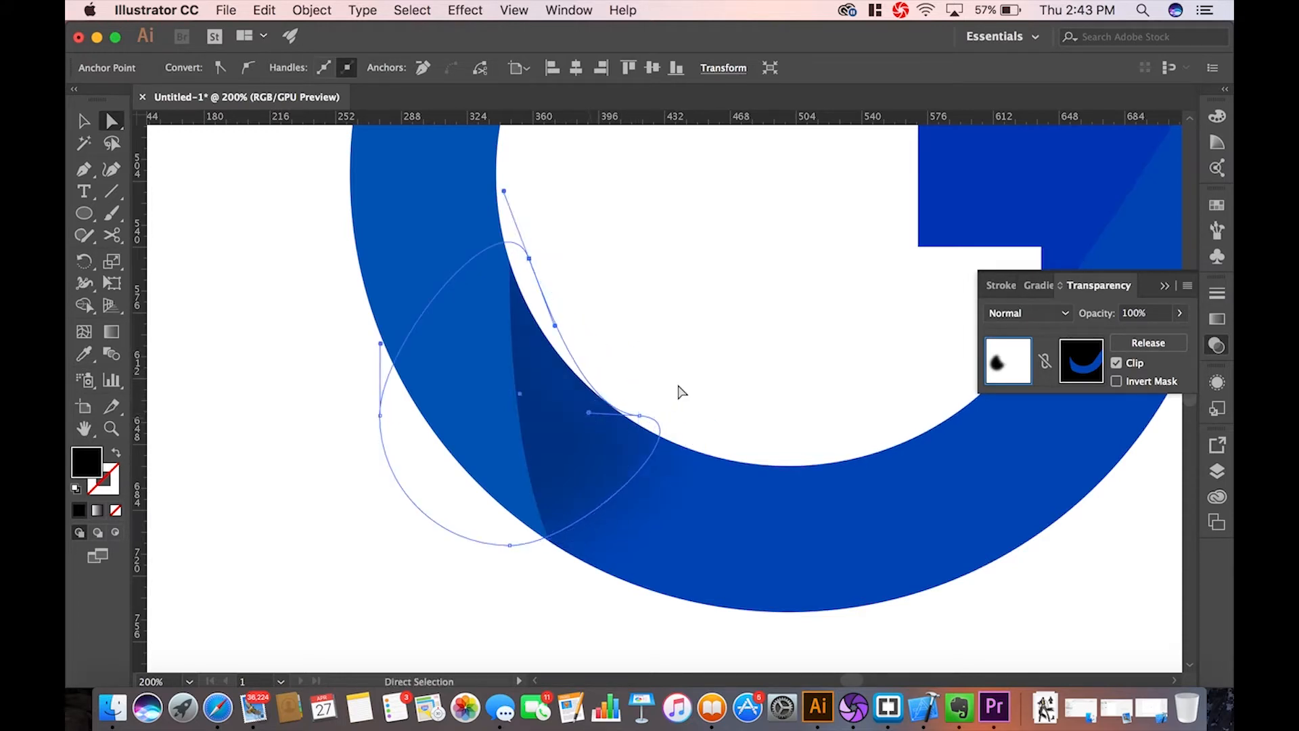
left_click(721, 355)
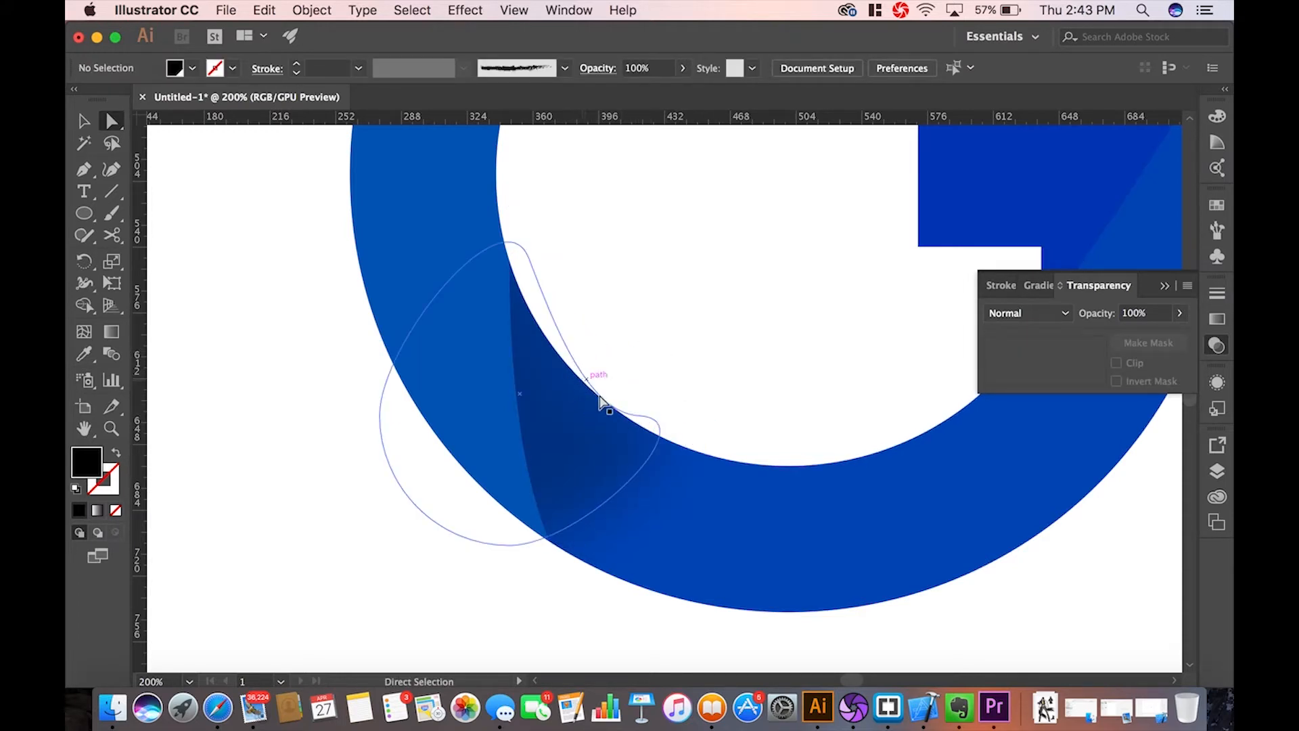
- Move the shadow shape's right anchor outward past the inner curve and its lower anchor down and outward beyond the G's outer edge
left_click(641, 417)
left_click_drag(643, 421, 663, 414)
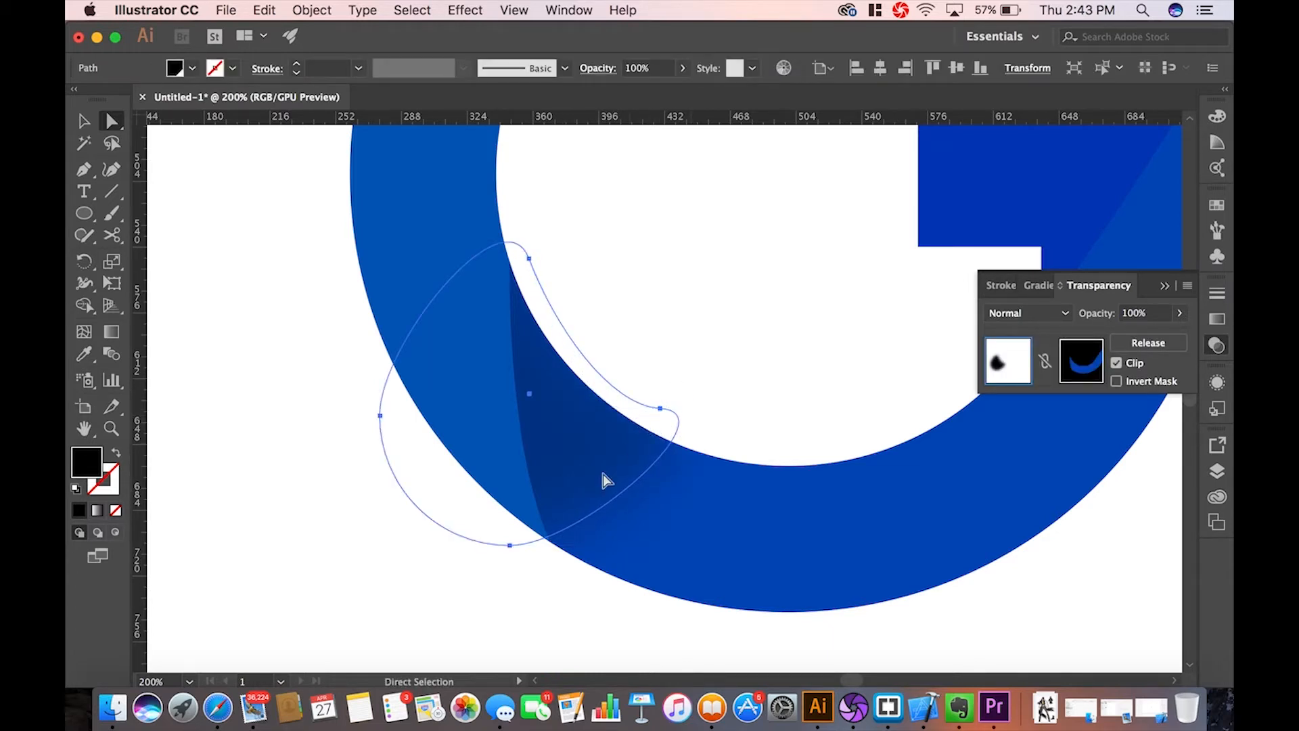
left_click_drag(510, 546, 492, 574)
left_click(574, 626)
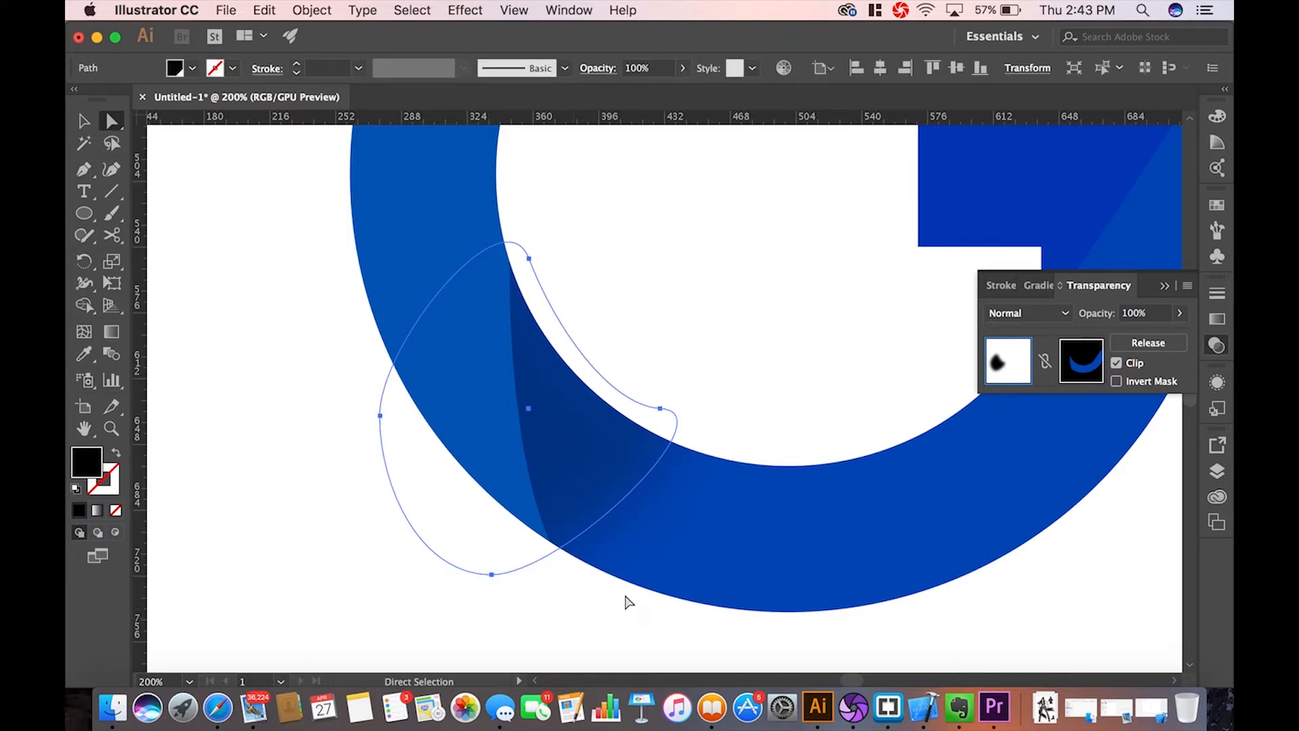
- Relink the shadow shape to its opacity mask and deselect it
scroll(574, 623, "right", 5)
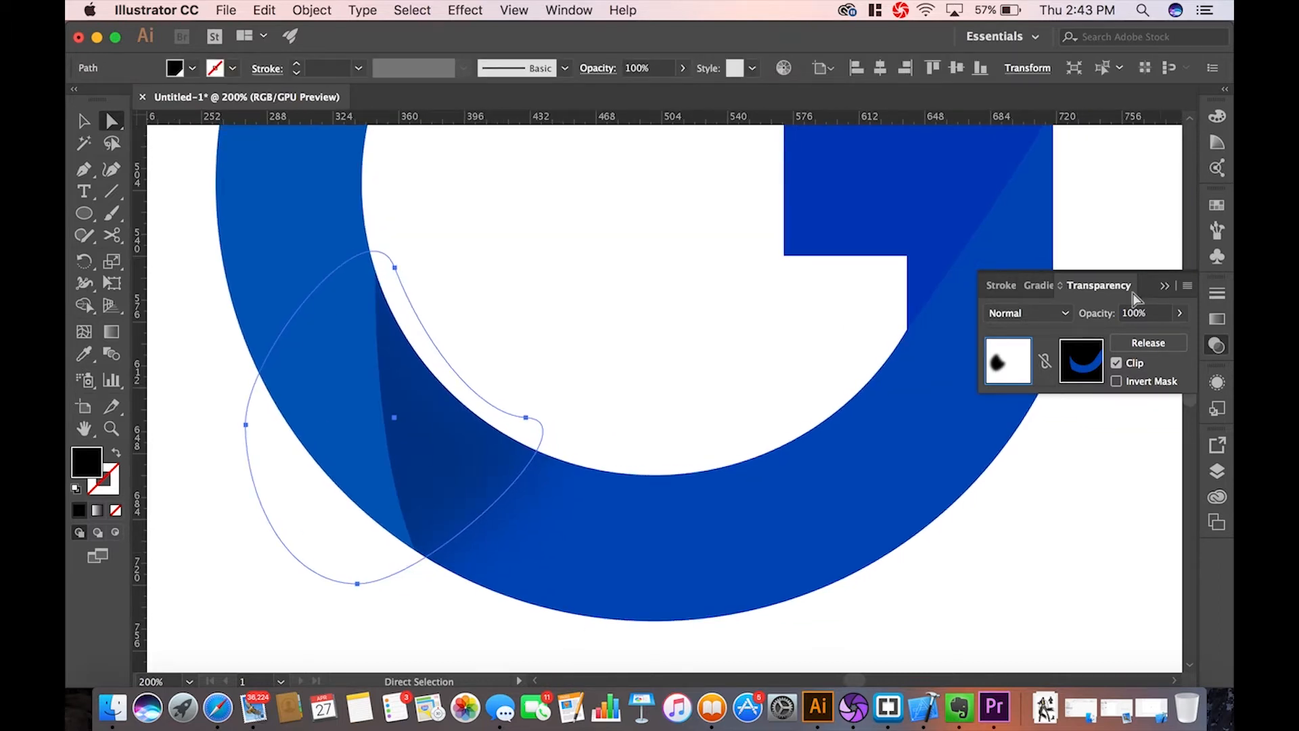
left_click(1048, 359)
left_click_drag(395, 418, 522, 313)
key("super+z")
key("super+minus")
key("super+minus")
key("super+minus")
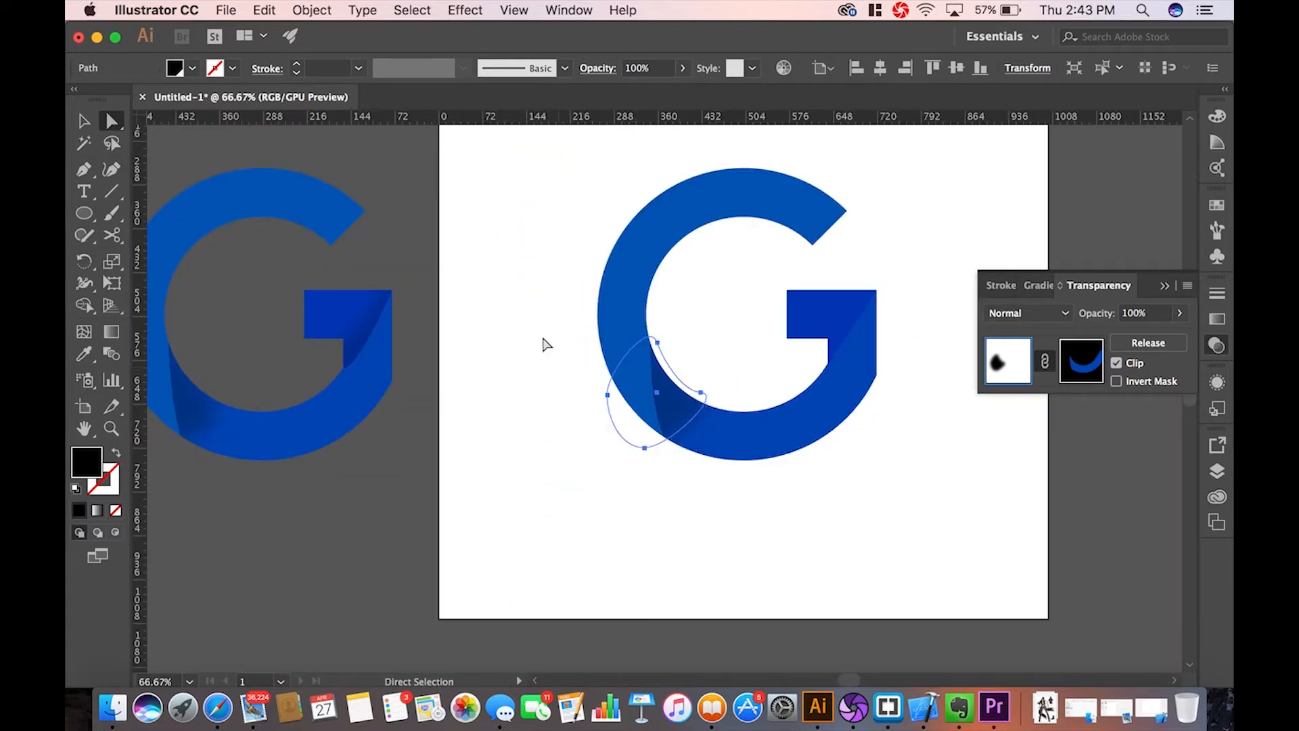
left_click(545, 345)
- Try scaling the whole G down together with its masked shadow
left_click(84, 122)
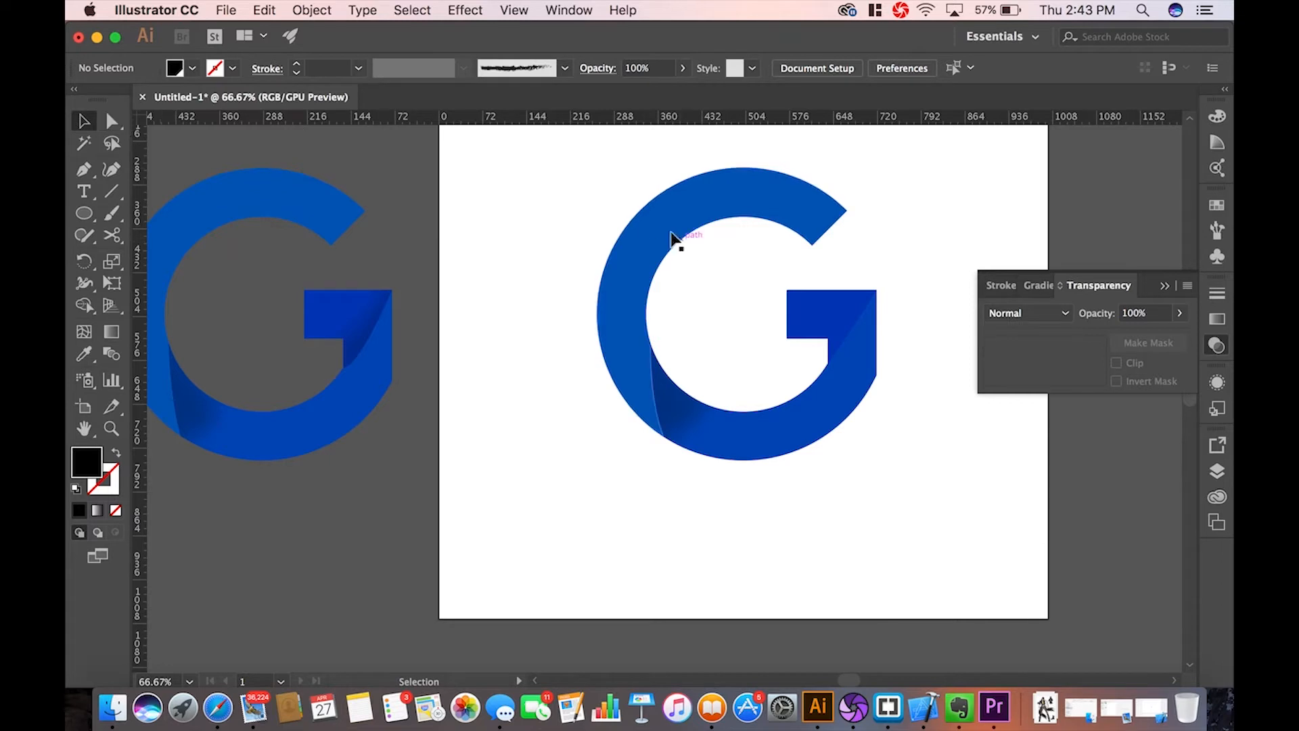
left_click(872, 440)
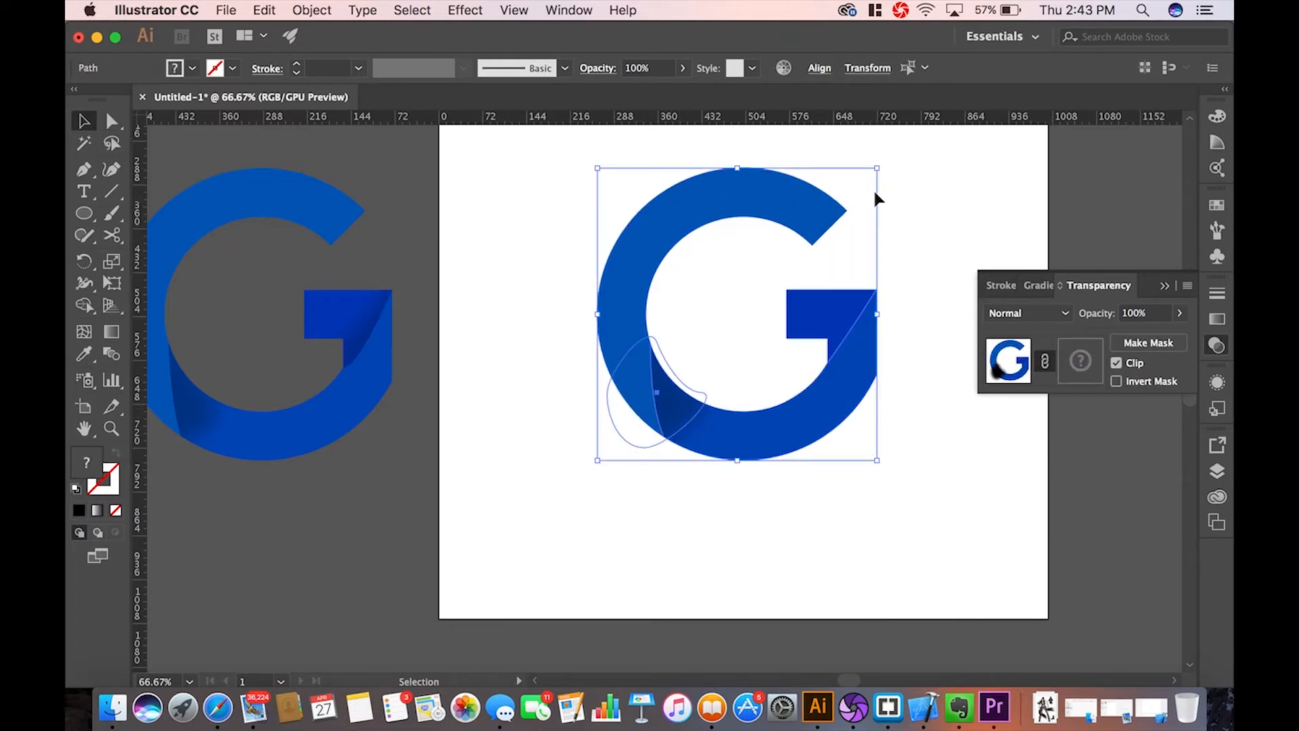
left_click_drag(878, 173, 708, 385)
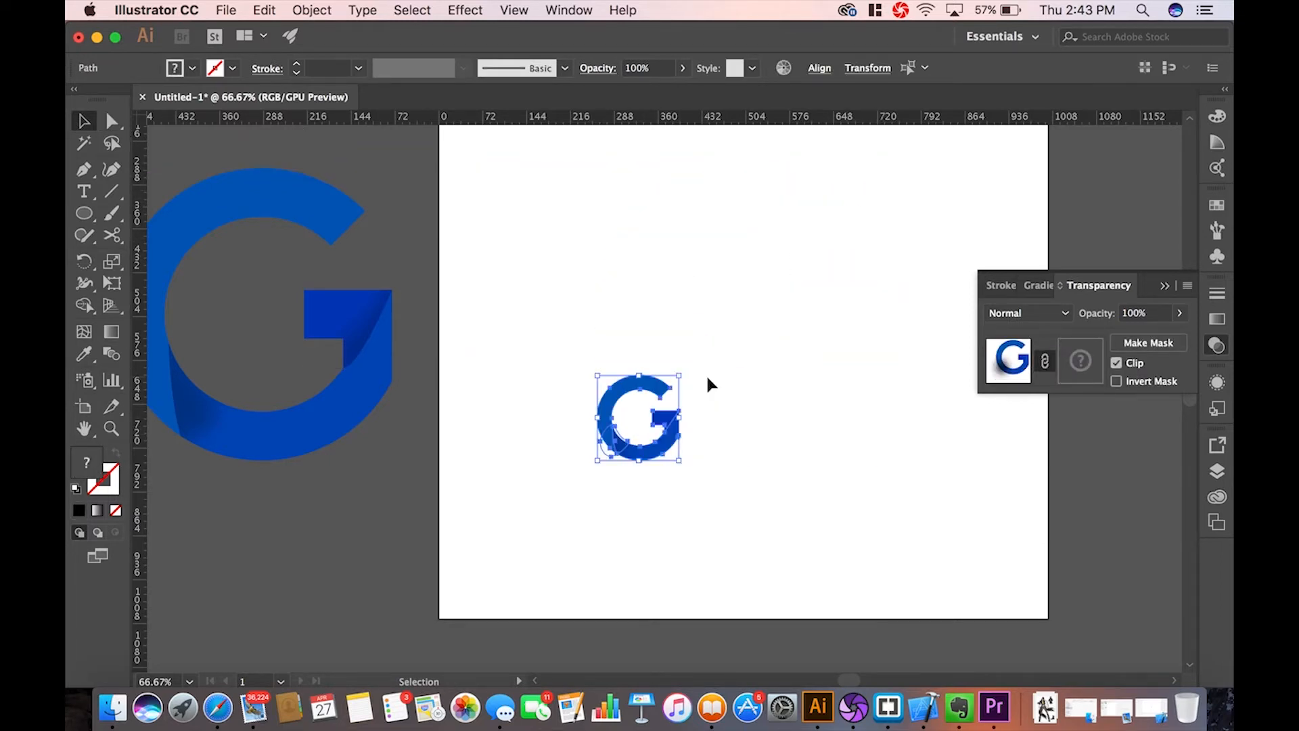
left_click(586, 474)
- Examine the shadow along the lower fold of the G up close and against the whole letter
key("super+equal")
key("super+equal")
key("super+equal")
key("super+equal")
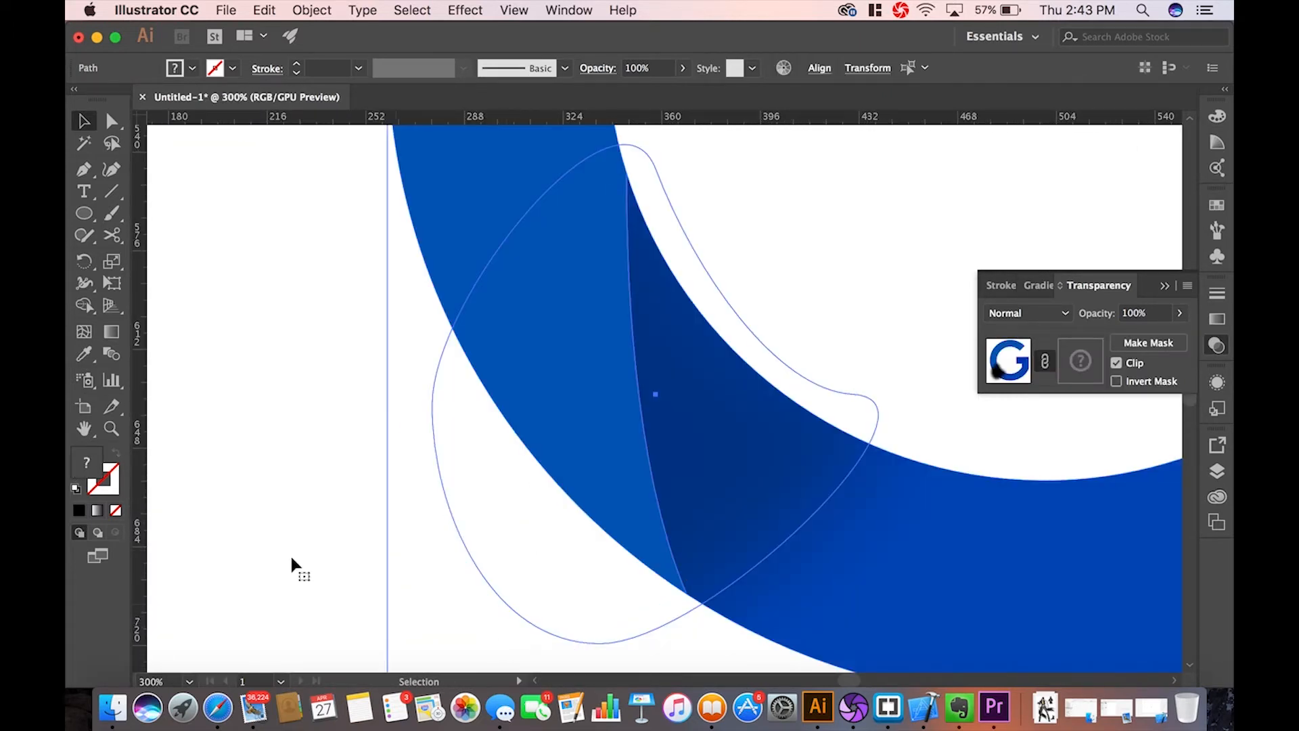
left_click(281, 555)
key("super+minus")
key("super+minus")
key("super+minus")
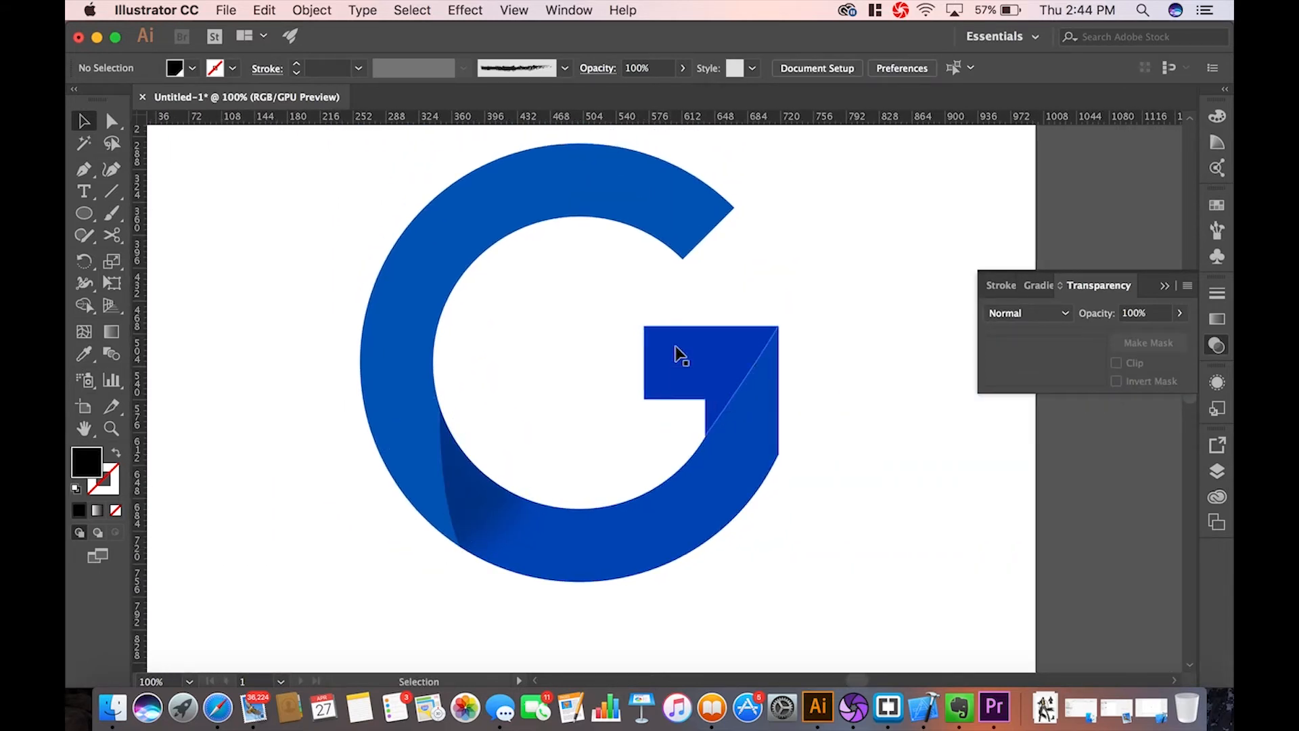
- Draw a black ellipse about 161 by 174 pt over the crossbar fold and apply Gaussian Blur with the last-used settings
left_click(94, 218)
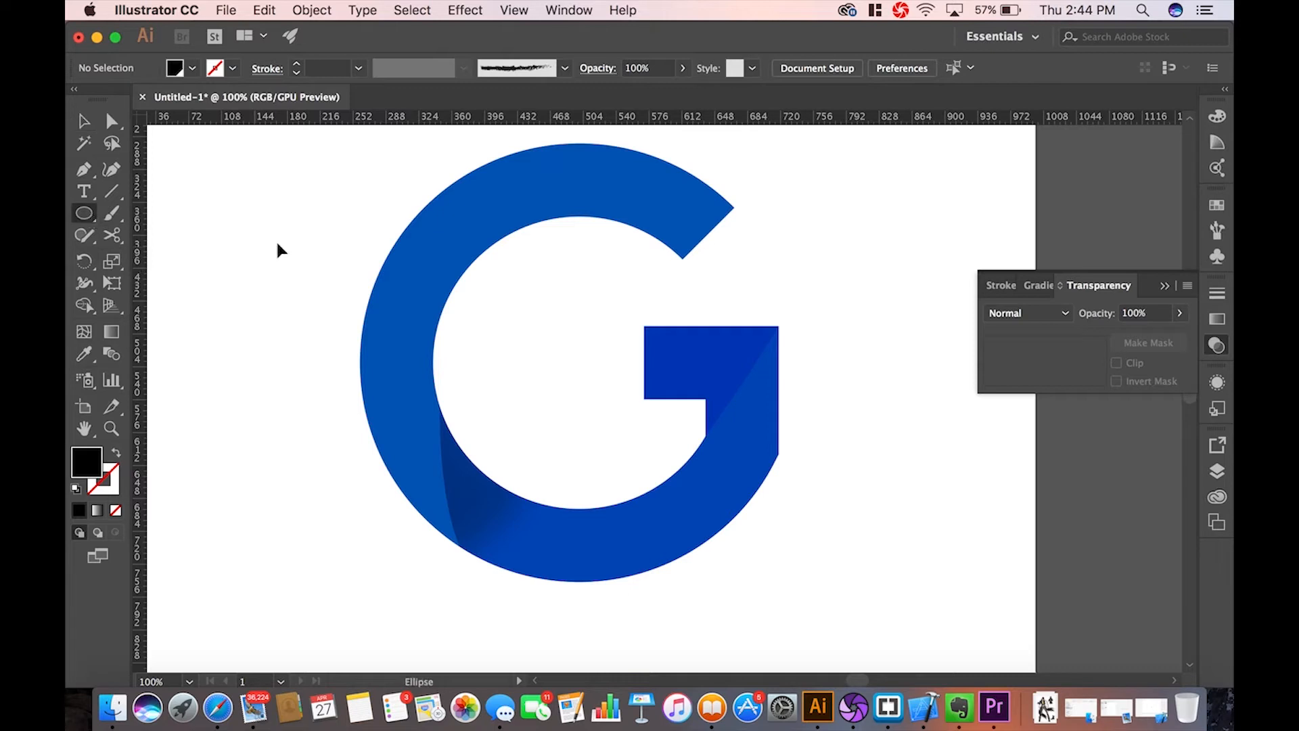
left_click_drag(688, 306, 832, 462)
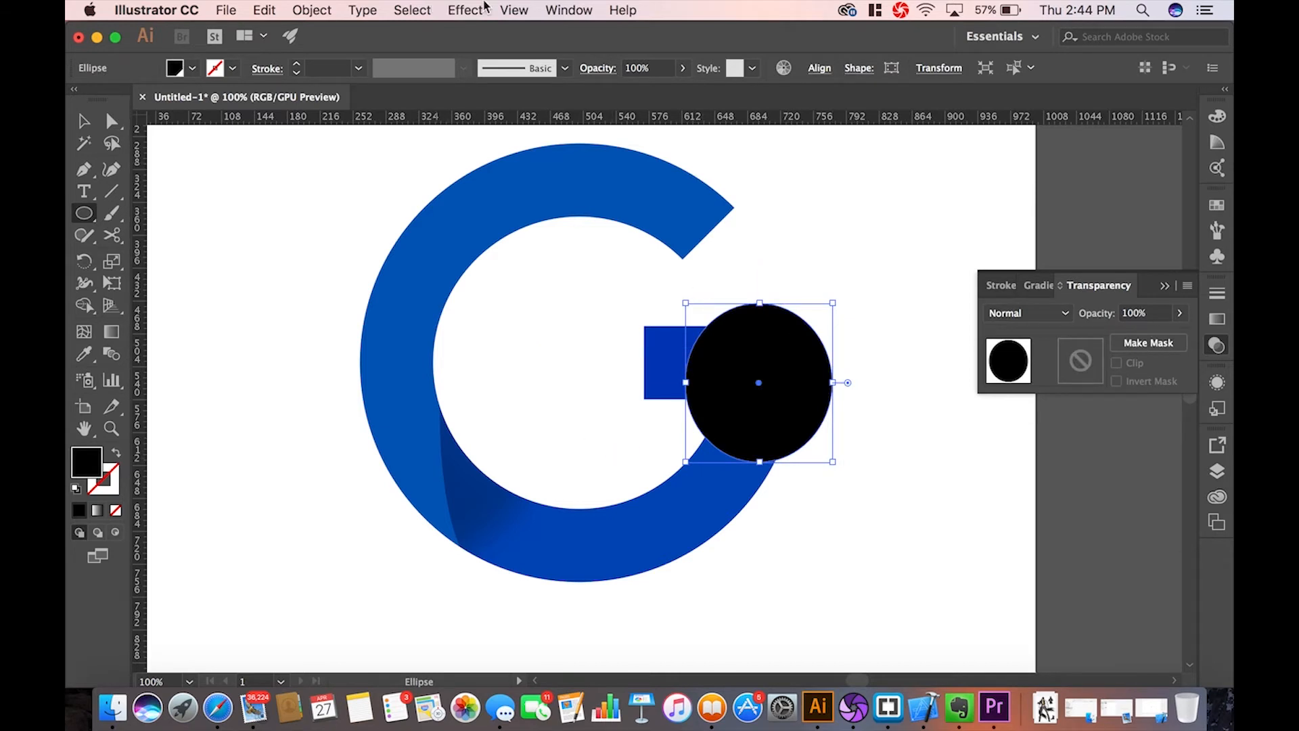
left_click(622, 10)
type("gaus")
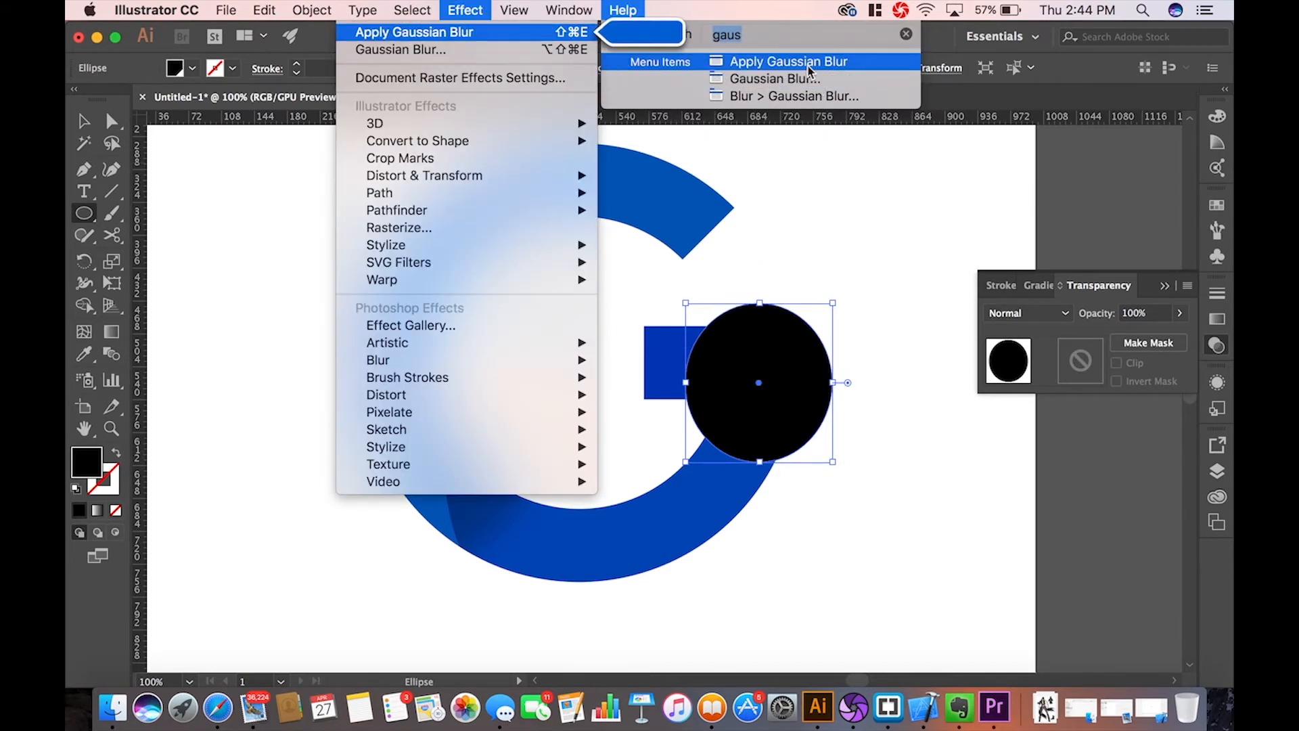
left_click(808, 62)
left_click(946, 567)
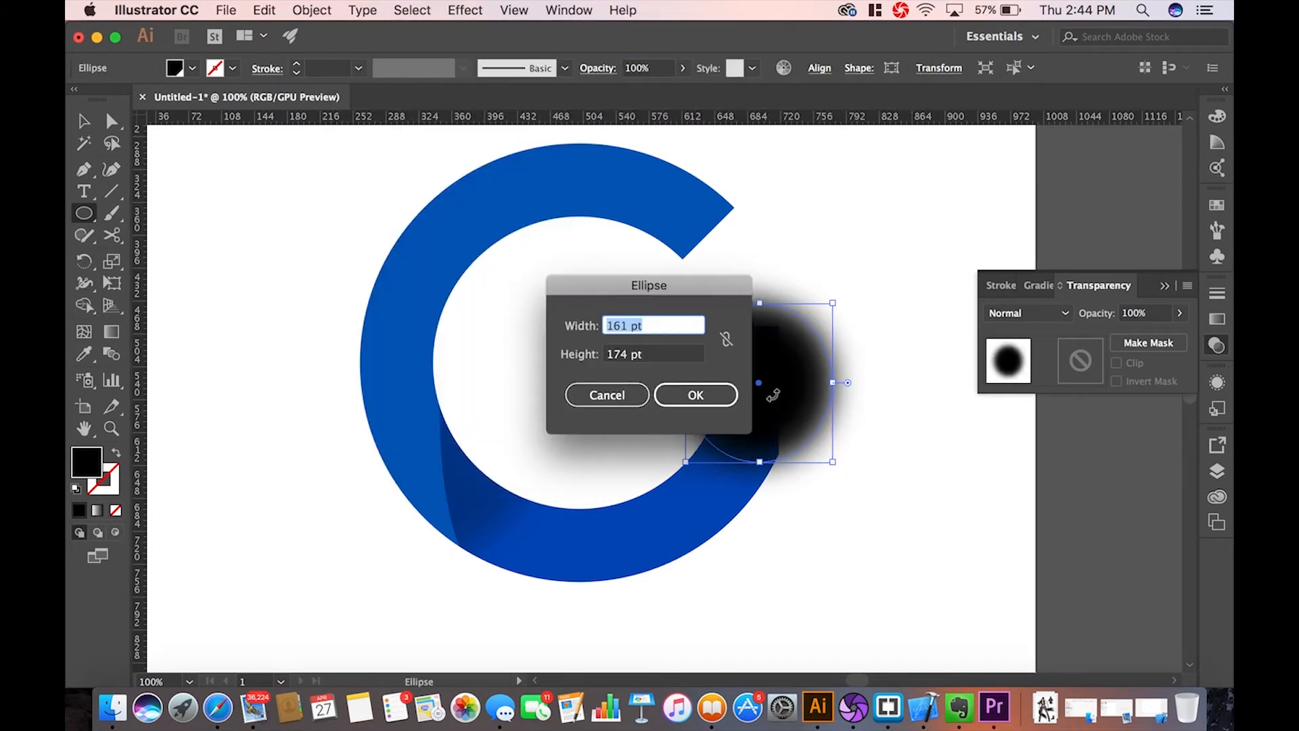
left_click(607, 395)
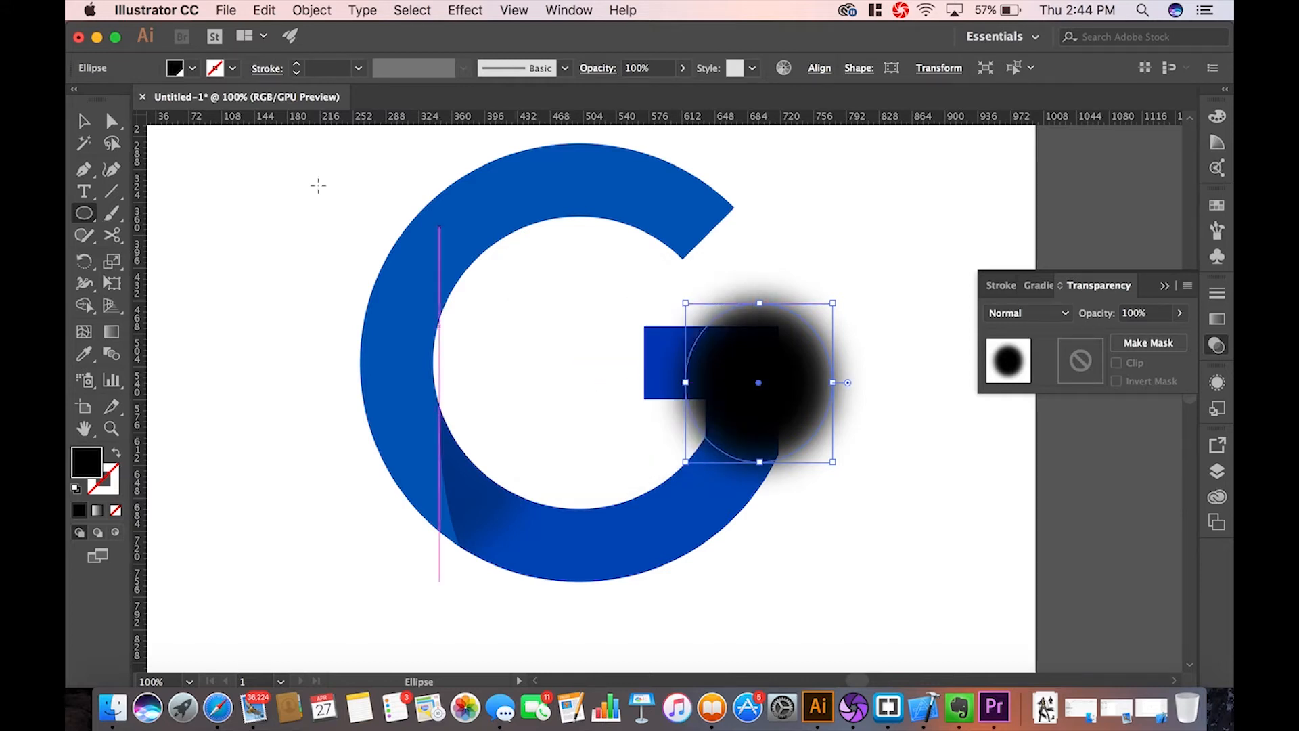
- Copy the crossbar piece of the G
left_click(84, 121)
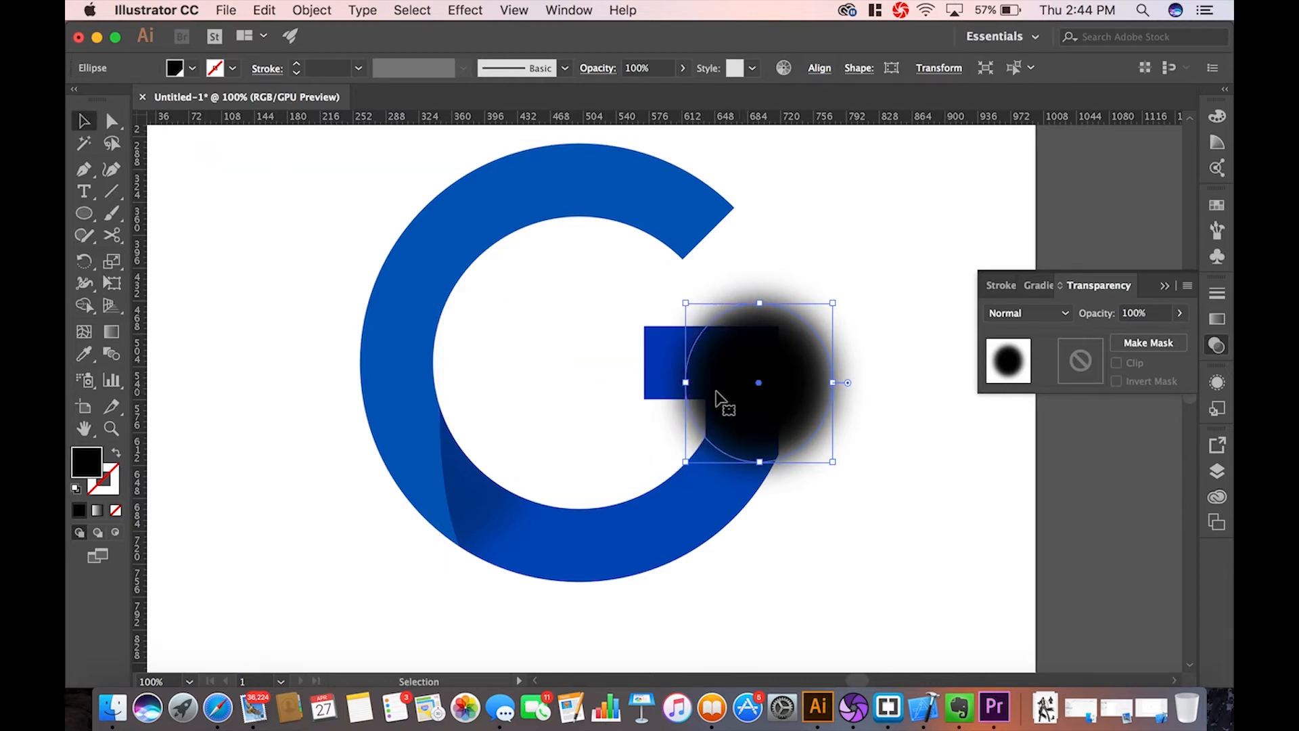
left_click(652, 377)
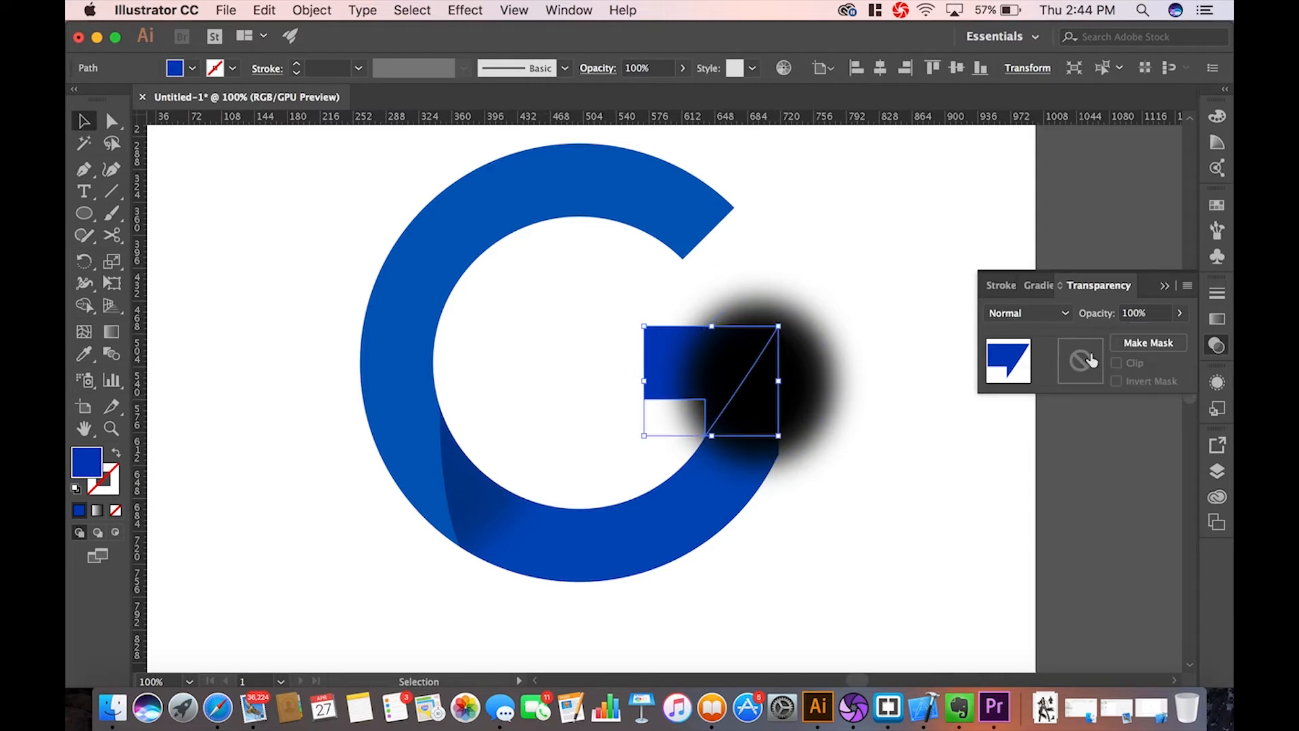
left_click(1148, 343)
left_click(1148, 342)
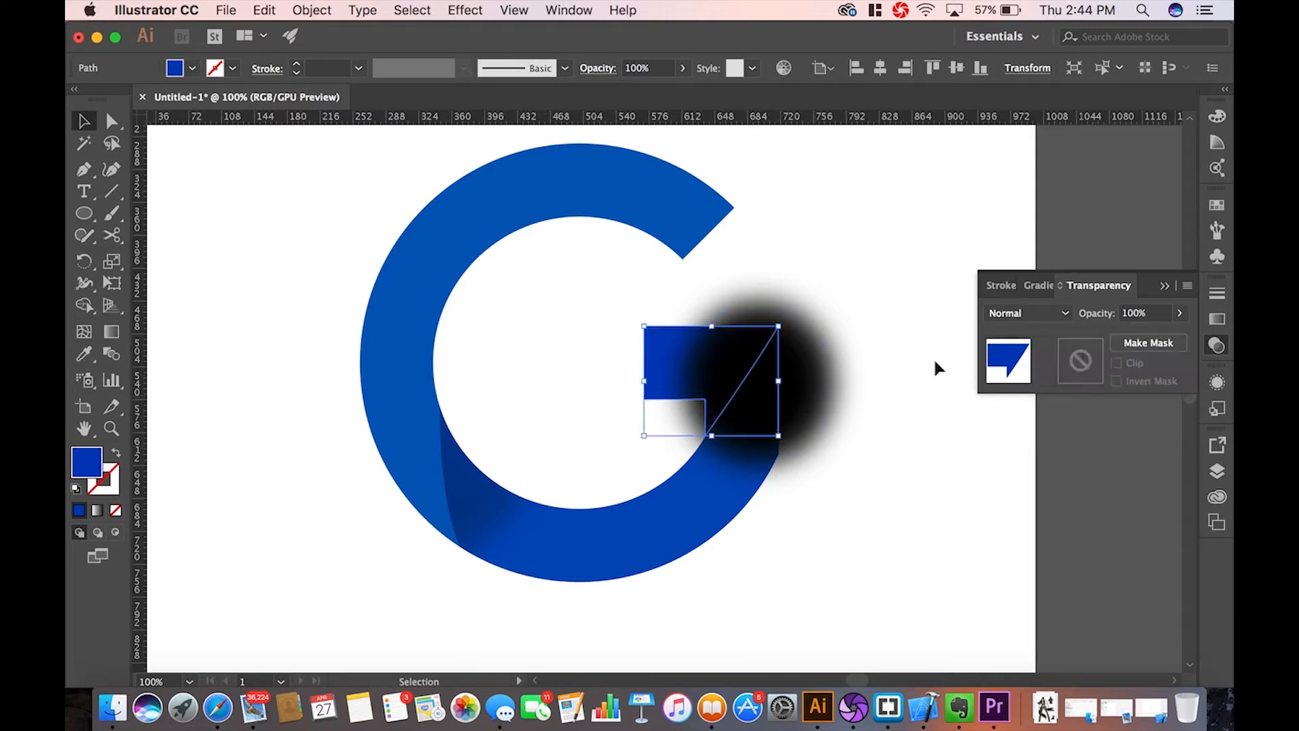
- Make a clipping opacity mask for the blurred ellipse and enter the mask for editing
left_click(814, 391)
left_click(1148, 343)
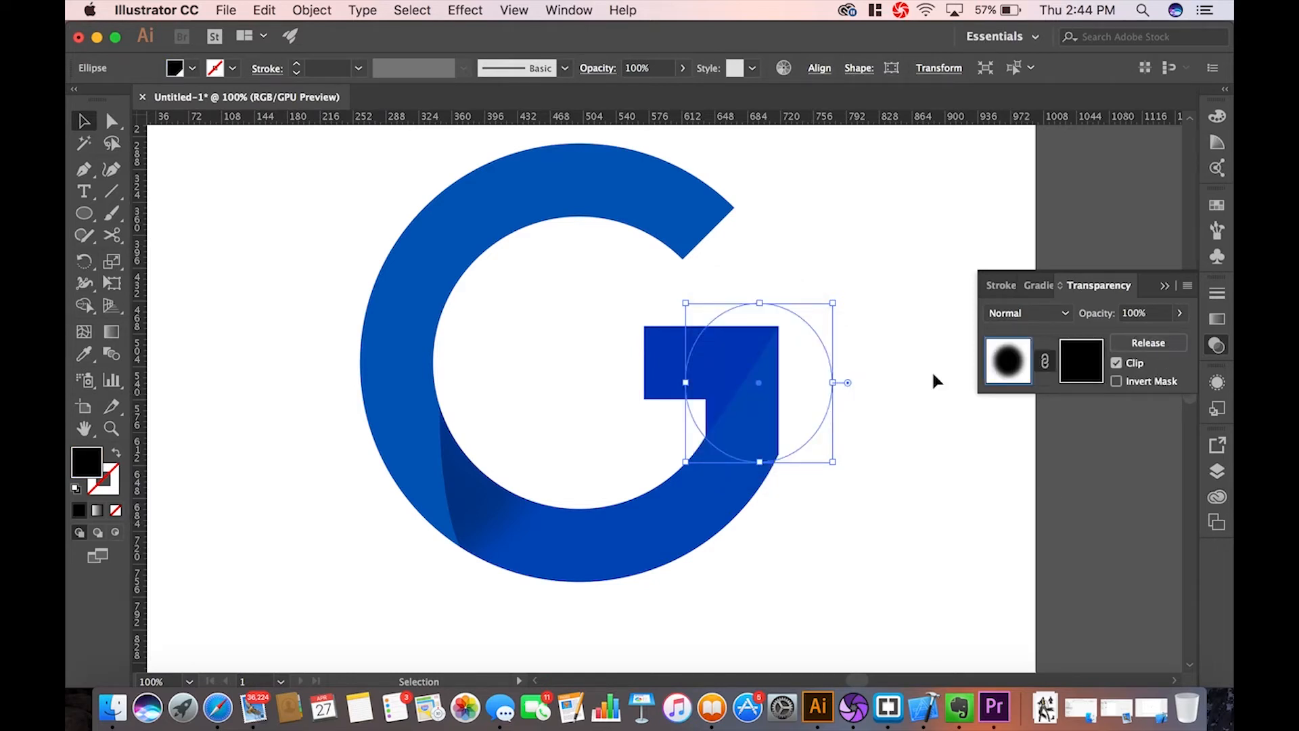
left_click(1072, 384)
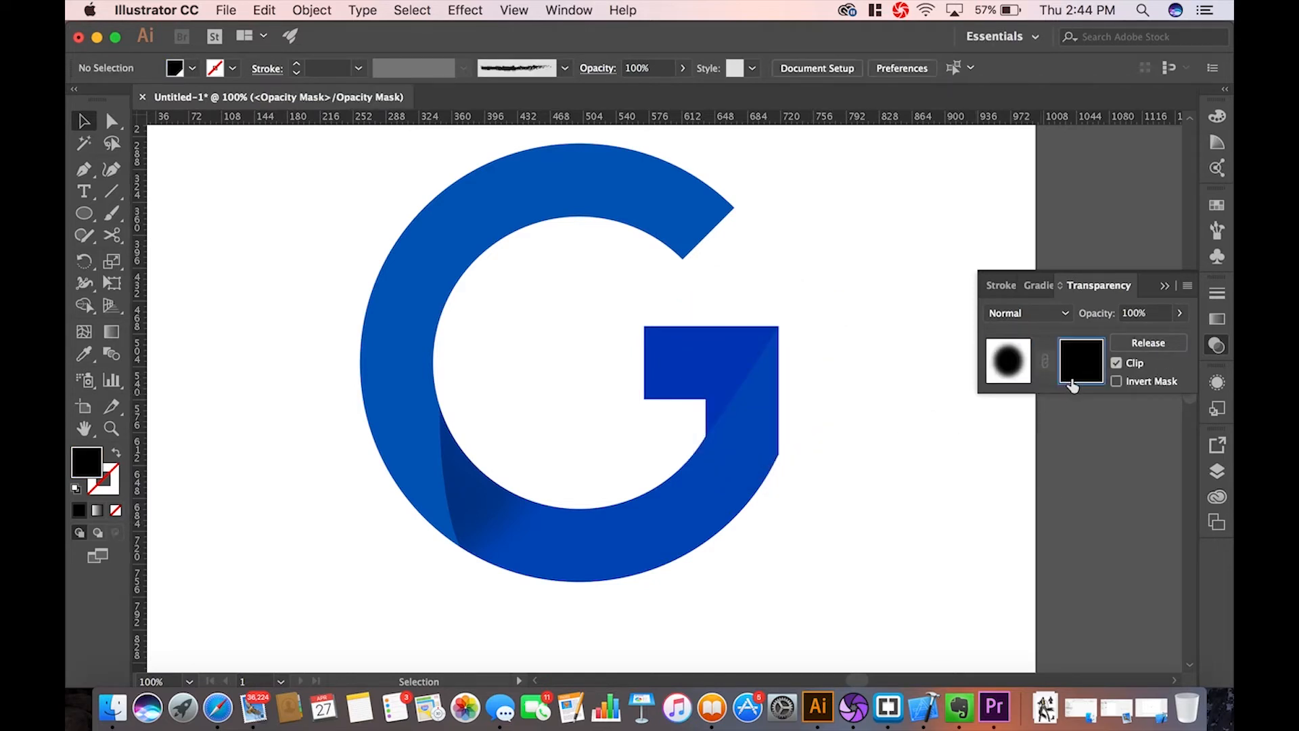
- Paste the copied crossbar piece in place inside the blurred ellipse's opacity mask
left_click(264, 8)
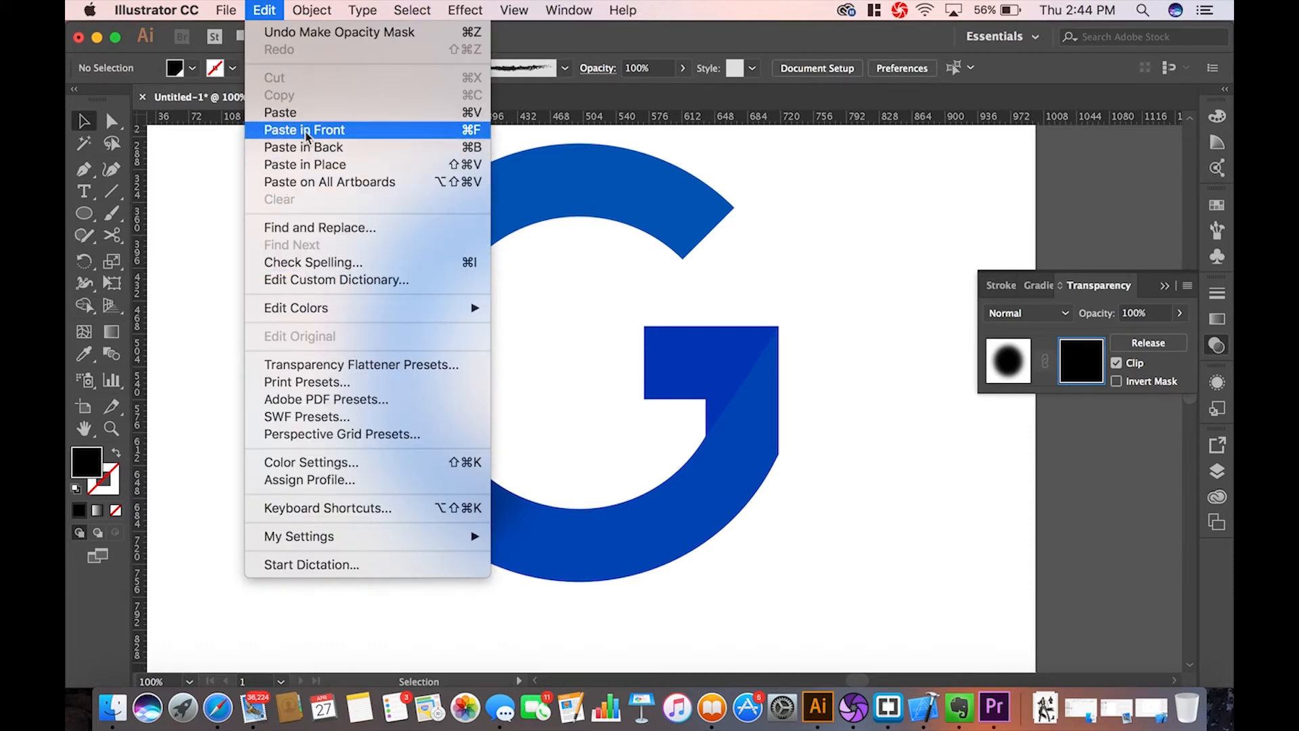
left_click(302, 165)
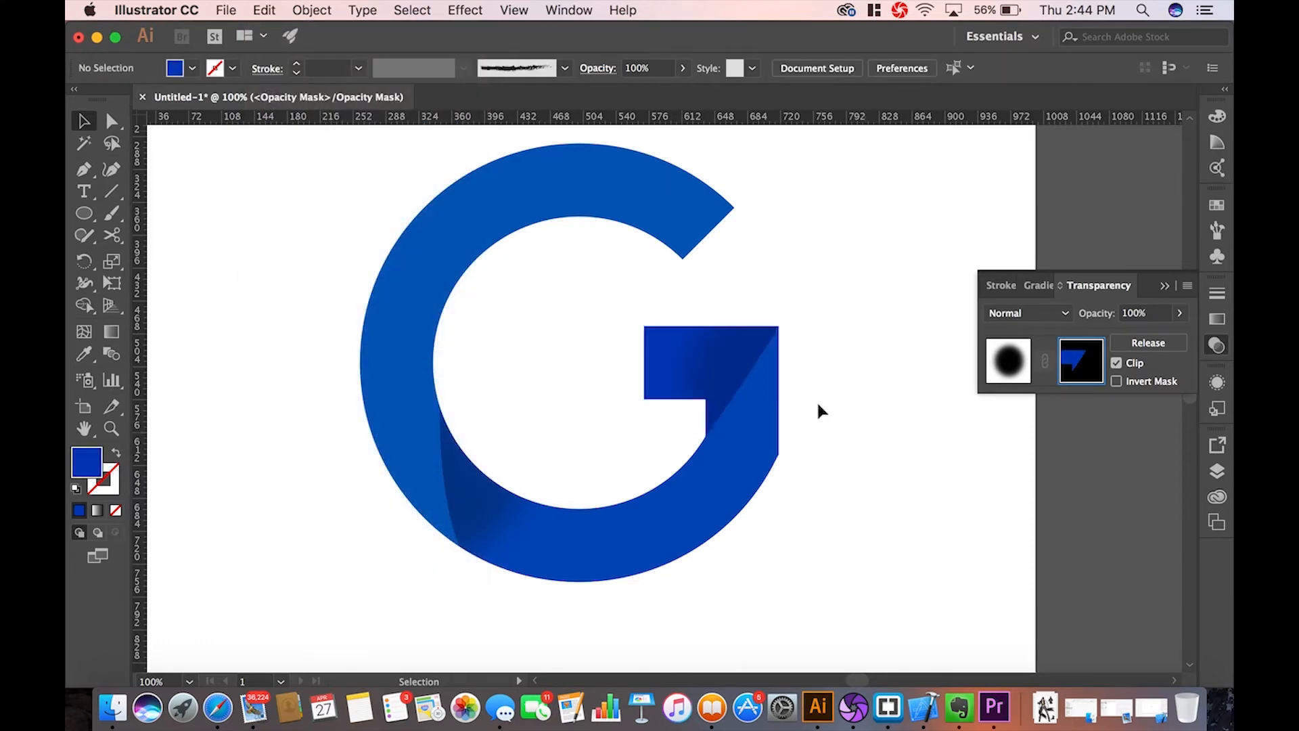
left_click(738, 368)
left_click(901, 469)
- Leave mask editing, unlink the blurred ellipse from its opacity mask and switch to direct selection of its anchors
left_click(1014, 376)
left_click(1045, 364)
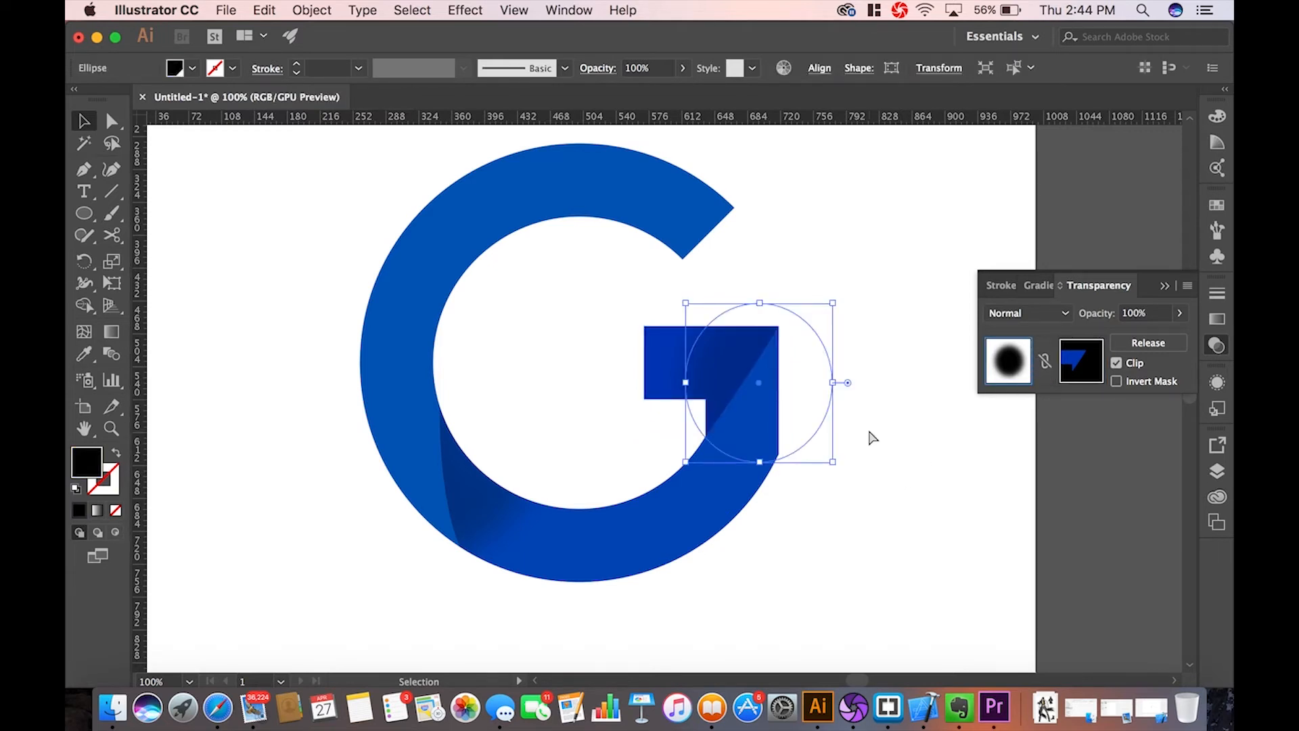
key("super+plus")
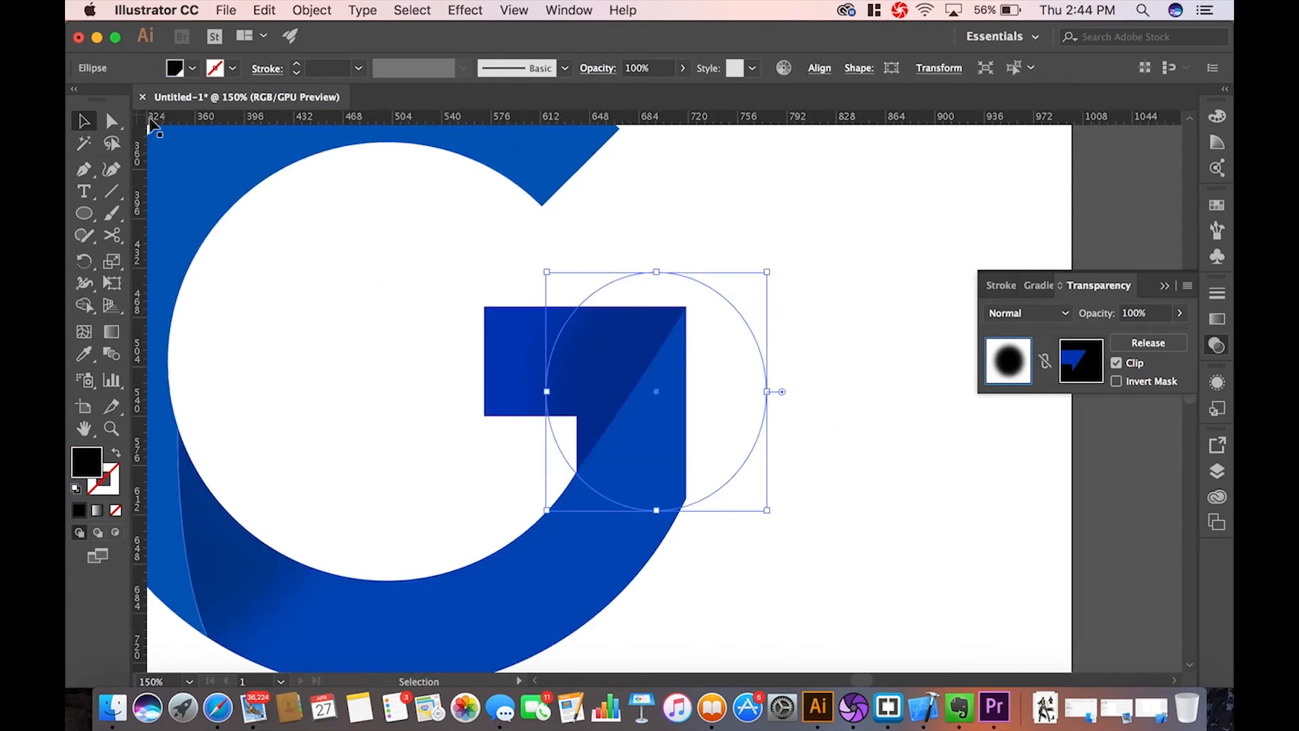
left_click(112, 121)
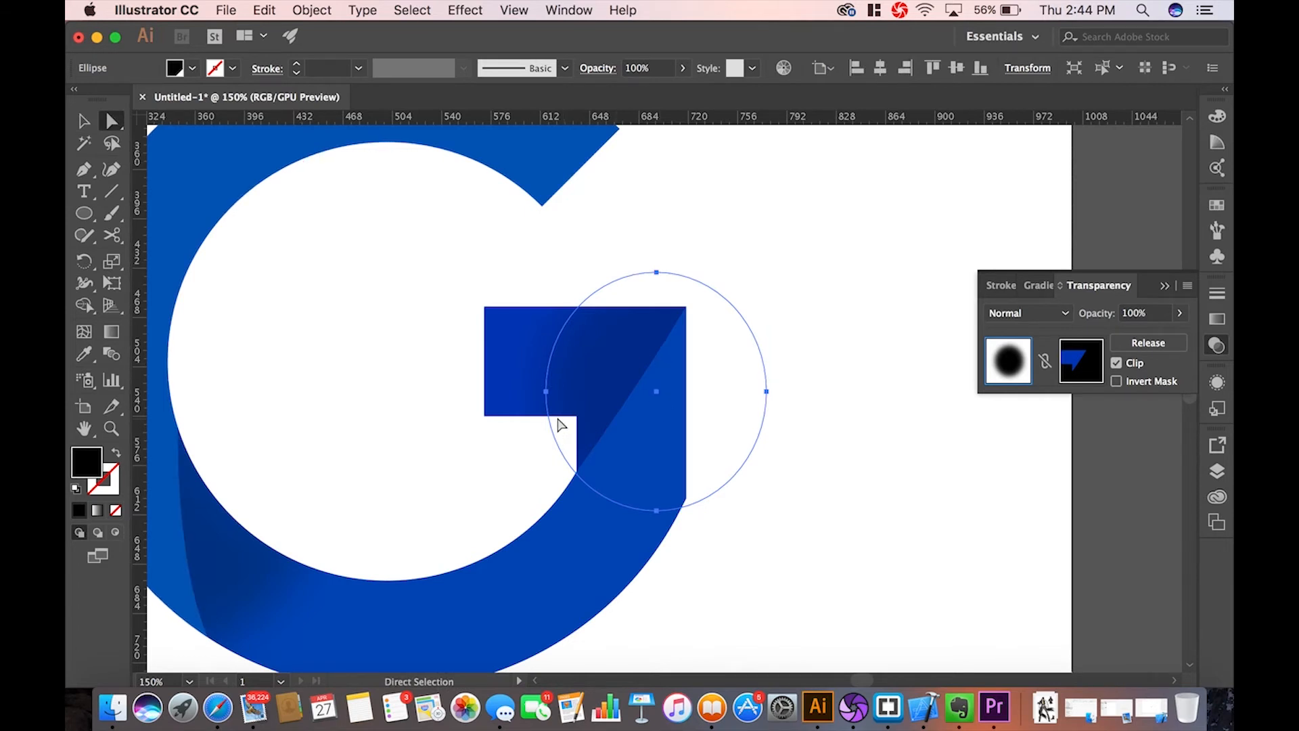
- Reshape the blurred ellipse at the crossbar fold, pulling its left and top anchors inward so the shadow hugs the diagonal fold
left_click(547, 392)
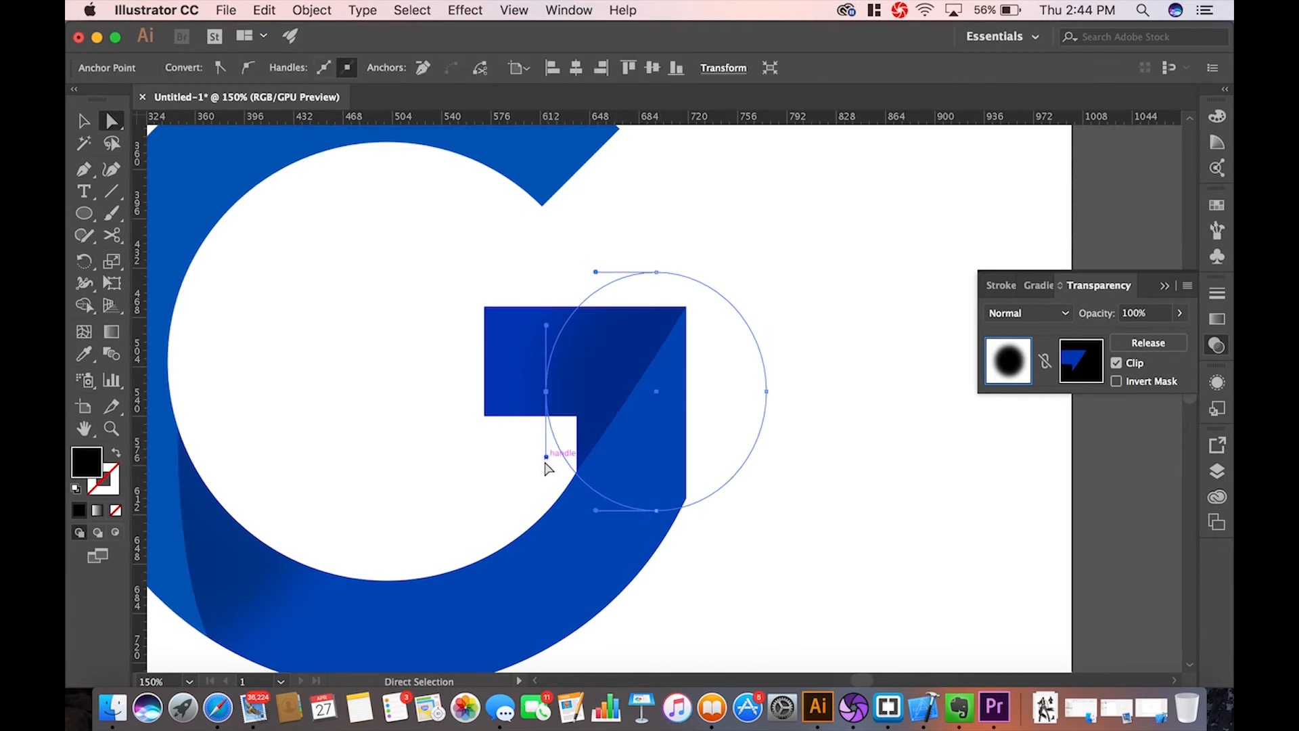
left_click_drag(547, 457, 443, 411)
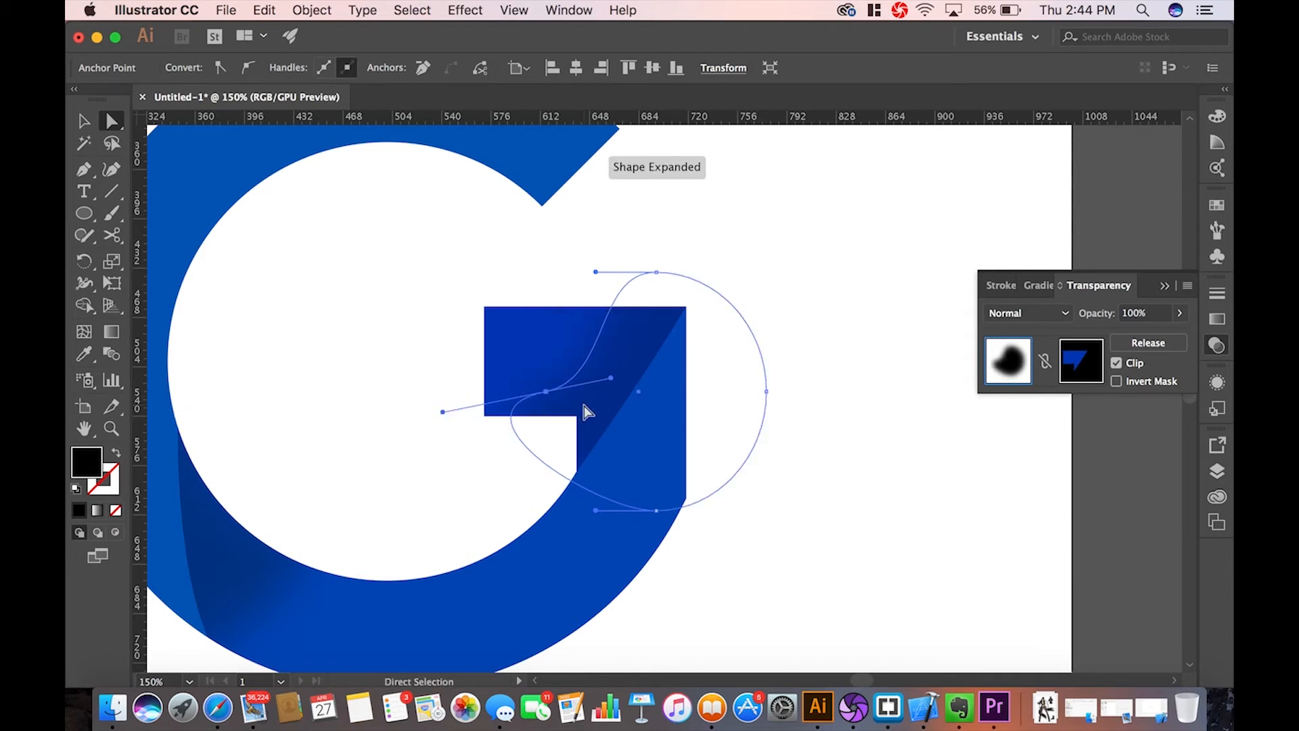
left_click_drag(547, 394, 566, 420)
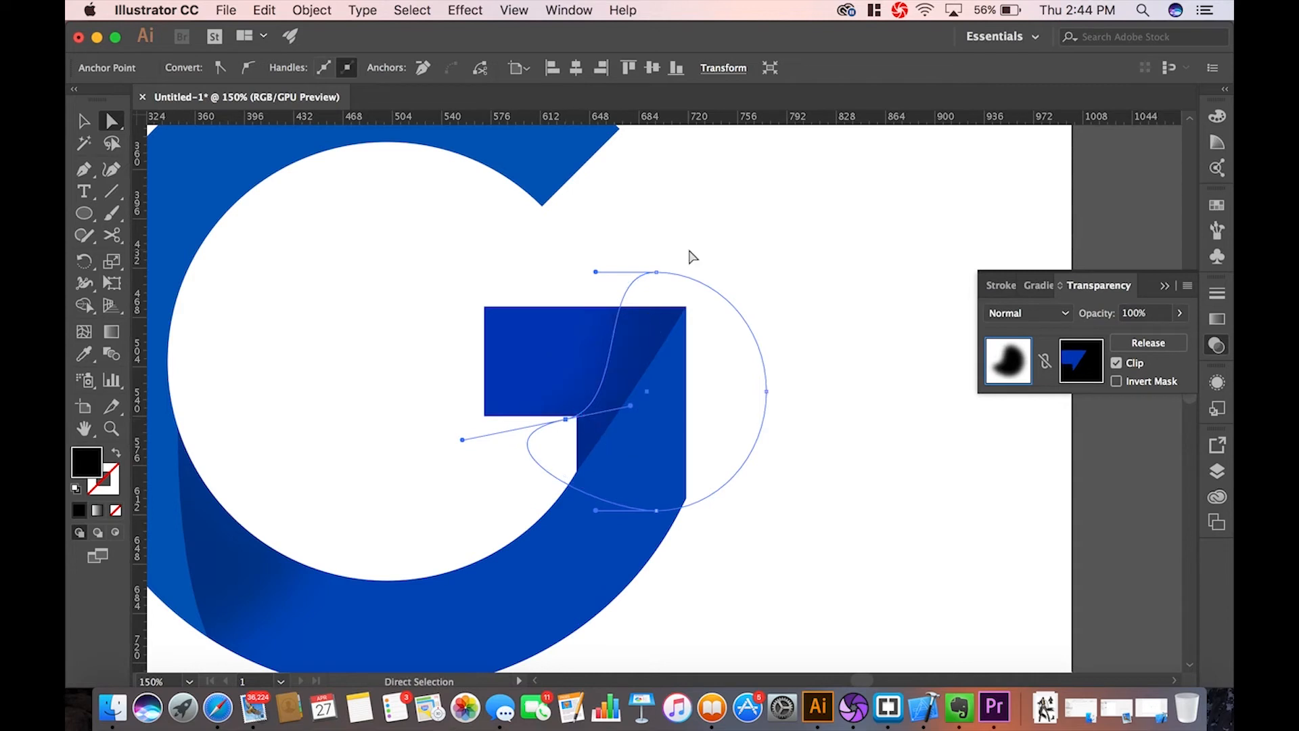
left_click_drag(655, 275, 715, 284)
left_click(821, 258)
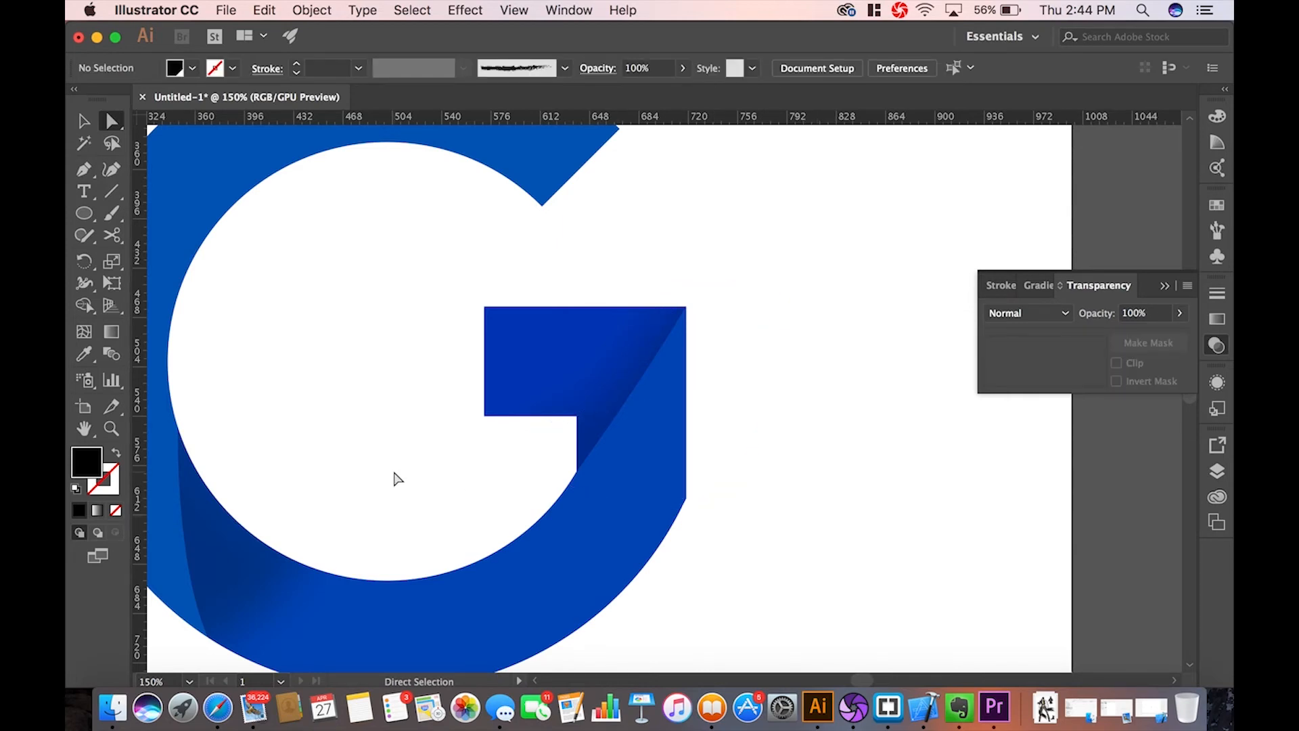
- Try to move both G logos rightward together with direct selection, undo the move and deselect them
key("super+minus")
key("super+minus")
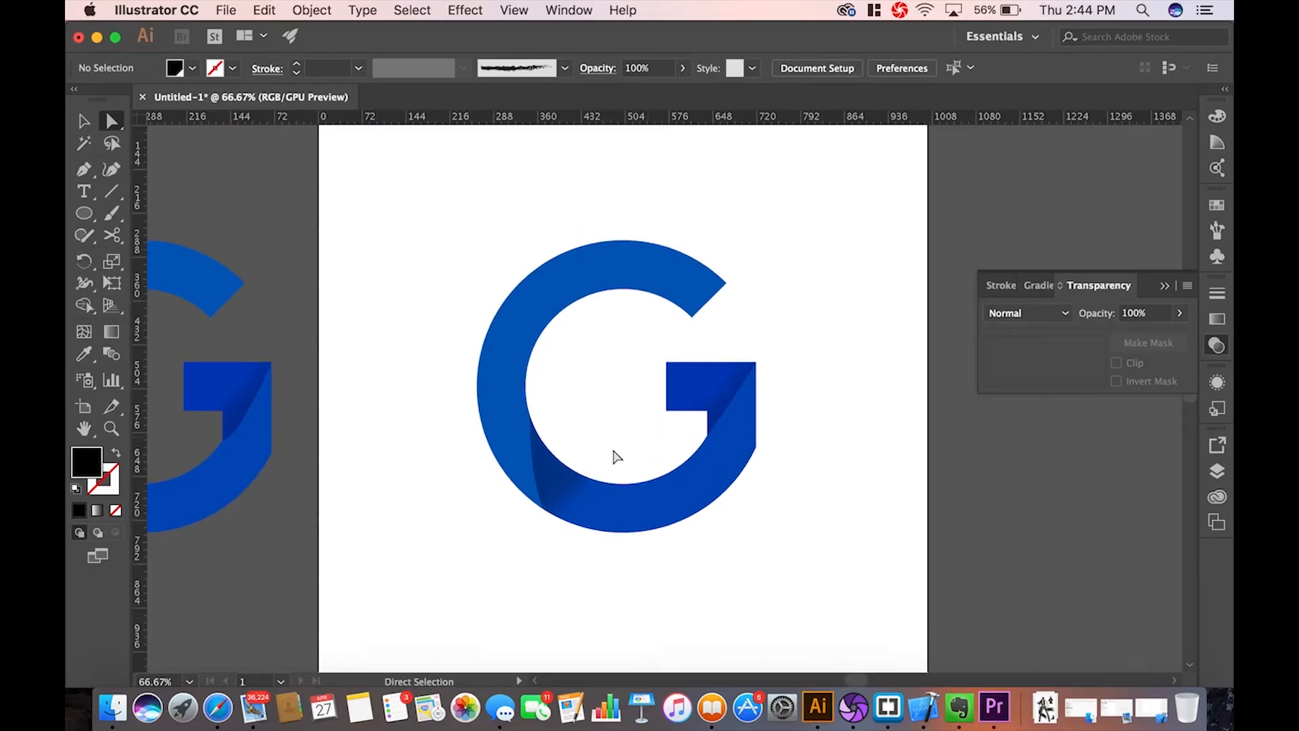
key("super+minus")
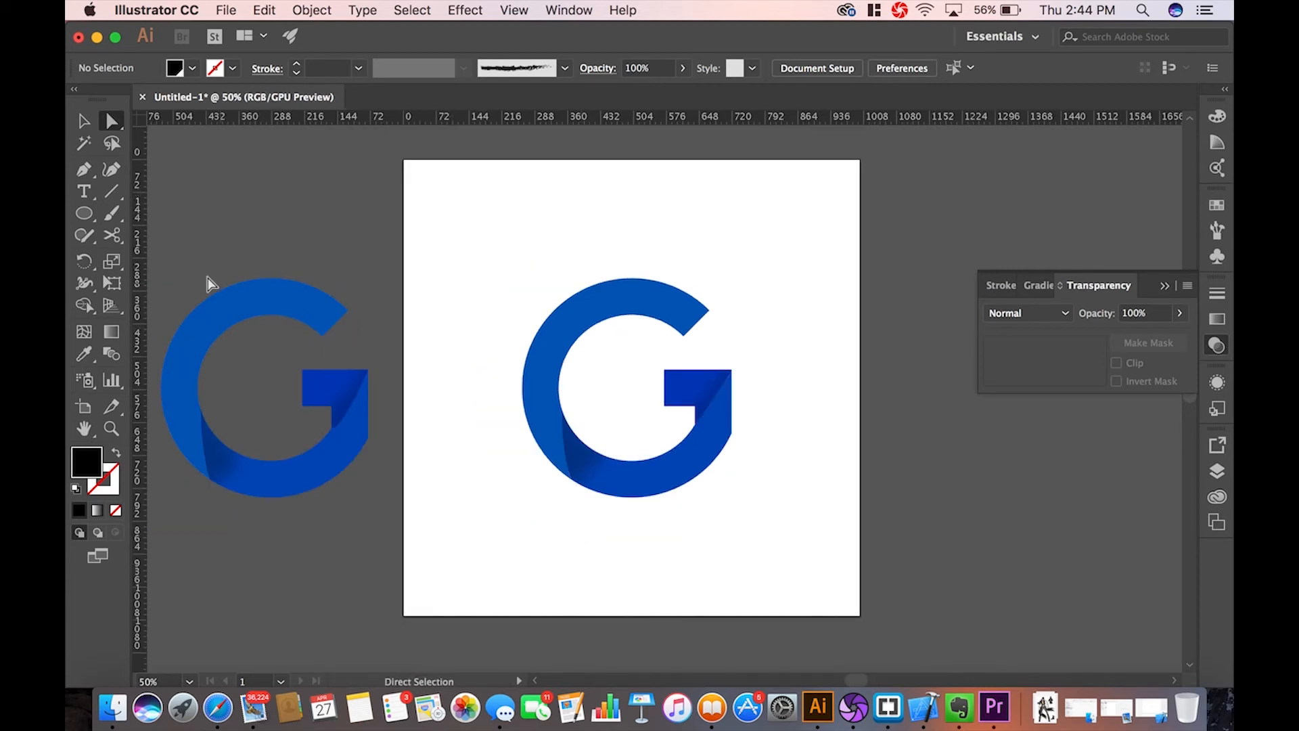
left_click_drag(174, 251, 700, 552)
left_click_drag(345, 467, 540, 458)
key("super+z")
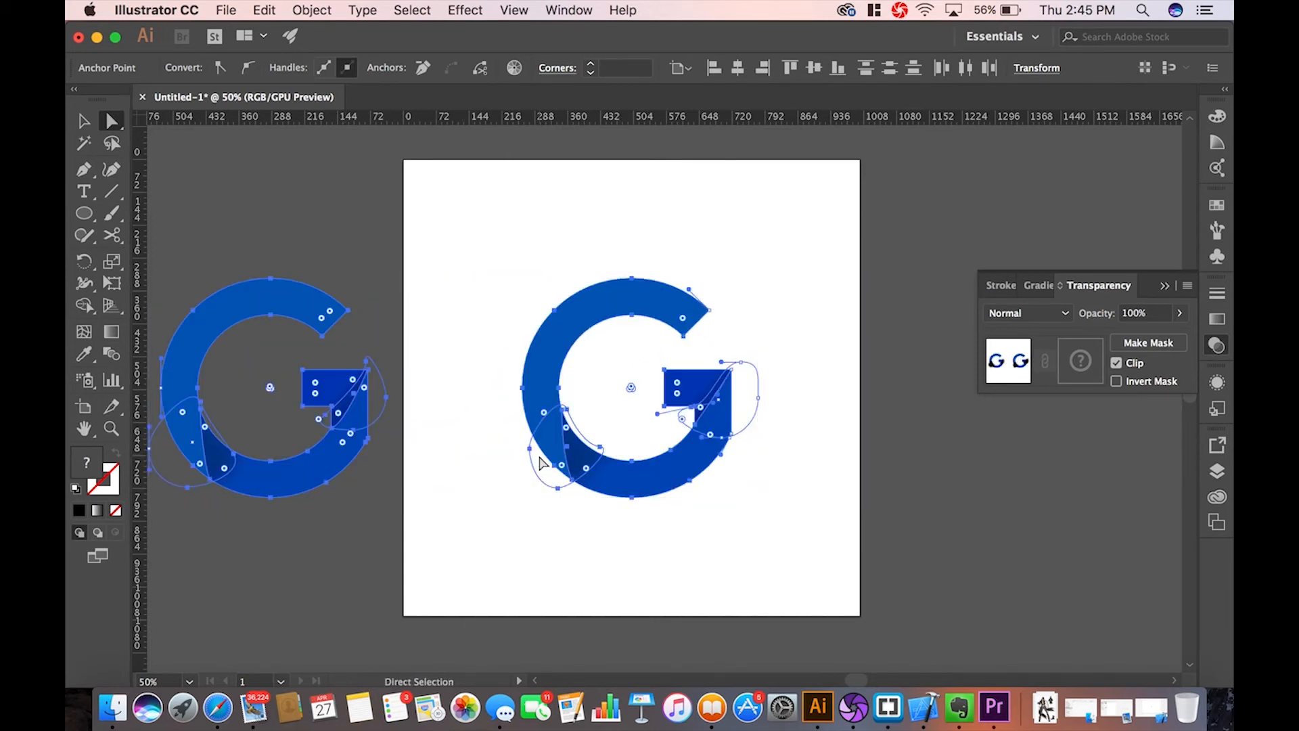
left_click(514, 539)
- Select both G logos as whole objects and move them together to the right across the artboard
left_click(81, 121)
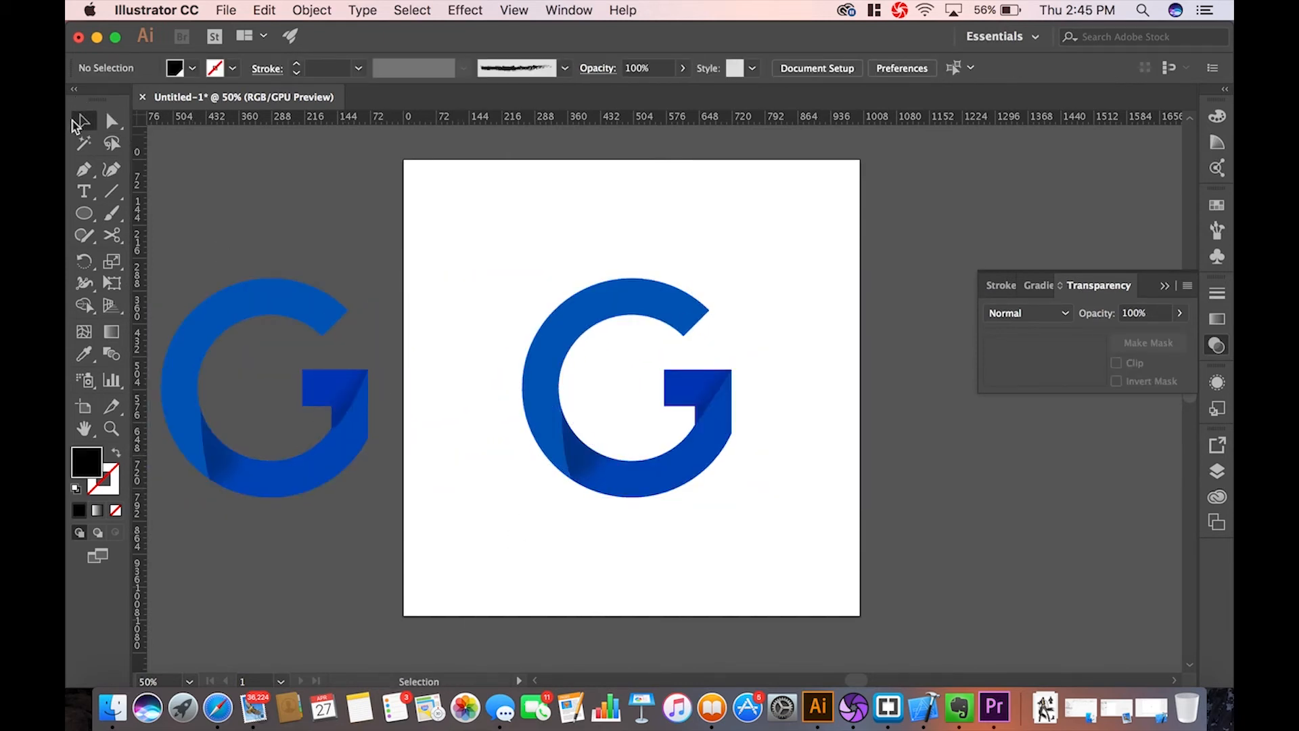
left_click_drag(406, 211, 643, 501)
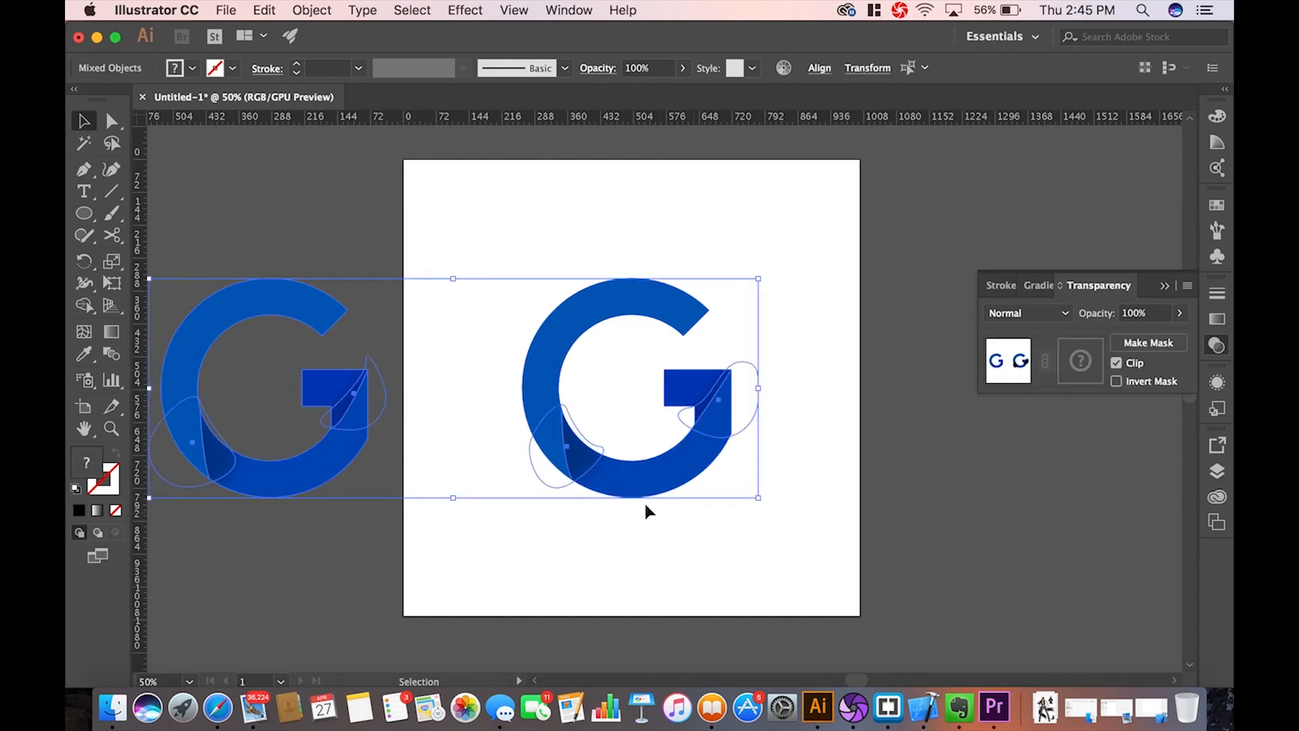
left_click_drag(319, 466, 497, 460)
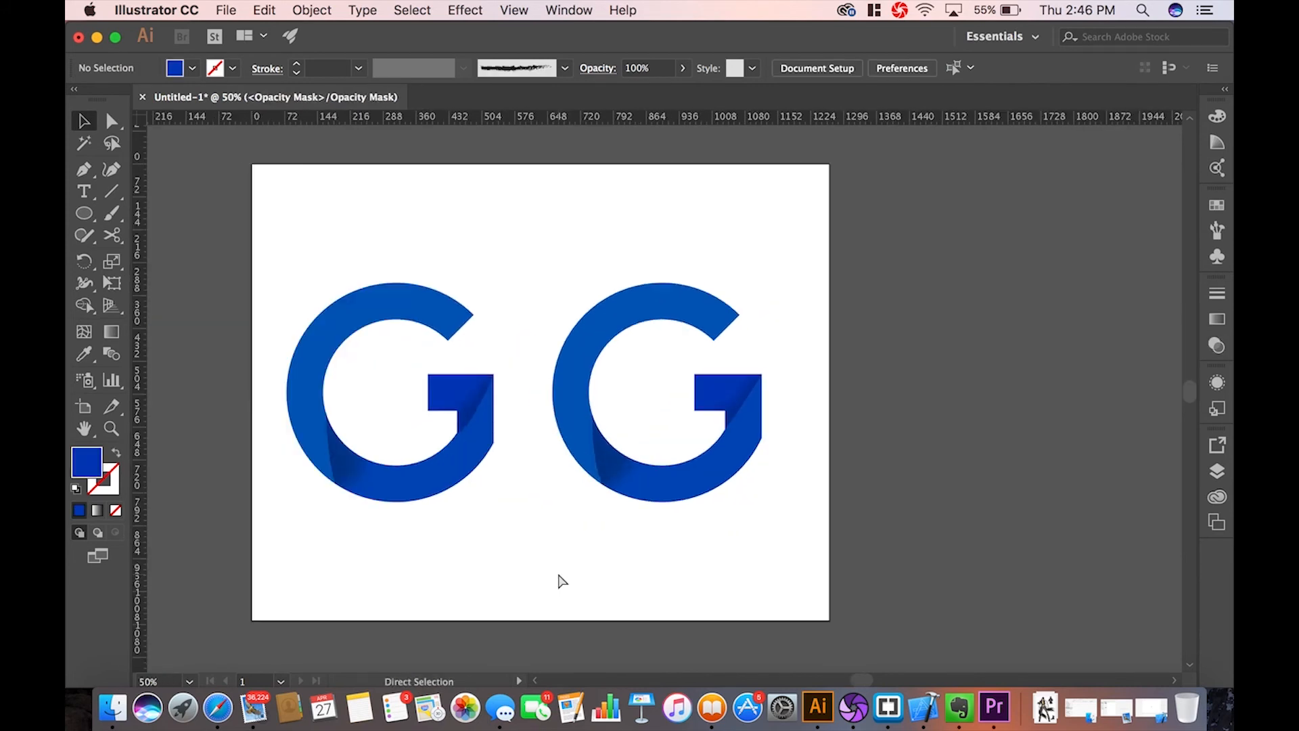
scroll(558, 575, "left", 1)
scroll(559, 575, "left", 1)
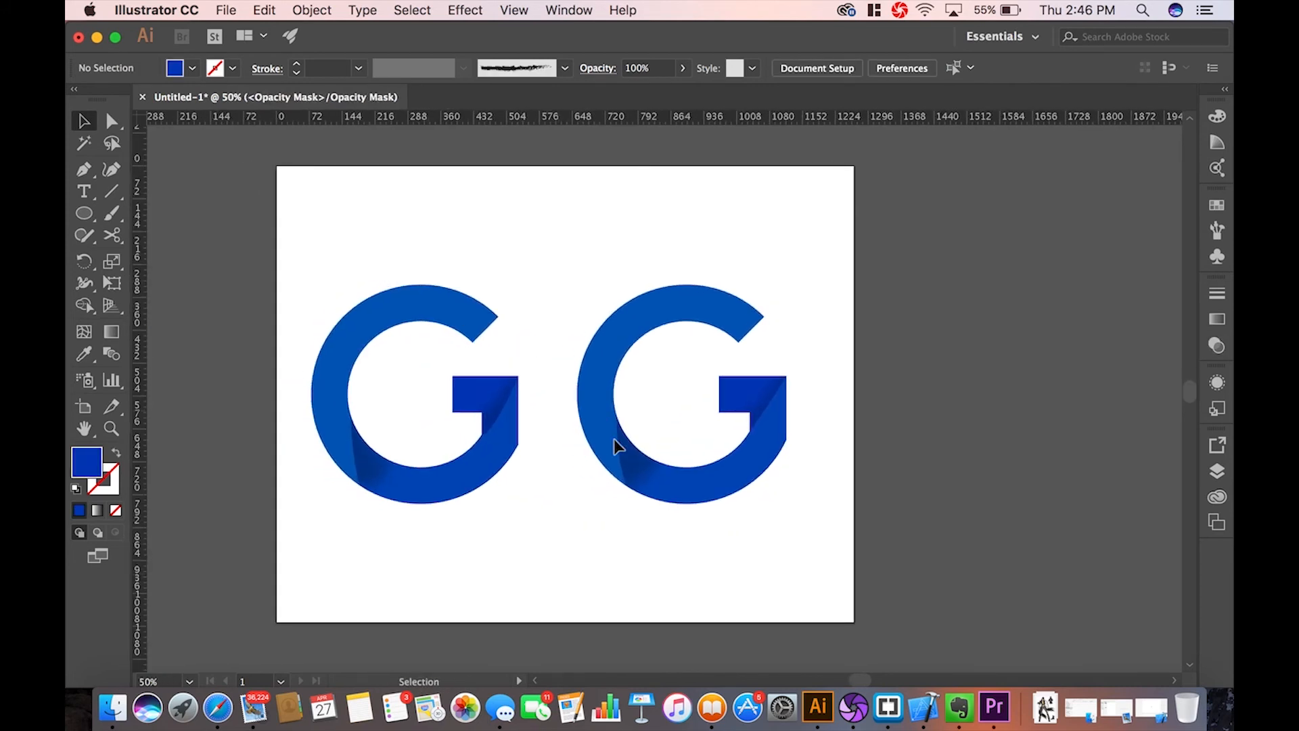
scroll(616, 447, "left", 1)
left_click_drag(348, 269, 684, 536)
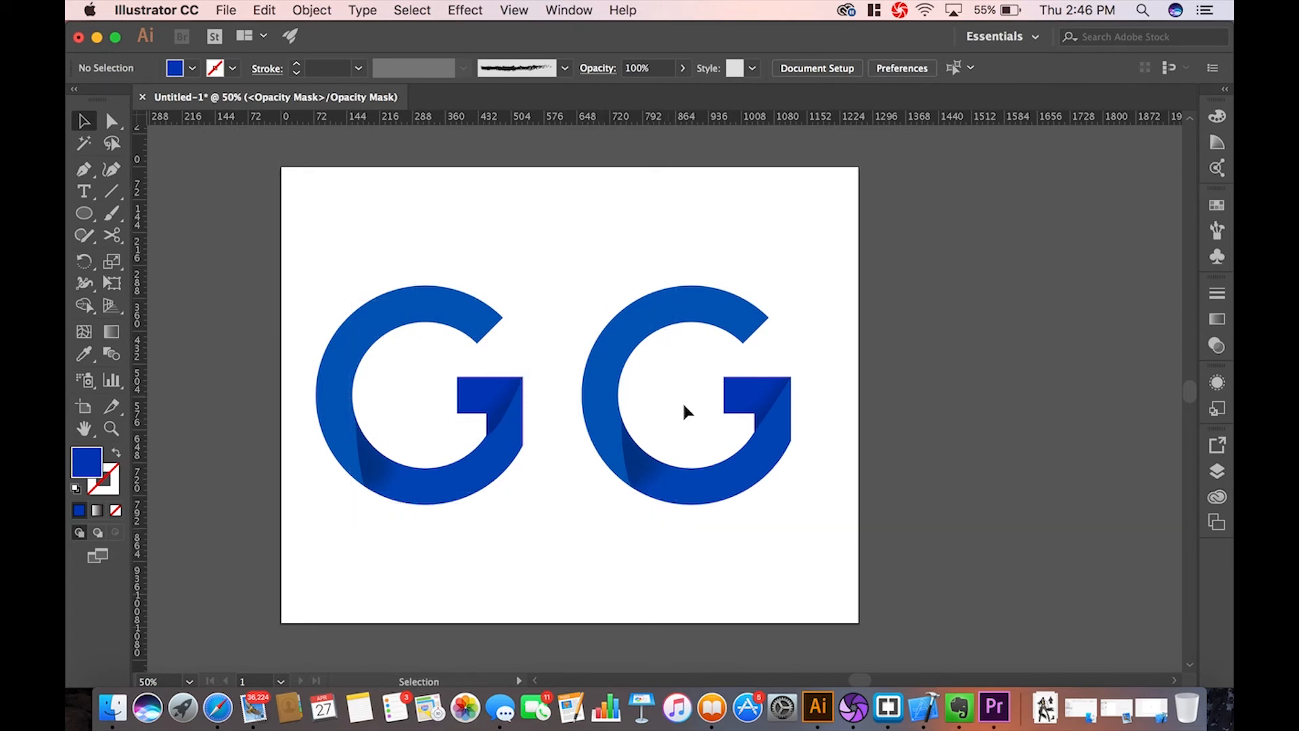
scroll(628, 531, "left", 2)
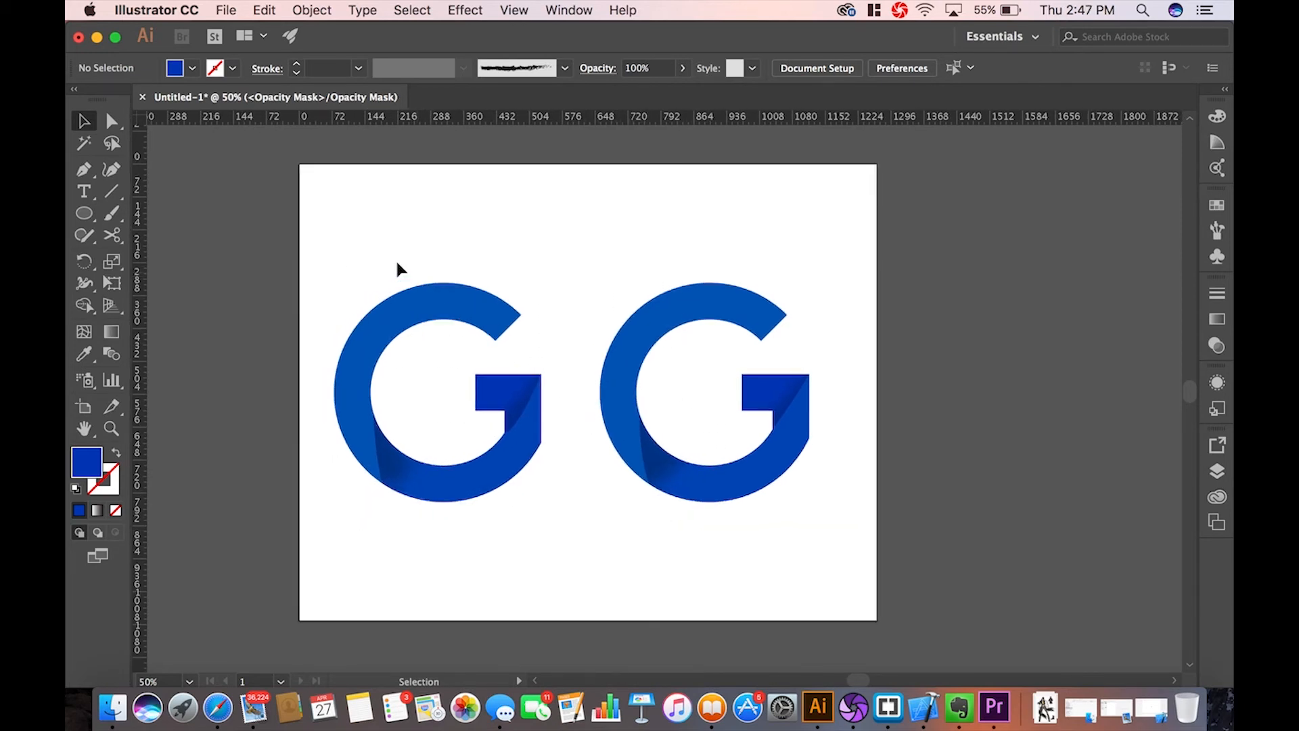